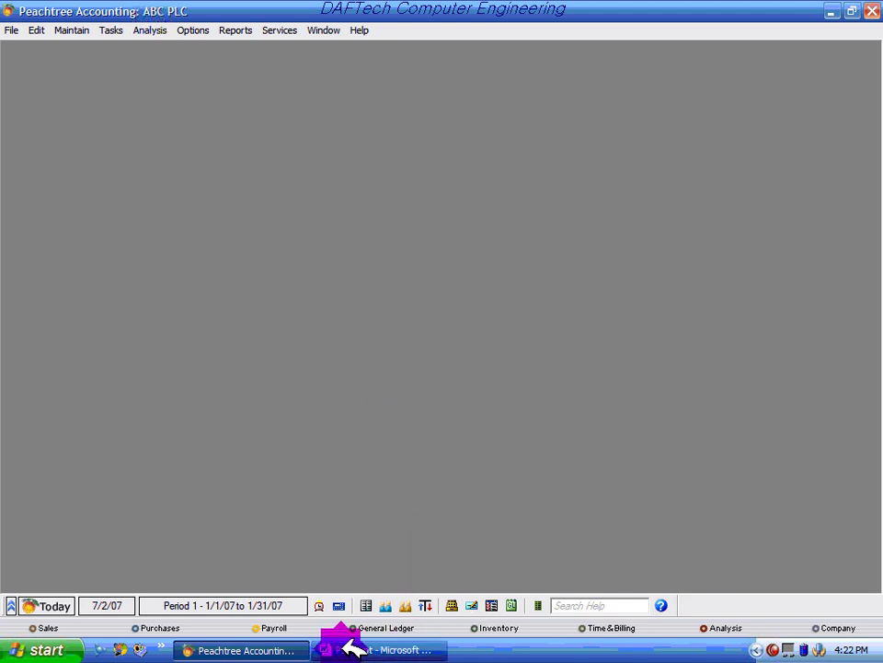
Step: Switch to the Payment document in Microsoft Word and review the first listed January 2007 transaction
click(362, 648)
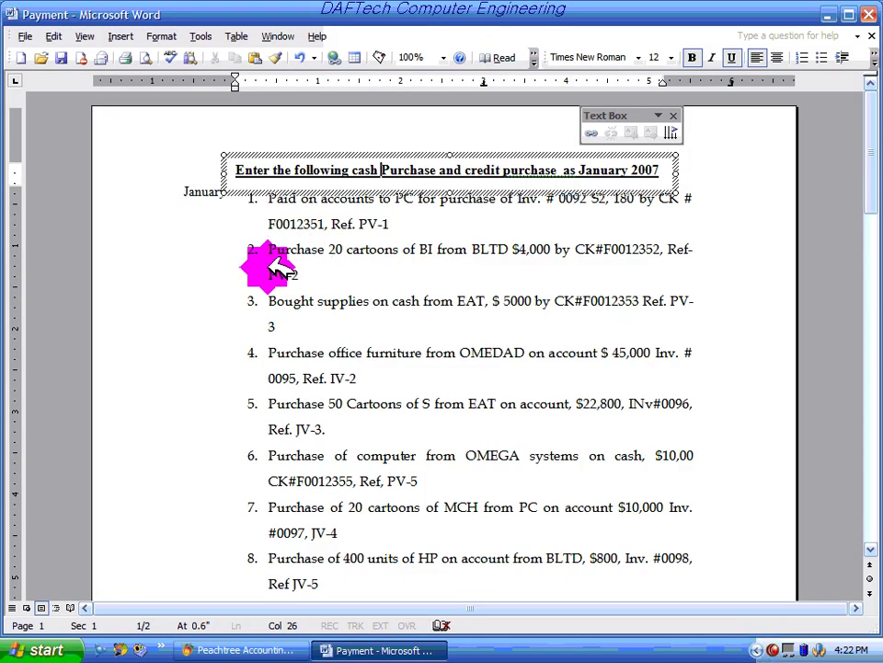
click(276, 216)
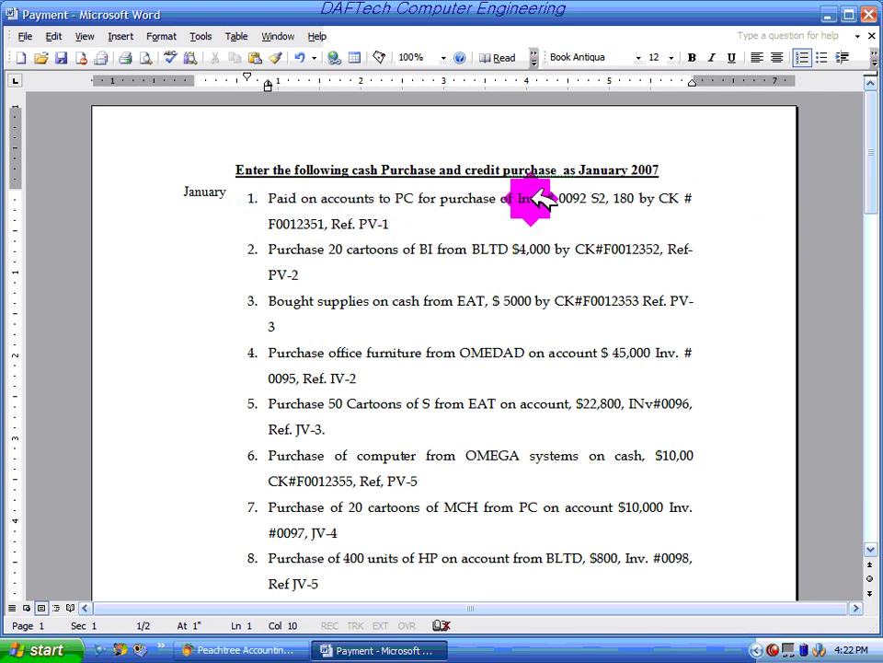
drag(559, 198, 607, 197)
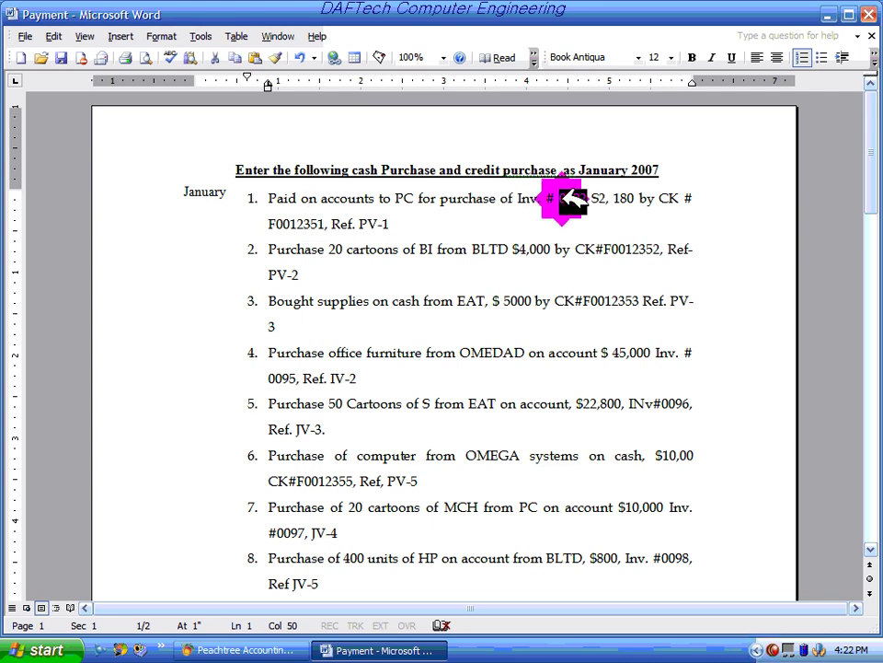
drag(391, 225, 297, 198)
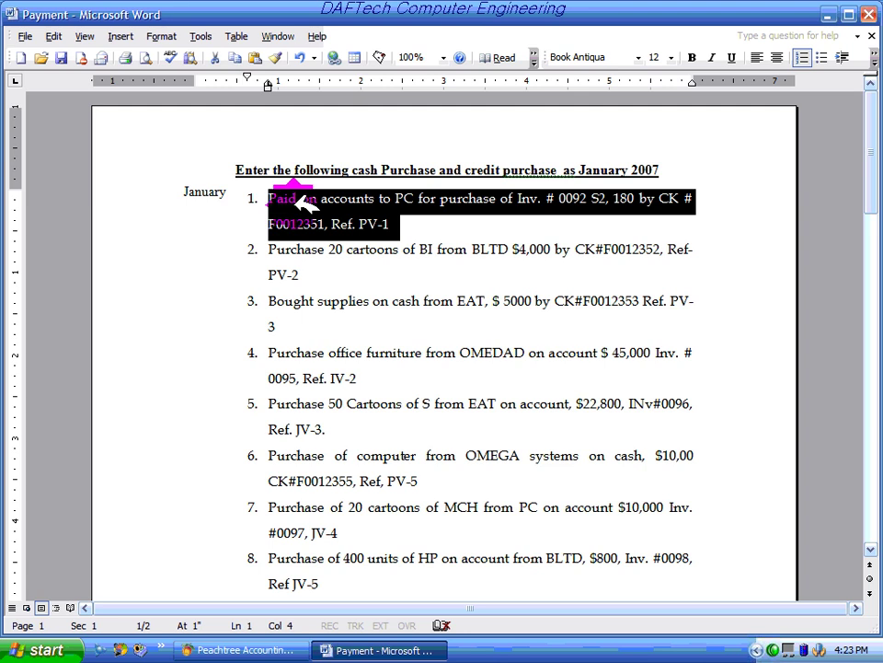
Step: Switch back to Peachtree Accounting and start a payment for vendor PC
click(831, 15)
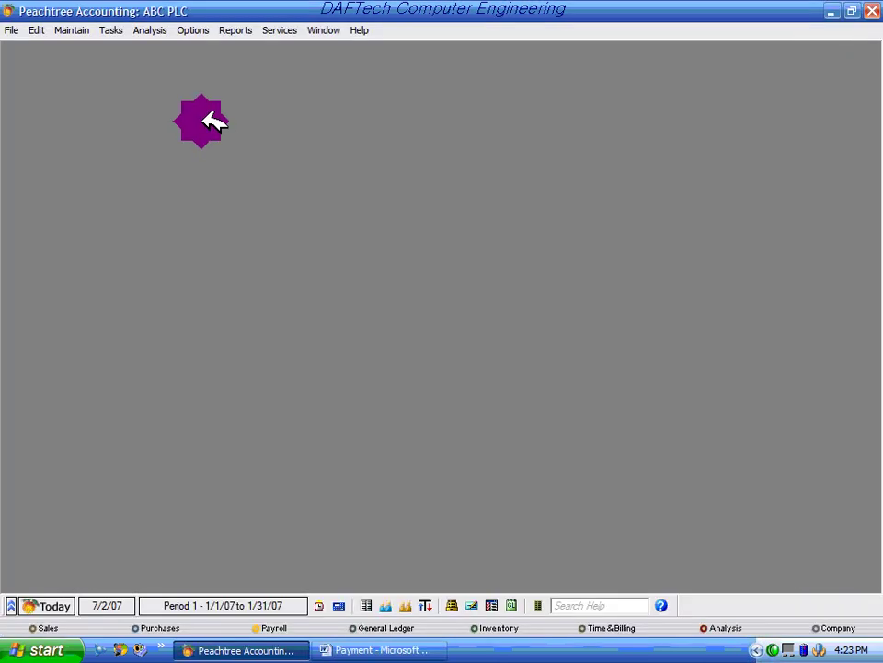
click(112, 30)
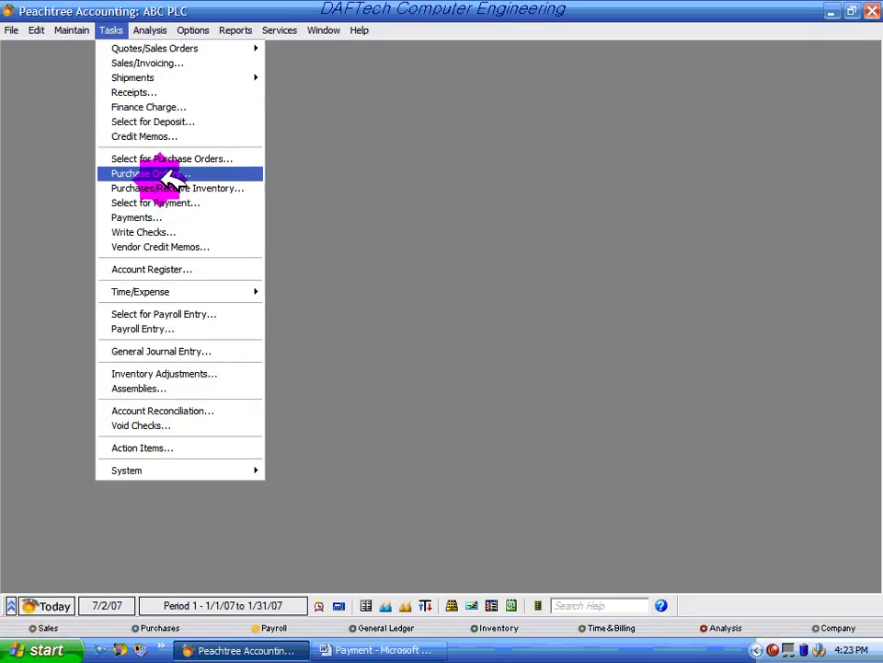
click(120, 217)
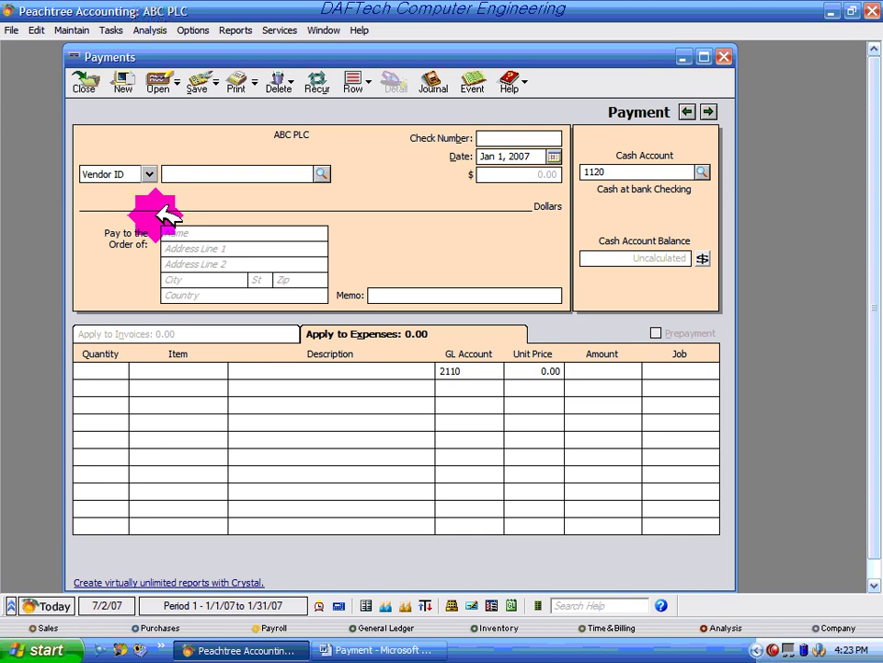
click(324, 174)
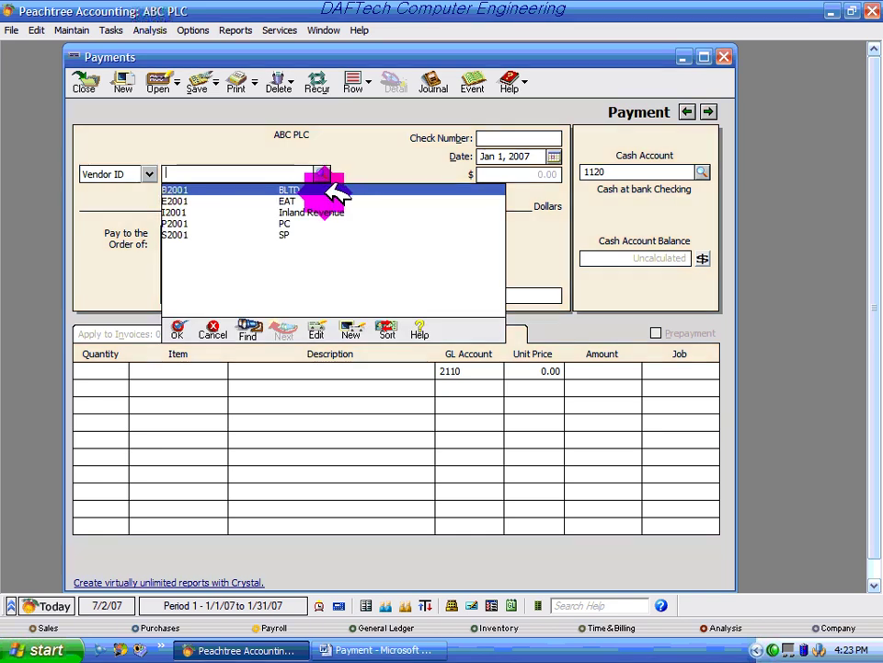
double_click(290, 223)
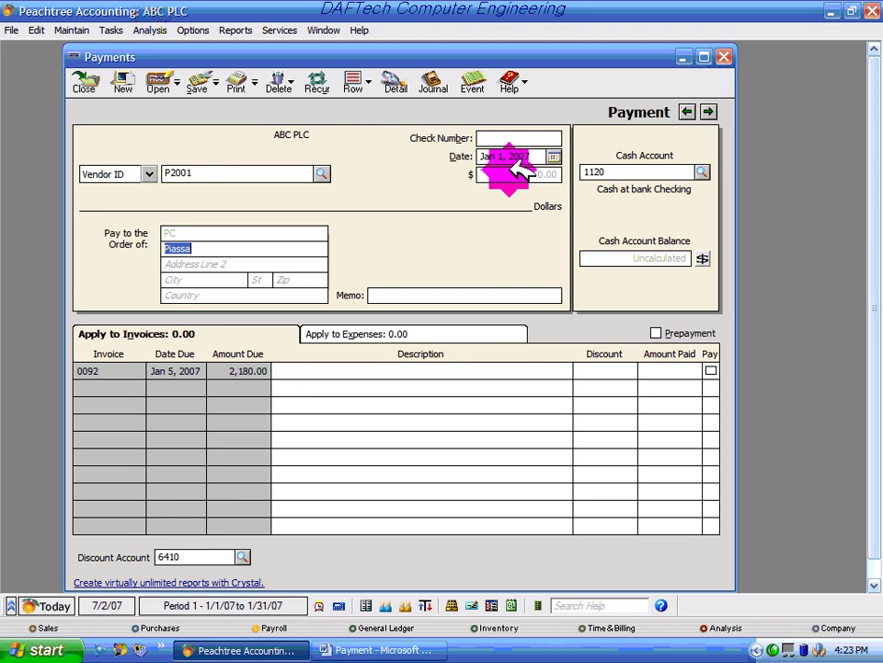
Step: Enter F0012351 as the payment's check number, as listed in the first transaction of the Word document
click(485, 136)
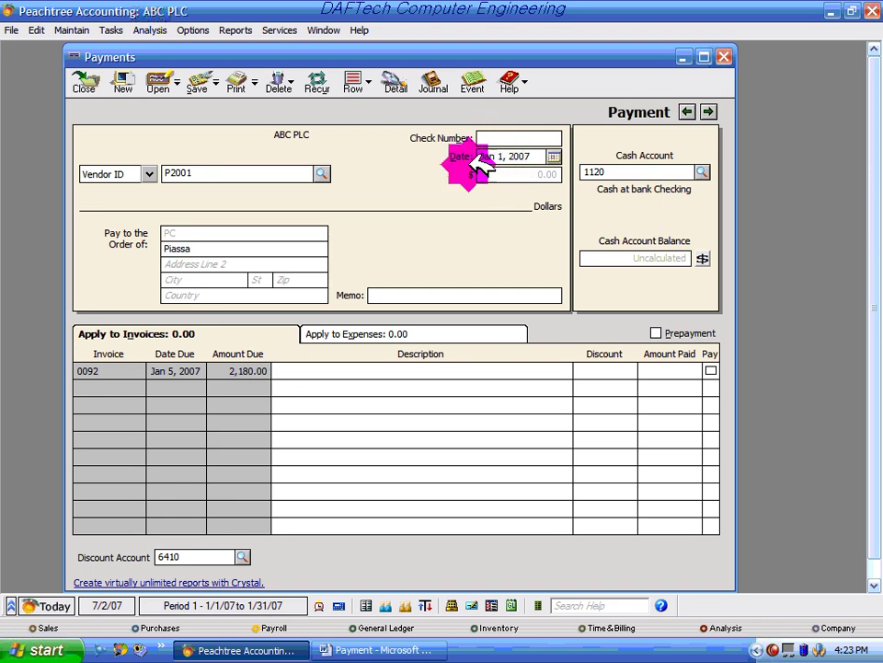
click(414, 650)
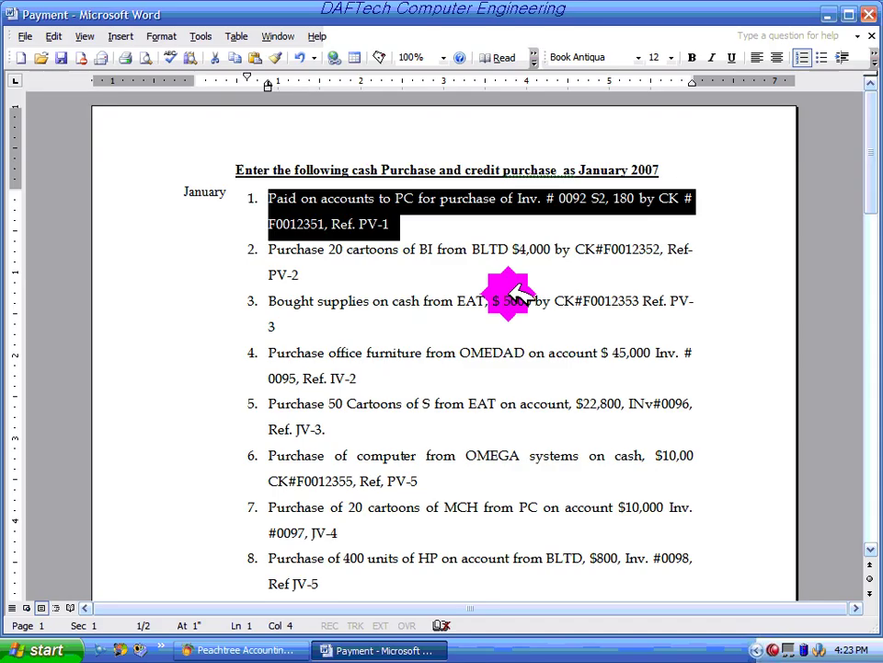
click(667, 197)
click(288, 223)
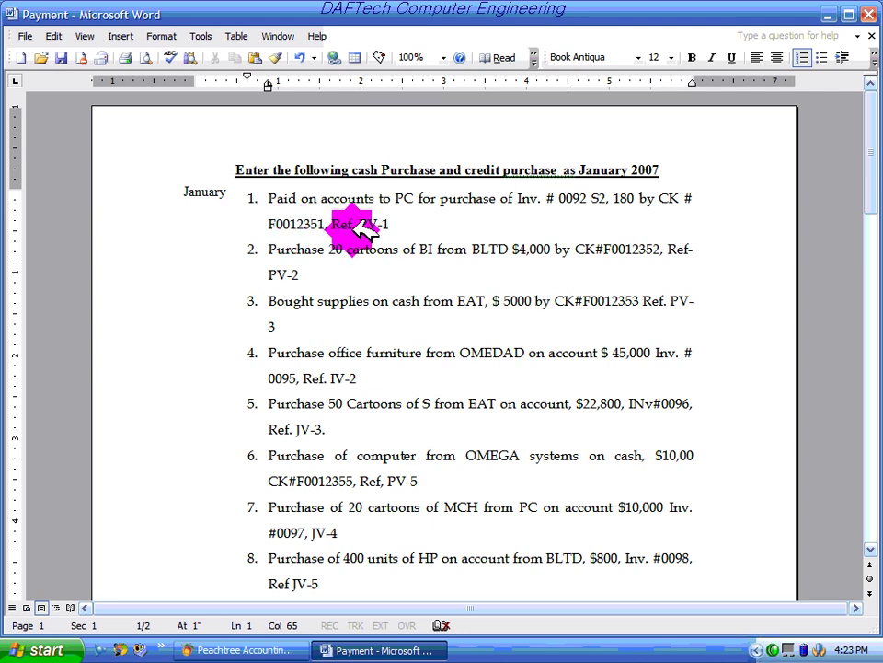
click(213, 648)
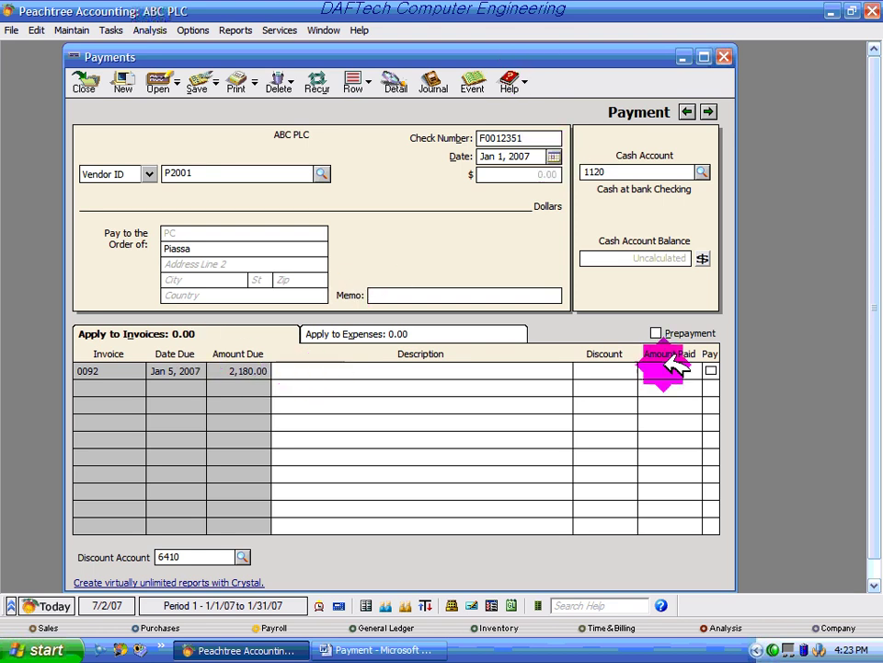
Step: Apply the payment to invoice 0092 and save it after checking its journal entries
click(710, 371)
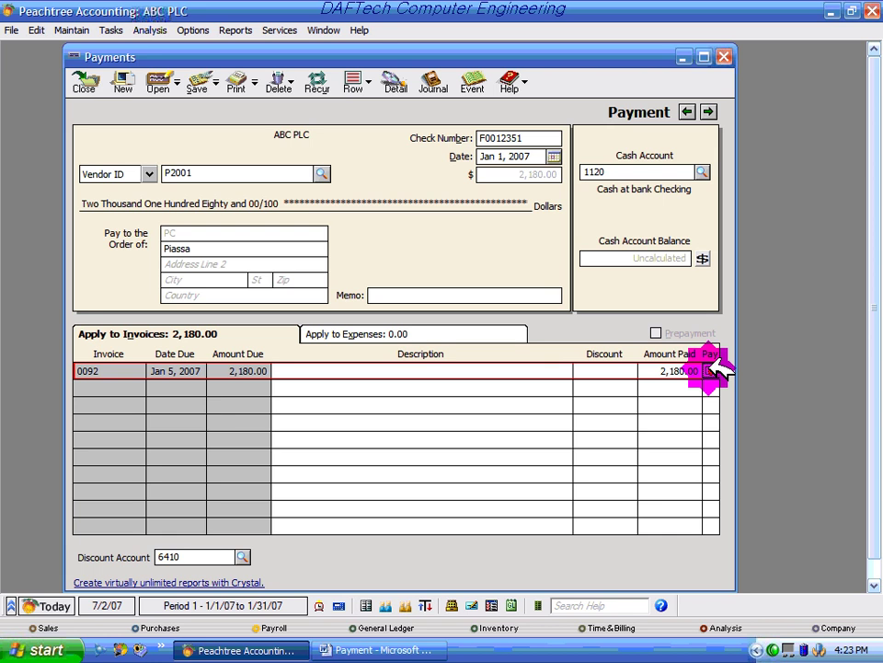
click(433, 83)
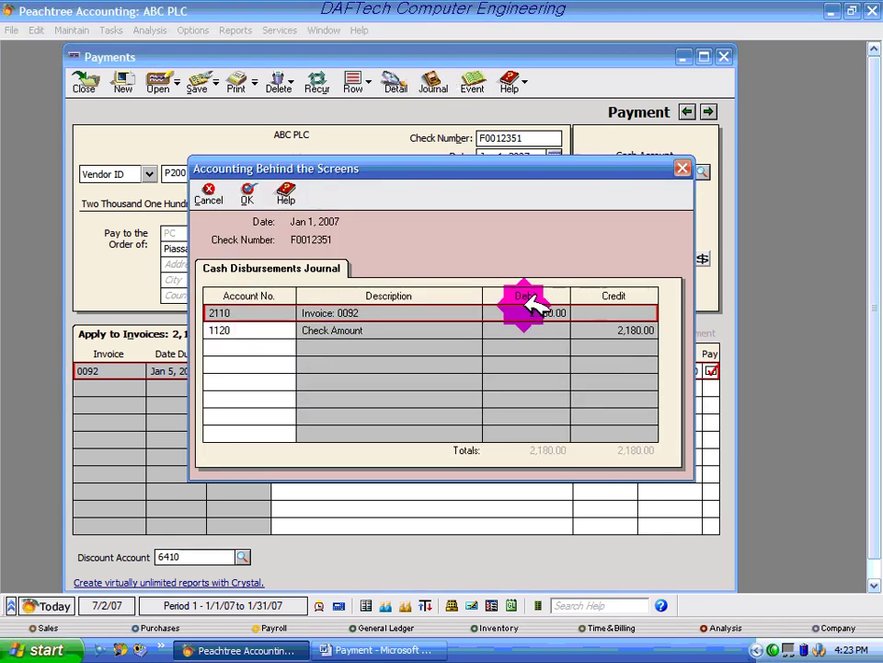
click(248, 193)
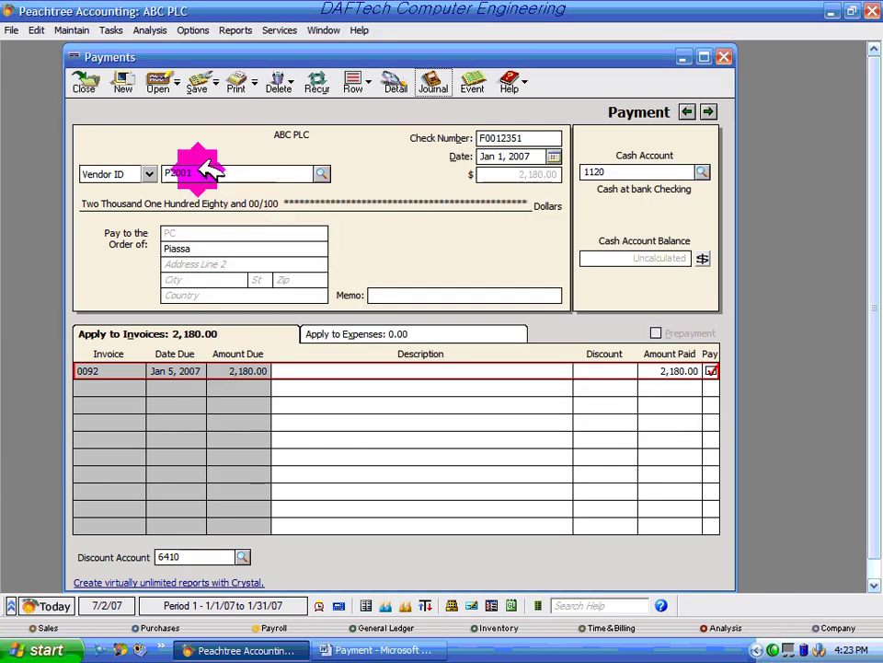
click(197, 85)
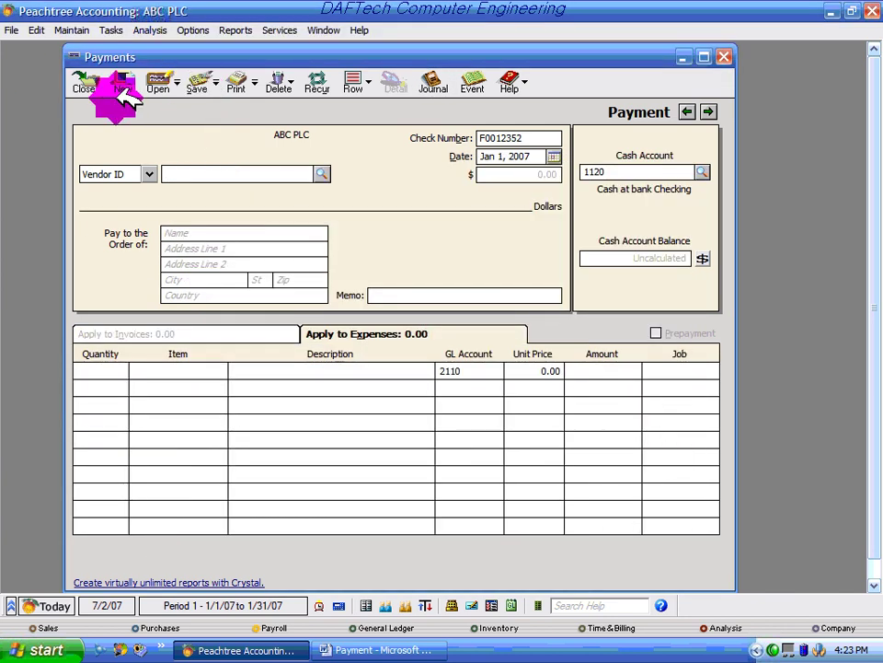
click(83, 83)
Step: Start another payment in Peachtree after consulting the transaction list in the Word document
click(372, 650)
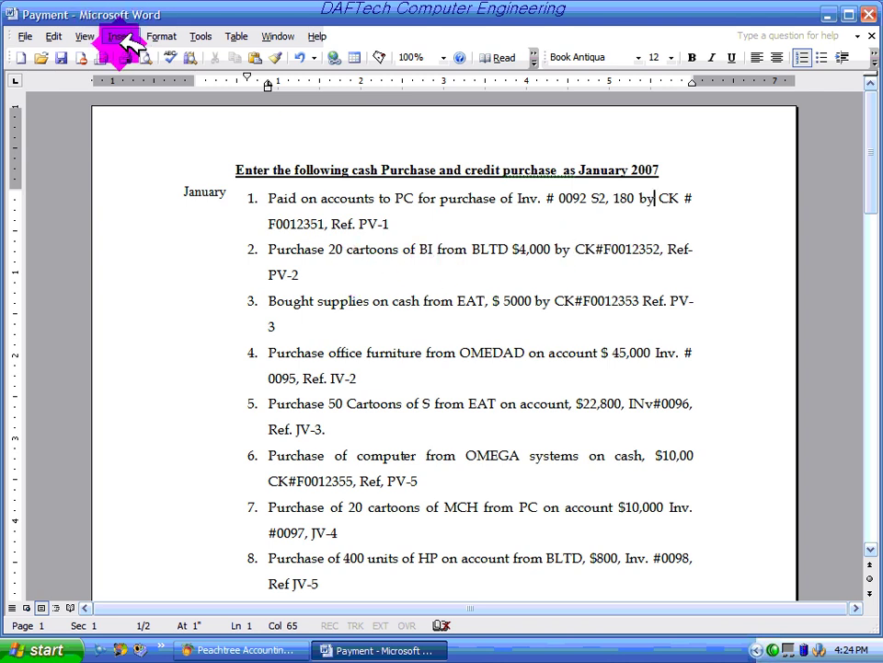
click(832, 15)
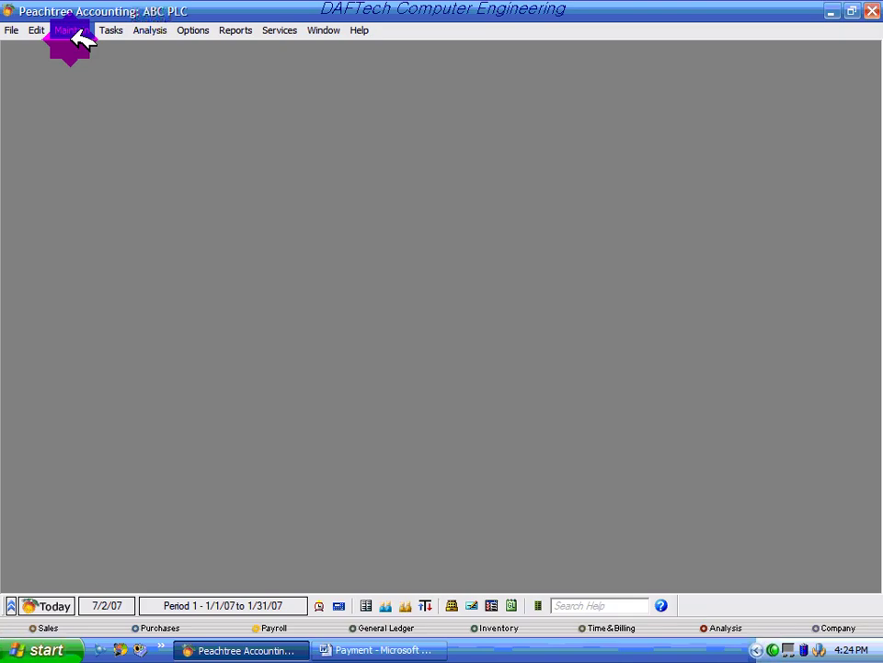
click(115, 30)
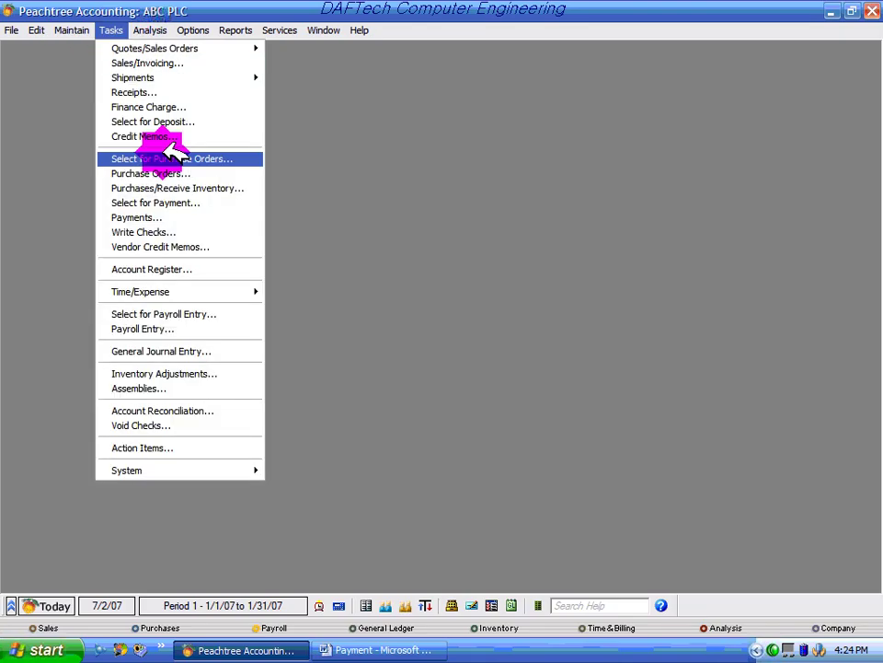
click(139, 217)
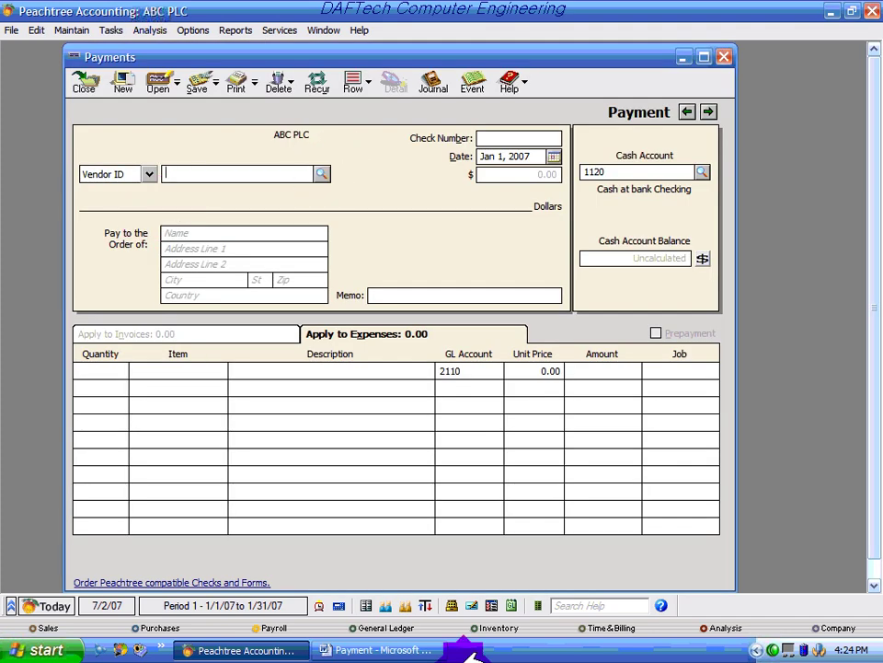
click(391, 644)
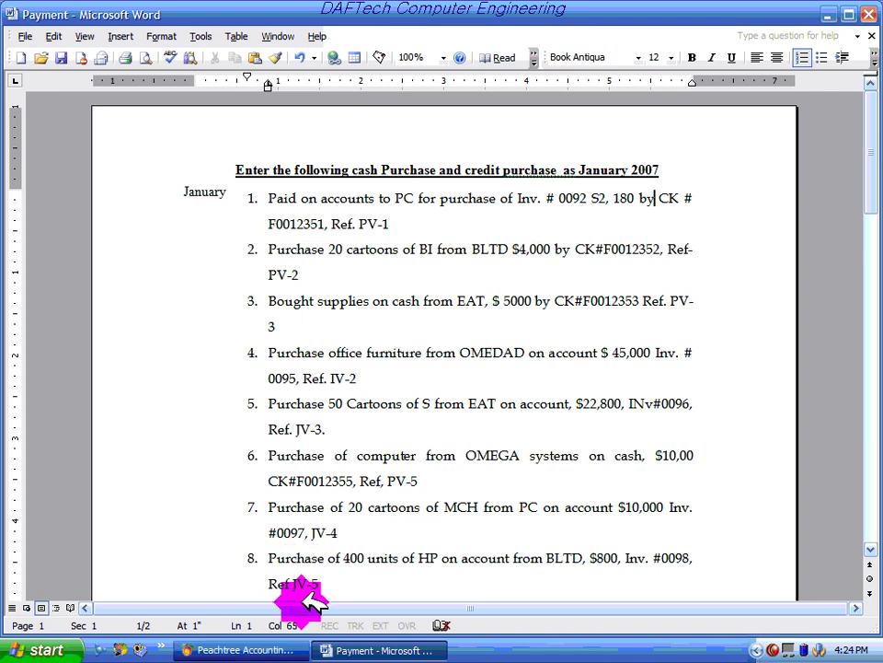
click(262, 648)
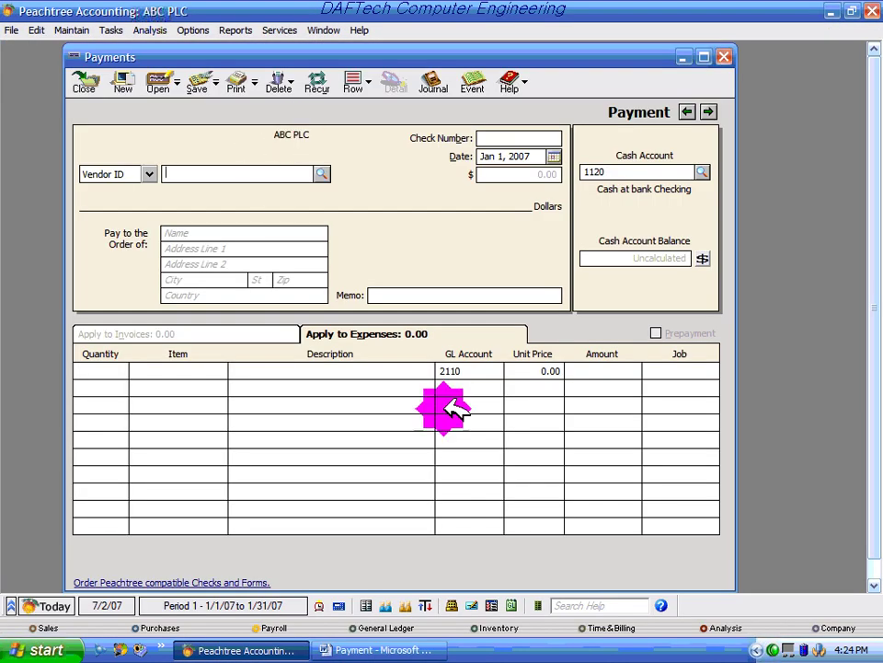
Step: Select BLTD as the payment's vendor and enter F0012352 as the check number
click(321, 173)
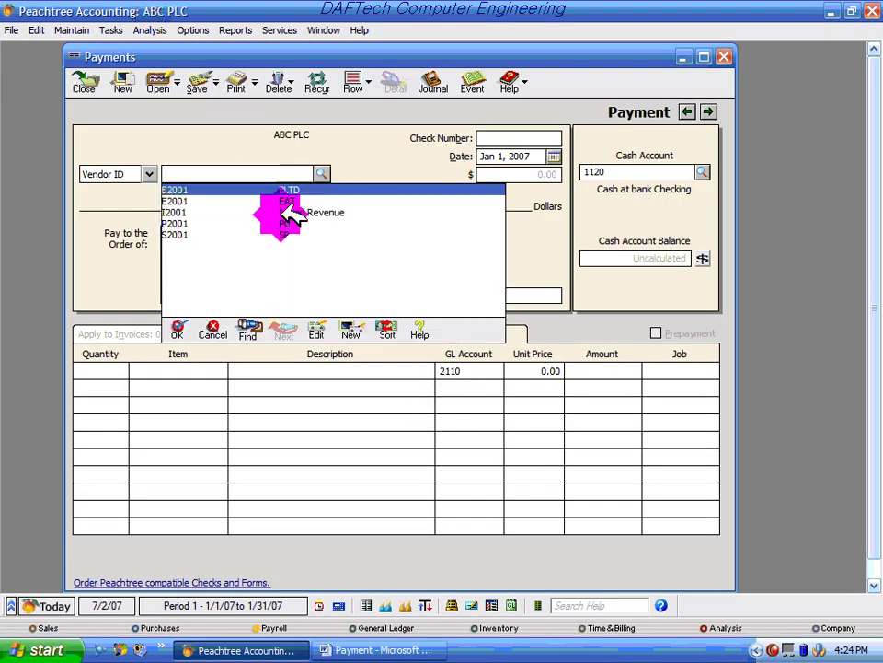
double_click(295, 190)
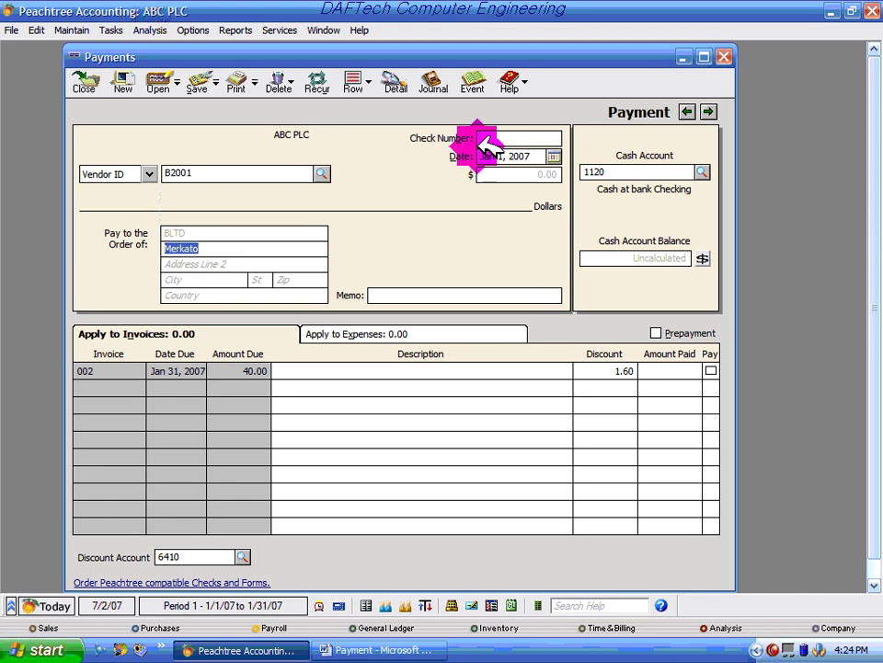
click(551, 139)
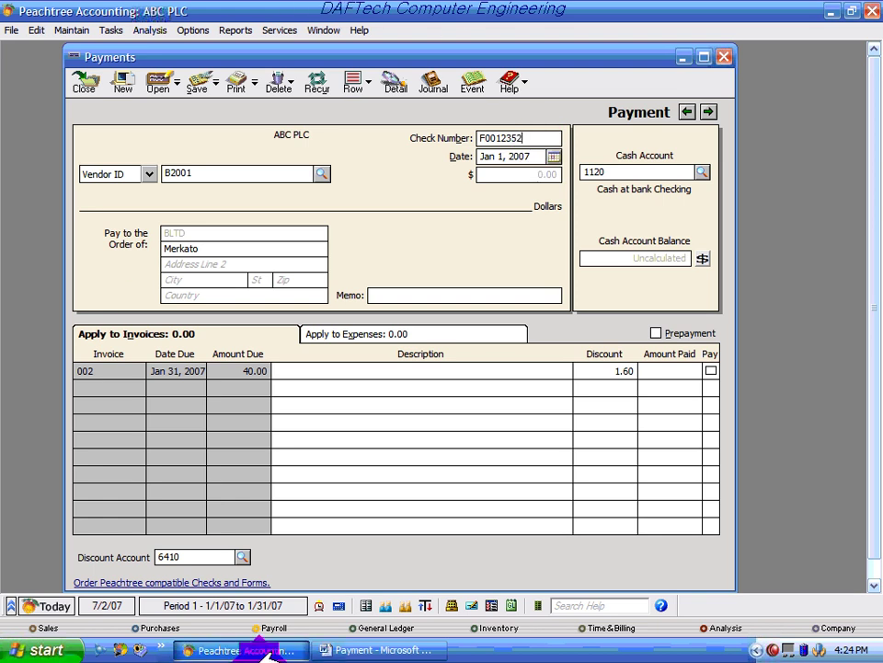
click(299, 414)
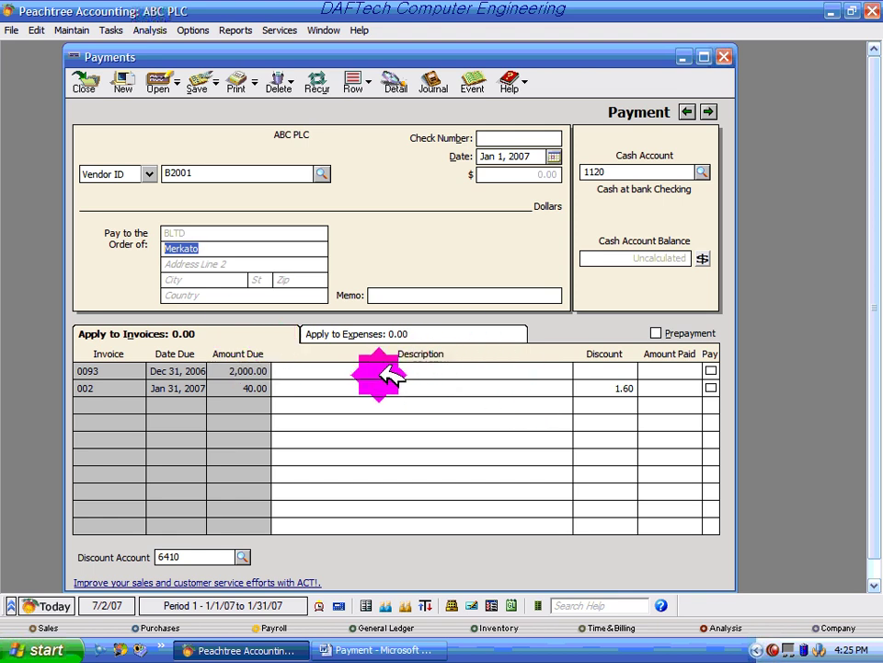
Step: Show the expense lines of the BLTD payment and set its date to Jan 2, 2007
click(330, 333)
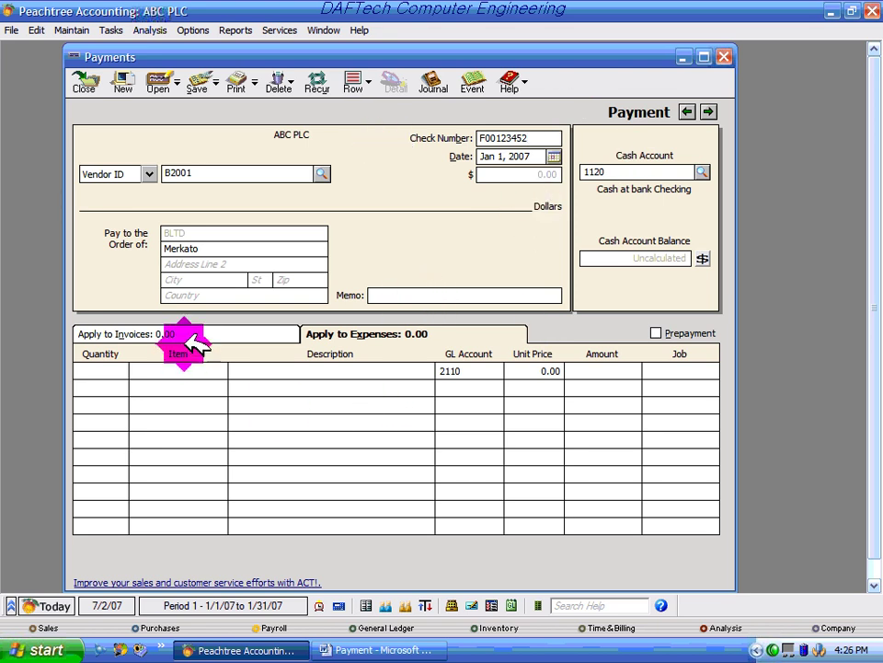
click(553, 157)
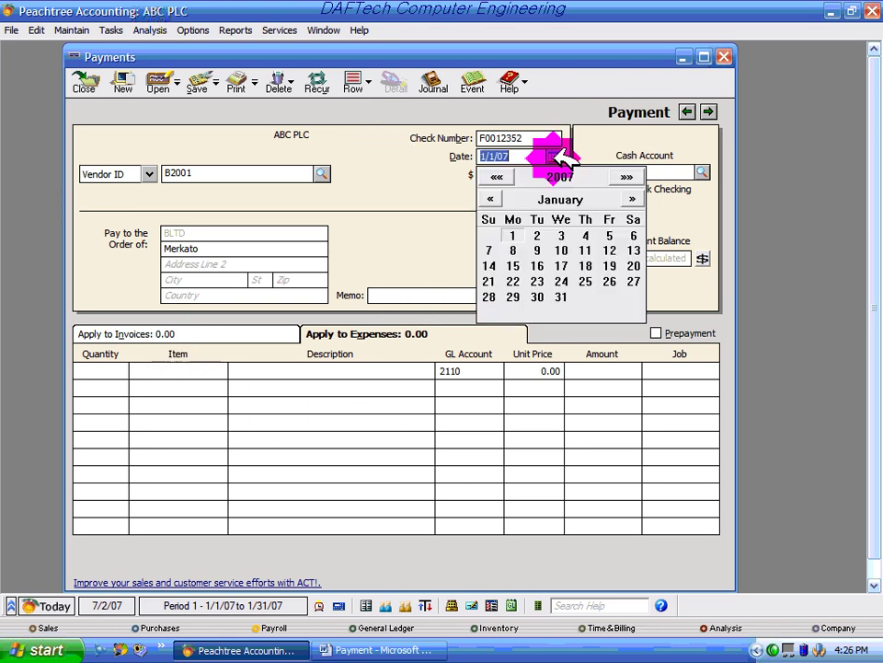
click(545, 236)
Step: Enter 20 units of item BI1001 on the BLTD payment's first expense line, consulting transaction 2 in the Word document
click(134, 369)
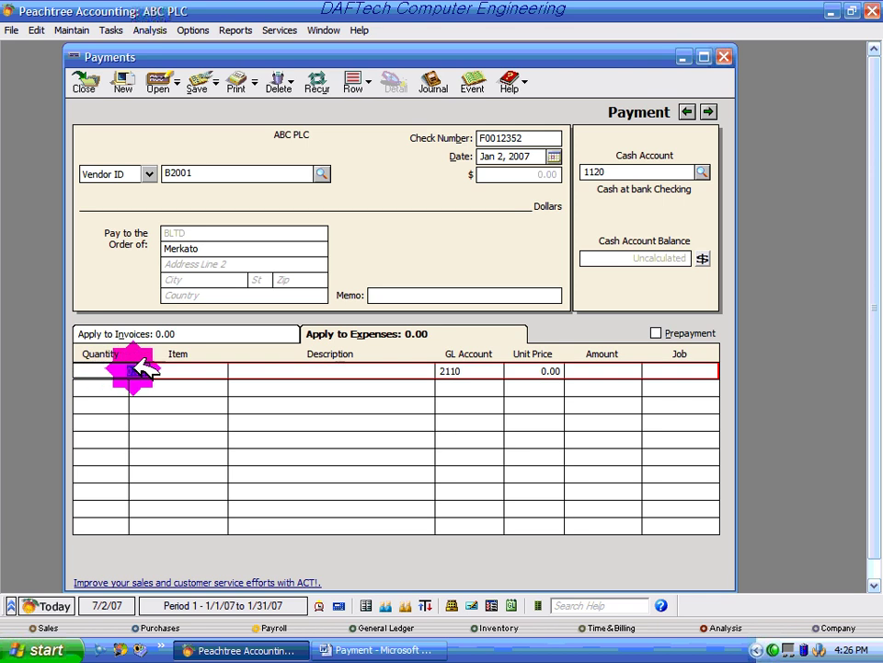
click(359, 649)
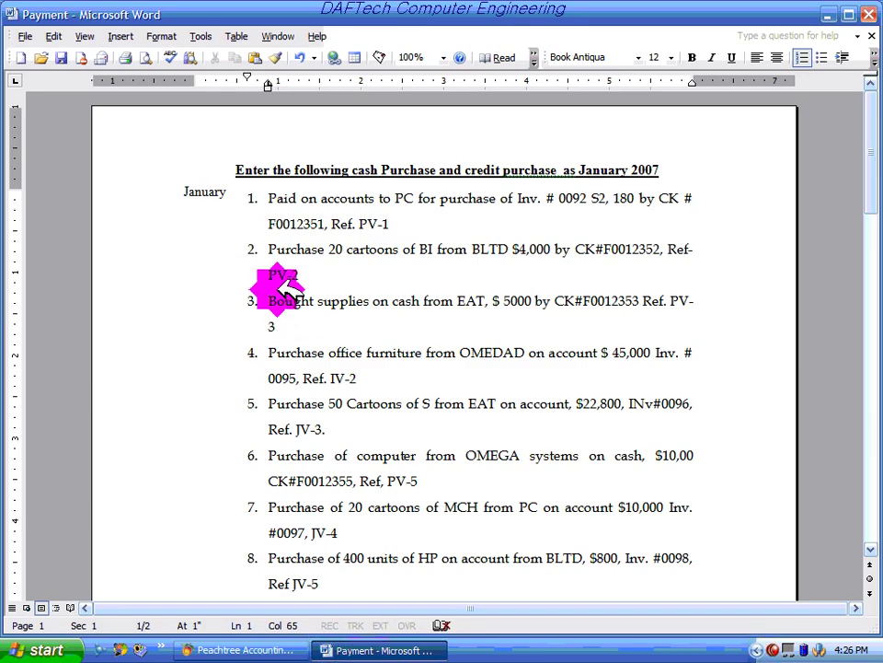
click(247, 647)
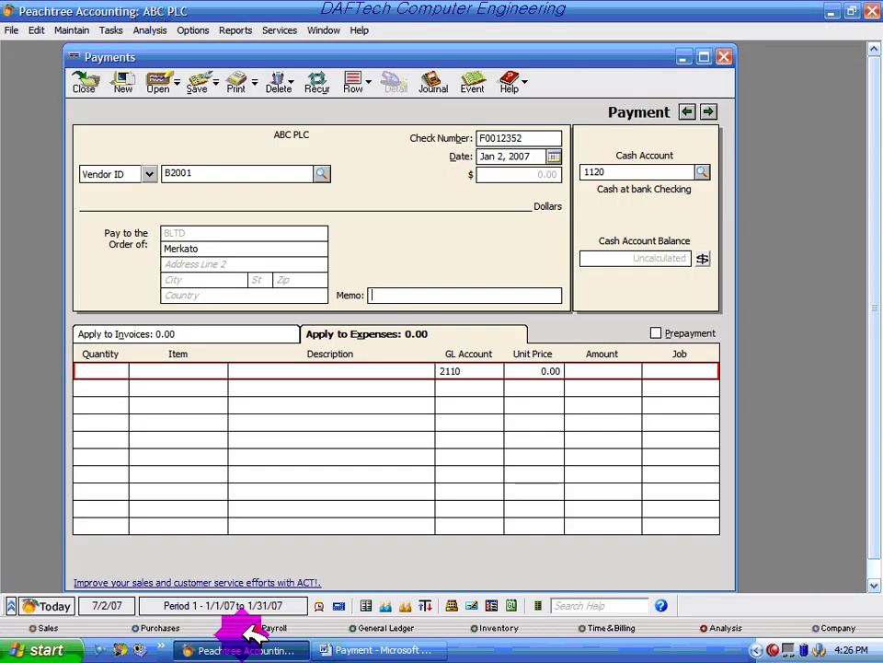
click(106, 369)
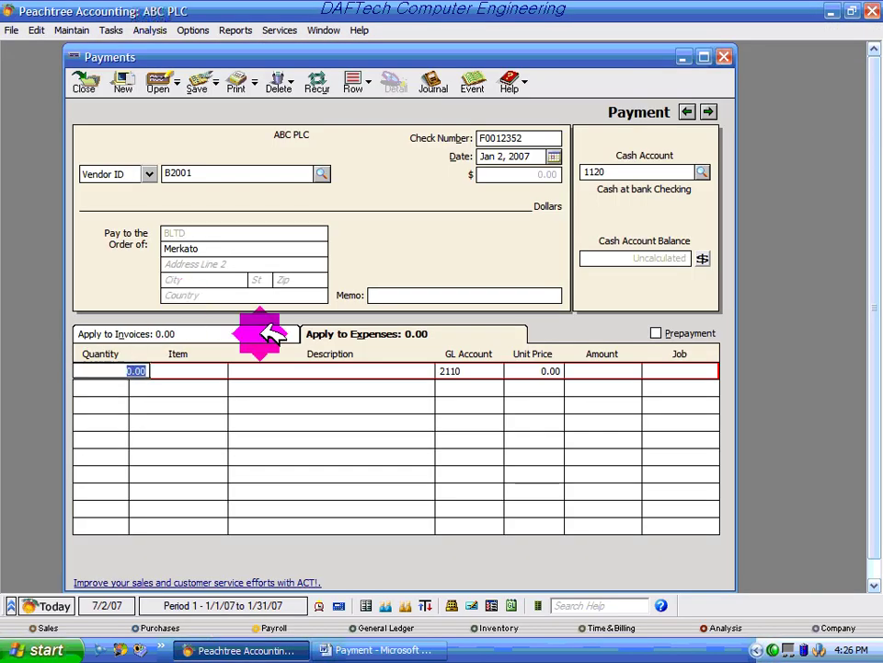
text(20)
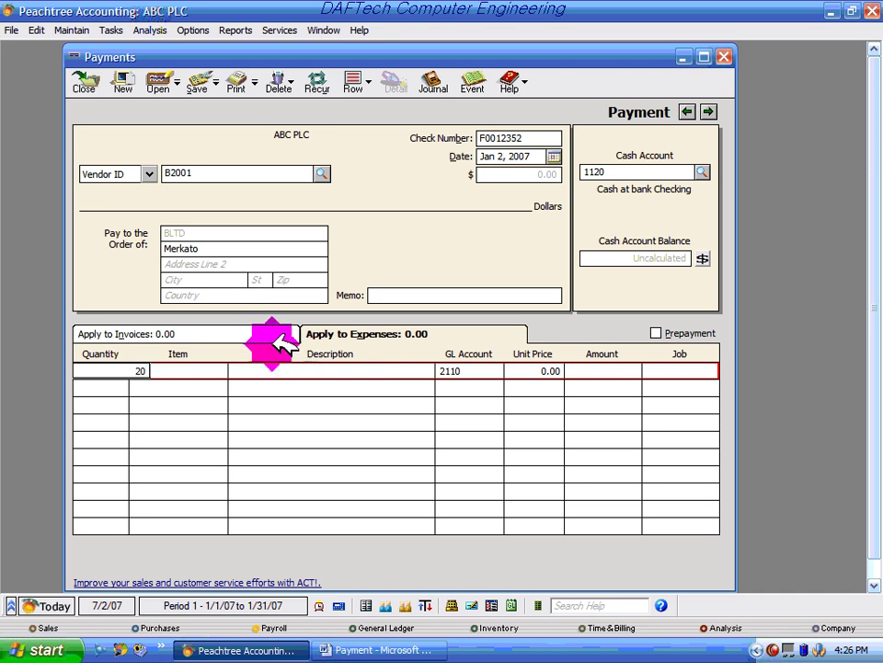
click(219, 370)
click(221, 370)
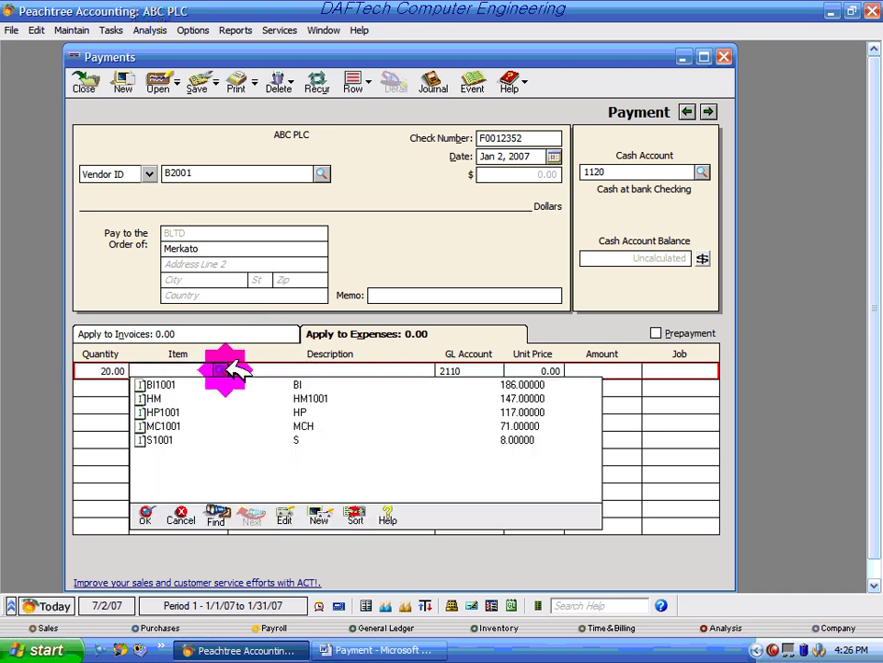
double_click(300, 384)
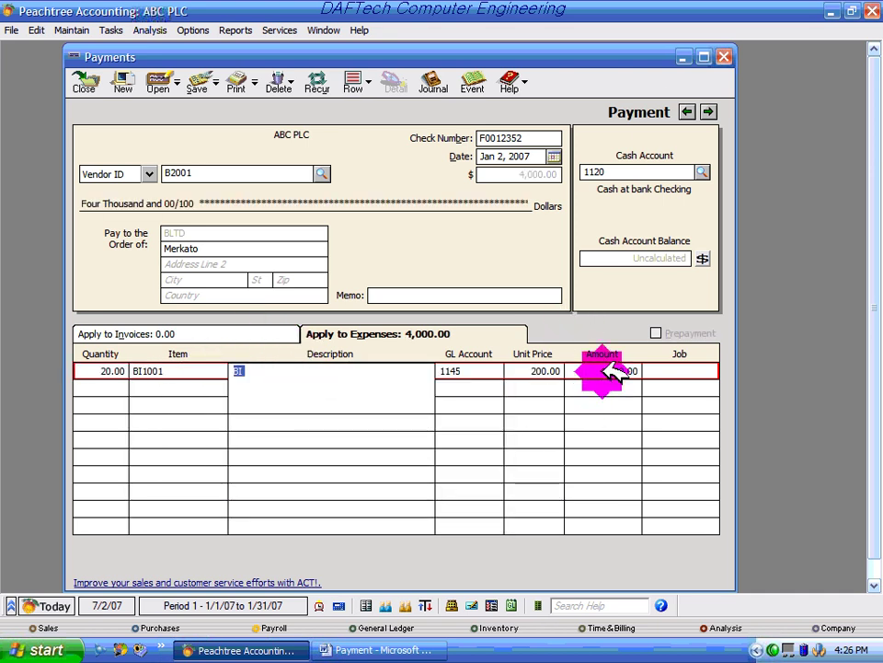
Step: Check the journal entries of the BLTD payment, save it and close the Payments window
click(446, 85)
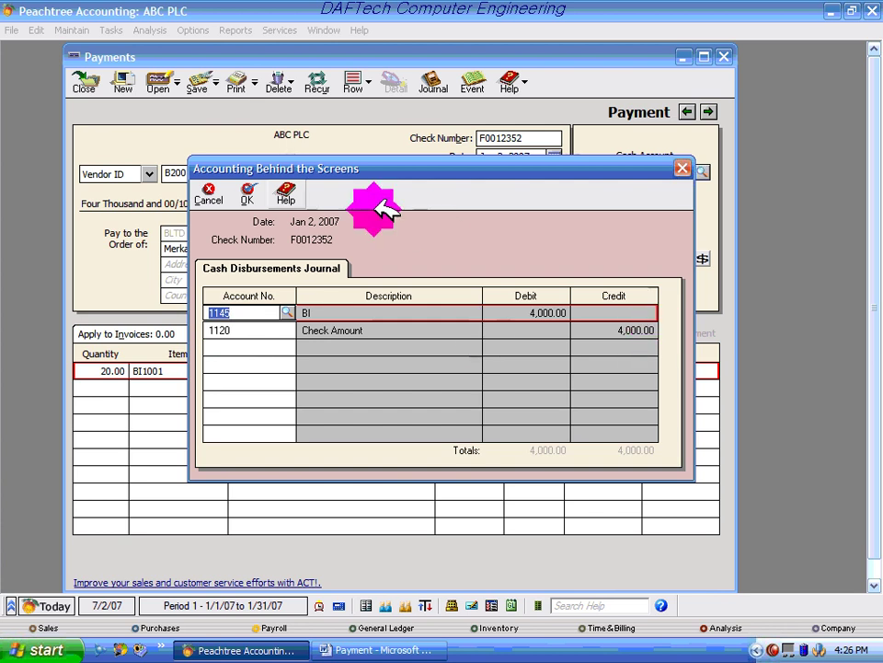
click(245, 193)
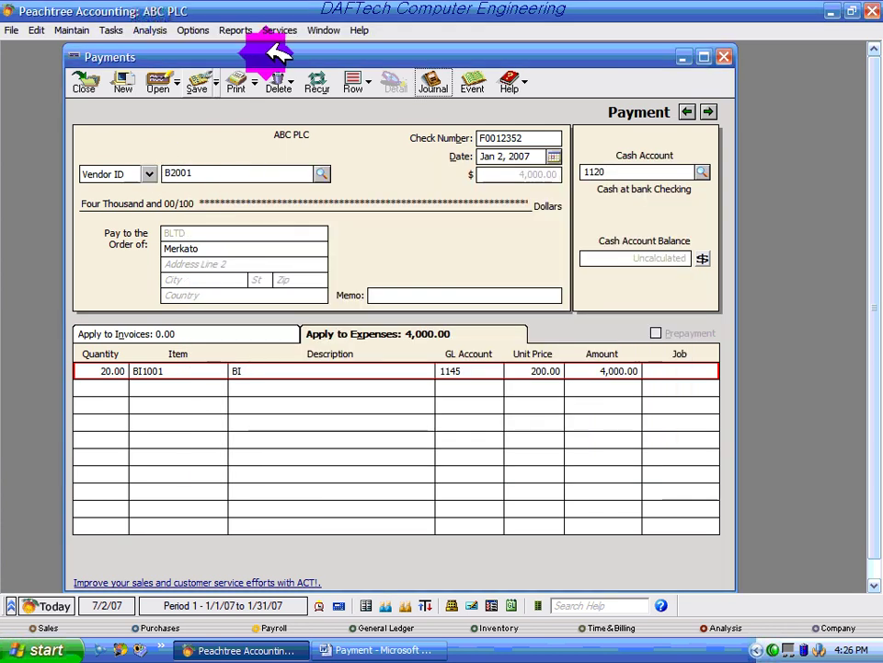
click(197, 85)
click(98, 88)
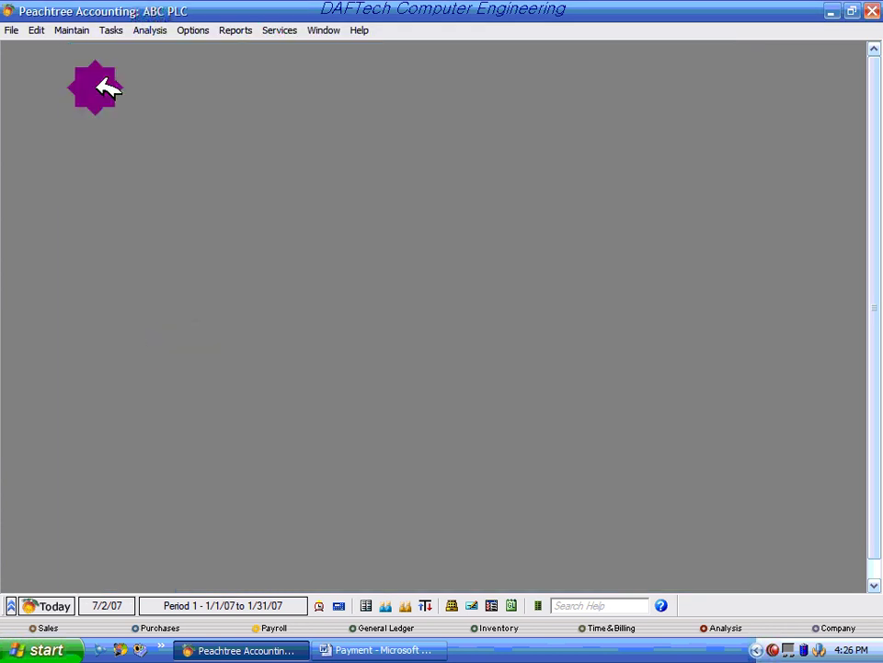
Step: Switch to the Word document and examine the details of transaction 3, the cash purchase of supplies
click(438, 649)
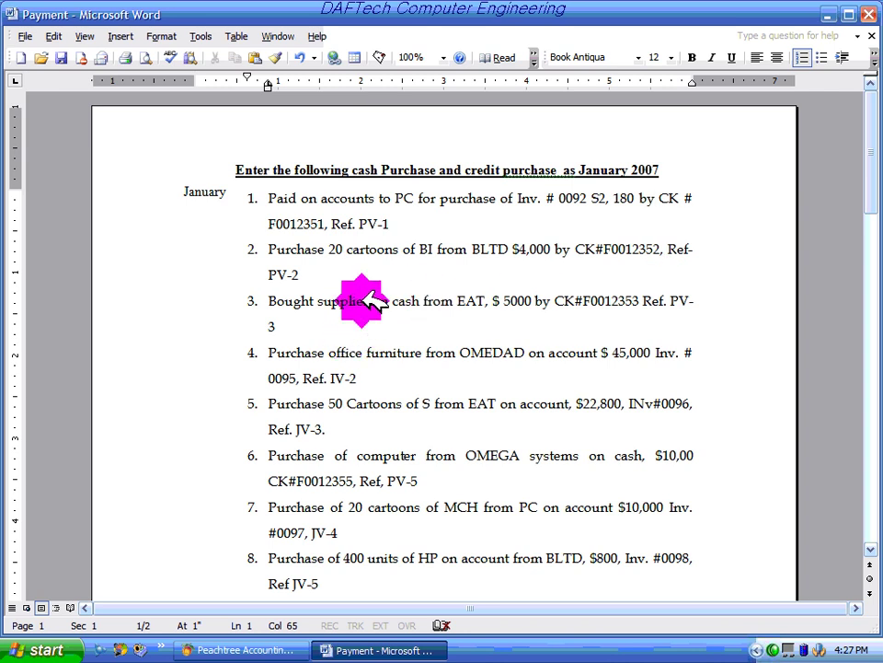
drag(373, 302, 315, 301)
click(368, 326)
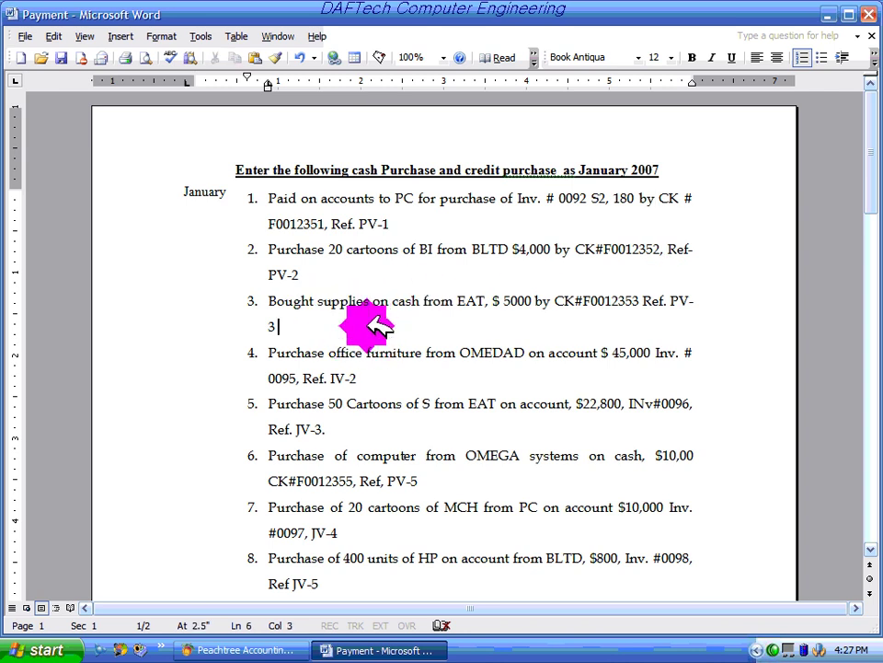
drag(373, 302, 317, 293)
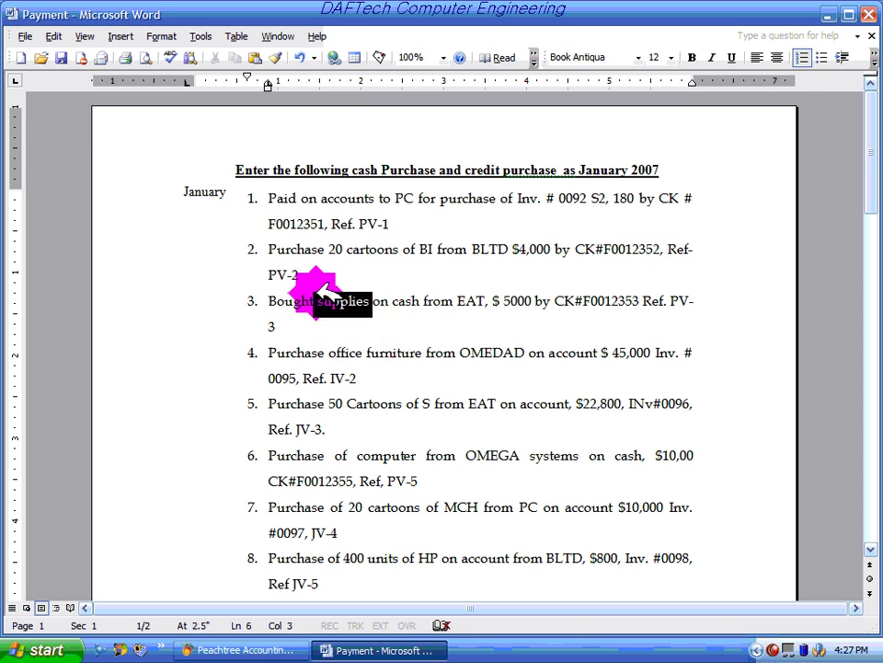
click(369, 301)
double_click(402, 301)
click(419, 306)
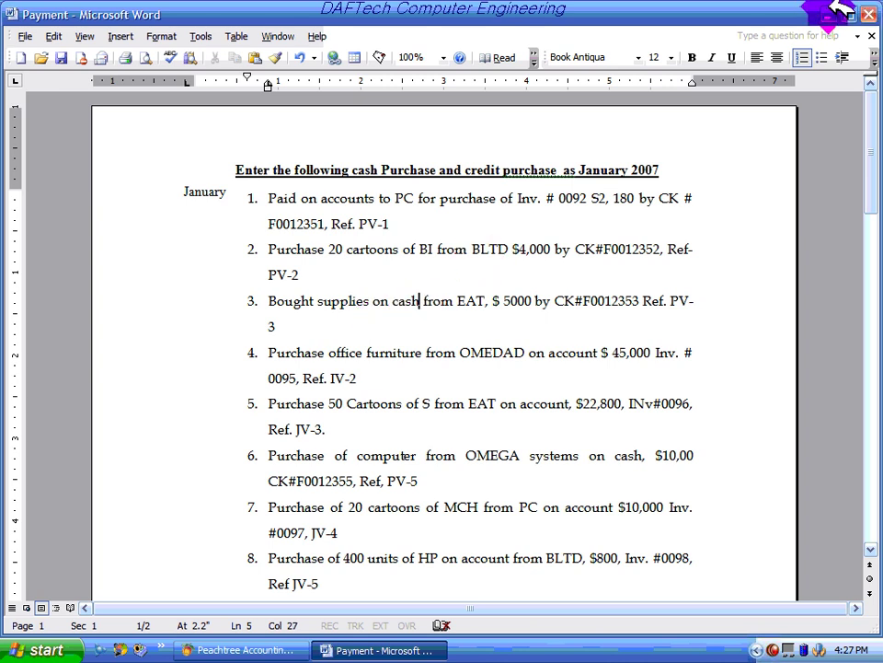
Step: Switch back to Peachtree and start a vendor payment with EAT as the vendor
key(alt+Tab)
click(110, 31)
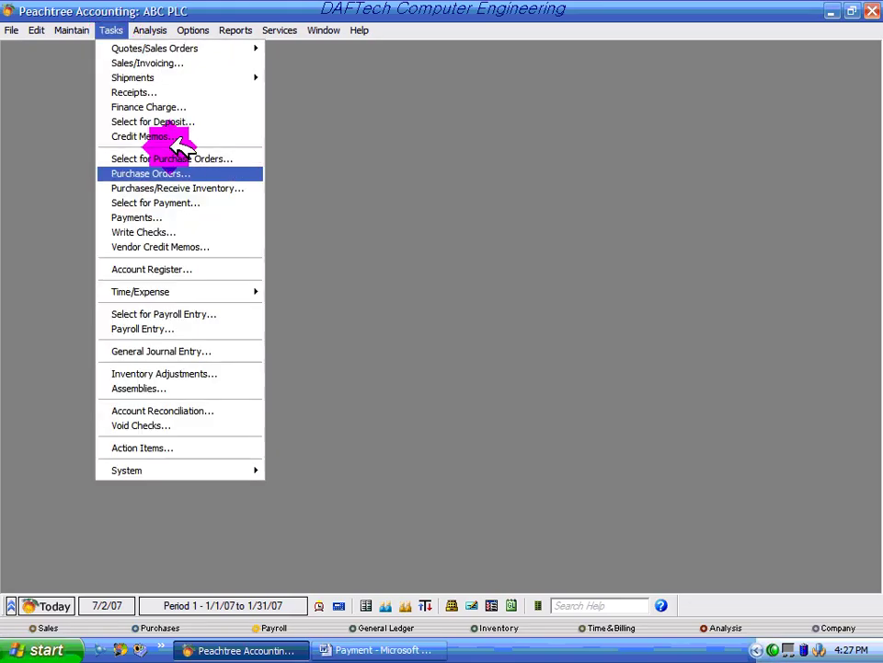
click(164, 214)
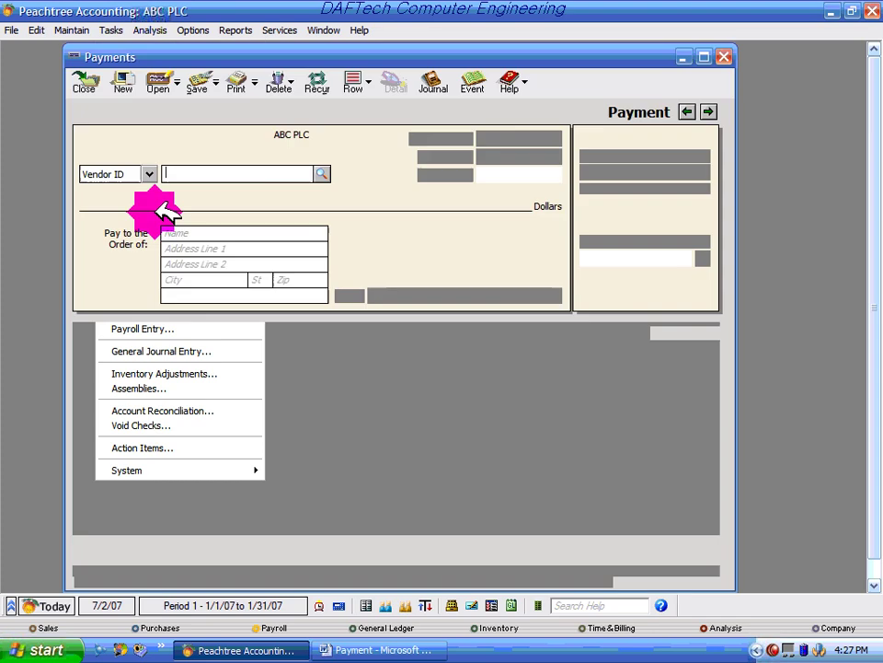
click(327, 174)
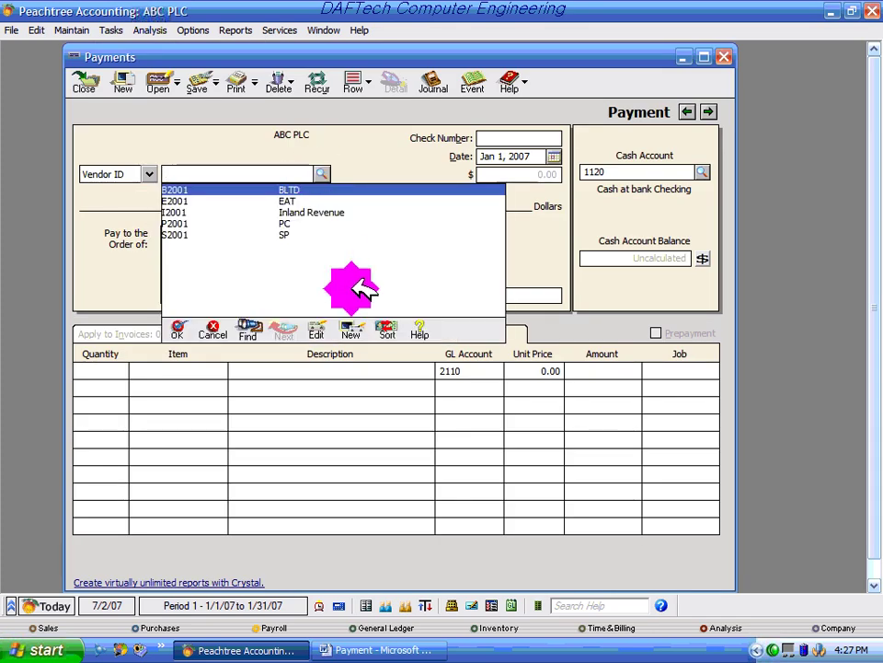
click(287, 201)
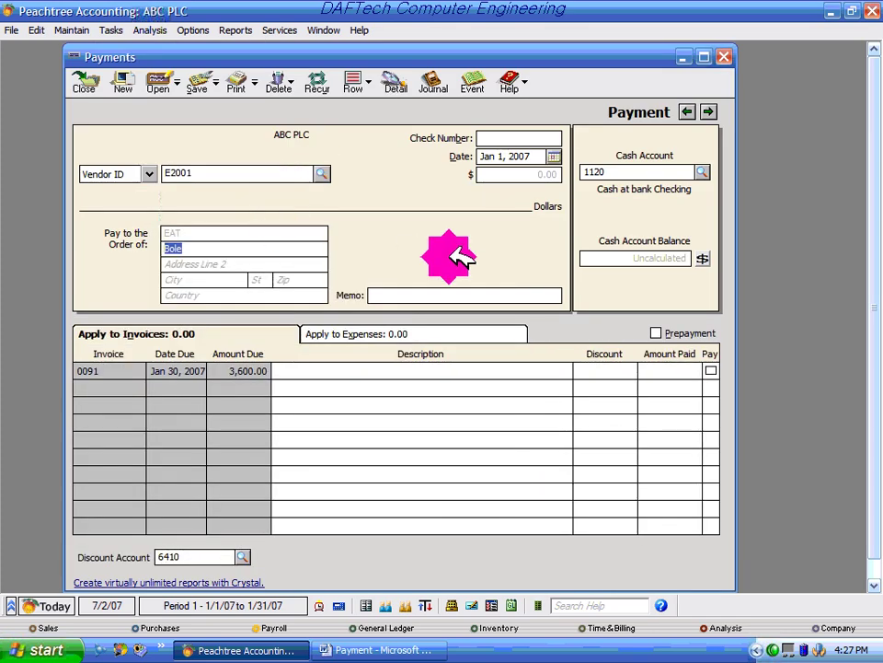
Step: Enter check number F0012353 for the EAT payment and set its date to Jan 3, 2007
click(502, 139)
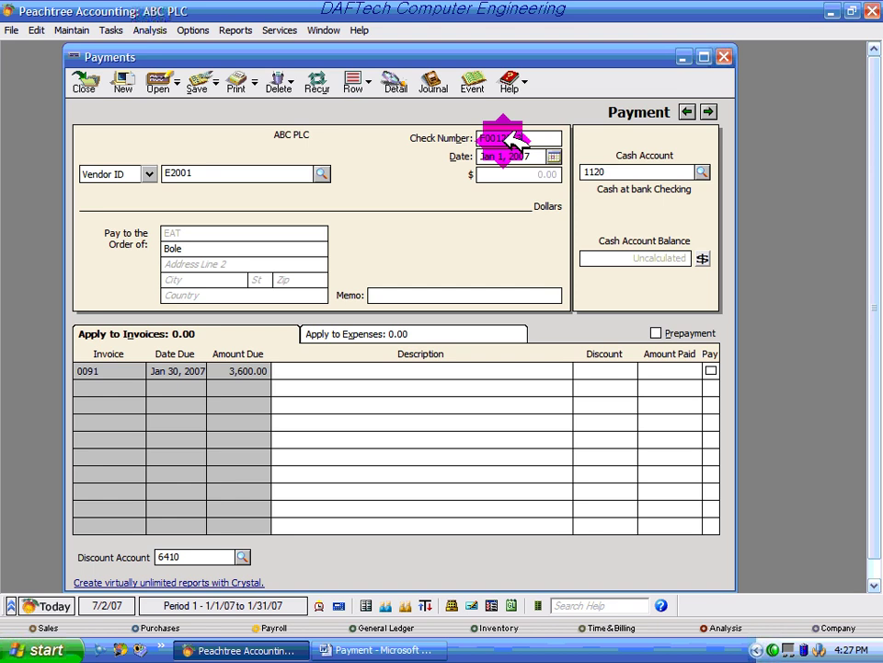
click(554, 157)
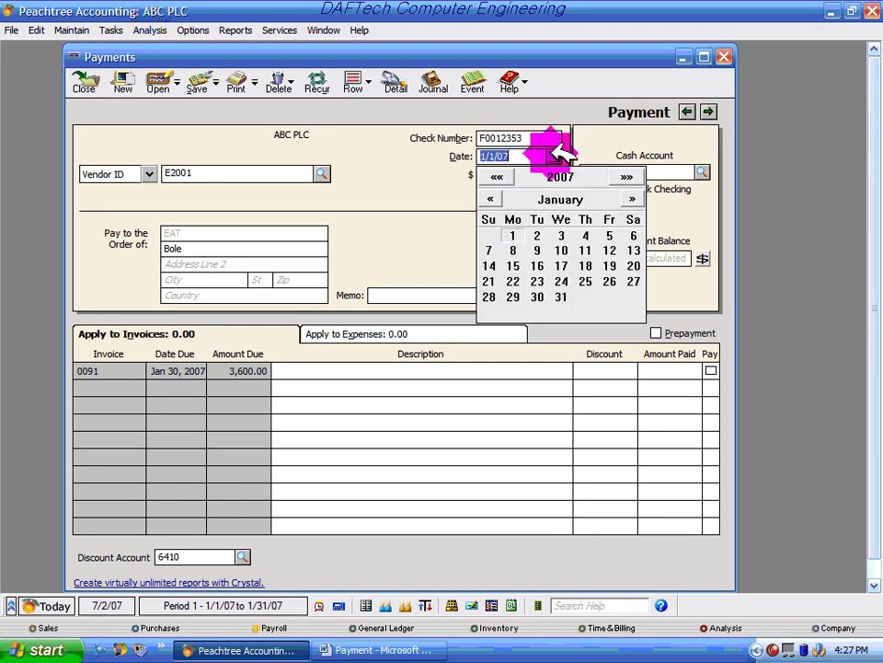
click(561, 236)
key(Tab)
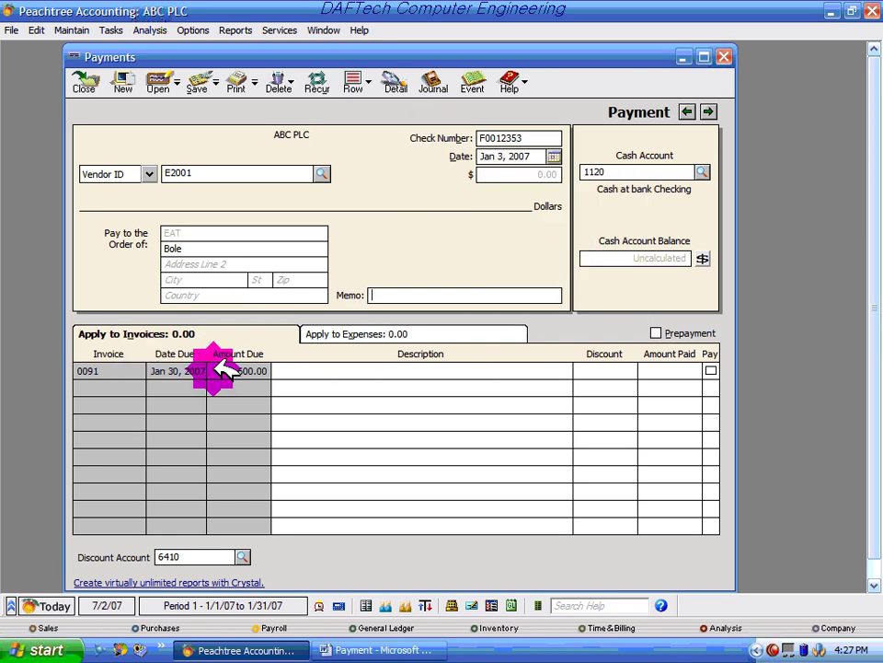
Step: Show the expense lines of the EAT payment and enter an amount of 5000 on the first line
click(403, 333)
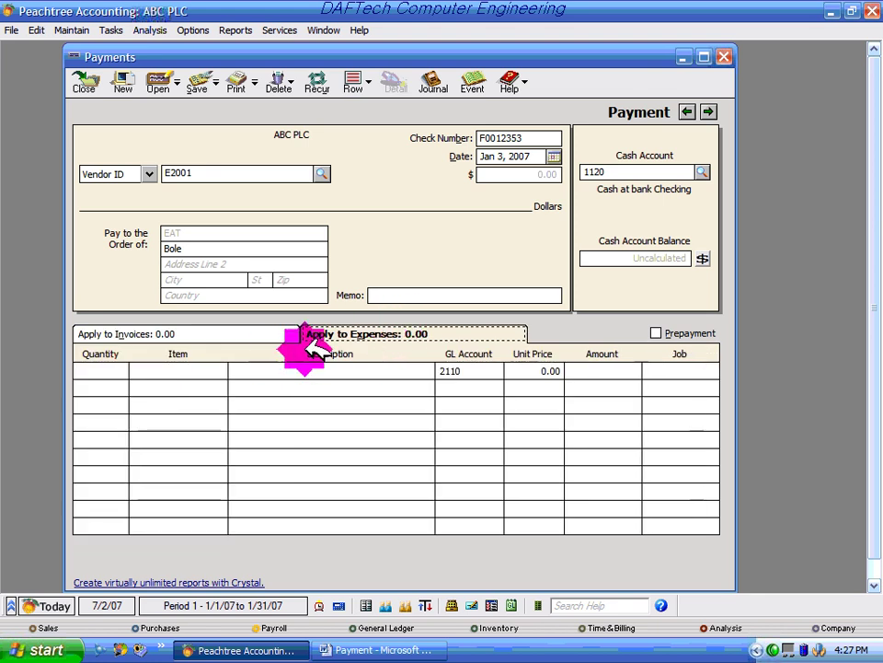
click(607, 370)
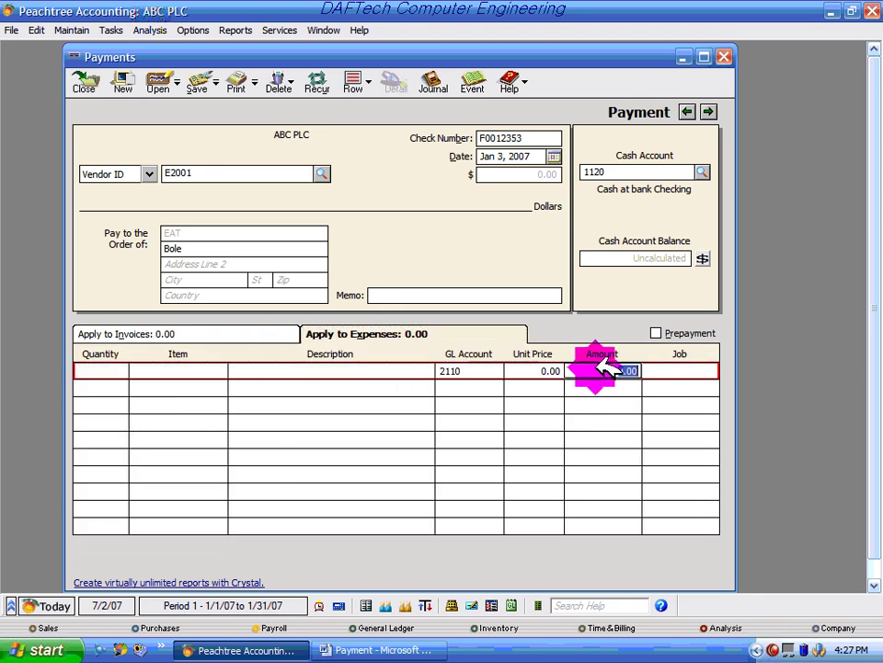
click(81, 372)
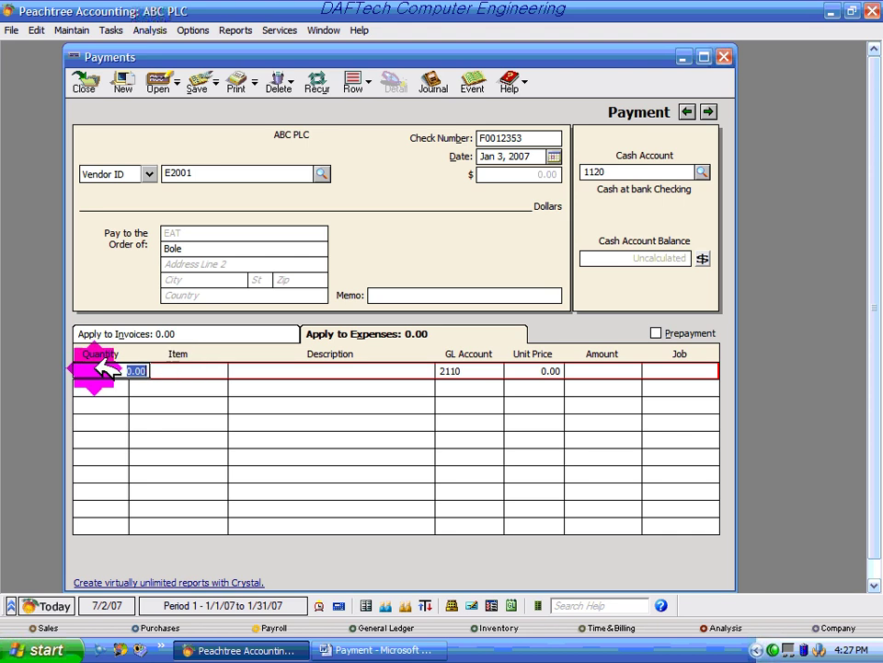
click(189, 370)
click(607, 370)
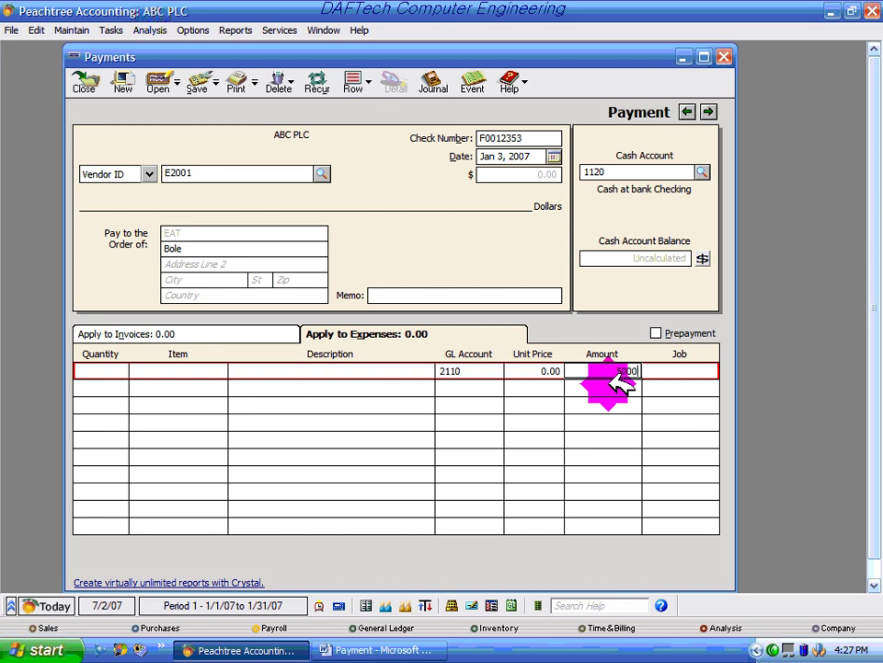
text(5000)
key(Tab)
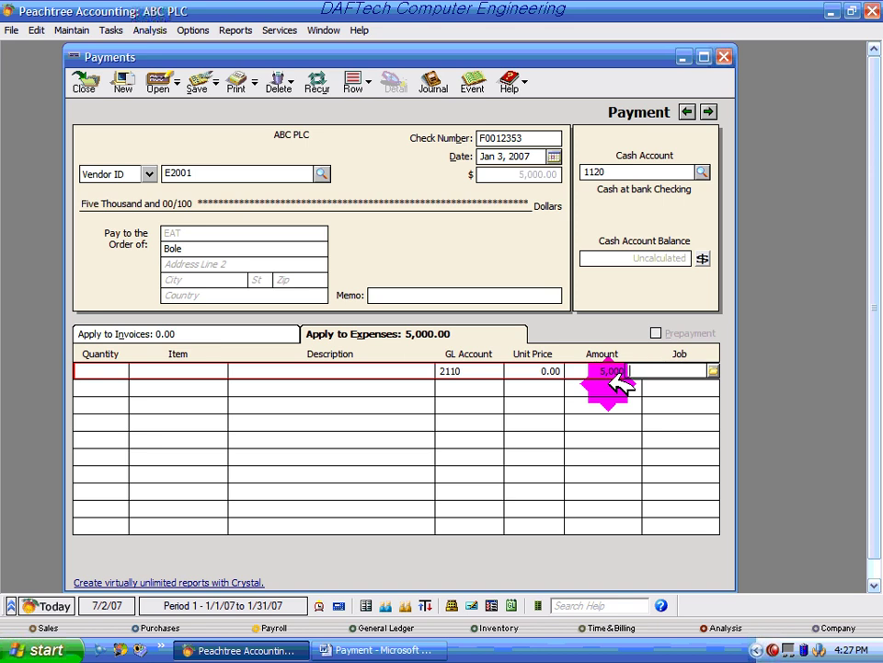
key(Tab)
click(88, 94)
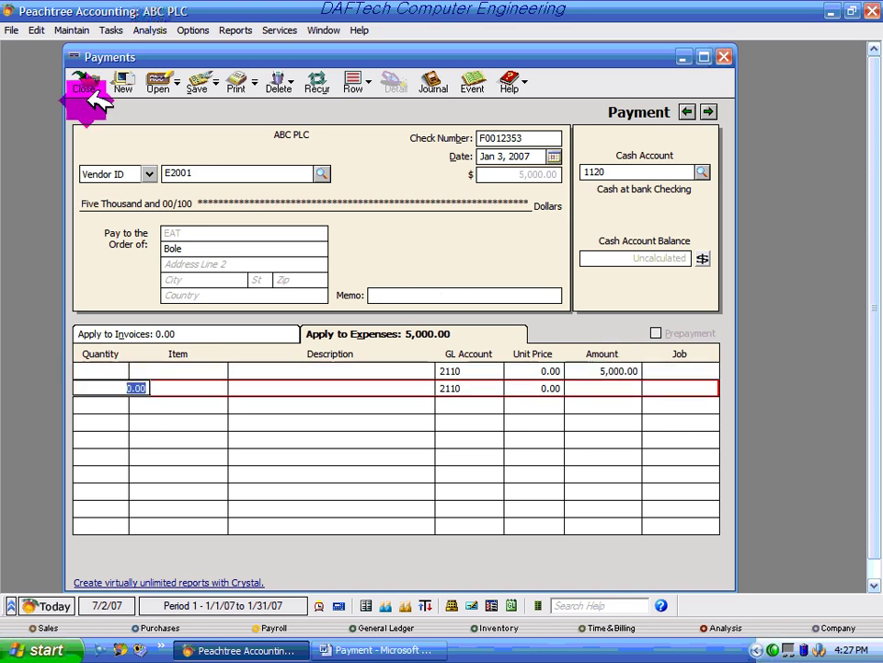
click(611, 371)
drag(621, 368, 631, 367)
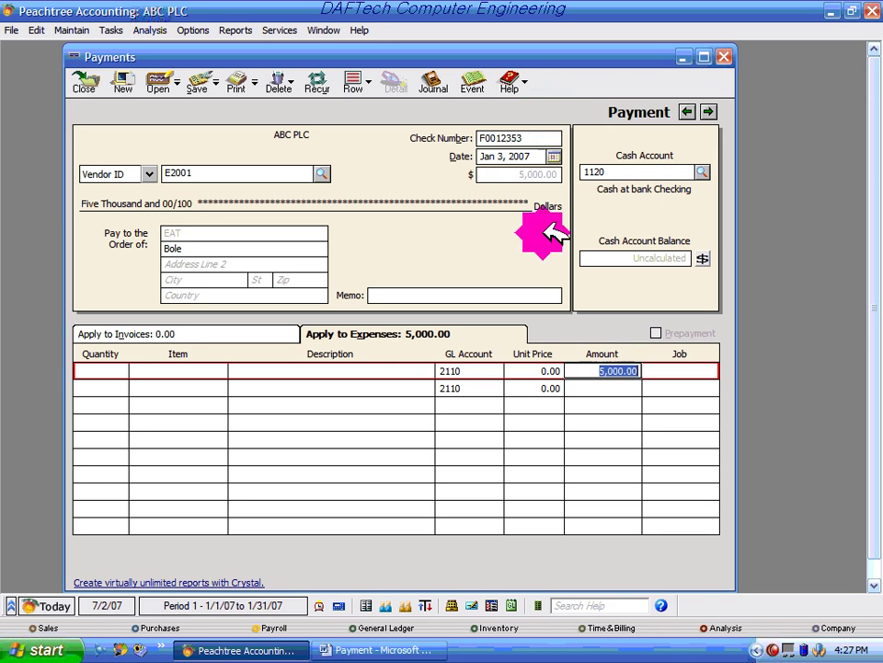
Step: Change the debit account in the EAT payment's journal entry to 1150 after rechecking transaction 3 in Word, and save the payment
click(433, 81)
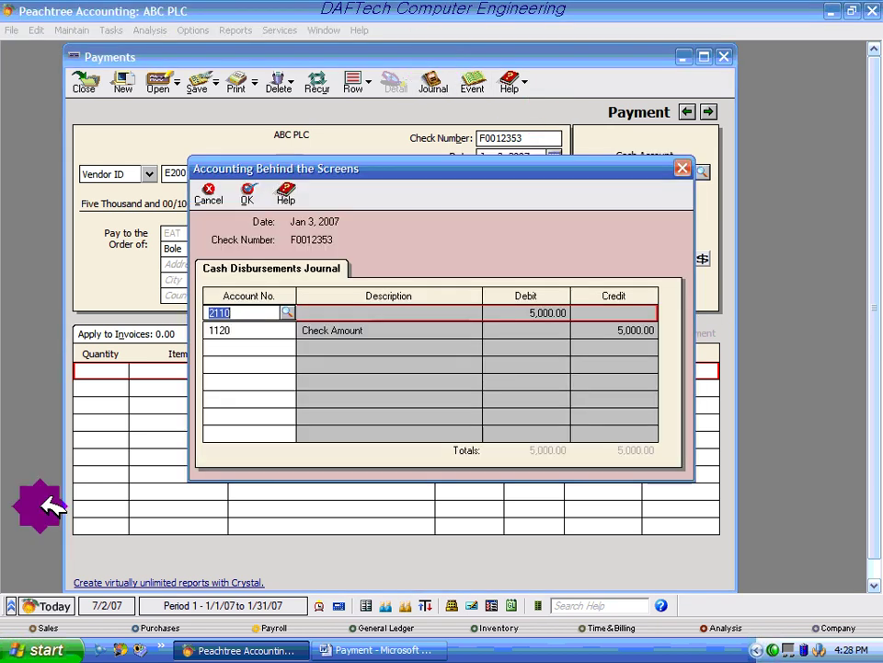
click(405, 649)
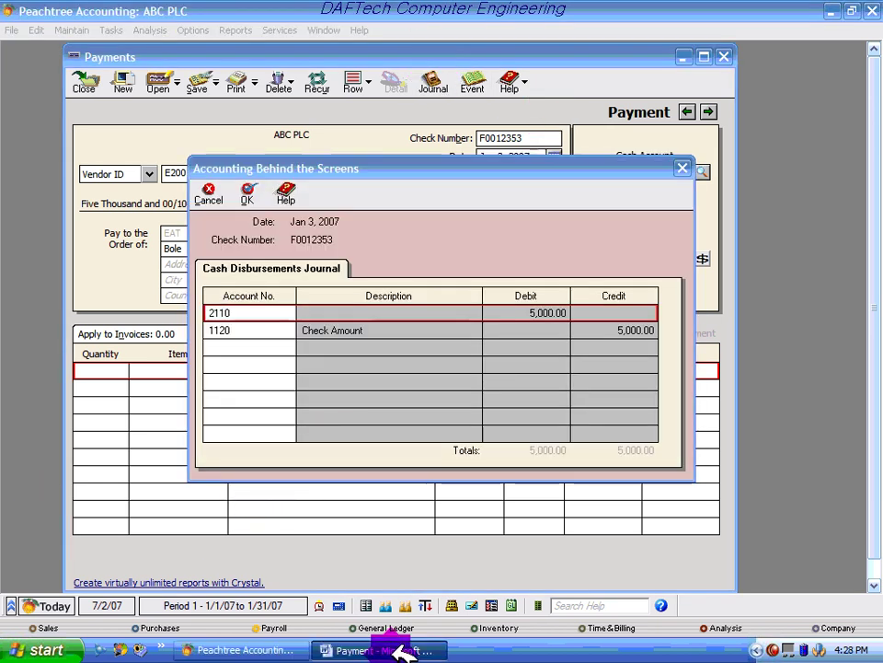
drag(324, 301, 377, 304)
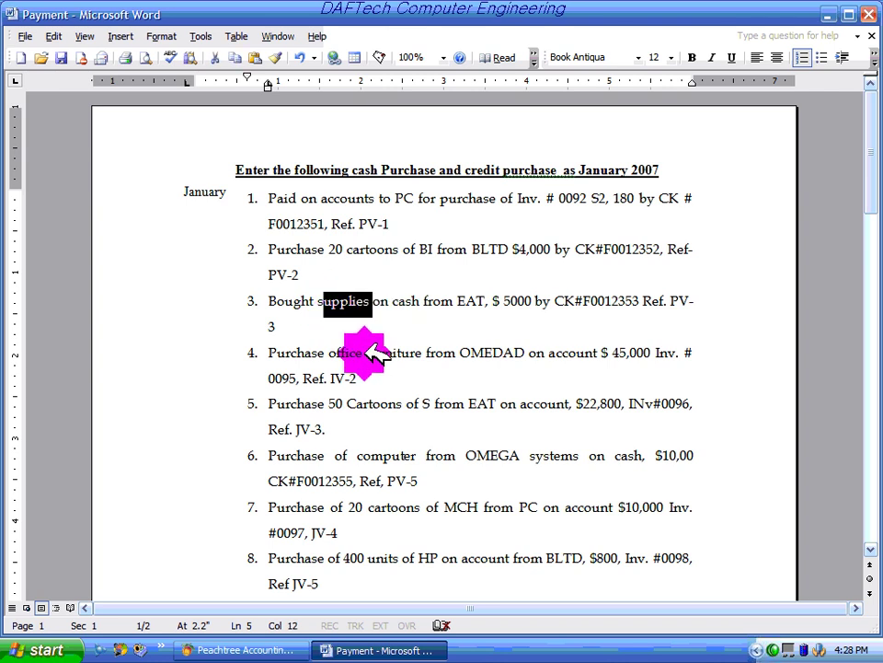
click(290, 647)
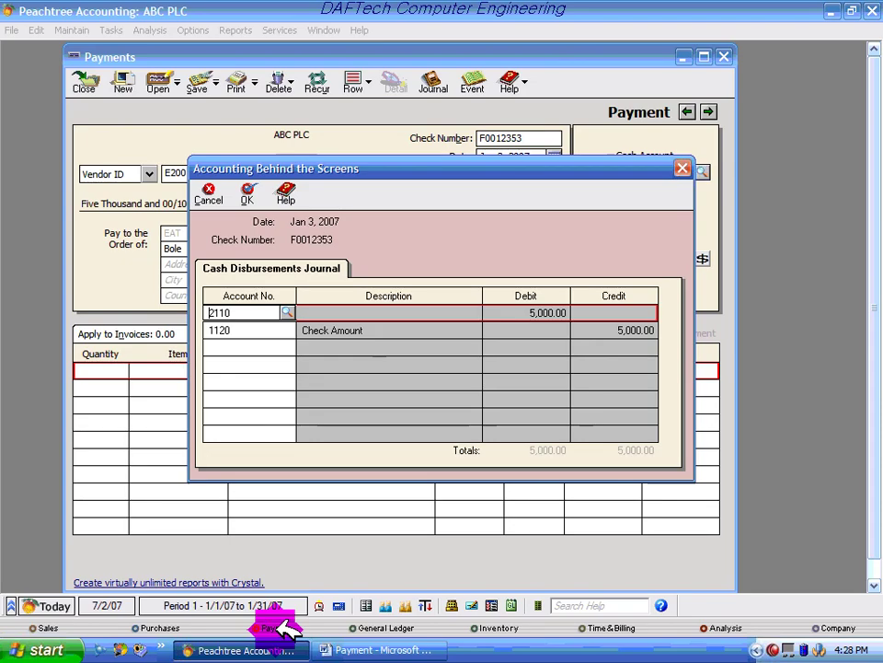
click(288, 313)
double_click(331, 359)
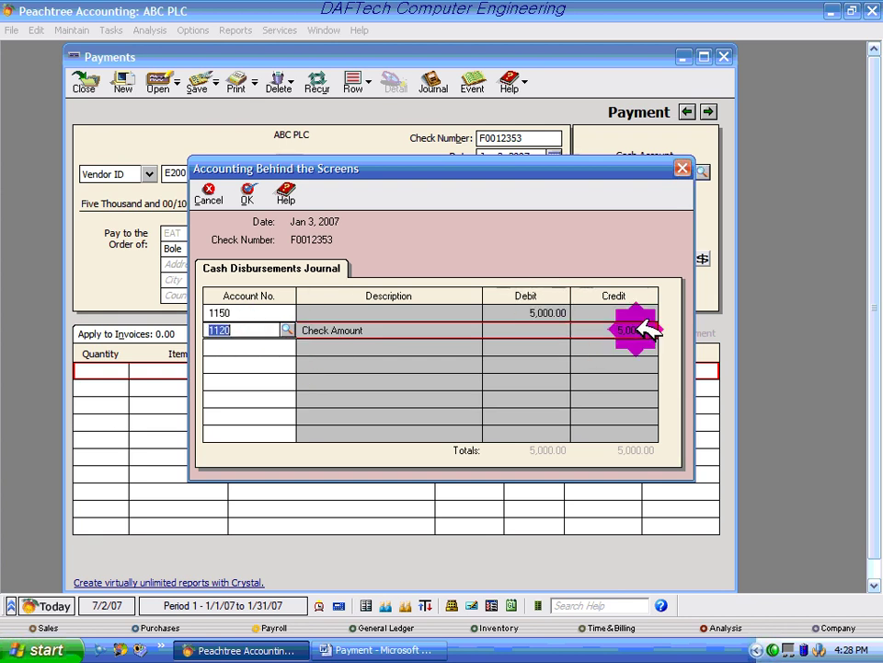
click(246, 195)
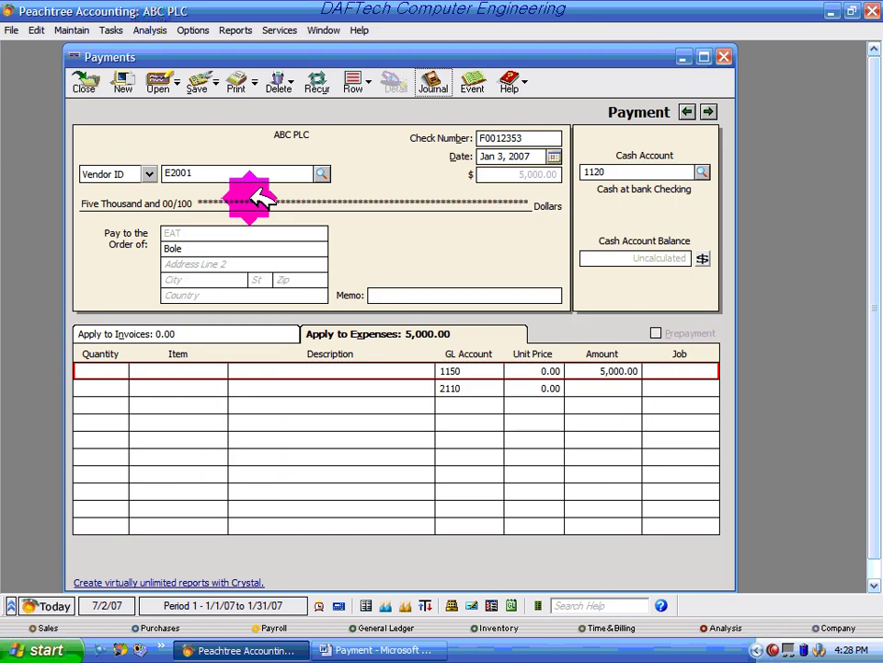
click(199, 83)
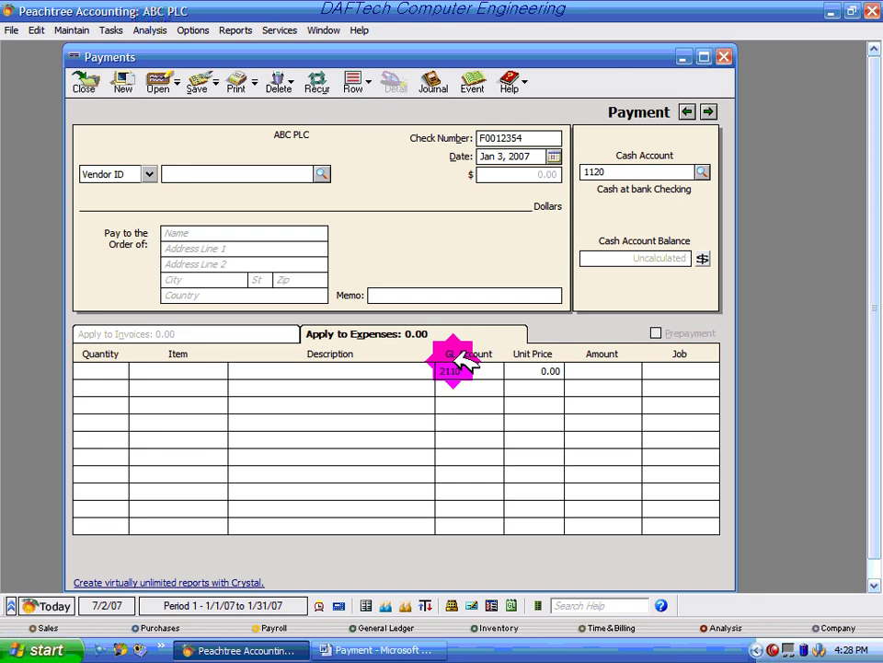
Step: Close the Payments window and start a check in Write Checks with EAT as the vendor
click(725, 58)
click(116, 29)
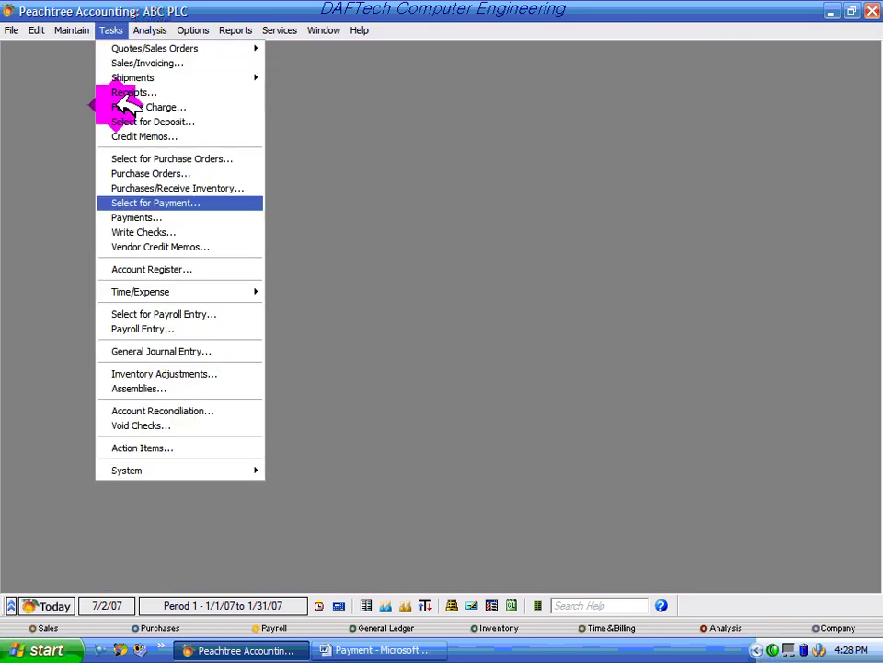
click(101, 231)
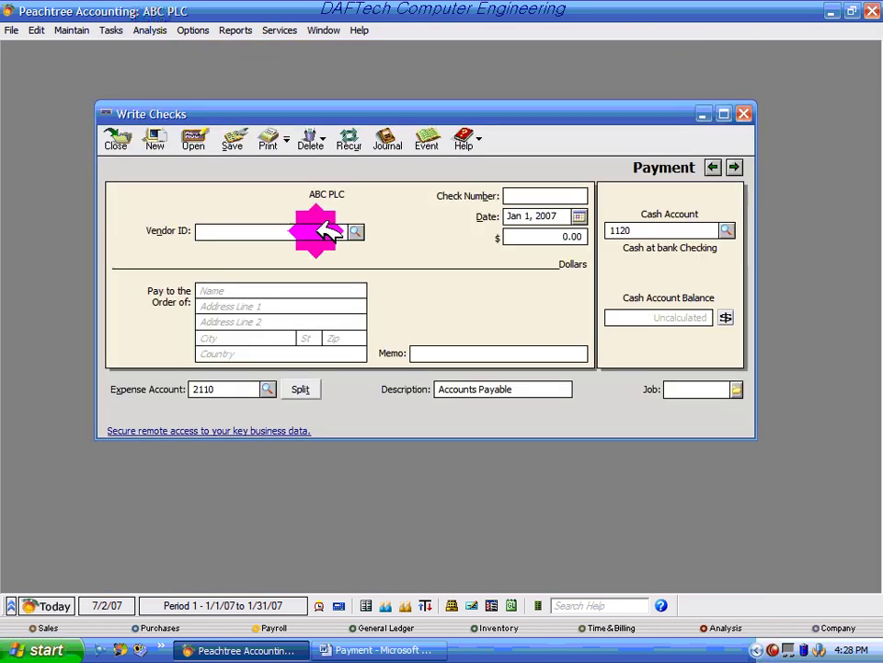
click(357, 231)
double_click(324, 259)
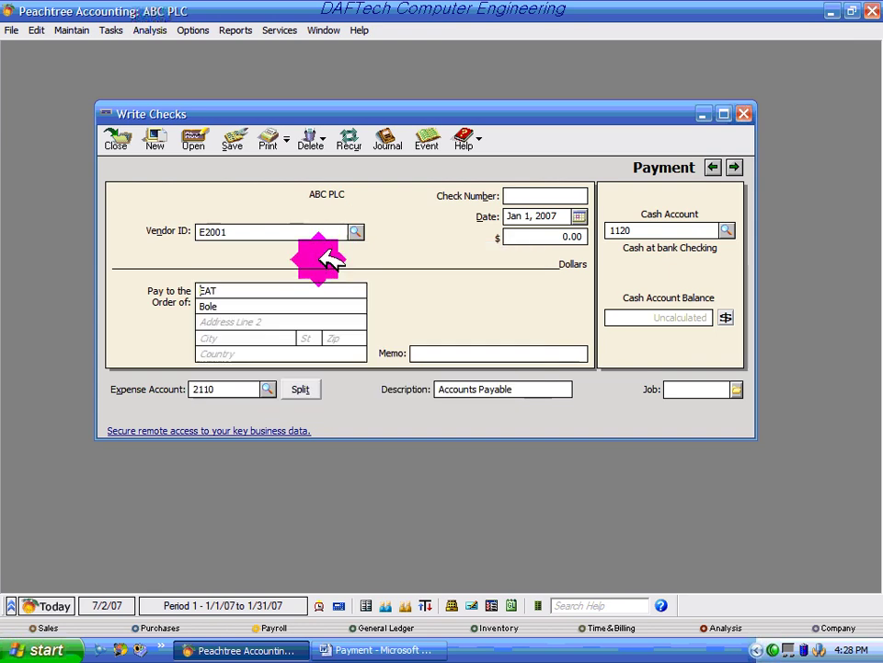
Step: Enter check number F0012353, date Jan 3, 2007 and an amount of 5000 on the EAT check
click(513, 196)
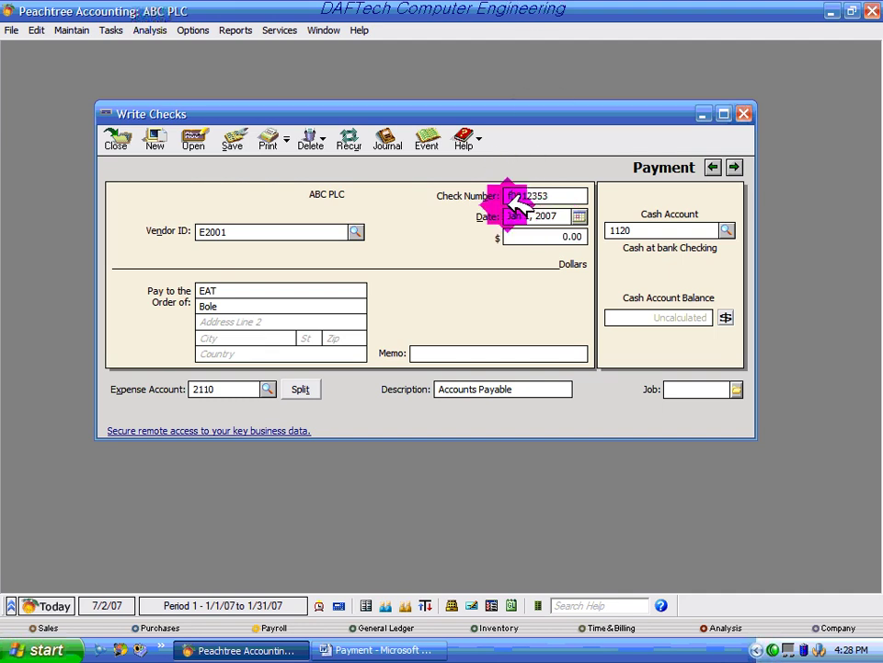
click(576, 215)
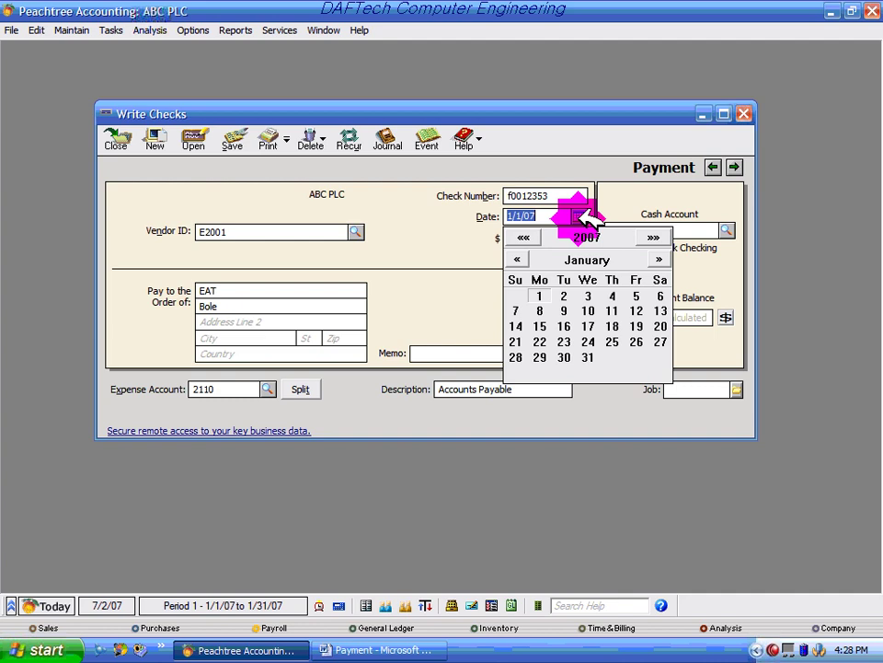
click(588, 295)
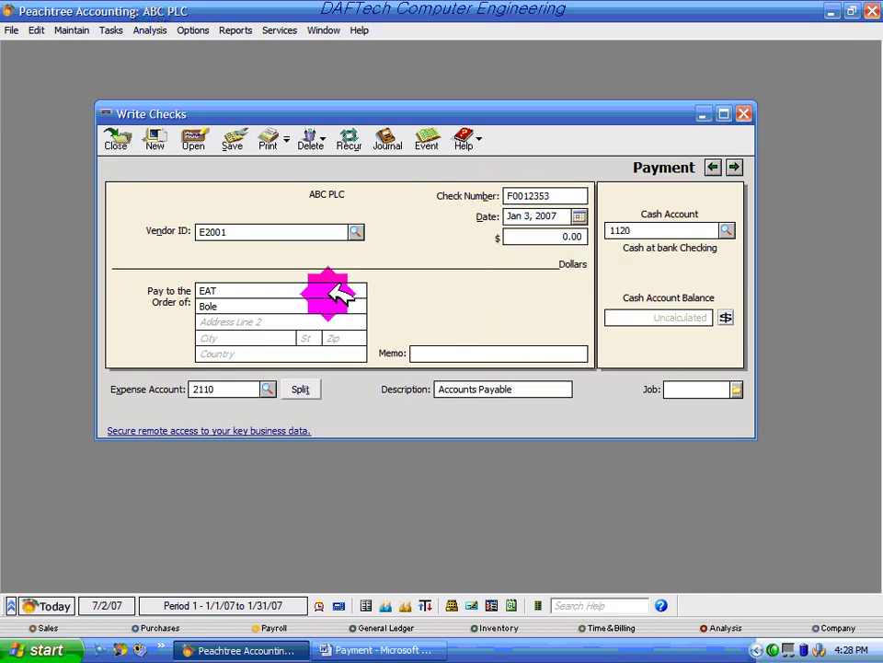
click(570, 236)
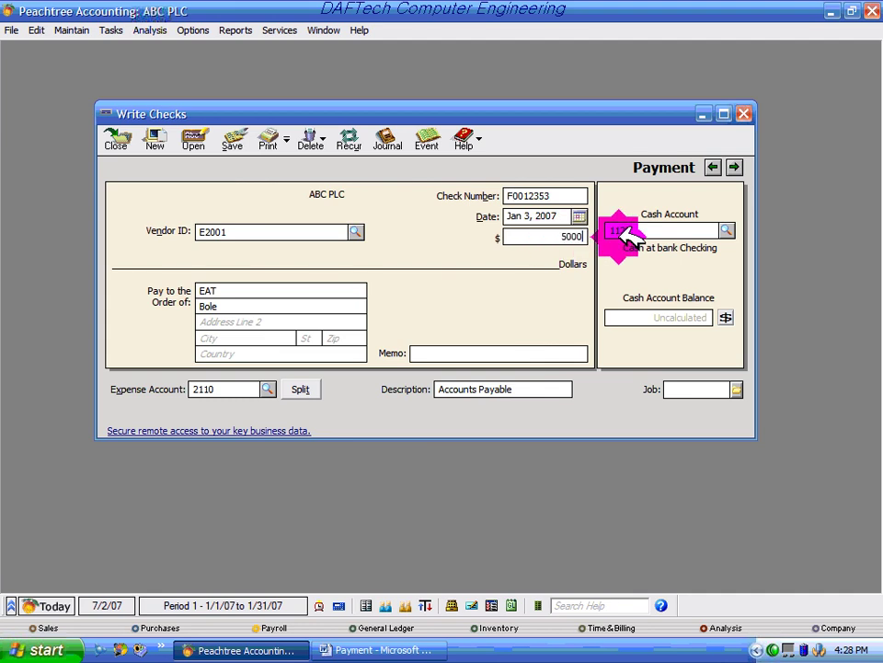
click(545, 219)
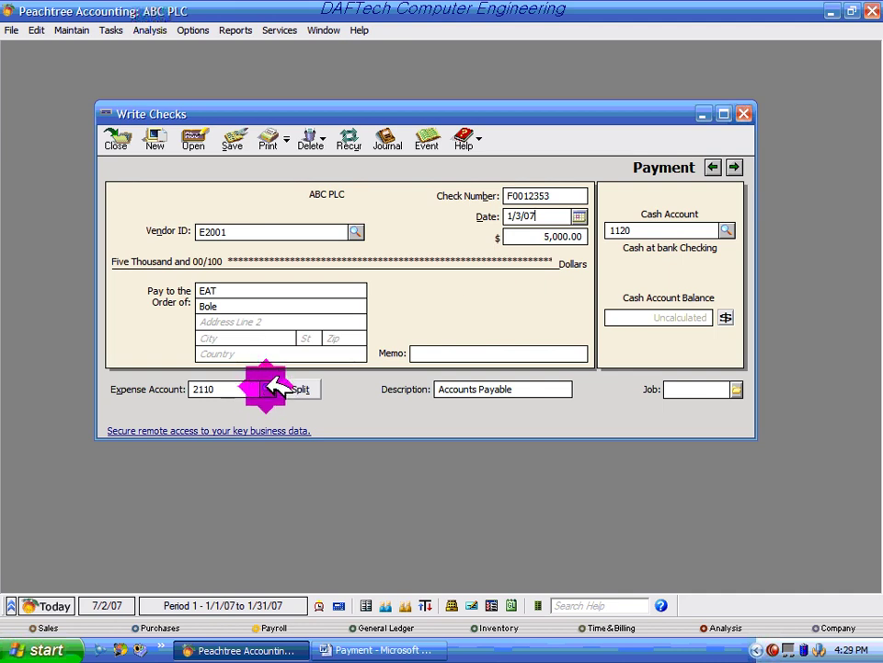
Step: Set the EAT check's expense account to 1150 Office Supplies, then close the check without saving it
click(444, 388)
click(269, 387)
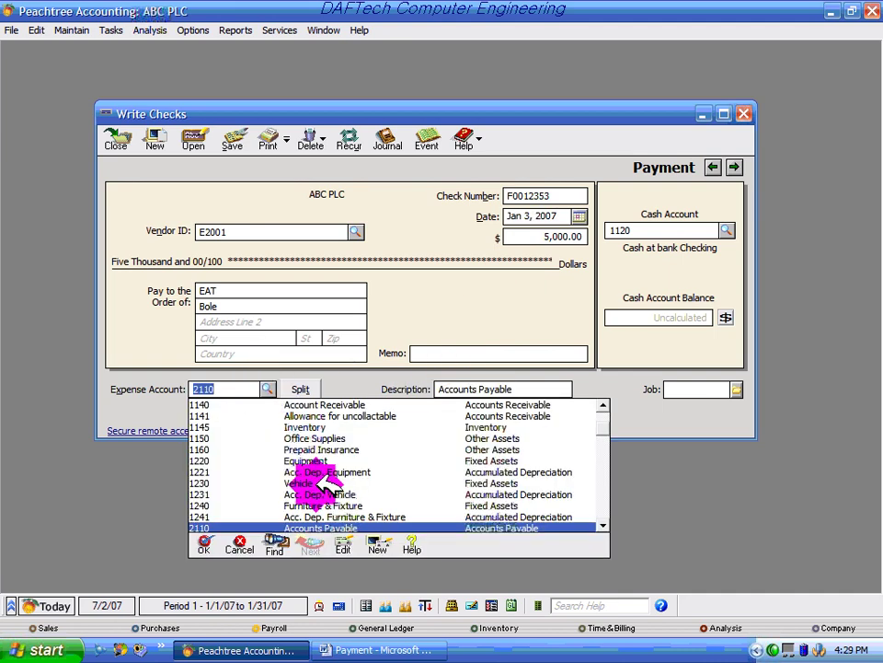
click(313, 438)
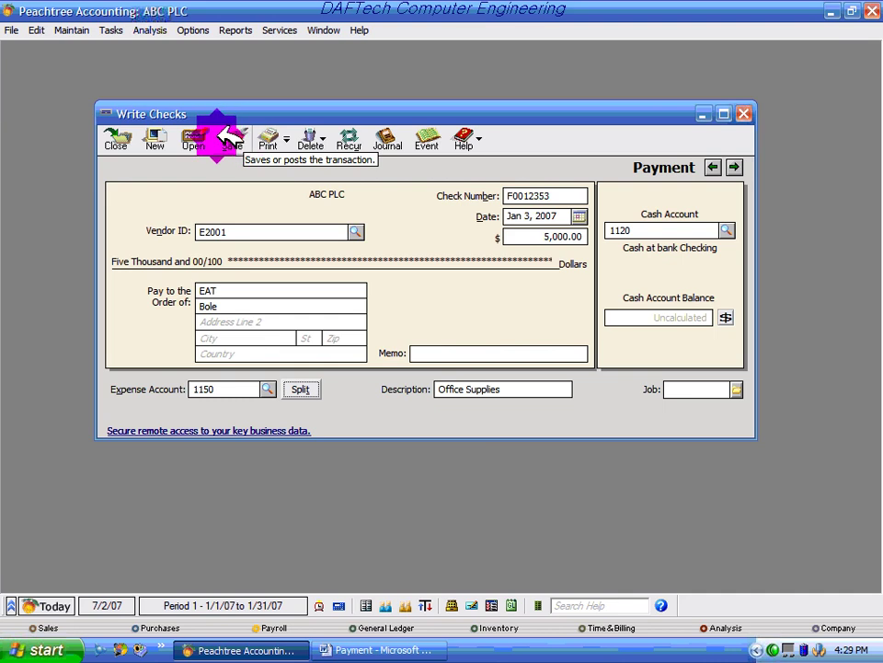
click(744, 113)
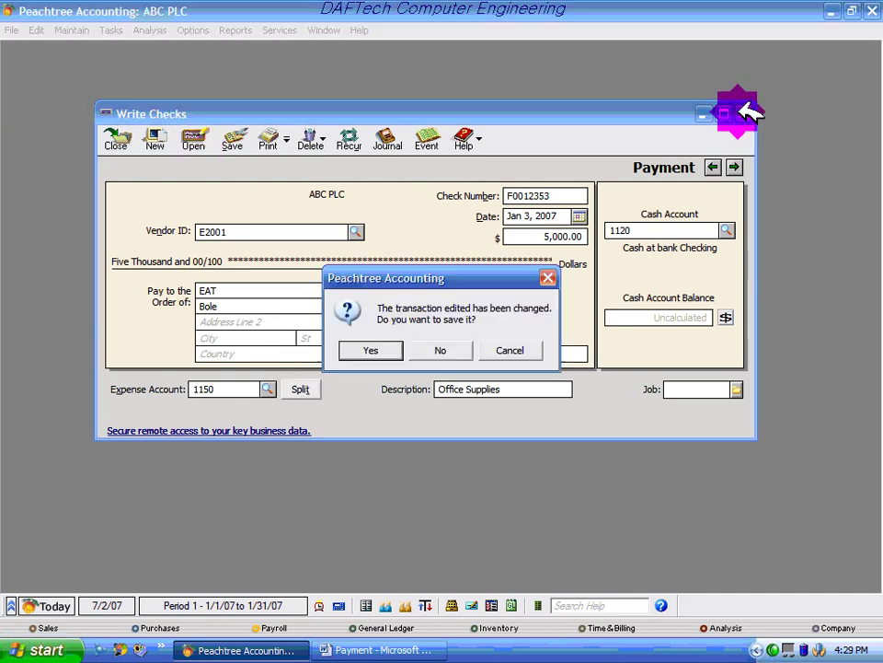
click(446, 350)
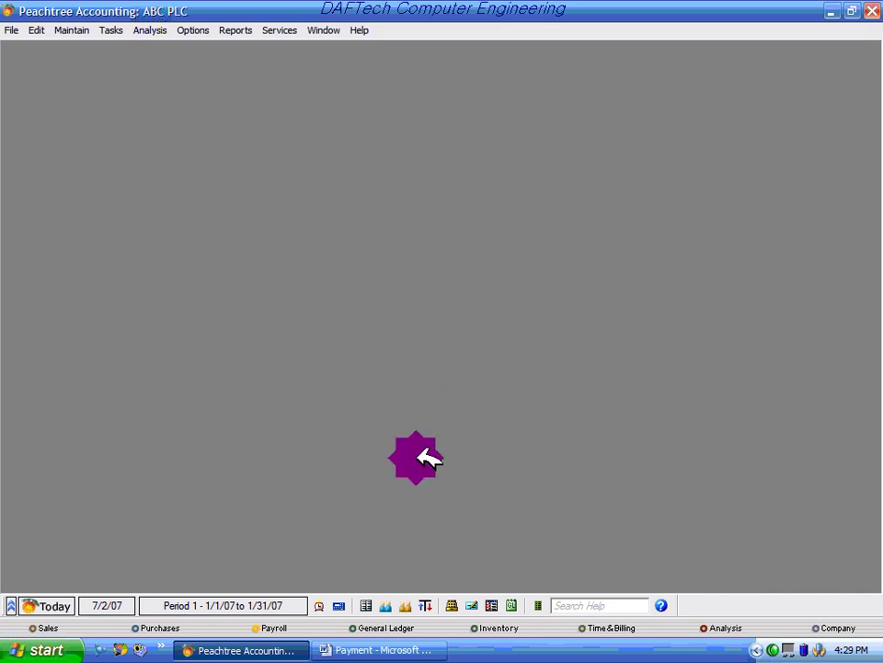
Step: Switch to the Word document and read transaction 4's vendor, payment terms, amount, invoice number and reference
click(377, 649)
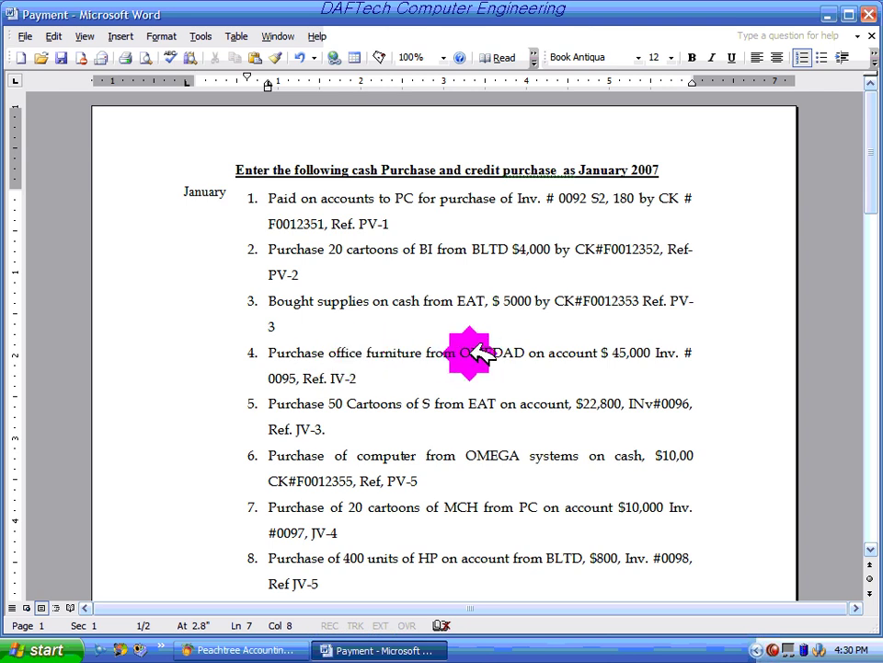
drag(530, 352, 616, 355)
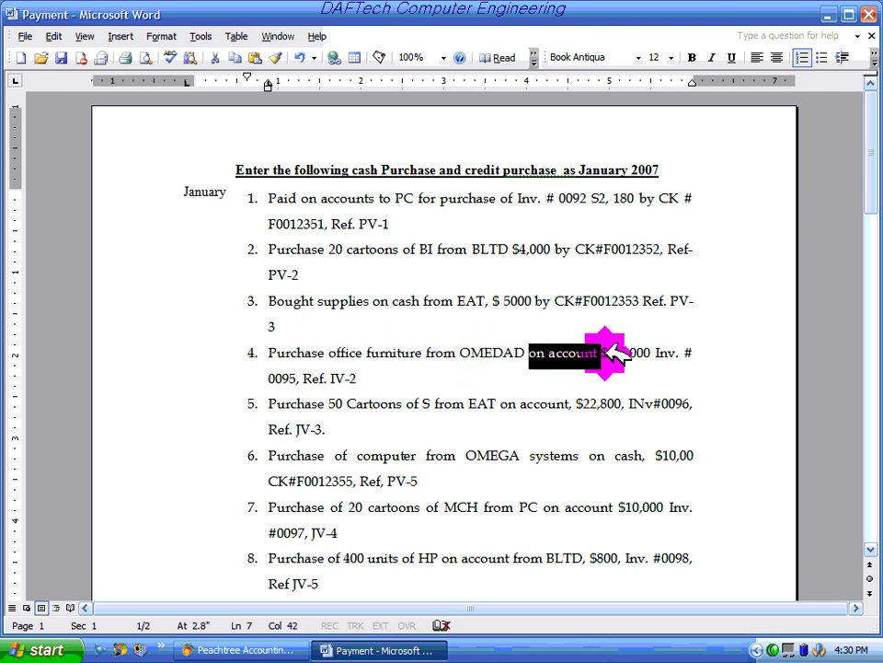
click(304, 378)
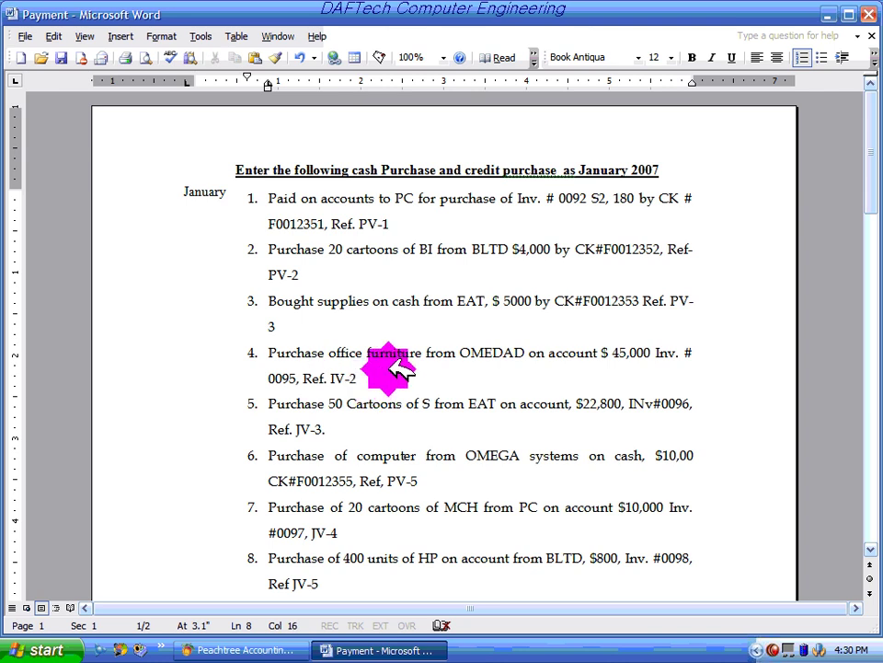
drag(698, 352, 460, 353)
drag(602, 357, 447, 347)
click(504, 352)
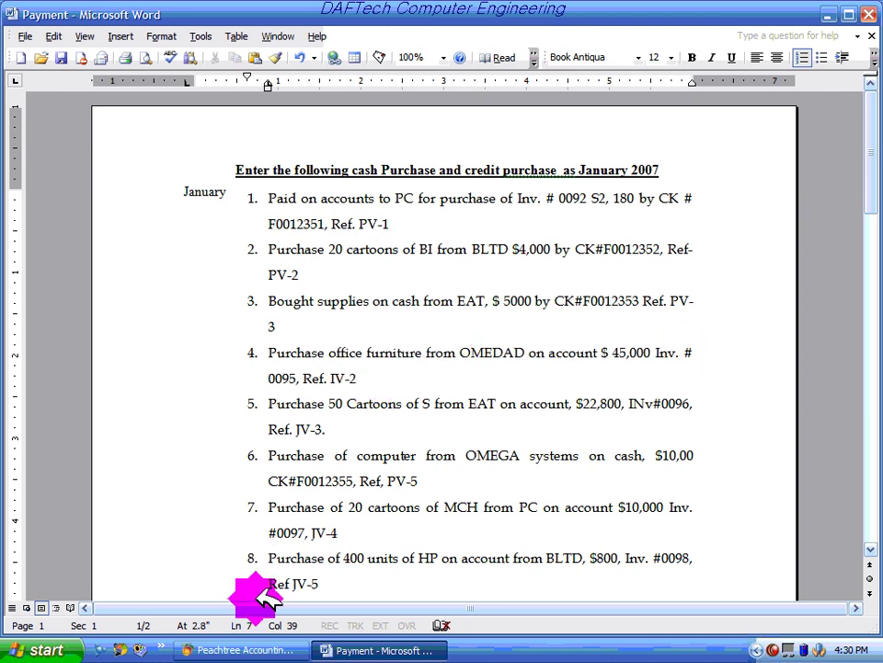
Step: Switch back to Peachtree, start a Purchases/Receive Inventory entry and look for OMEDAD in the vendor list
click(208, 648)
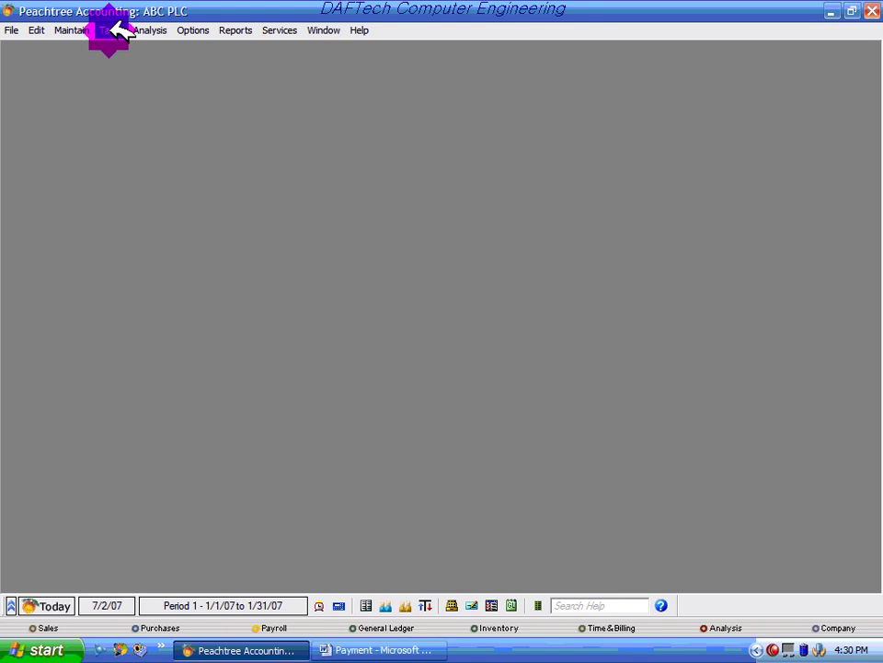
click(112, 29)
click(195, 188)
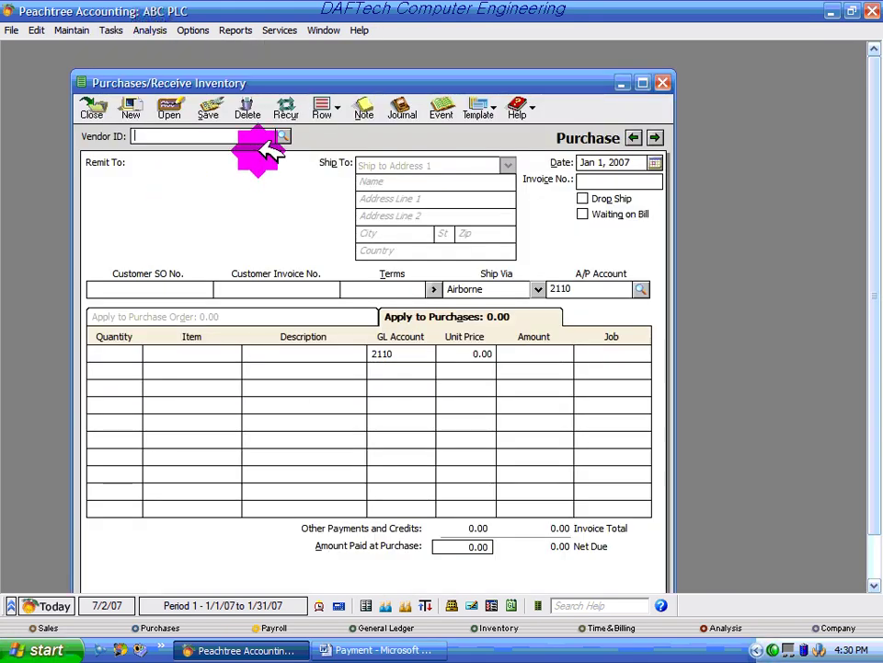
click(291, 135)
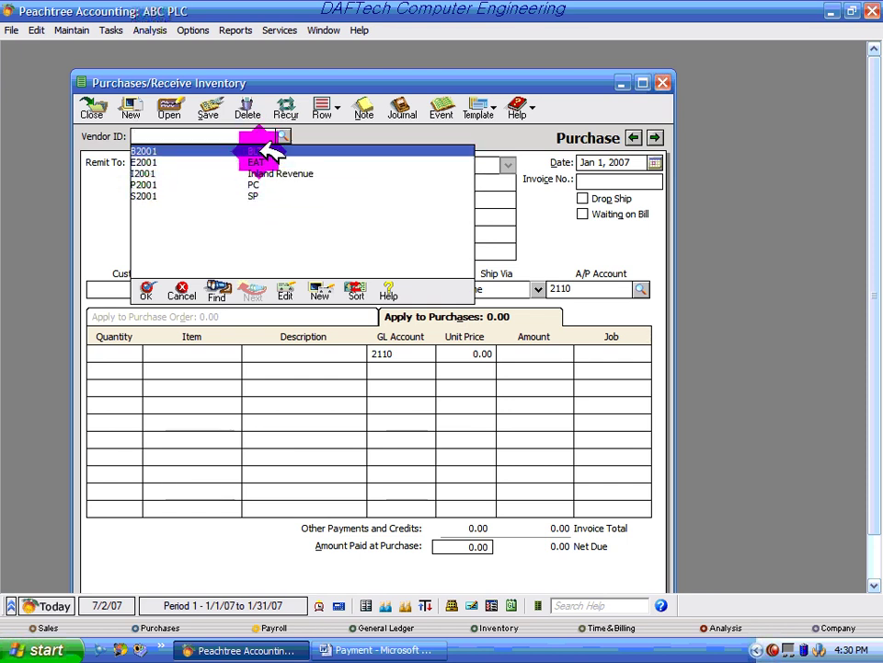
click(282, 135)
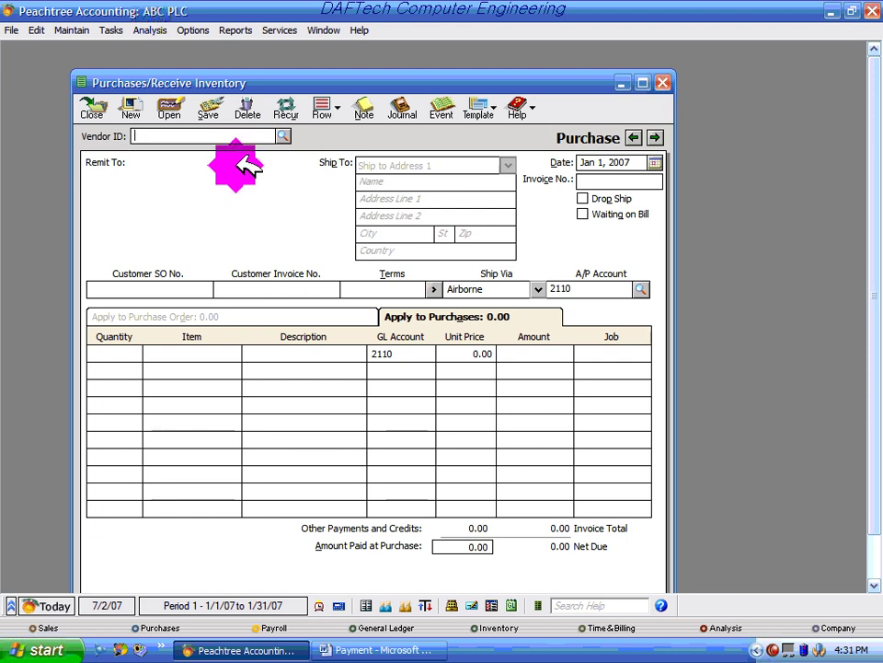
click(282, 136)
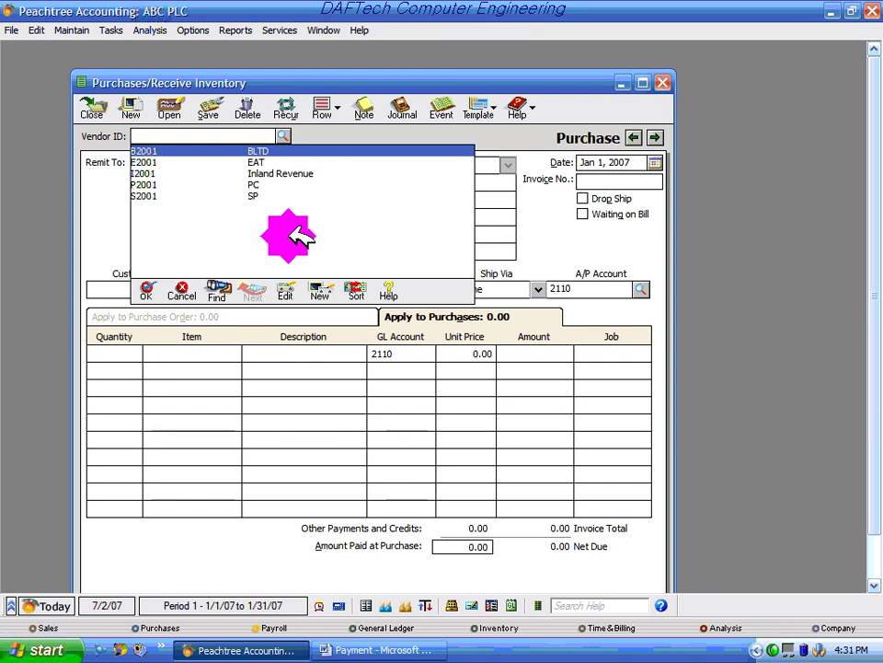
click(287, 135)
click(287, 136)
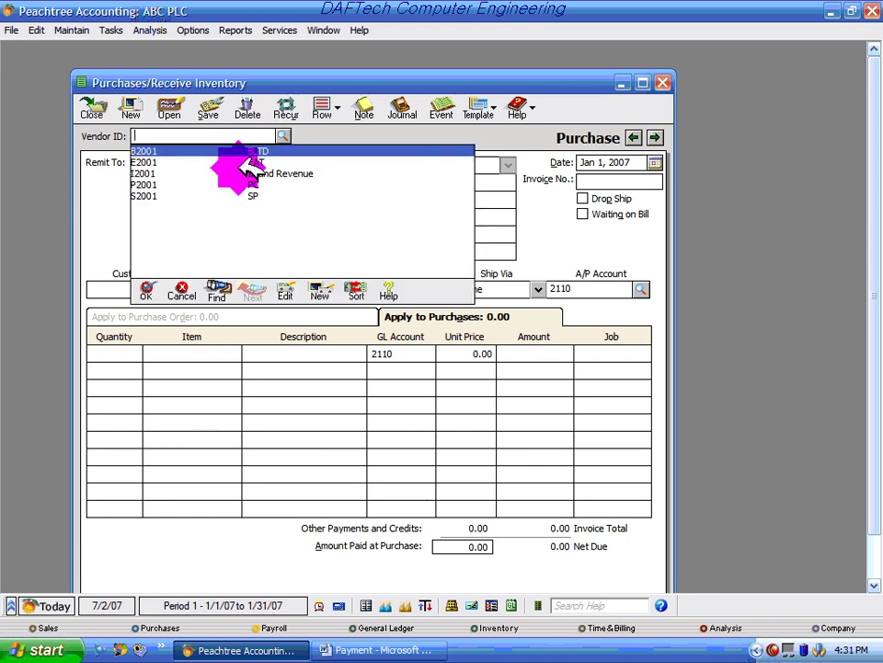
click(292, 135)
click(289, 135)
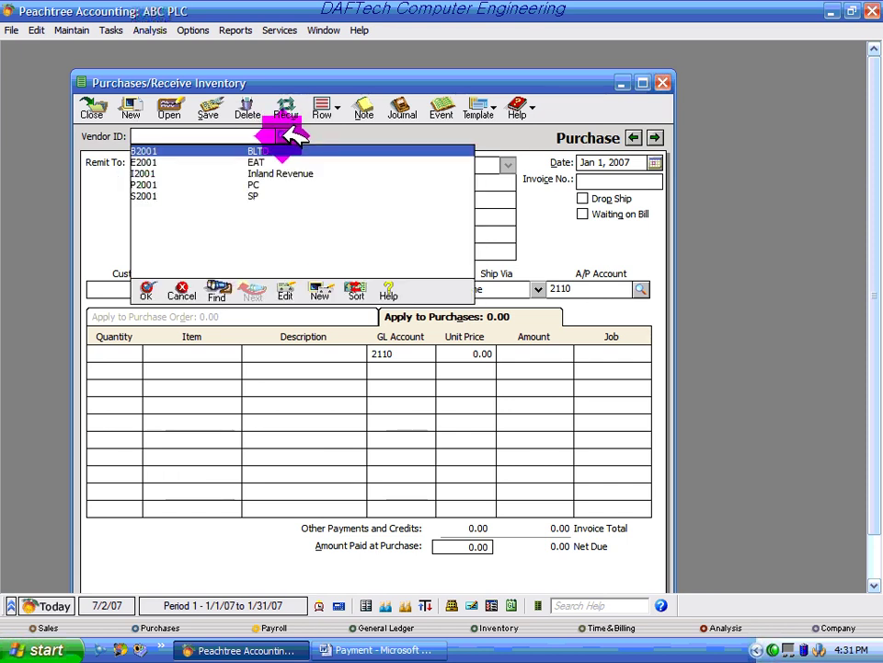
Step: Create a new vendor with ID OM1001, the name OMEDAD and its address, and save the record
click(319, 293)
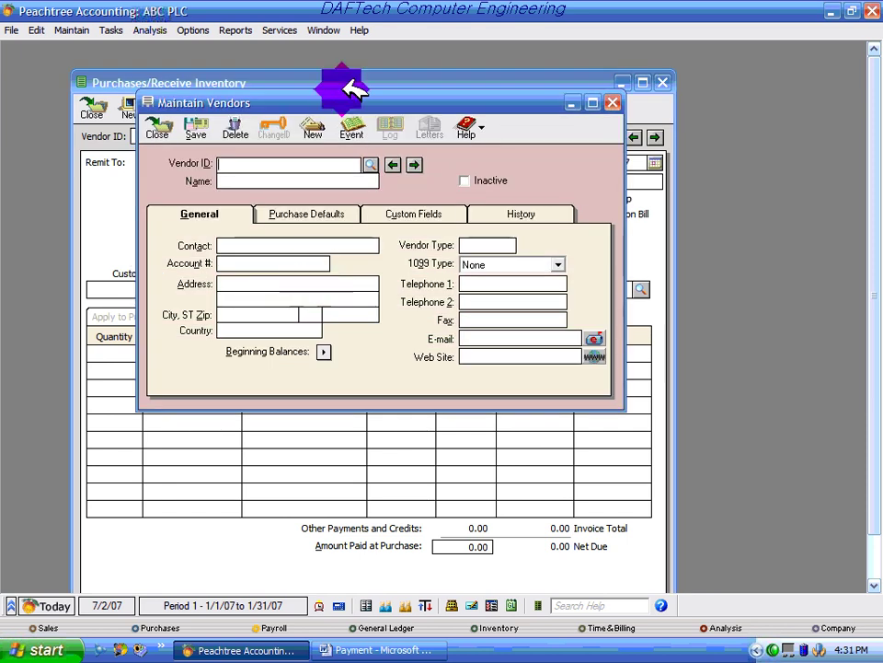
drag(342, 92, 452, 193)
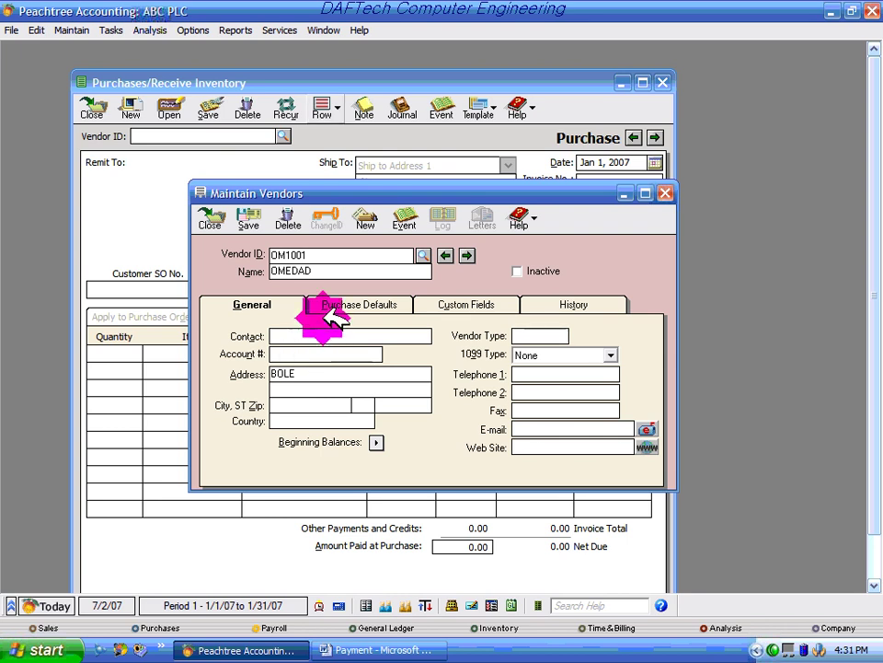
click(248, 218)
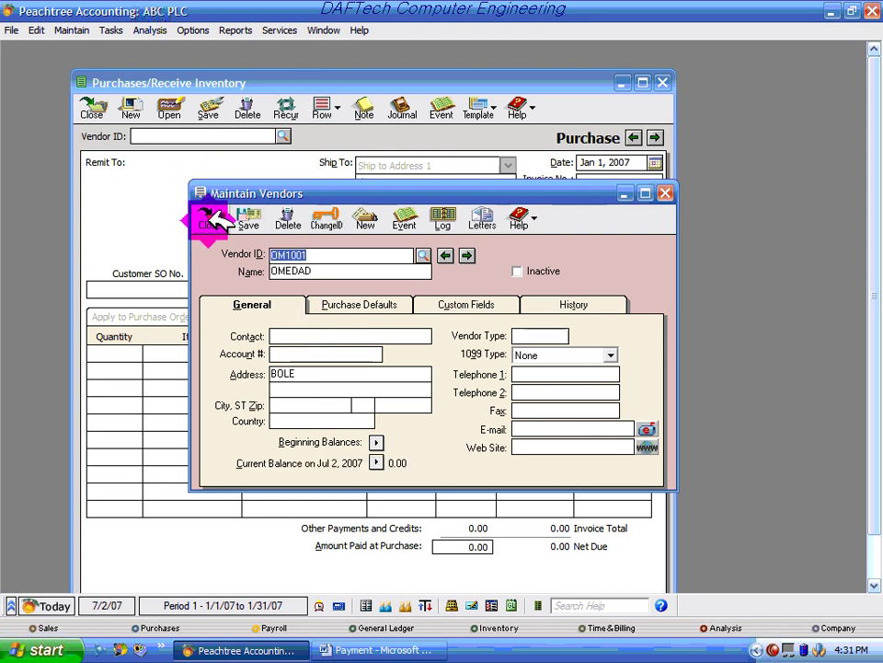
click(211, 218)
Step: Select OMEDAD as the vendor of the purchase
click(282, 136)
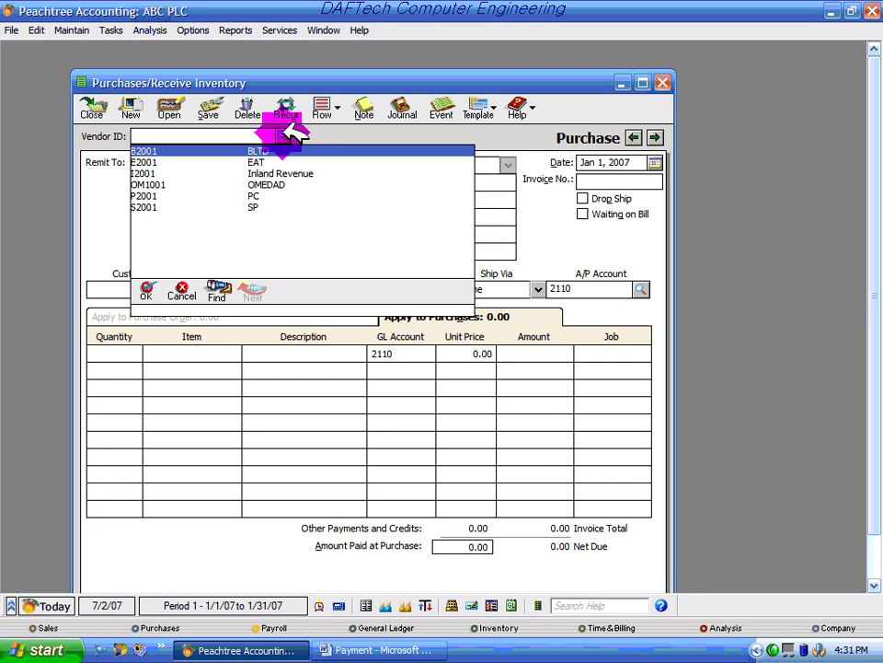
click(279, 185)
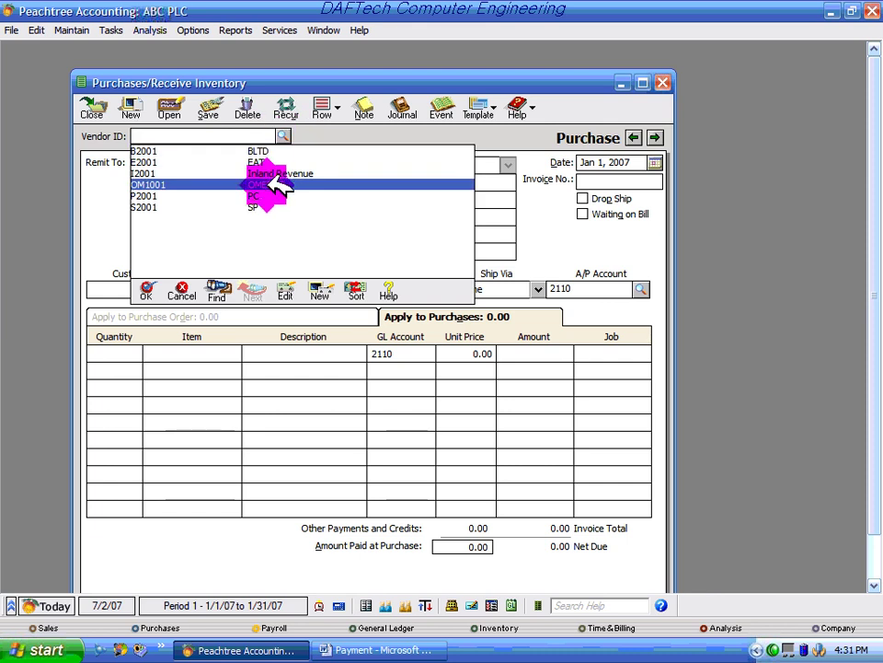
double_click(280, 184)
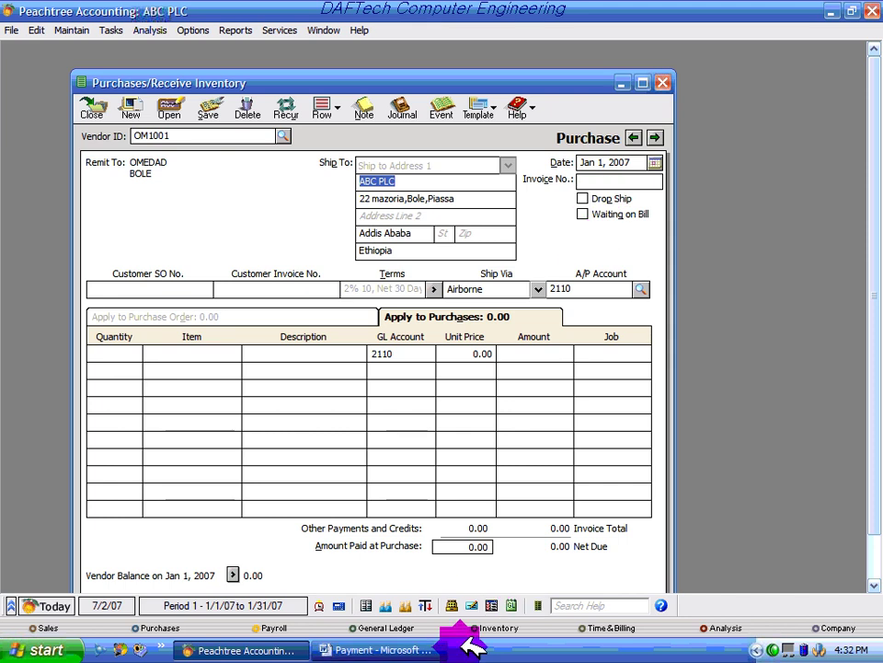
Step: Recheck transaction 4 in Word and enter invoice number 0095 on the OMEDAD purchase in Peachtree
click(424, 649)
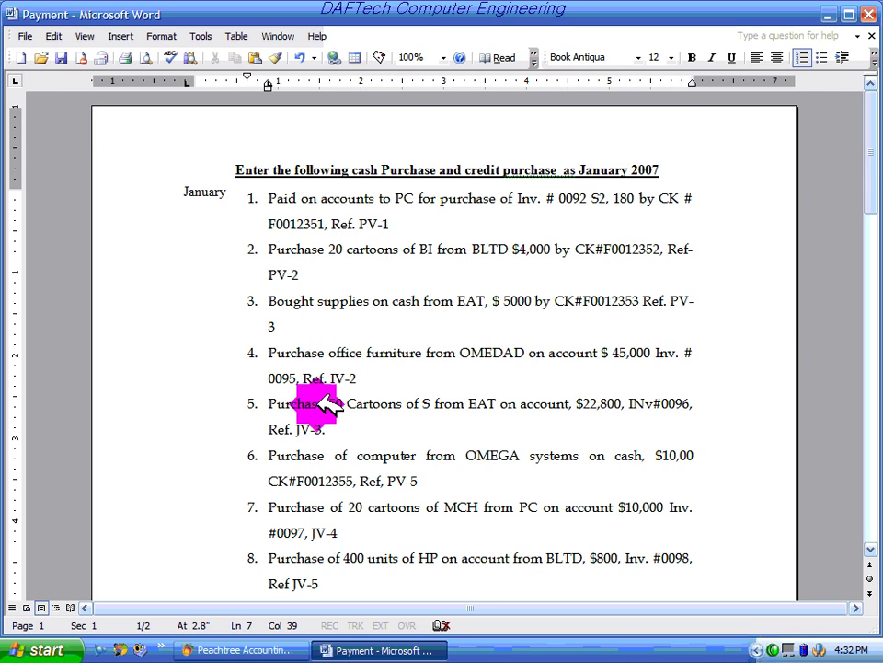
click(256, 644)
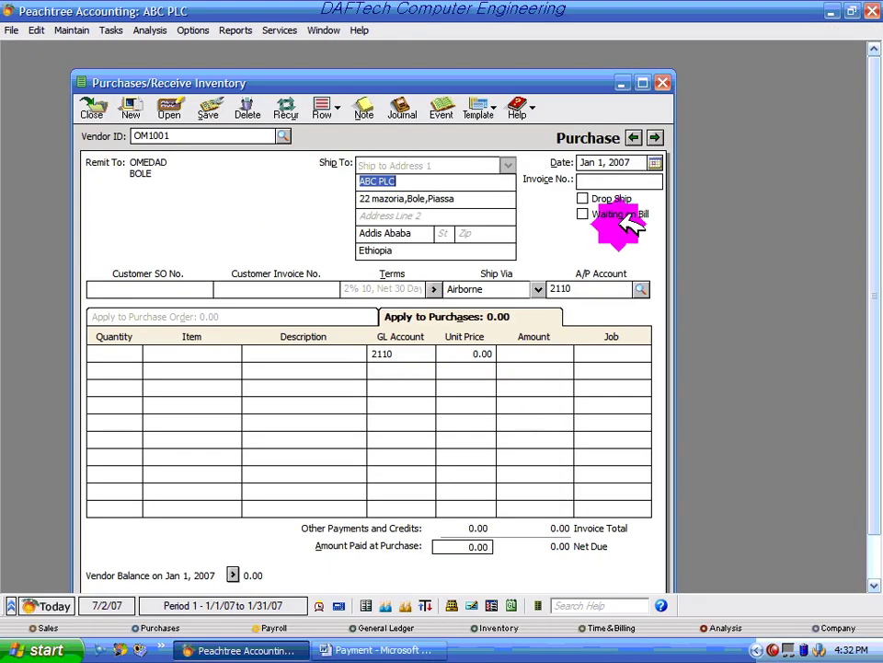
click(594, 179)
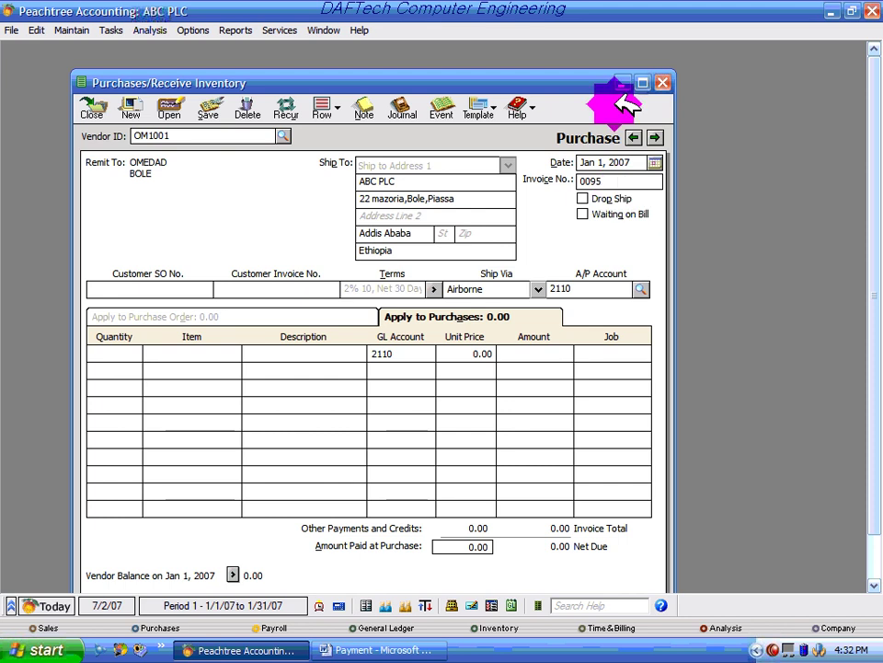
Step: Enter an amount of 45,000 on the first line of the OMEDAD purchase
click(541, 355)
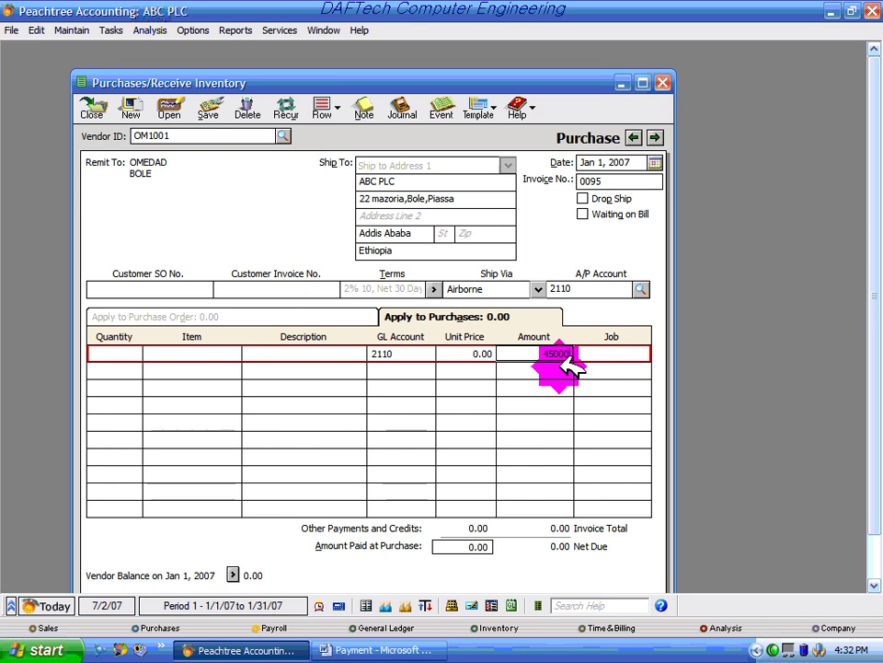
text(45000)
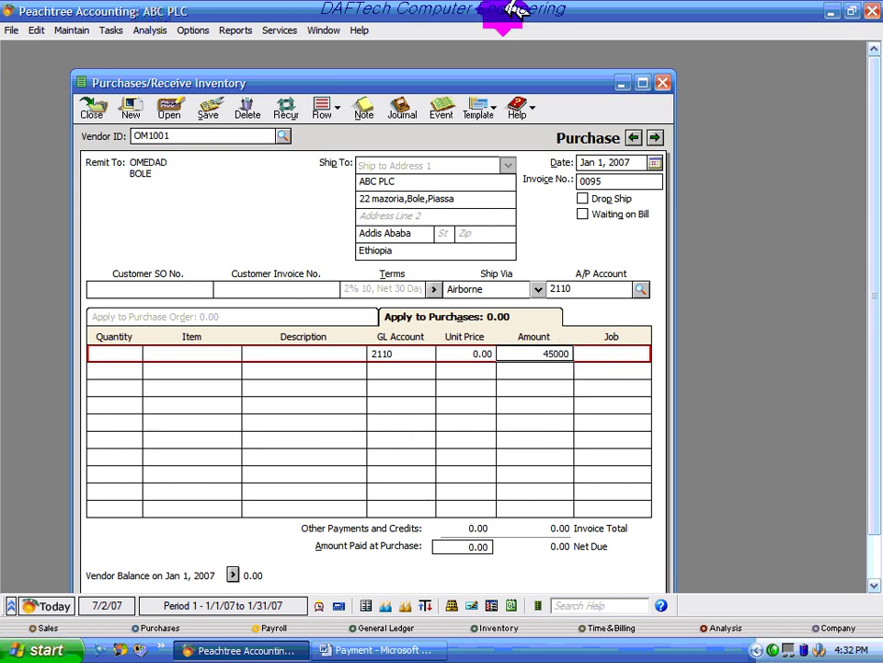
click(394, 355)
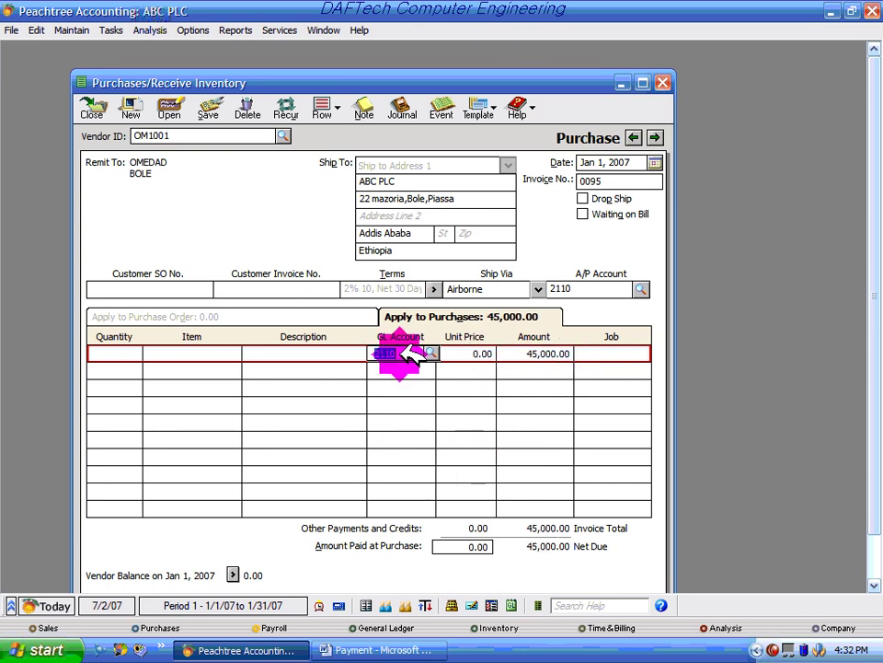
Step: Change the journal's debit account to 1240 Furniture & Fixture and save the OMEDAD purchase
click(402, 107)
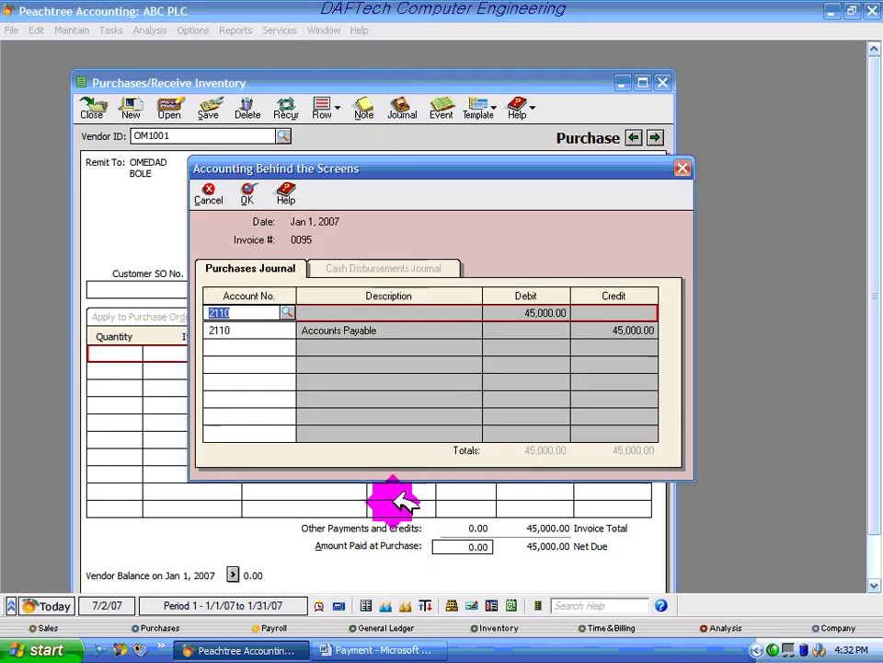
click(288, 311)
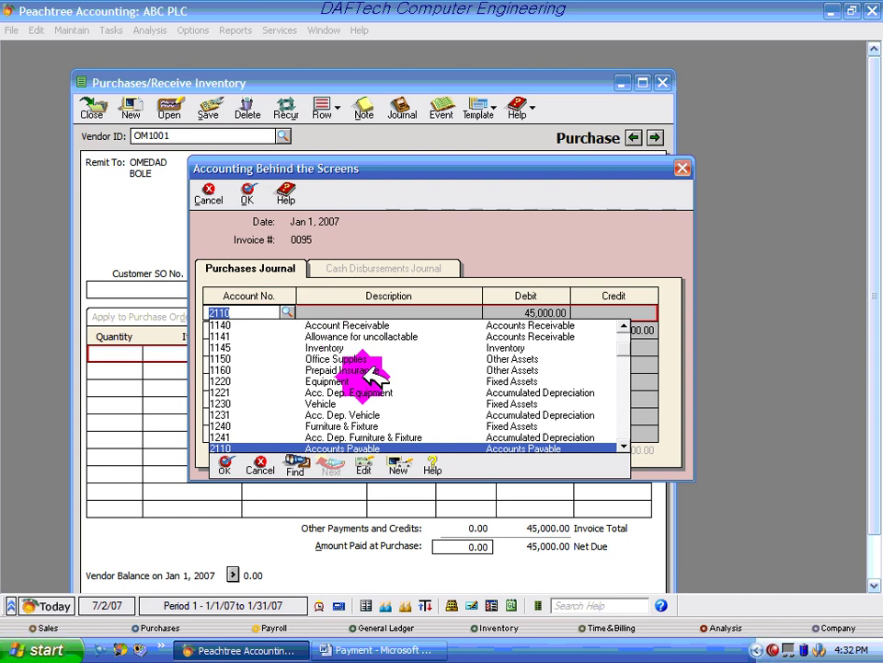
click(354, 426)
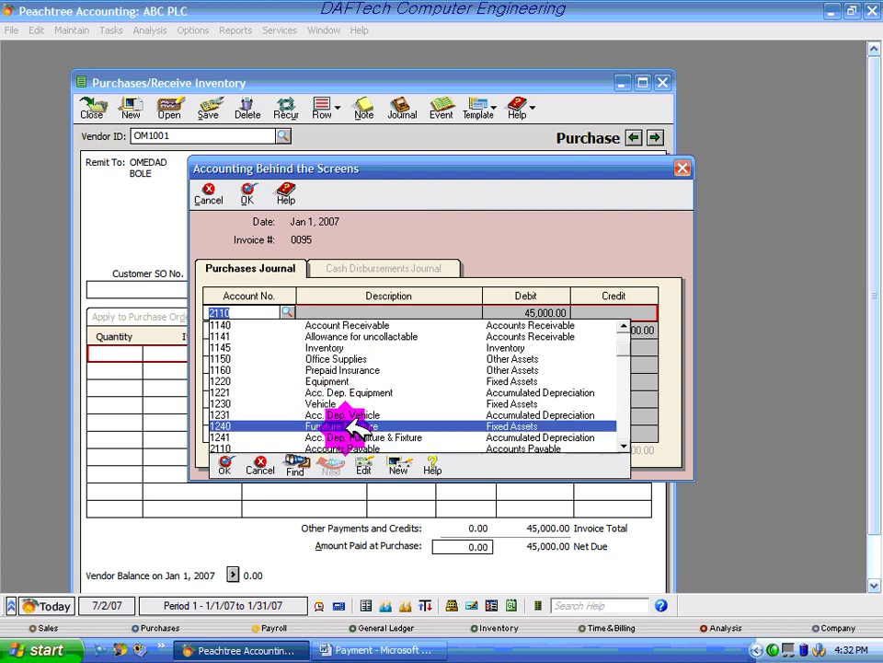
double_click(353, 426)
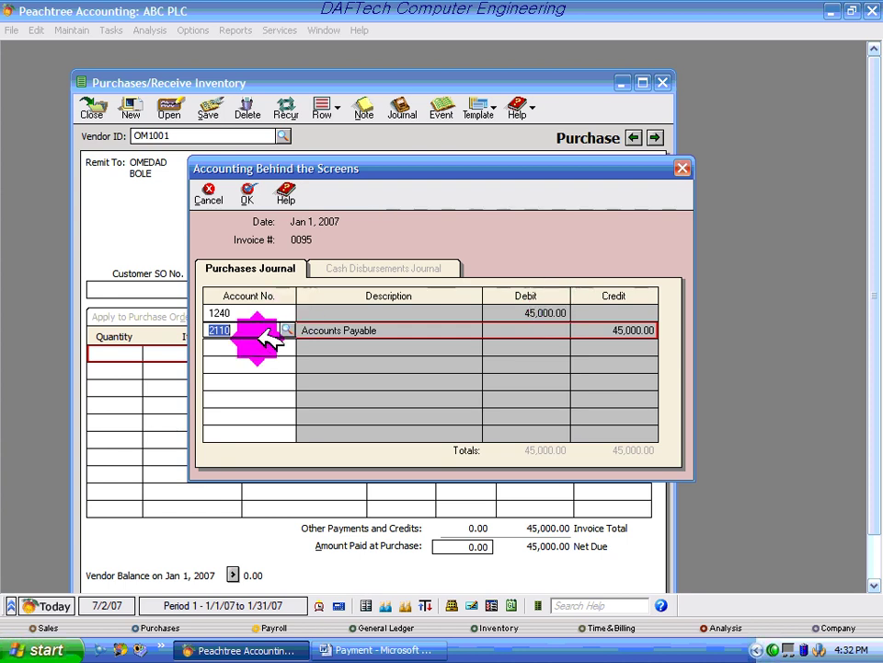
click(250, 193)
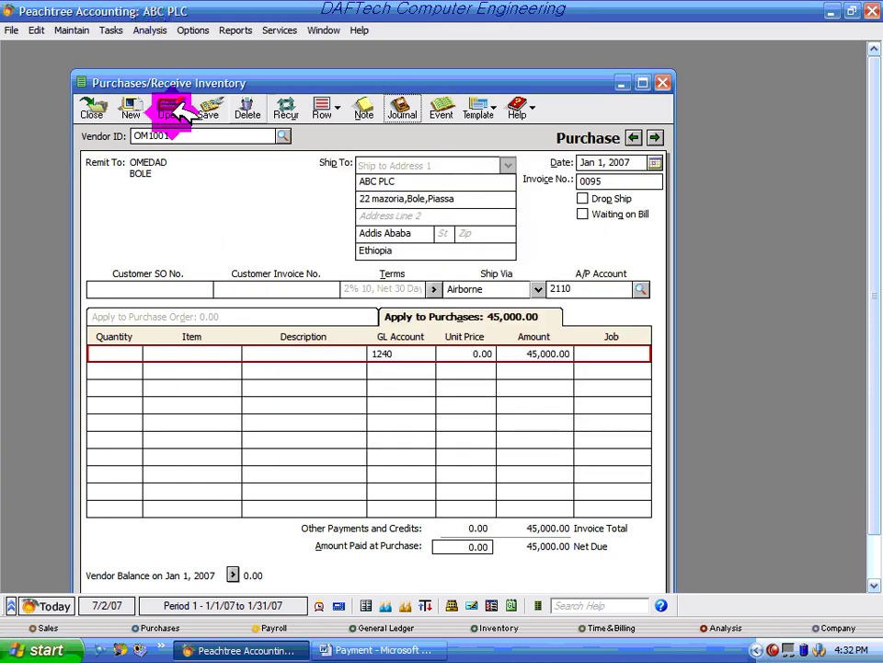
click(205, 103)
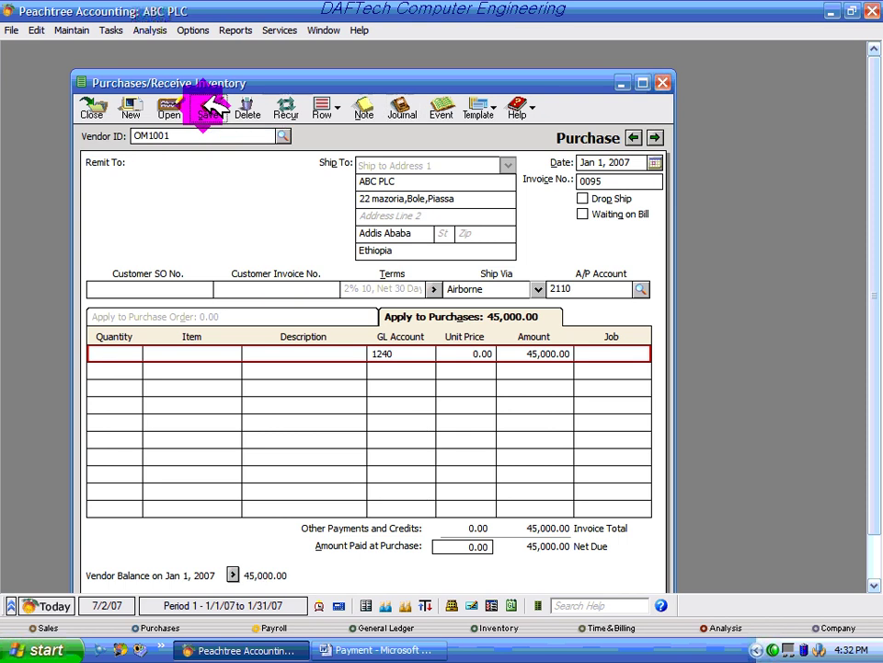
Step: Read transaction 5 in Word and start a purchase from EAT (E2001) with invoice number 0096 in Peachtree
click(382, 649)
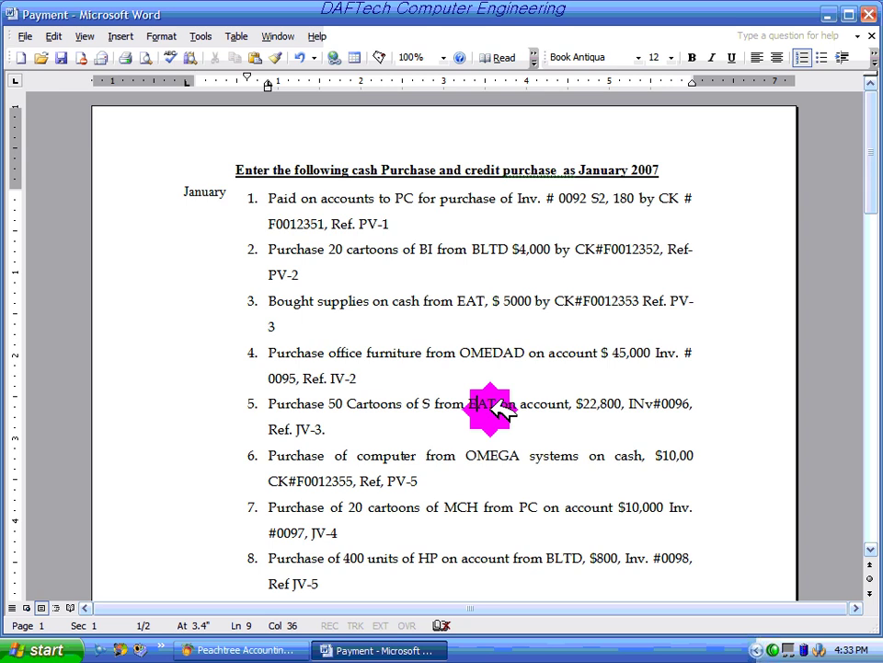
drag(501, 409, 569, 401)
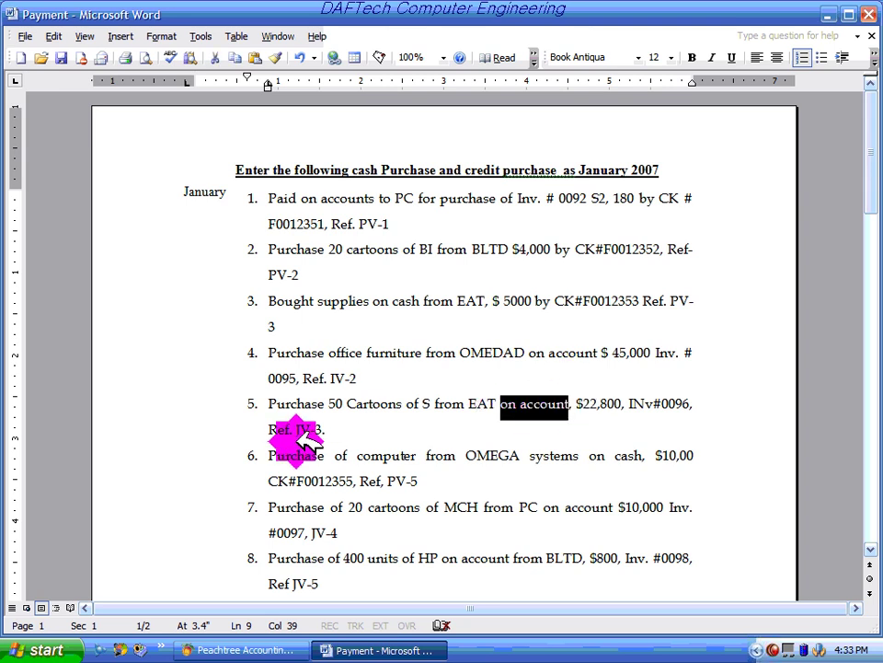
click(598, 409)
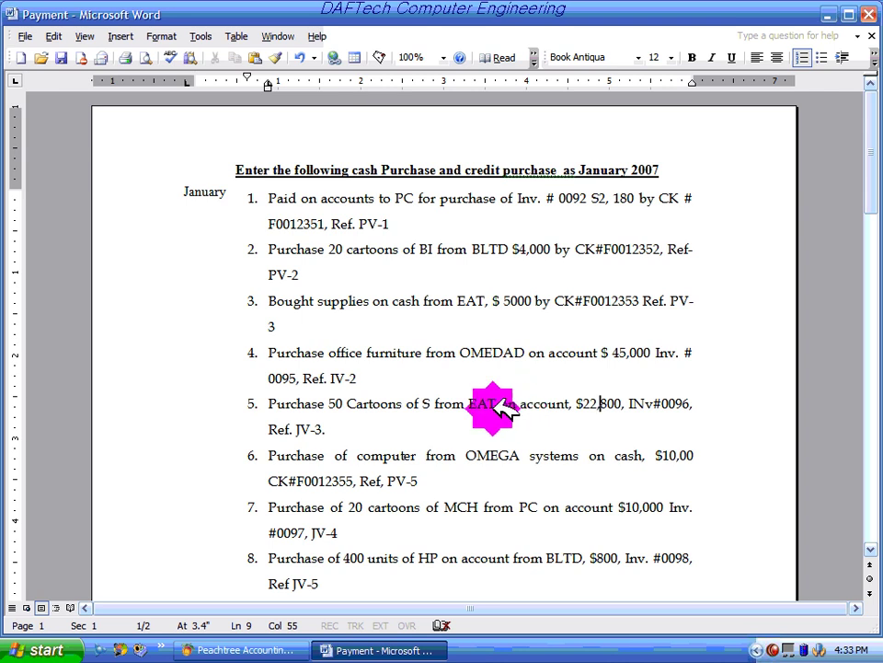
drag(502, 405, 554, 403)
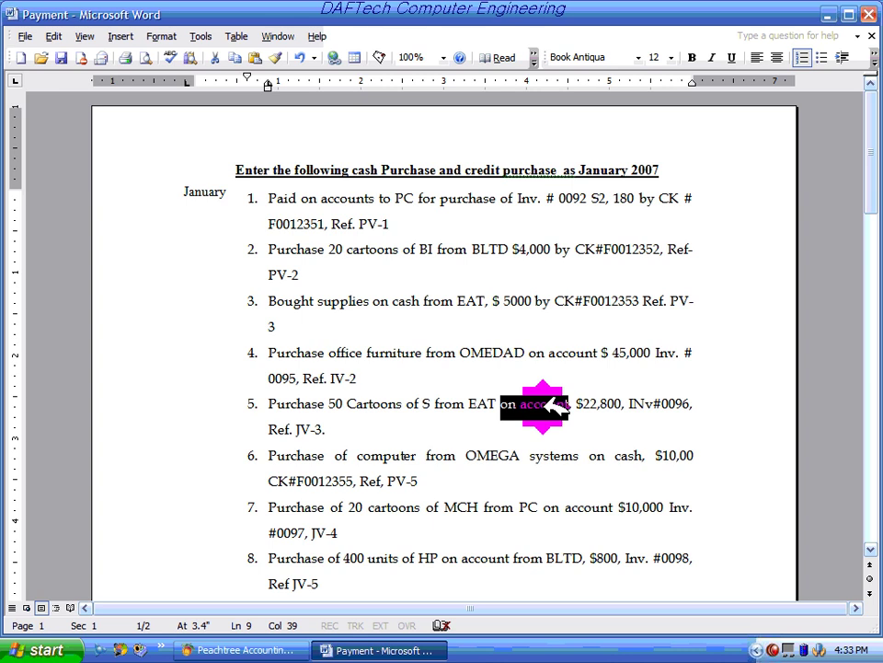
click(232, 648)
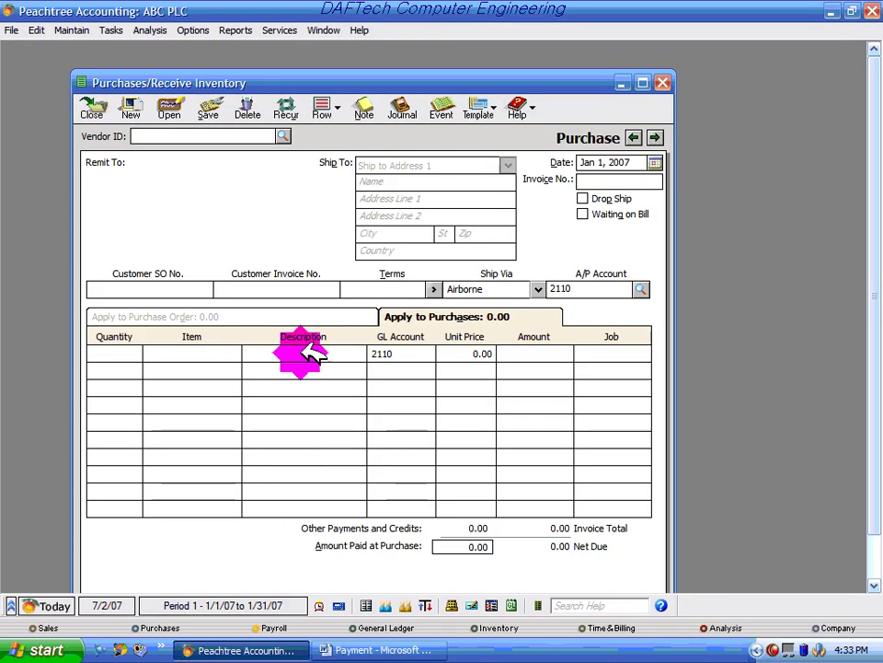
click(117, 29)
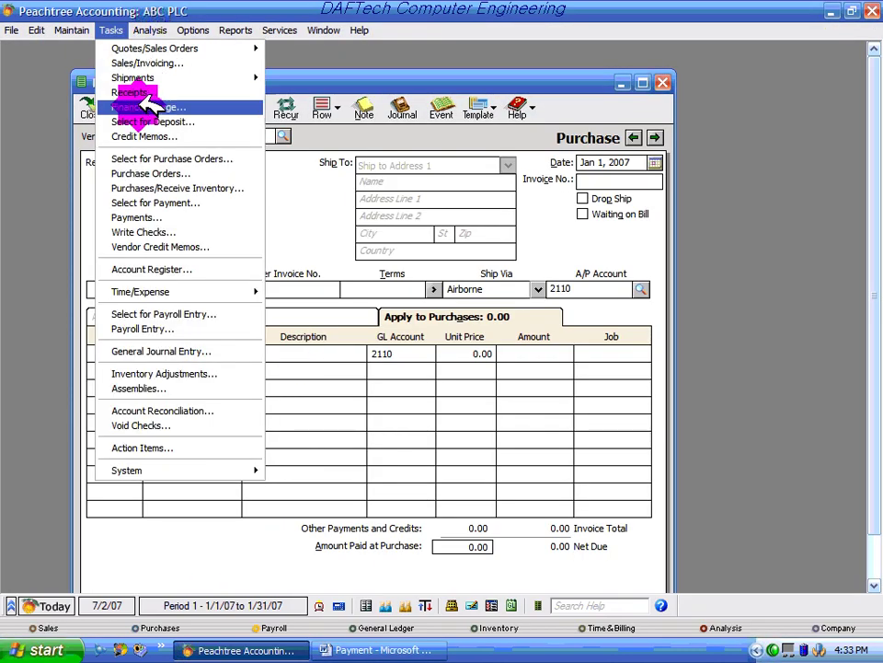
click(189, 187)
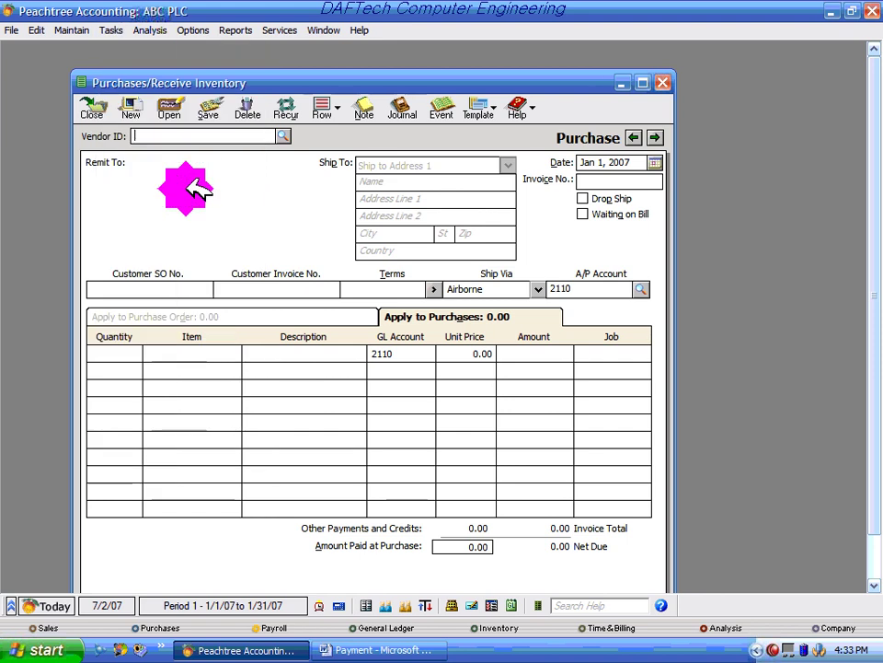
click(285, 134)
click(266, 160)
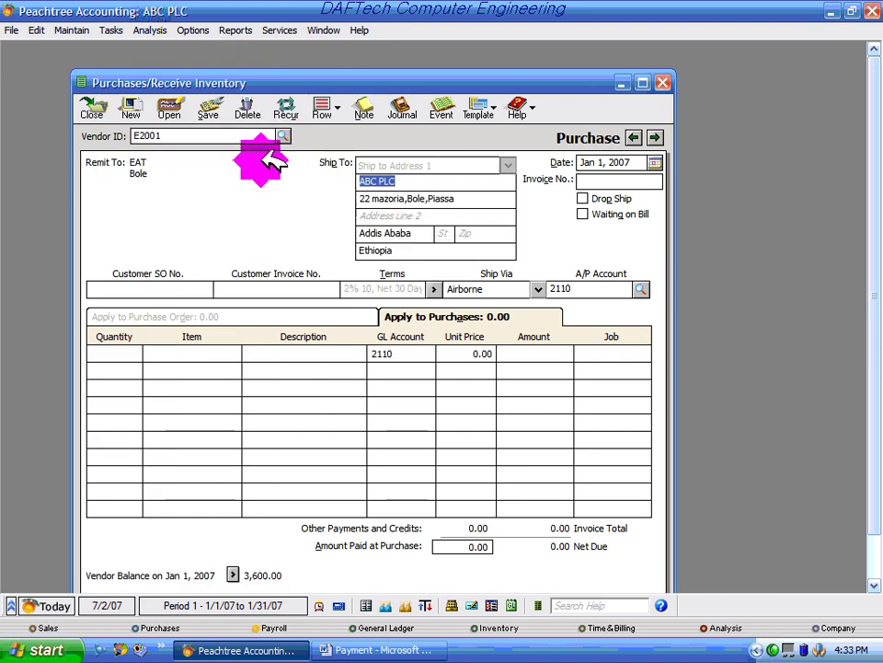
click(597, 177)
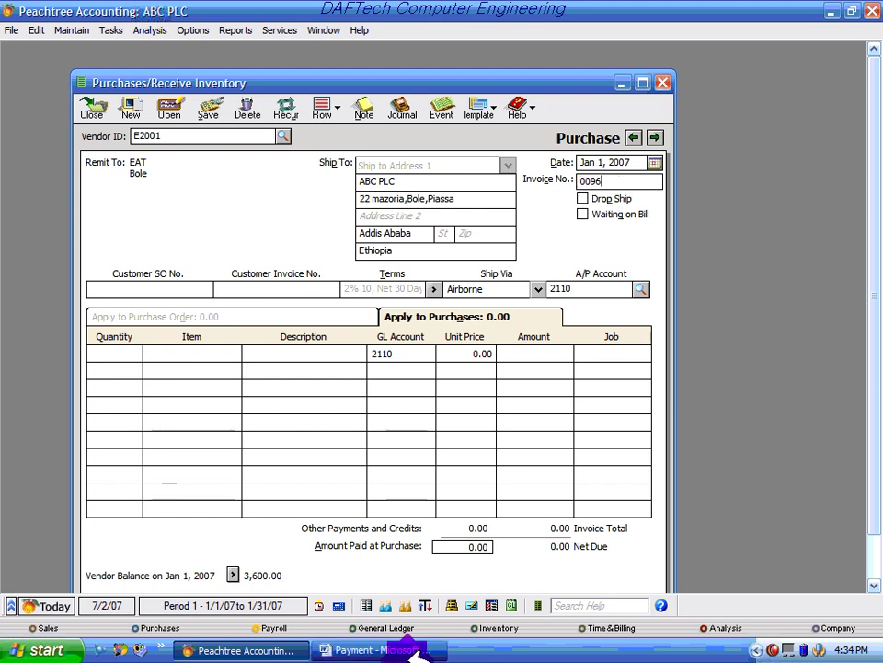
Step: Add a line with quantity 50 of item S1001 to the EAT purchase, rechecking the item in Word
click(124, 354)
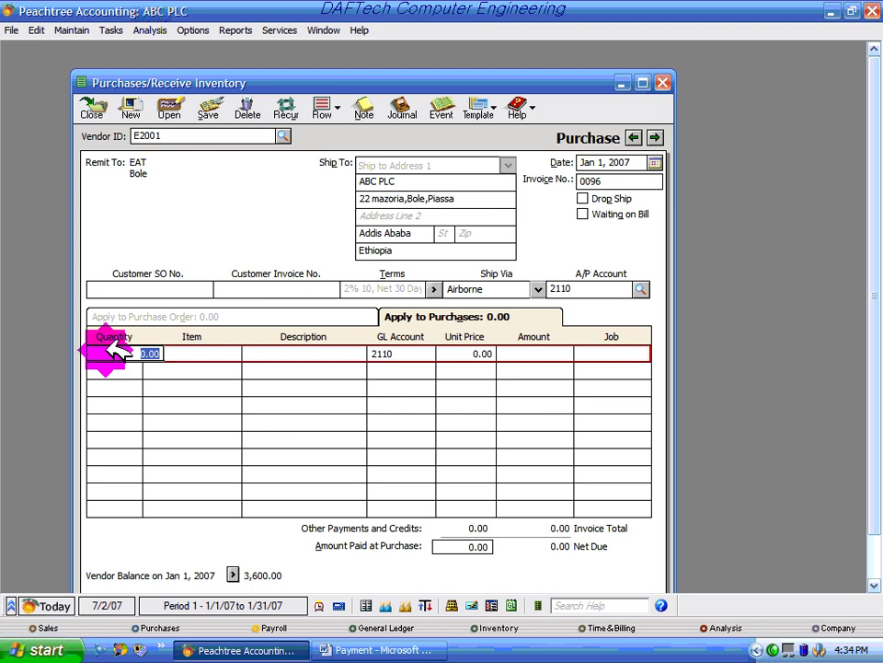
text(50)
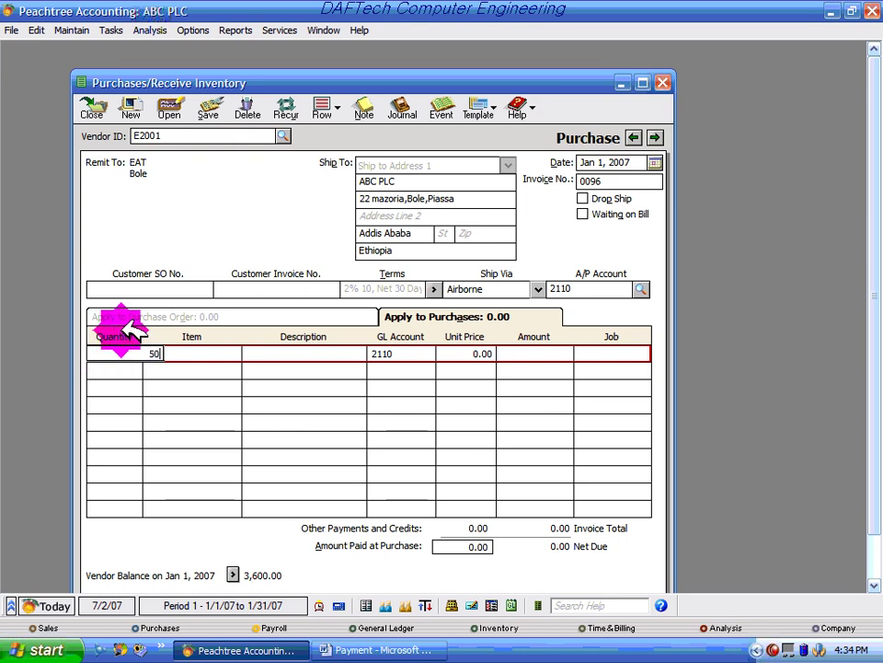
click(227, 353)
click(241, 352)
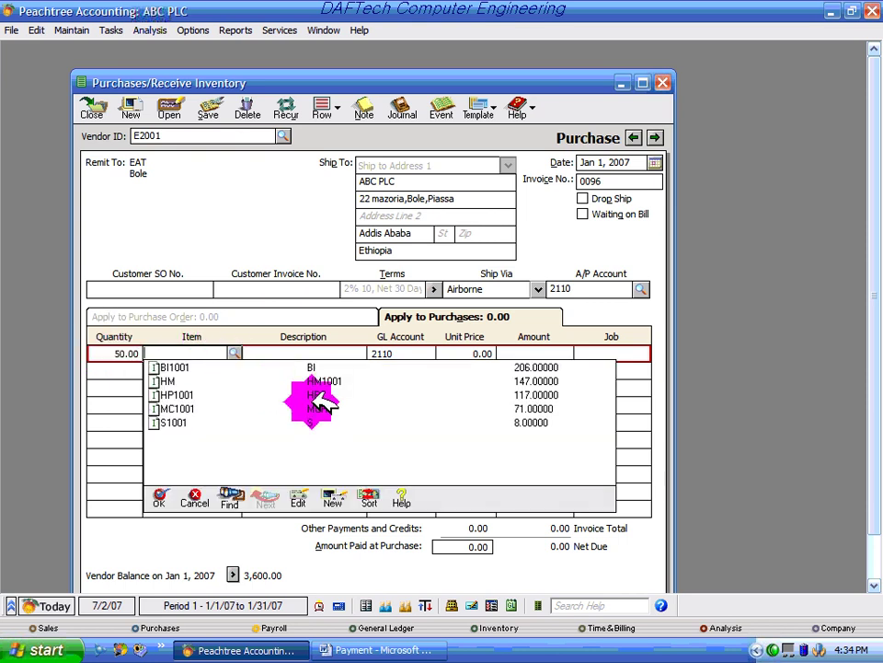
click(385, 649)
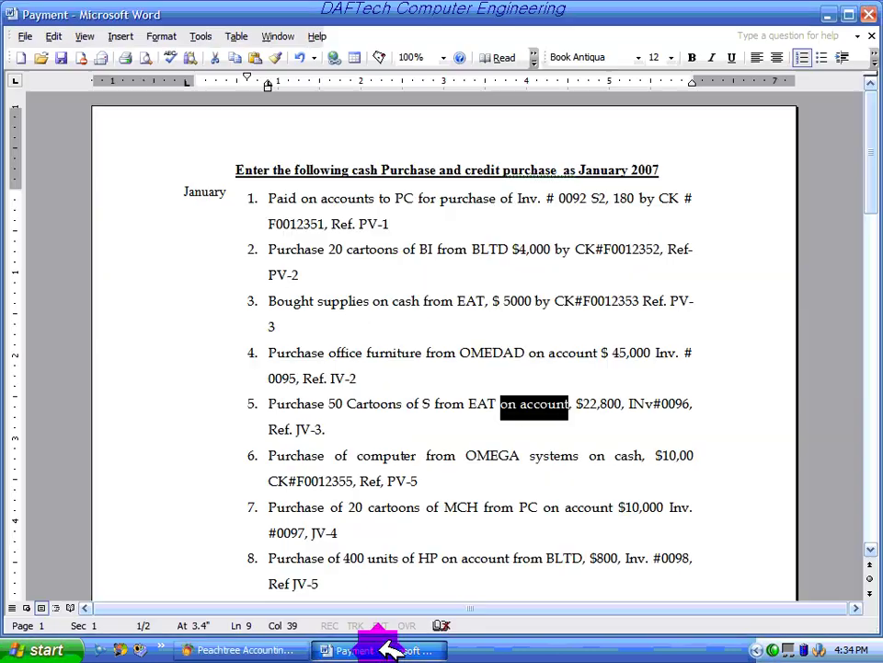
click(387, 648)
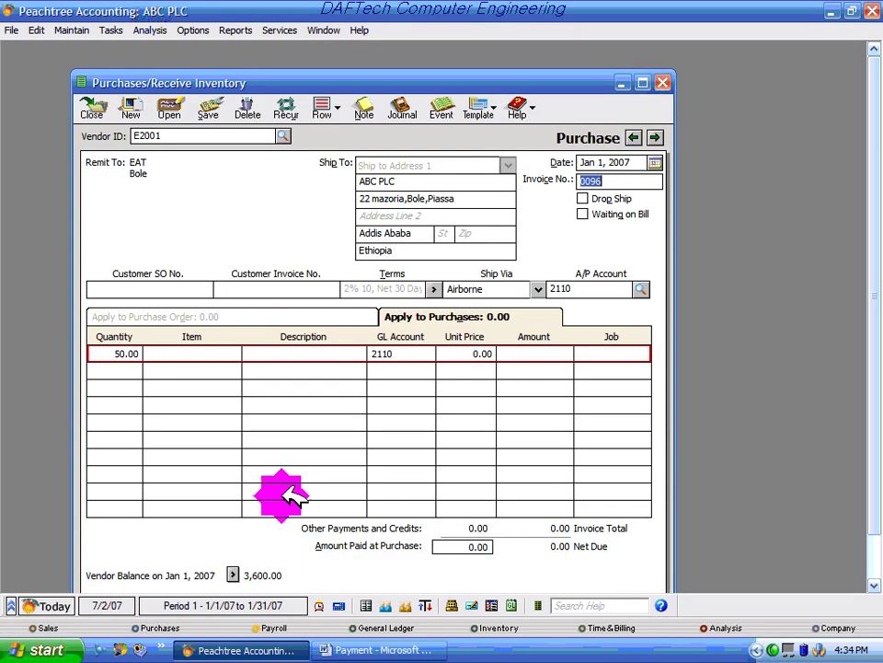
click(235, 352)
click(238, 351)
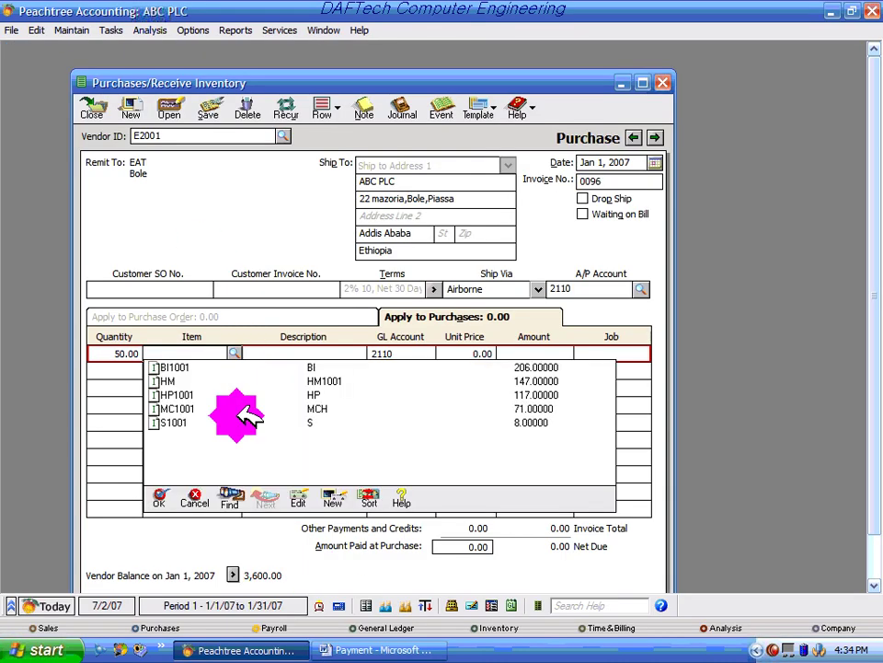
click(324, 425)
double_click(324, 429)
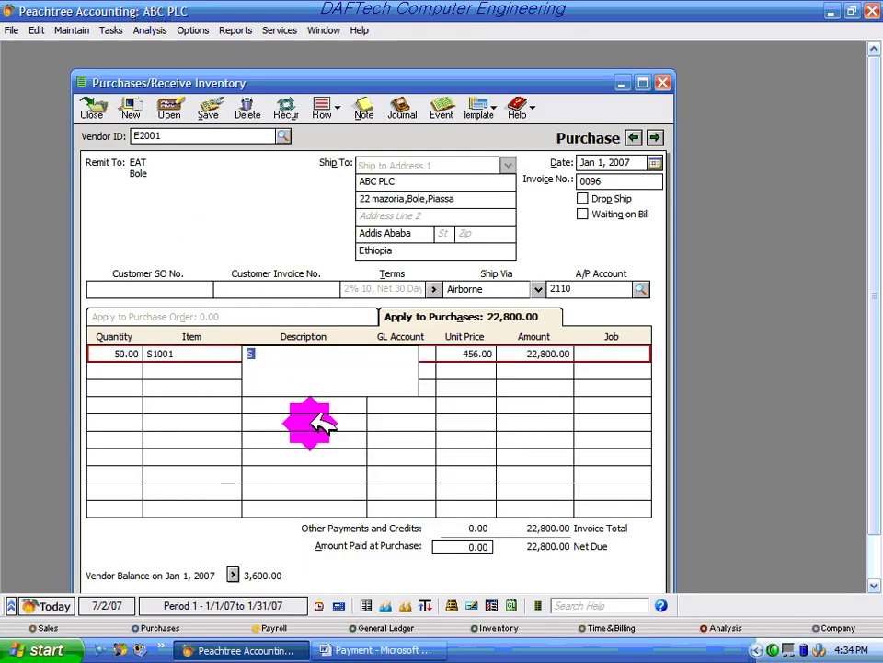
Step: Compare the EAT purchase line's amount with transaction 5 in Word and review the line in Peachtree
click(545, 354)
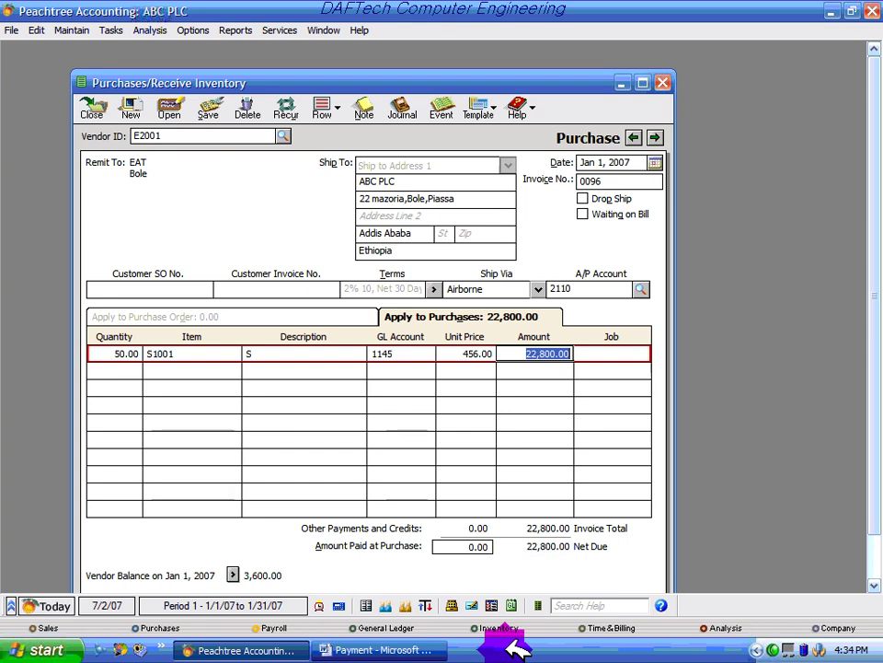
click(412, 650)
click(585, 405)
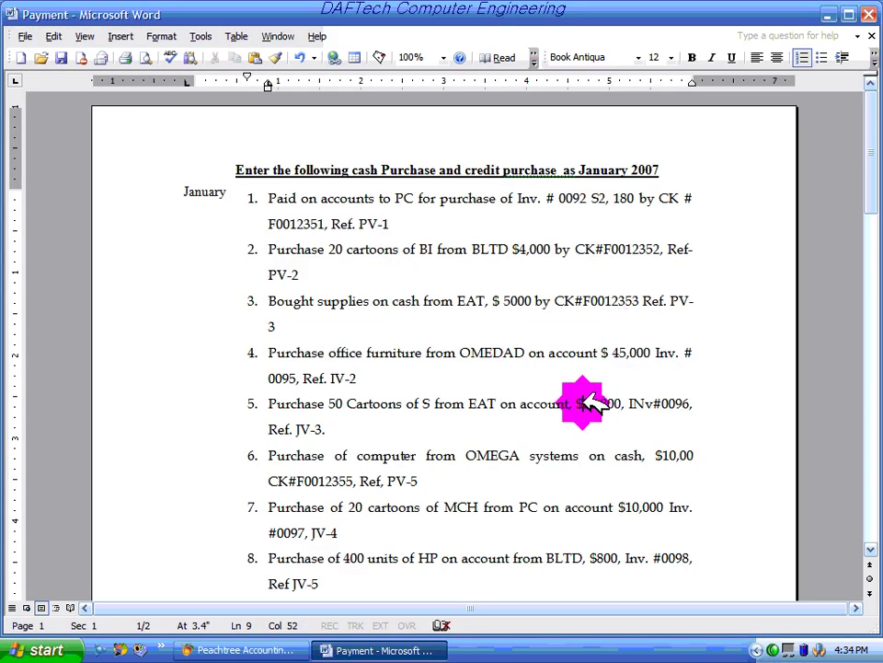
click(271, 649)
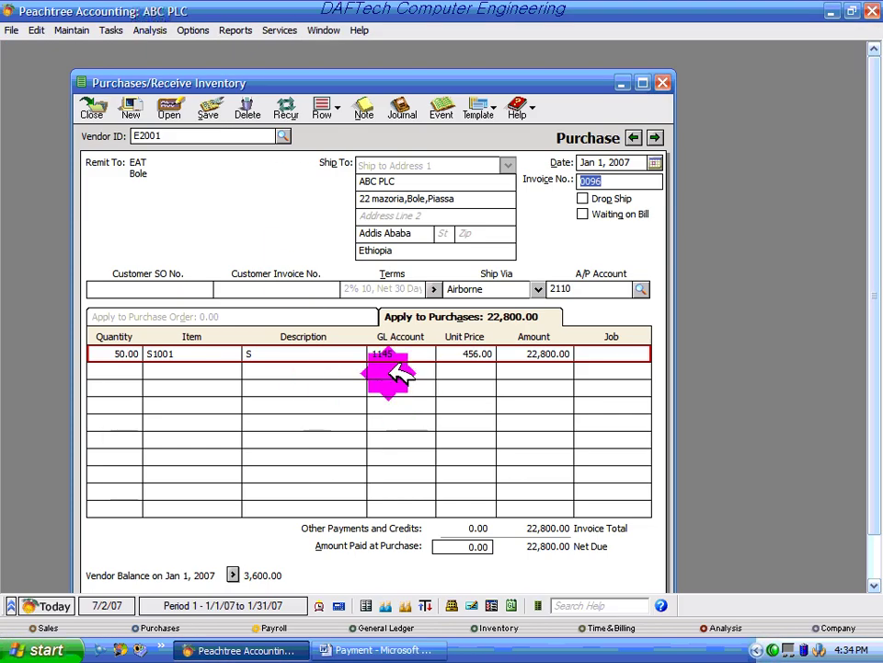
click(296, 350)
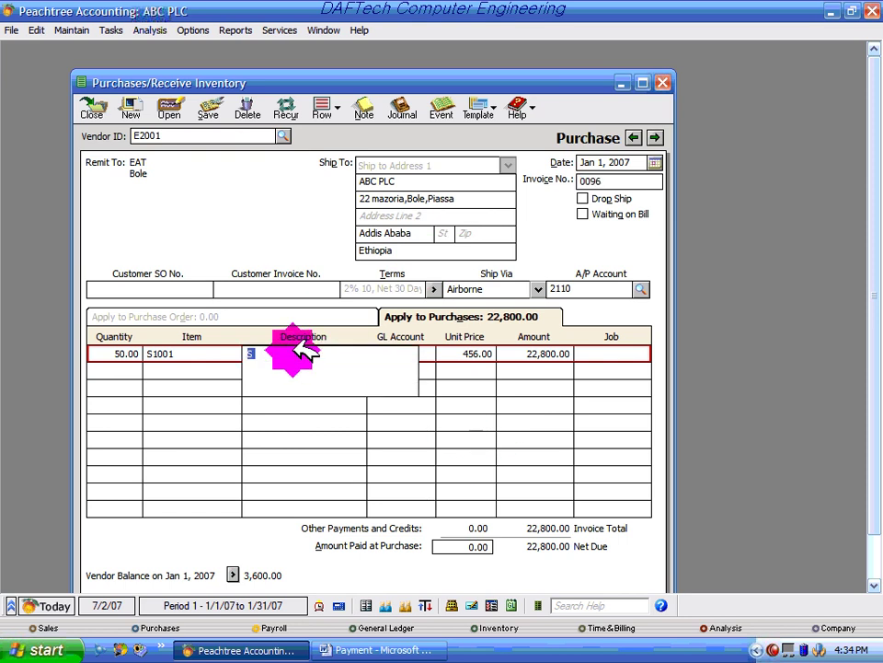
click(497, 426)
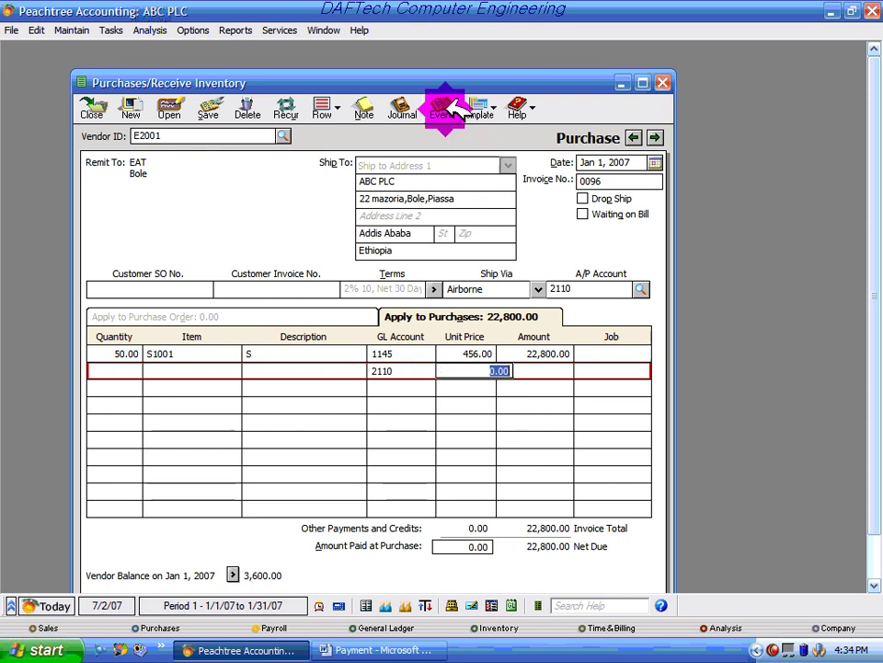
Step: Review the debit and credit accounts in the journal of invoice 0096 and save the EAT purchase
click(404, 111)
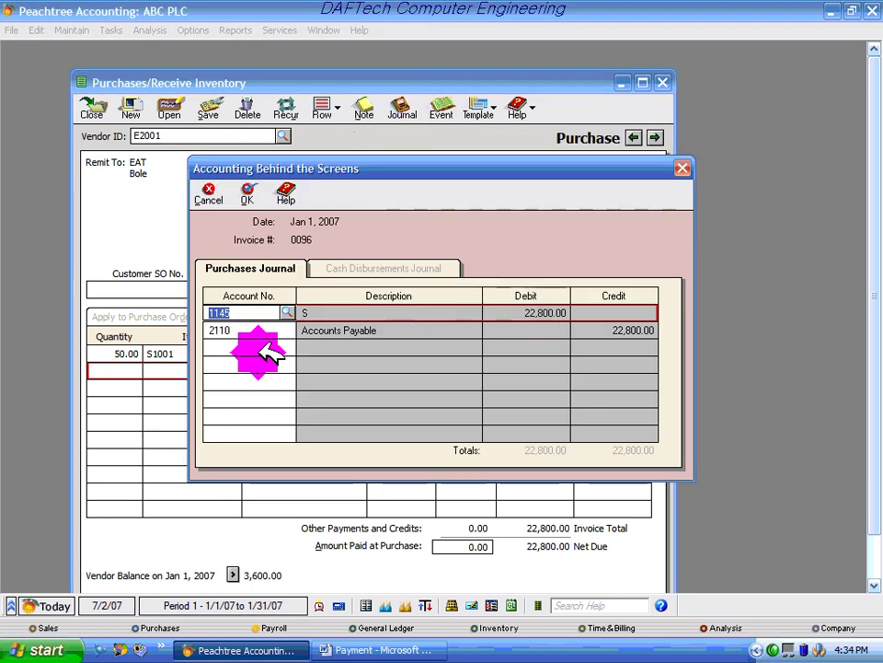
click(626, 331)
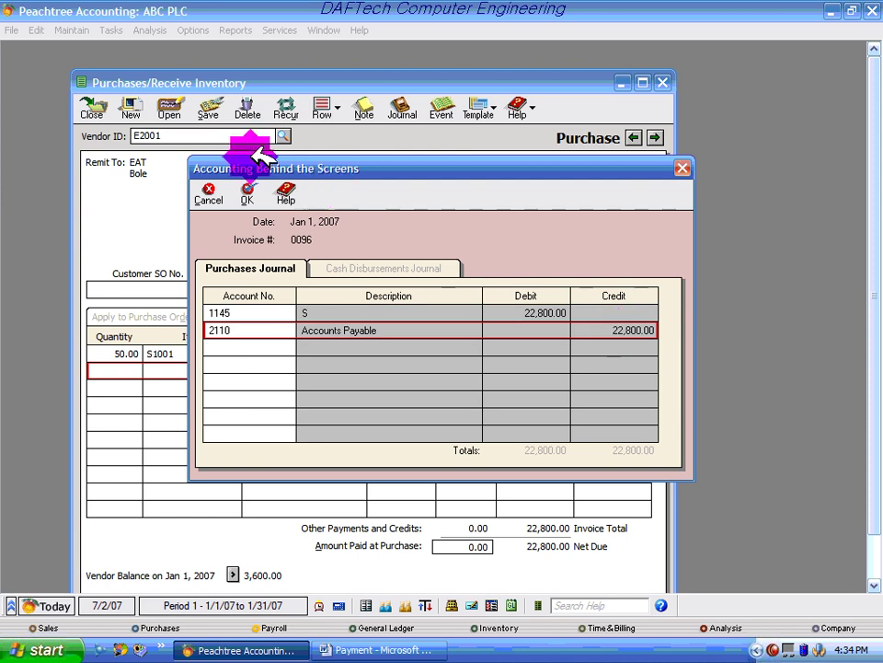
click(246, 193)
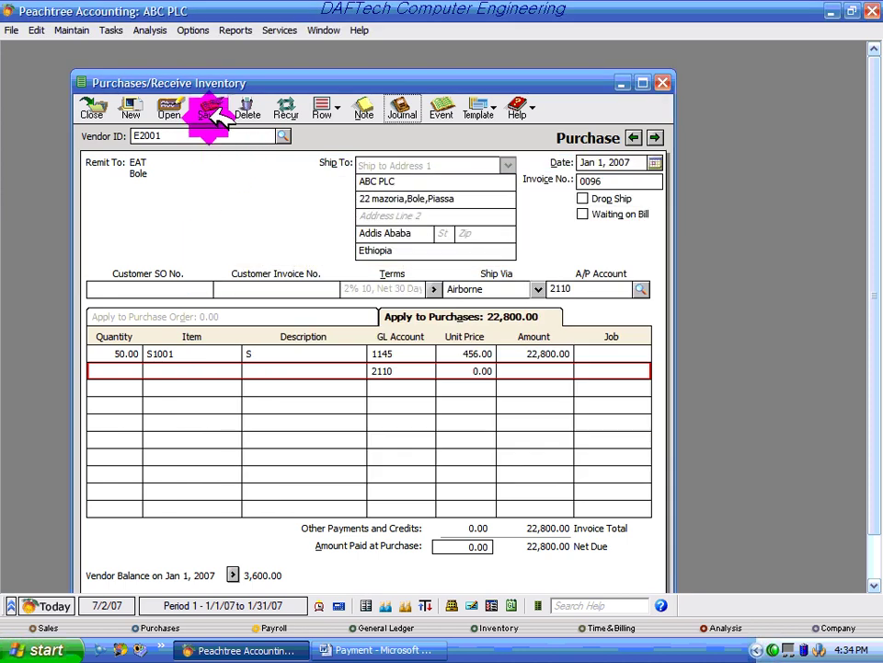
click(206, 110)
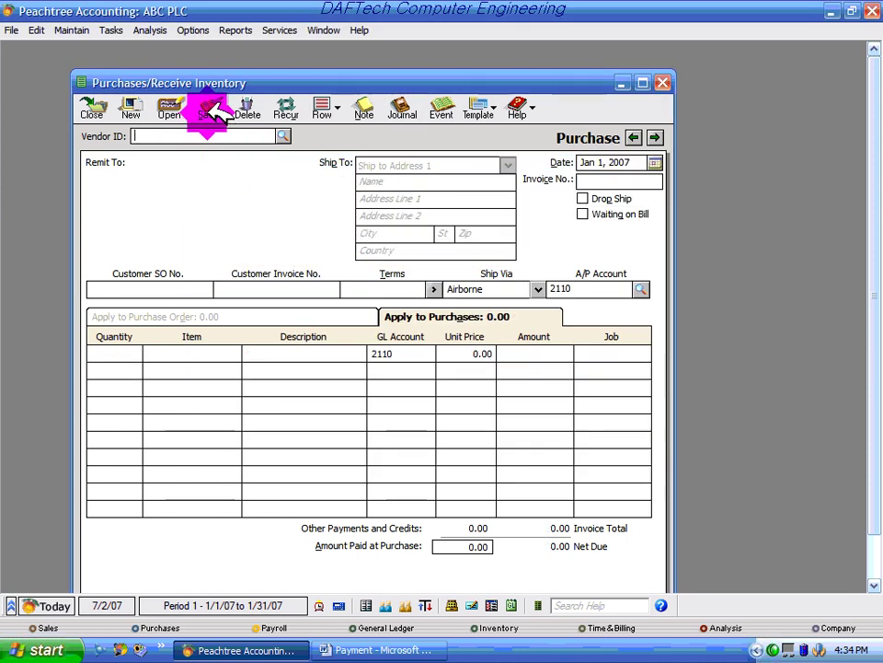
Step: Close the Purchases/Receive Inventory window and switch to the transaction list in Word
click(663, 82)
click(414, 649)
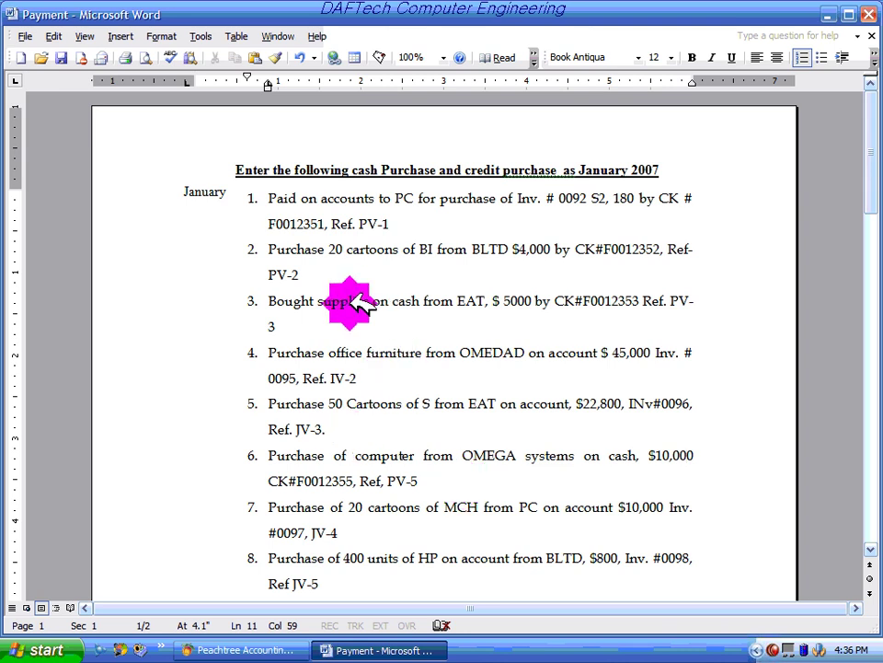
Step: Read transaction 6 in Word for the purchased item, supplier and cash terms, comparing it with transaction 3
drag(268, 301, 372, 303)
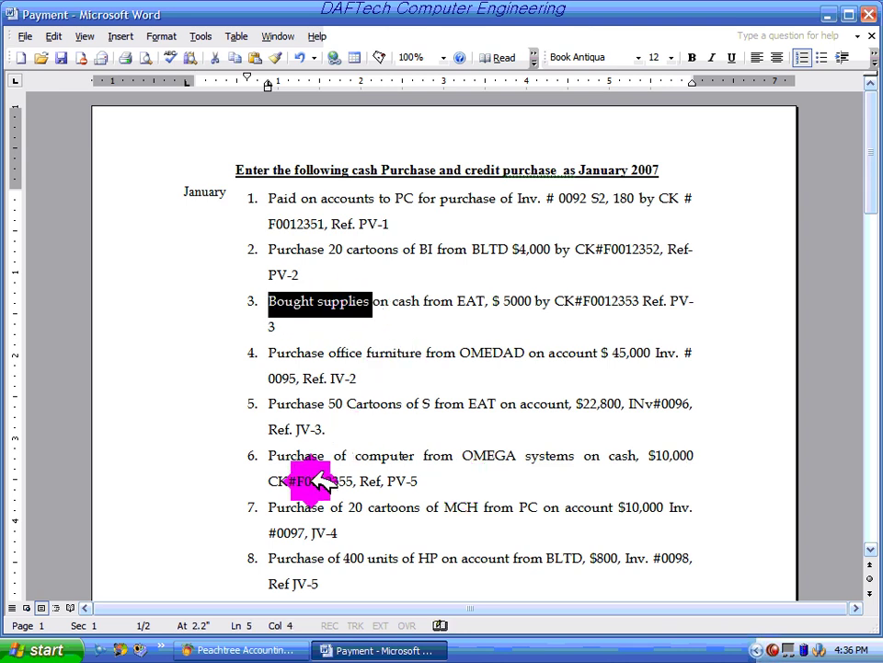
drag(267, 456, 385, 467)
click(468, 460)
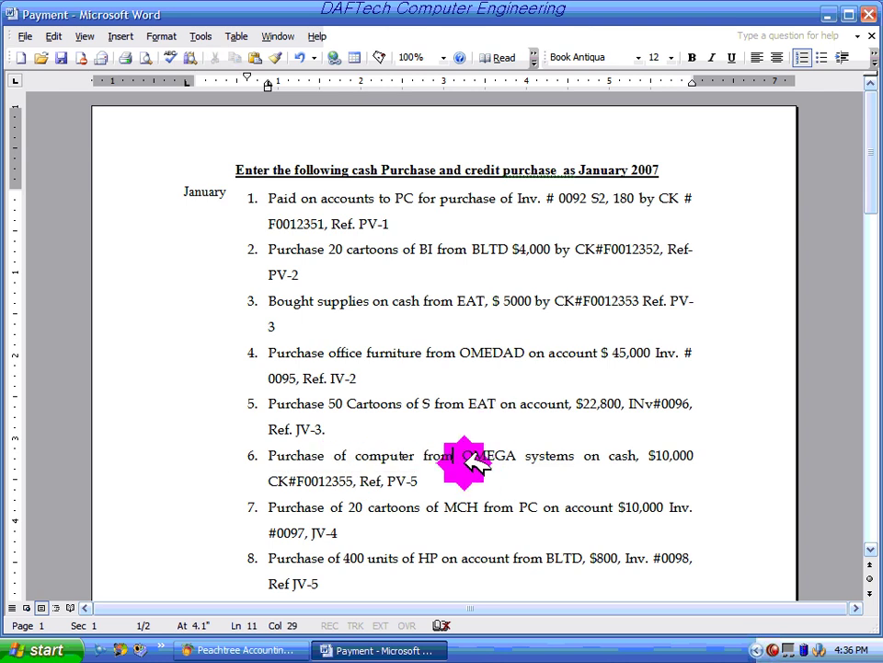
drag(470, 452, 520, 447)
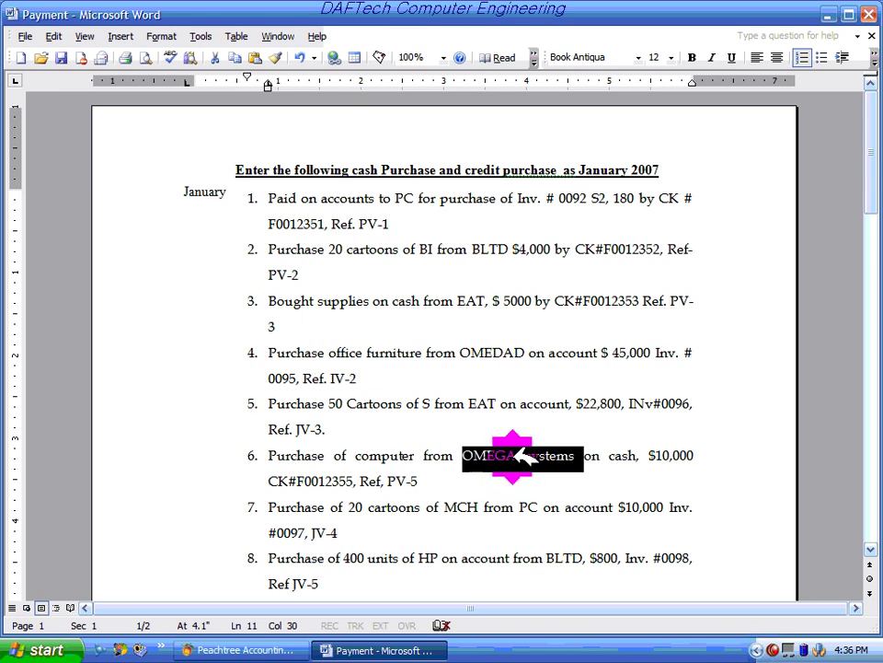
click(578, 455)
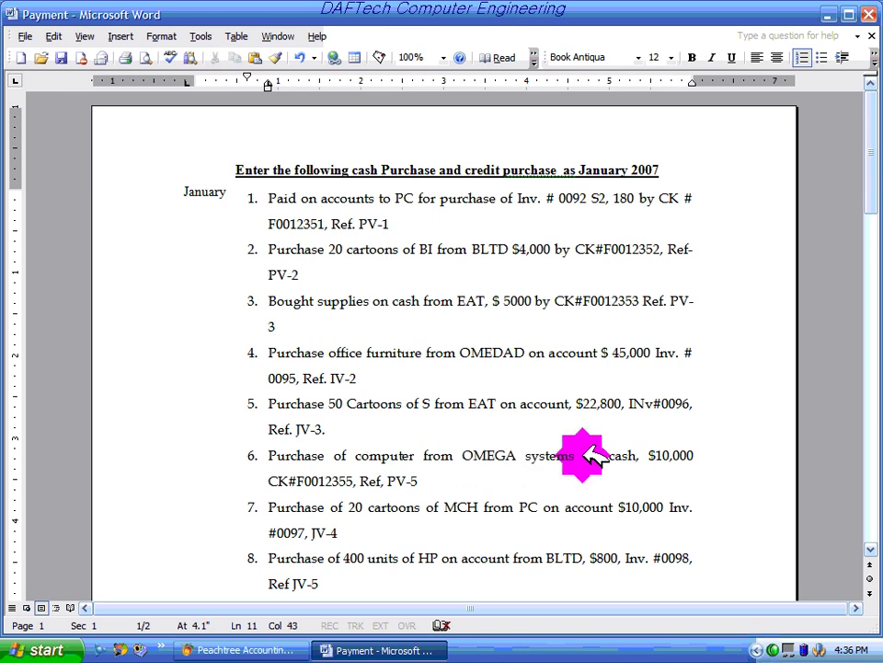
Step: Open a new payment in Peachtree without a vendor ID and enter PURCHASE FROM OMEGA SYSTEM as the payee name
click(257, 644)
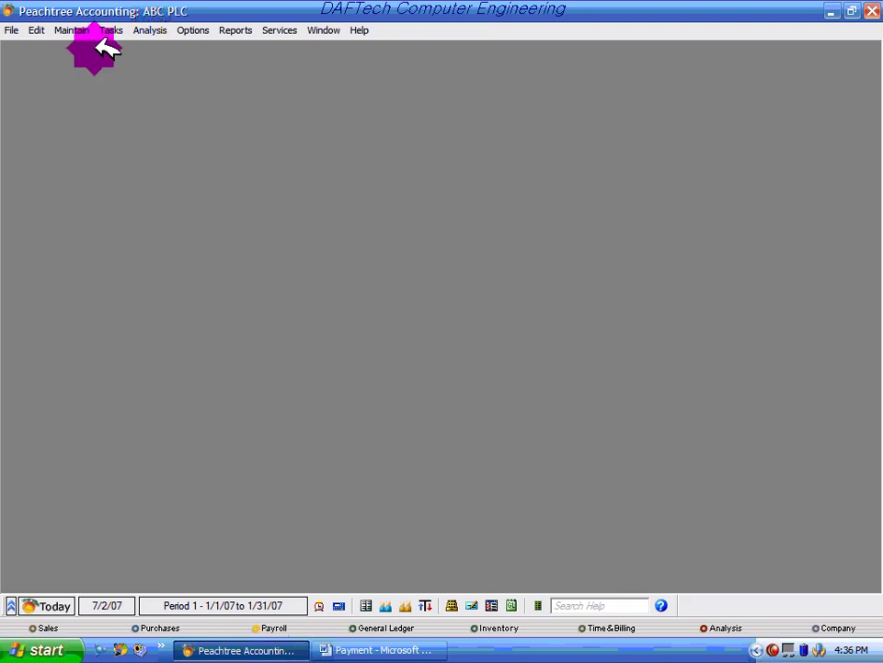
click(111, 29)
click(120, 219)
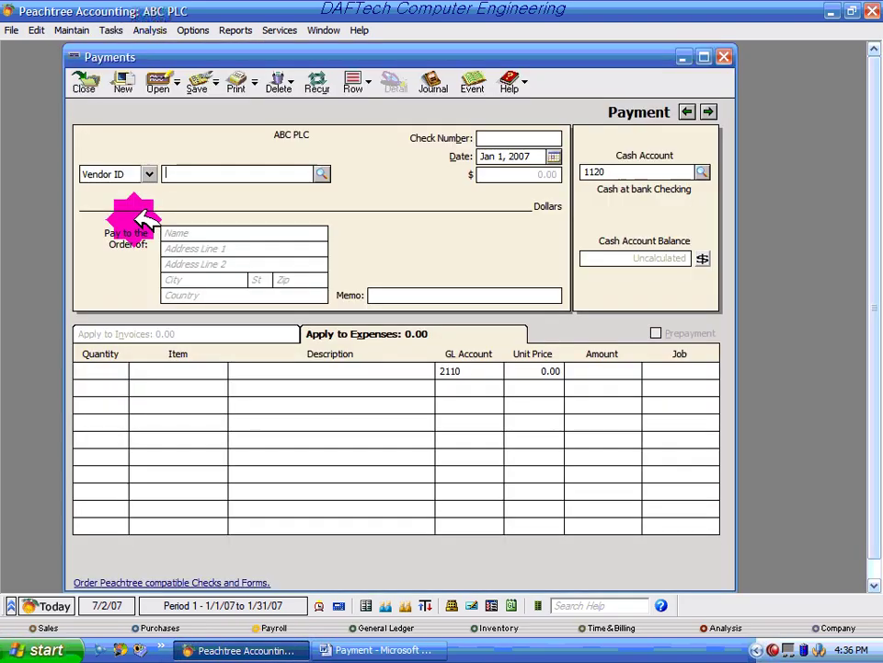
click(321, 174)
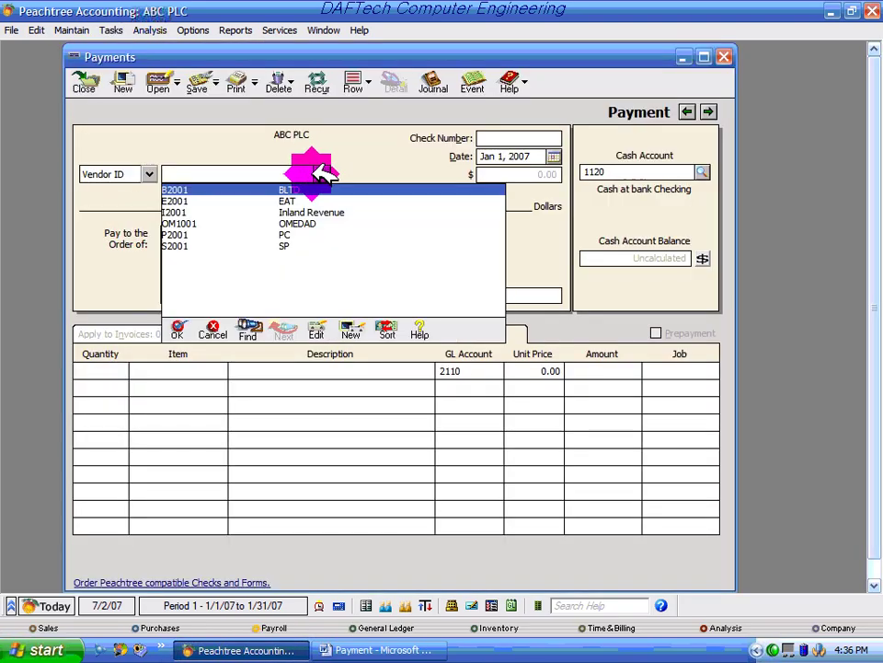
click(321, 174)
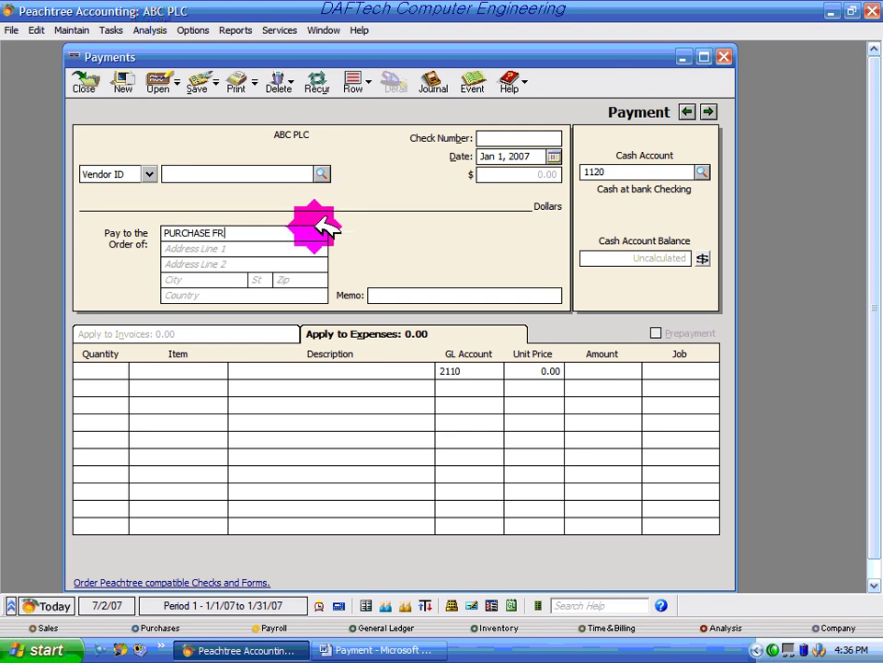
text(FROM OMEGA SYSTEM)
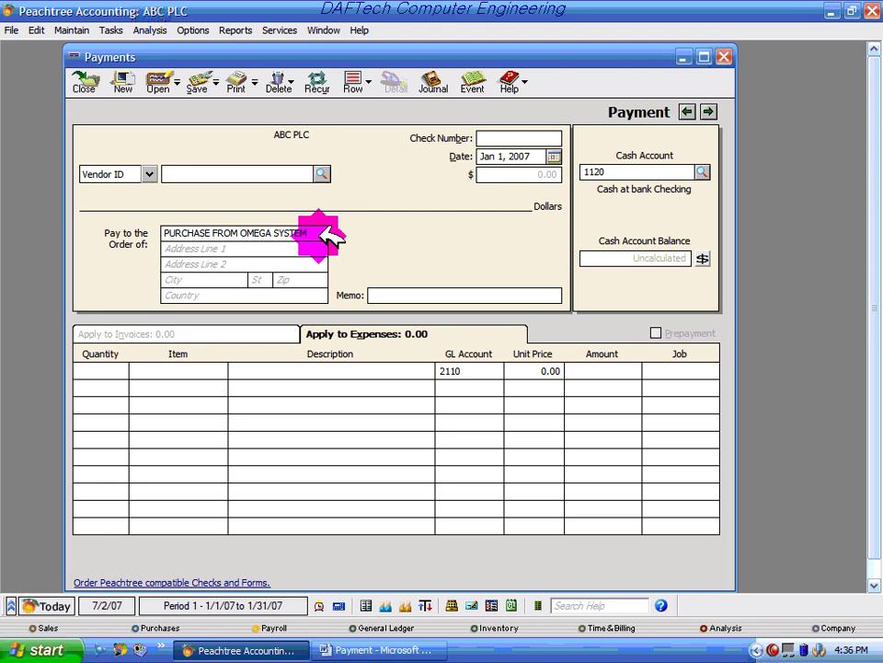
Step: Fill in the OMEGA payment with check number F0012355, date Jan 6, 2007 and a line amount of 10,000, rechecking transaction 6 in Word
click(498, 138)
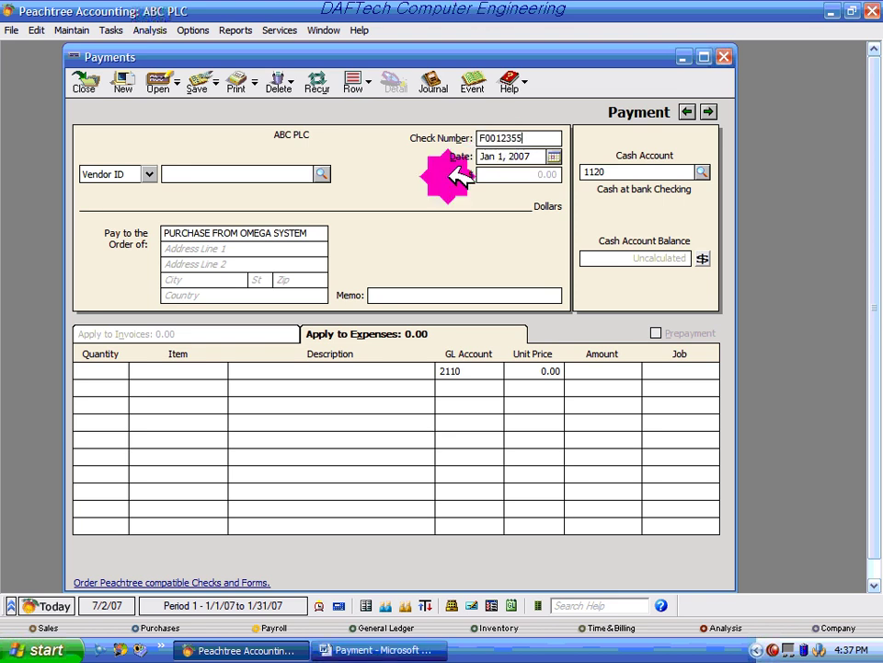
click(396, 648)
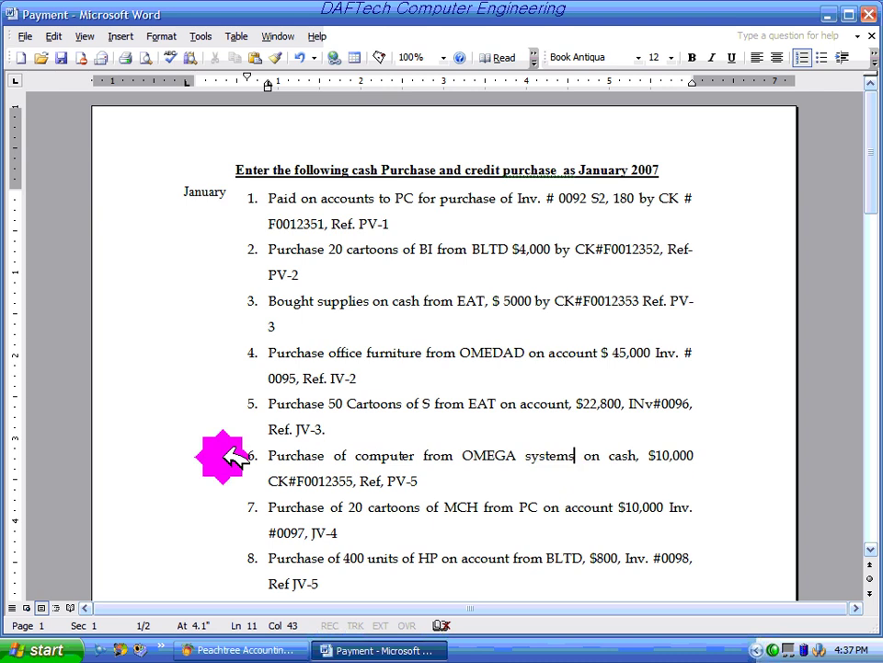
click(250, 648)
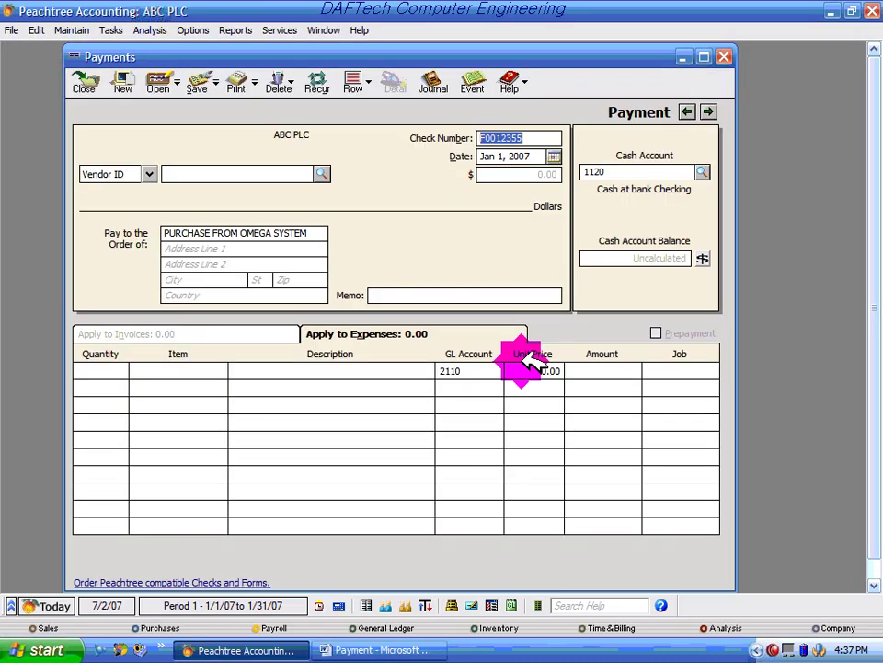
click(555, 157)
click(633, 236)
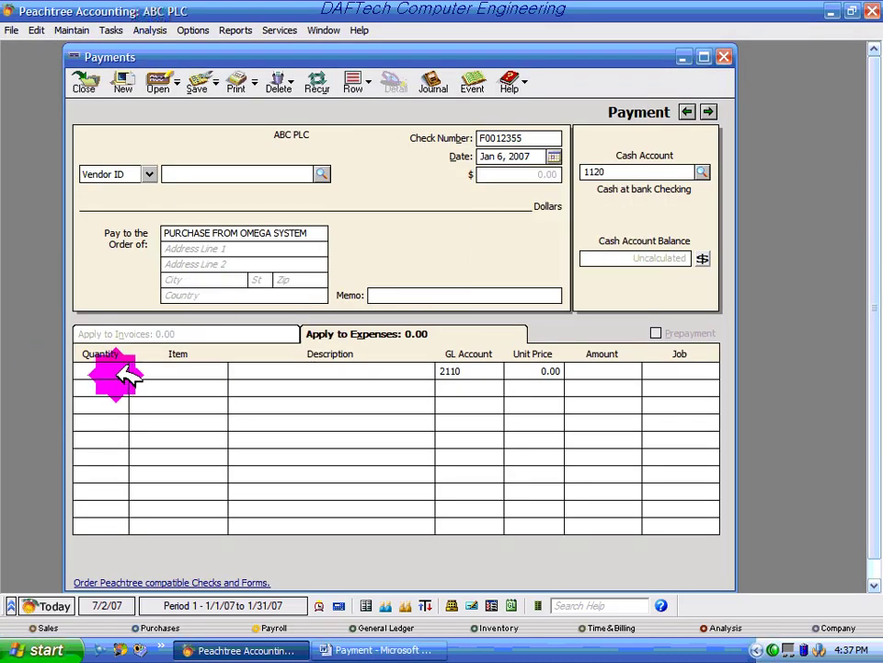
click(632, 370)
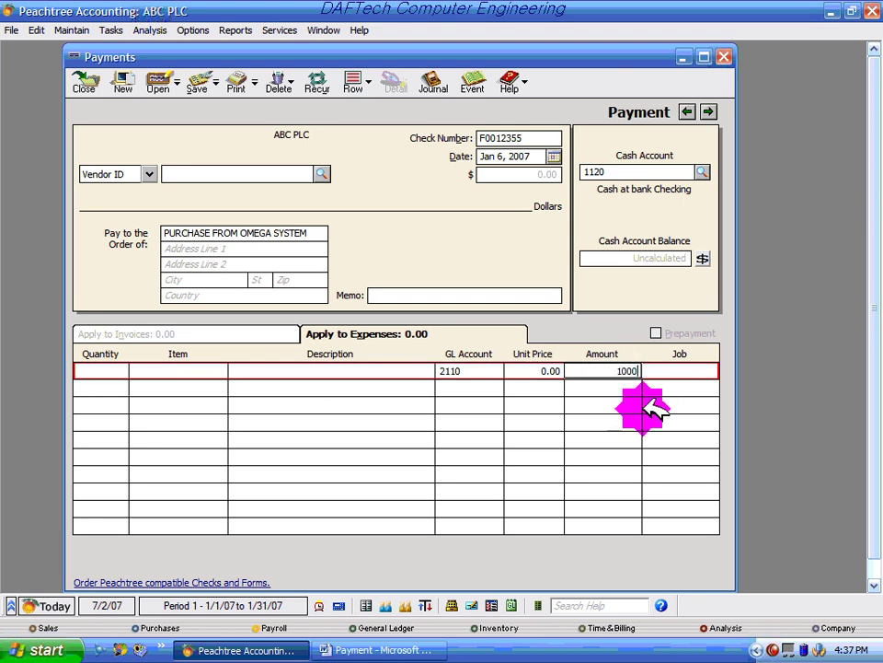
key(Tab)
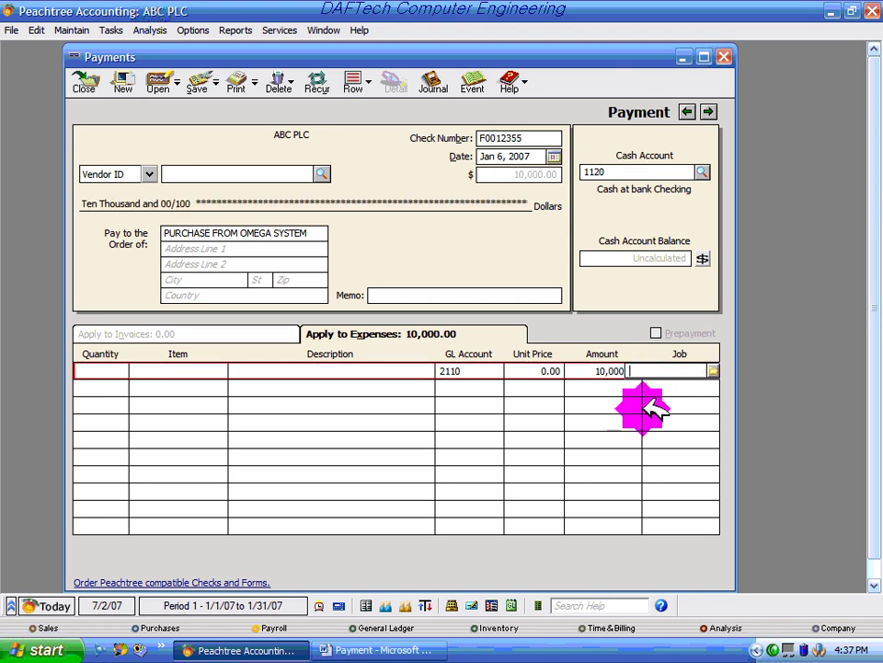
Step: Change the OMEGA payment's debit account to 1220 Equipment in its journal, and save and close the payment
click(430, 81)
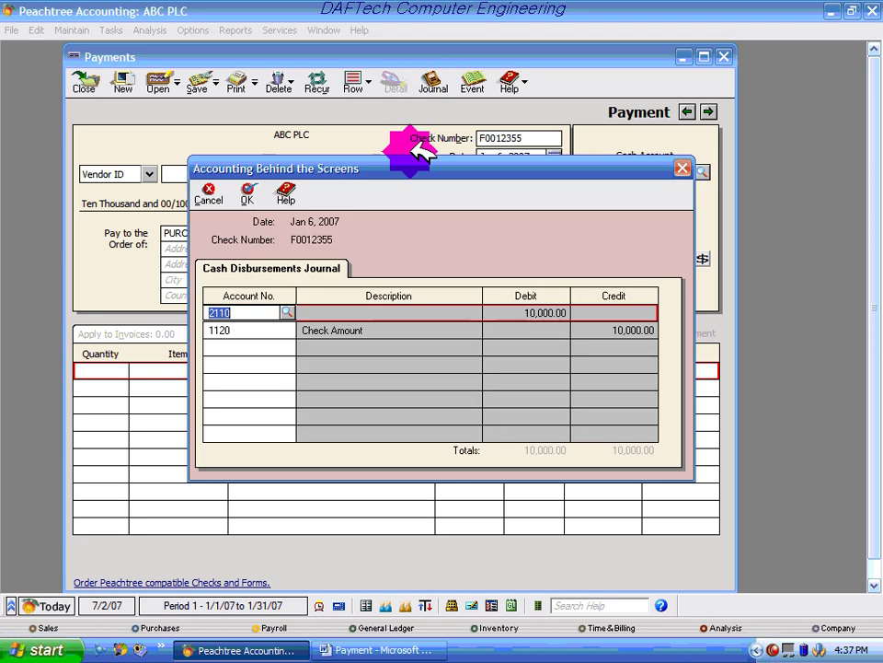
click(287, 313)
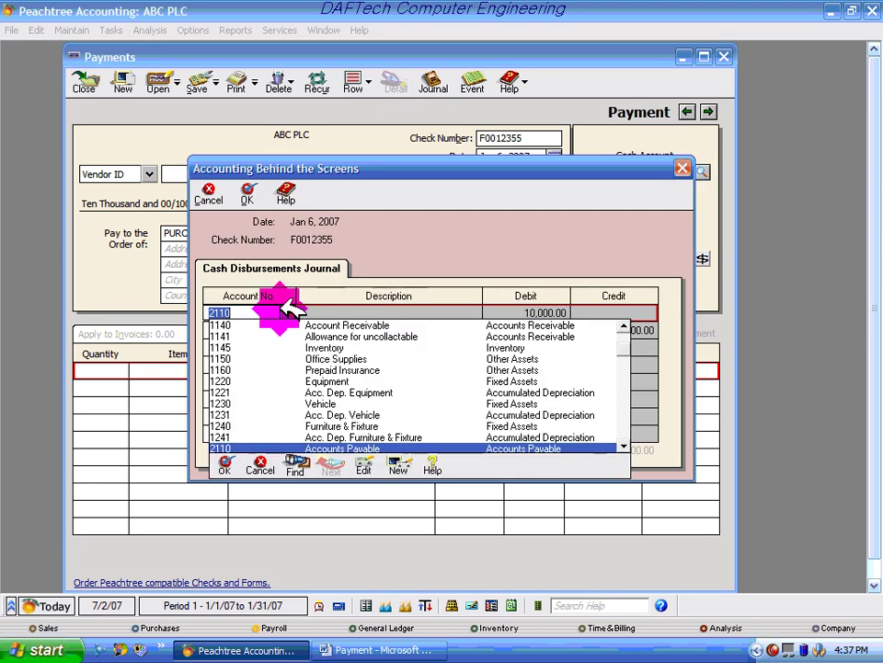
click(326, 381)
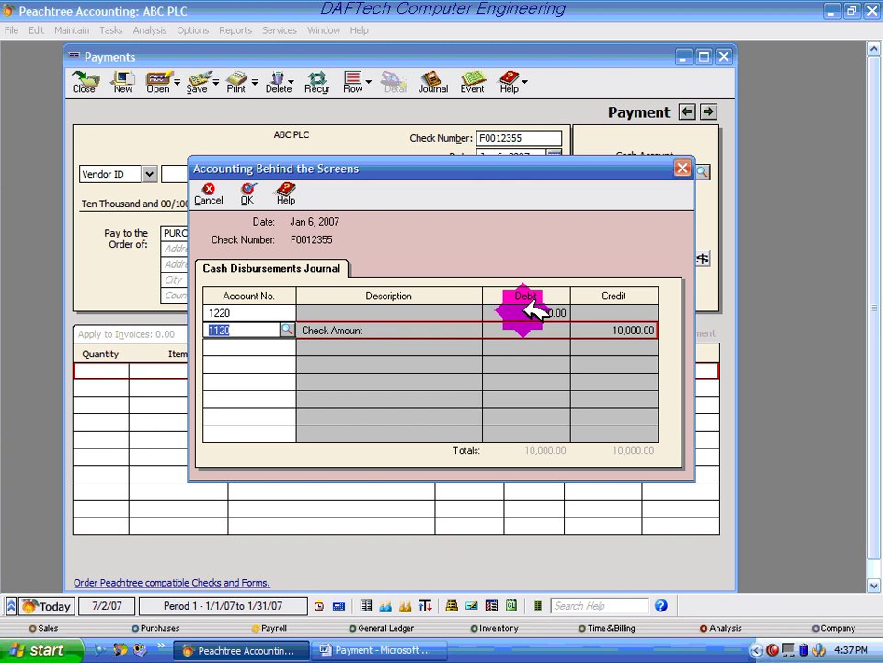
click(249, 195)
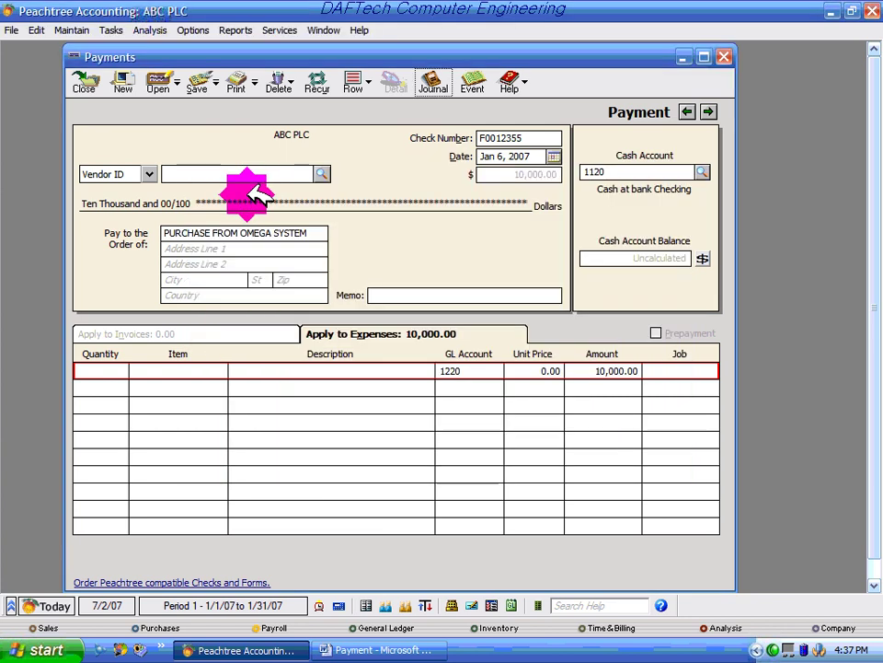
click(204, 84)
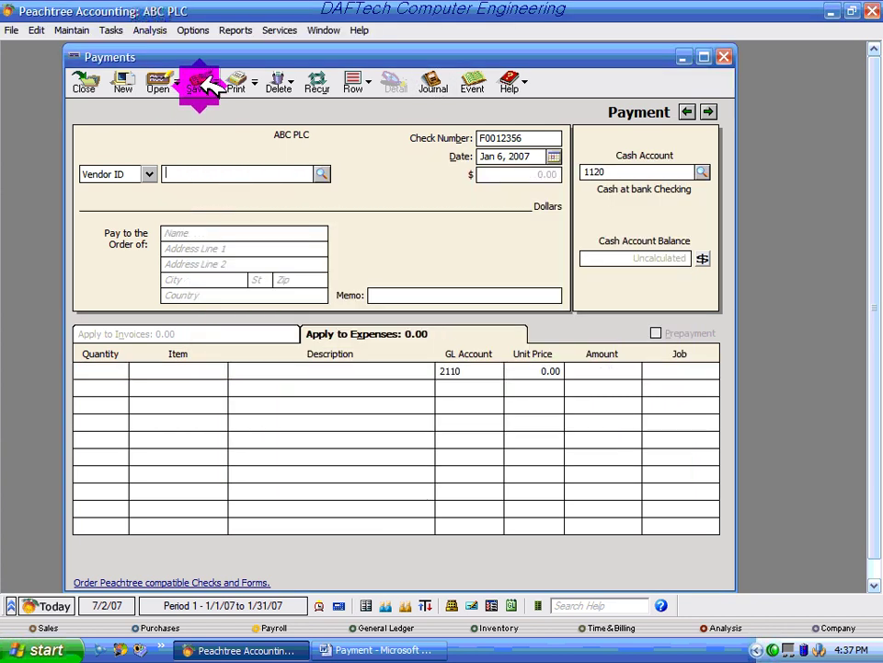
click(82, 82)
Step: Examine the Write Checks form as another way of entering payments and close it
click(114, 30)
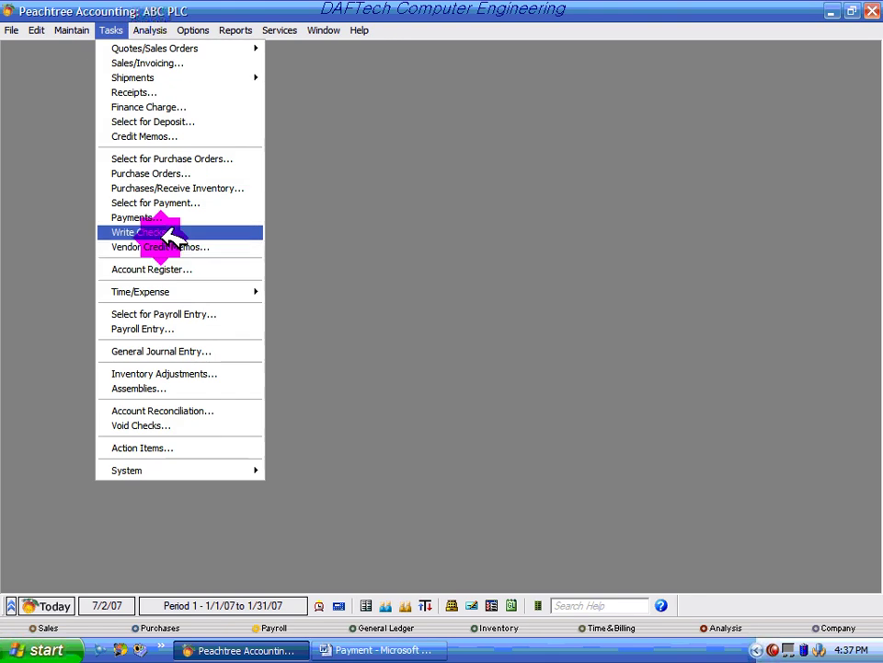
click(170, 231)
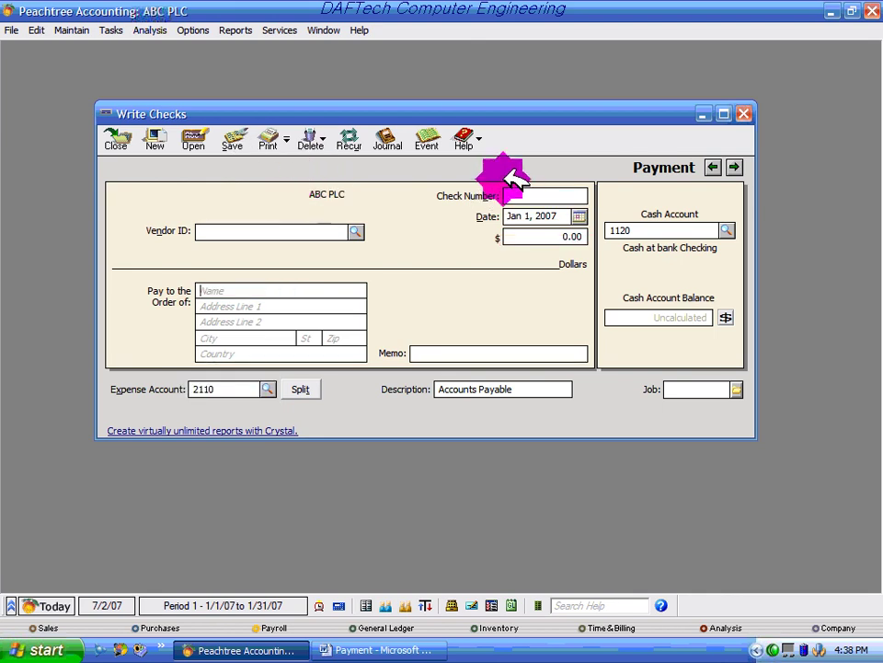
click(743, 113)
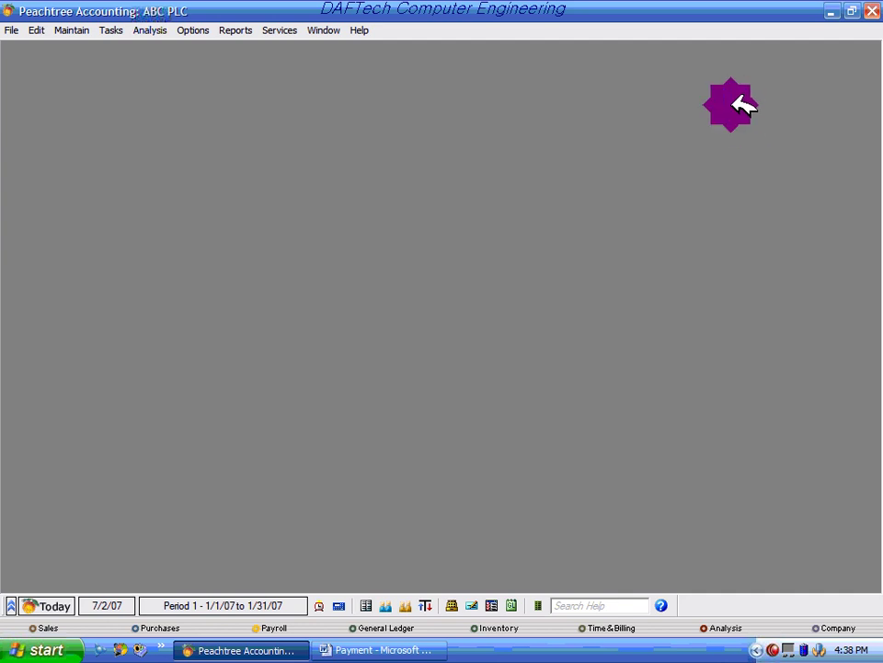
Step: Read transaction 7 in Word for its item, quantity, supplier and credit terms, and return to Peachtree
key(alt+Tab)
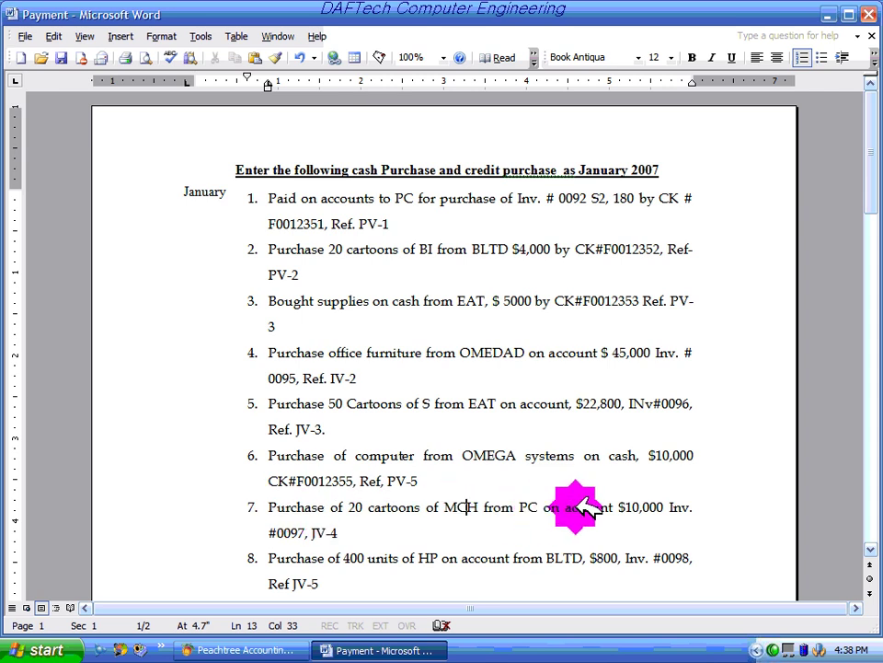
drag(617, 506, 544, 511)
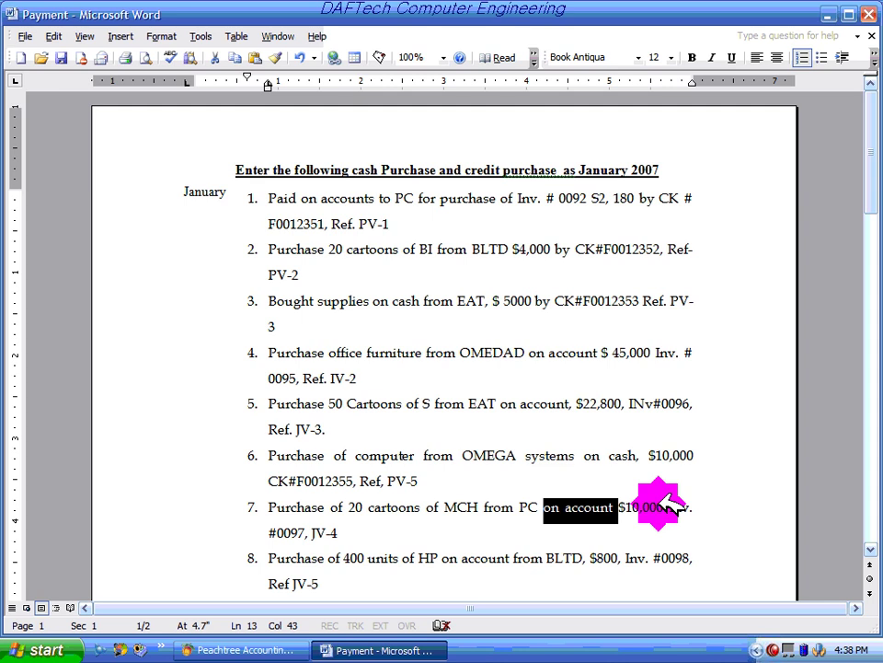
click(368, 508)
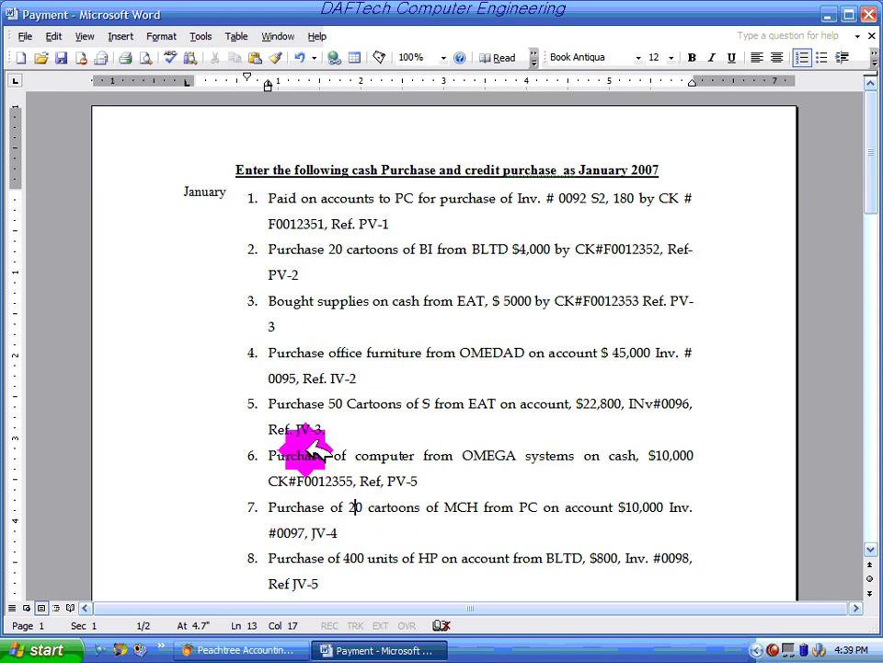
click(828, 13)
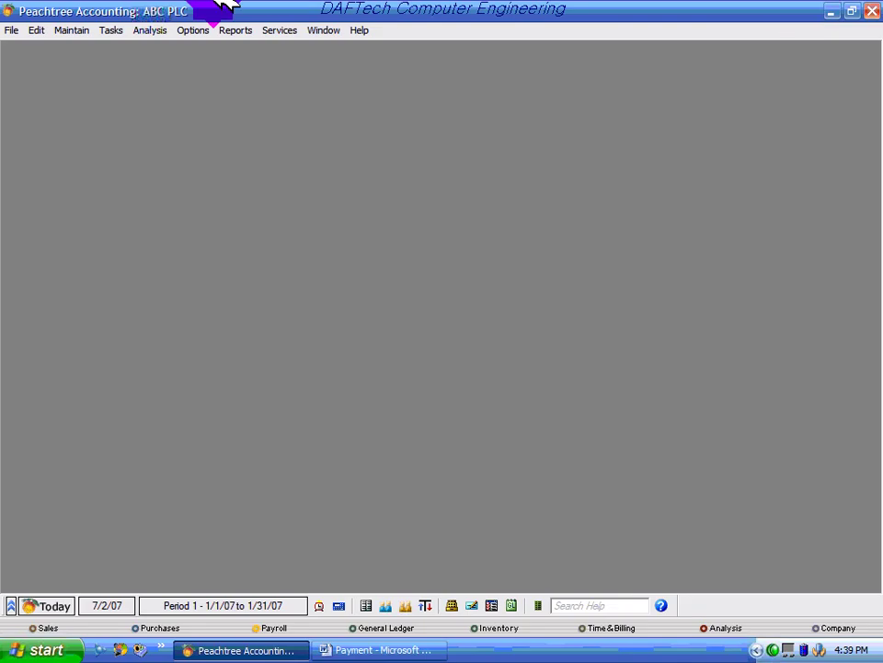
Step: Start a new Purchases/Receive Inventory entry for vendor P2001 (PC)
click(112, 30)
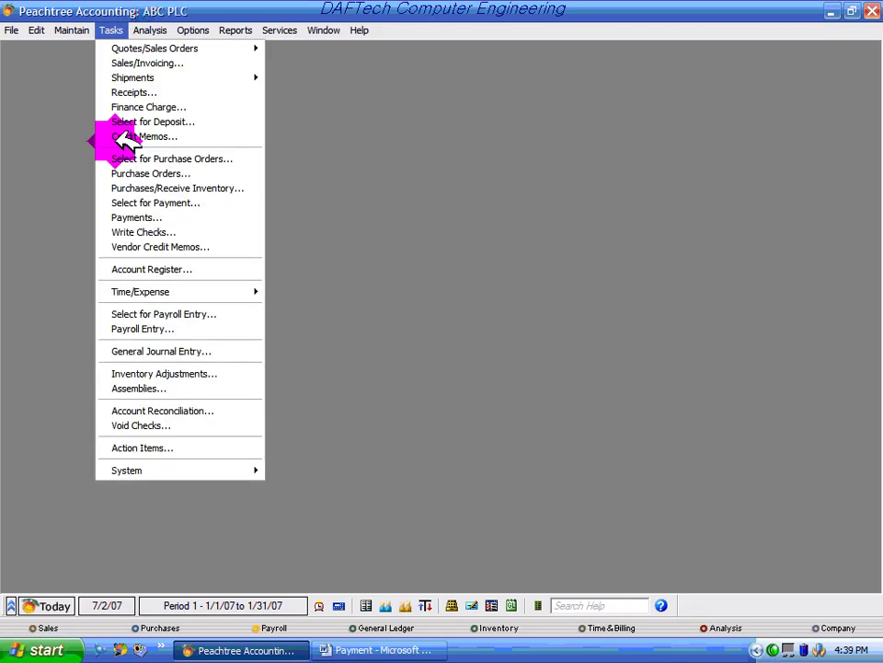
click(197, 189)
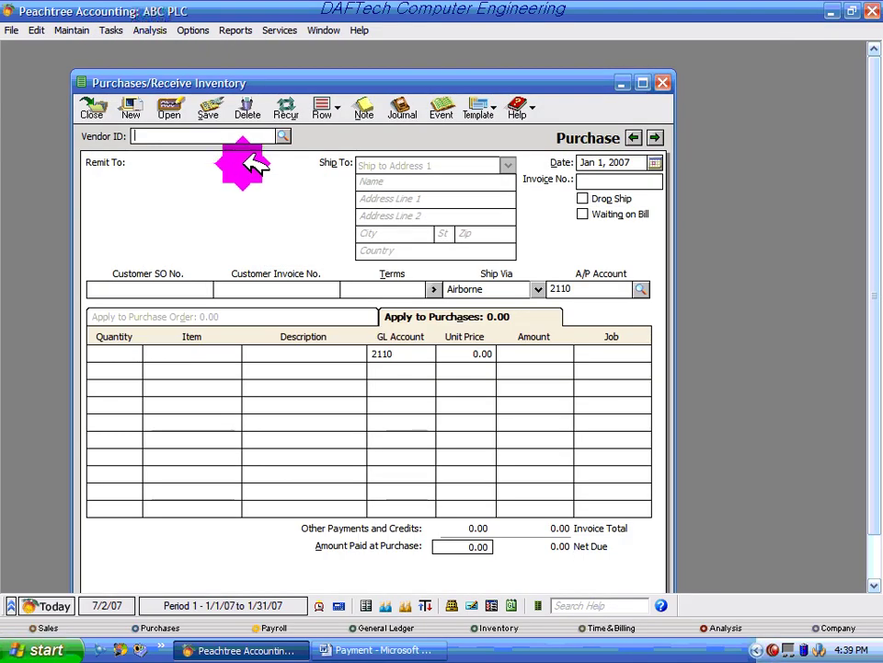
click(282, 135)
double_click(257, 197)
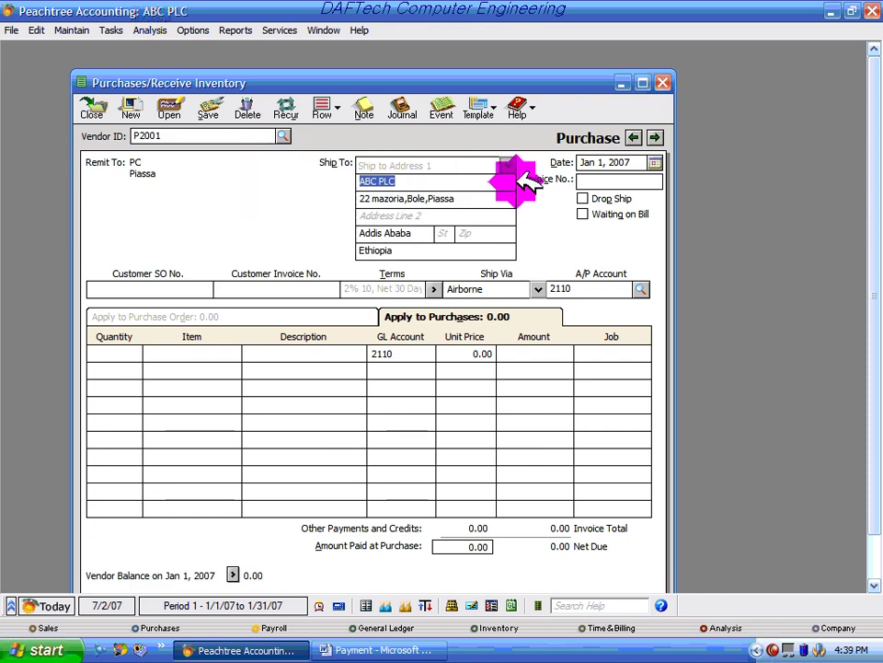
Step: Set the PC purchase's invoice number to 0097, checked against Word, and its date to Jan 7, 2007
click(594, 184)
click(394, 642)
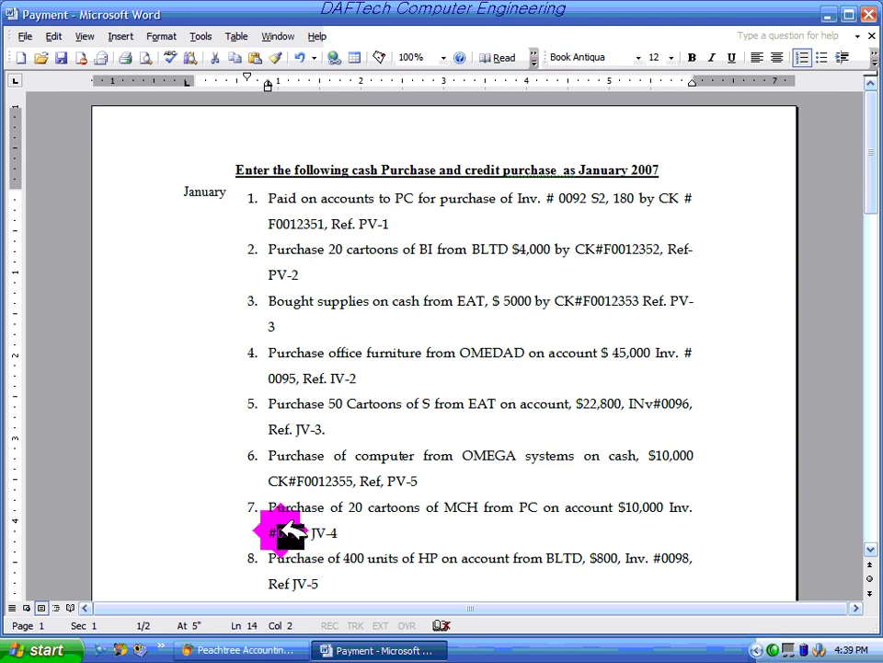
double_click(290, 533)
click(280, 648)
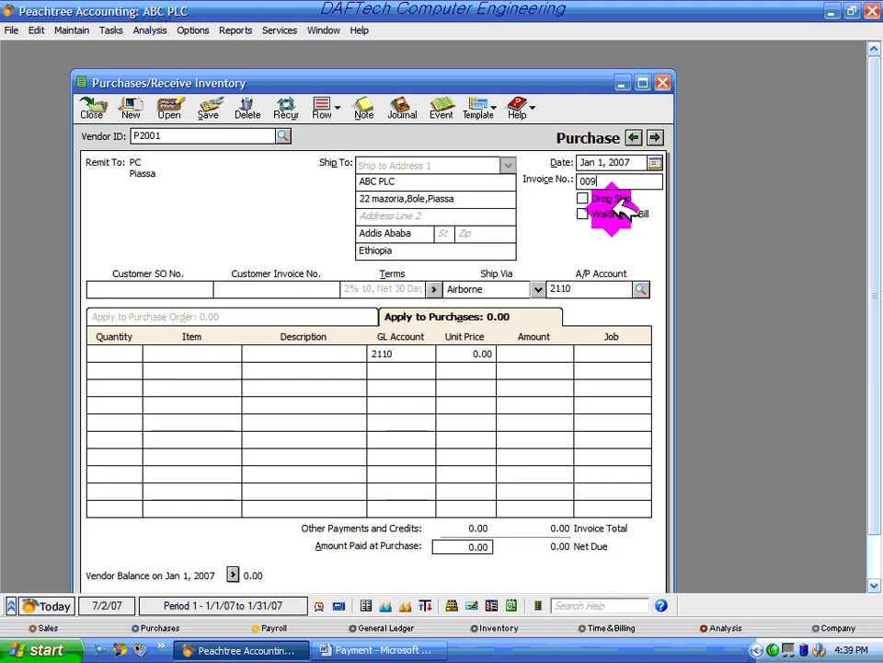
click(654, 163)
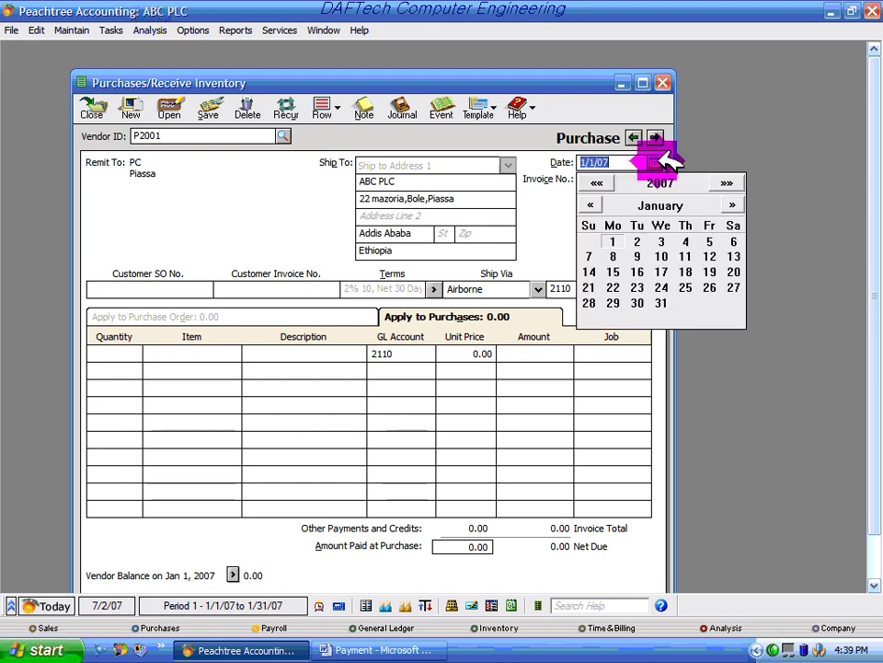
click(590, 254)
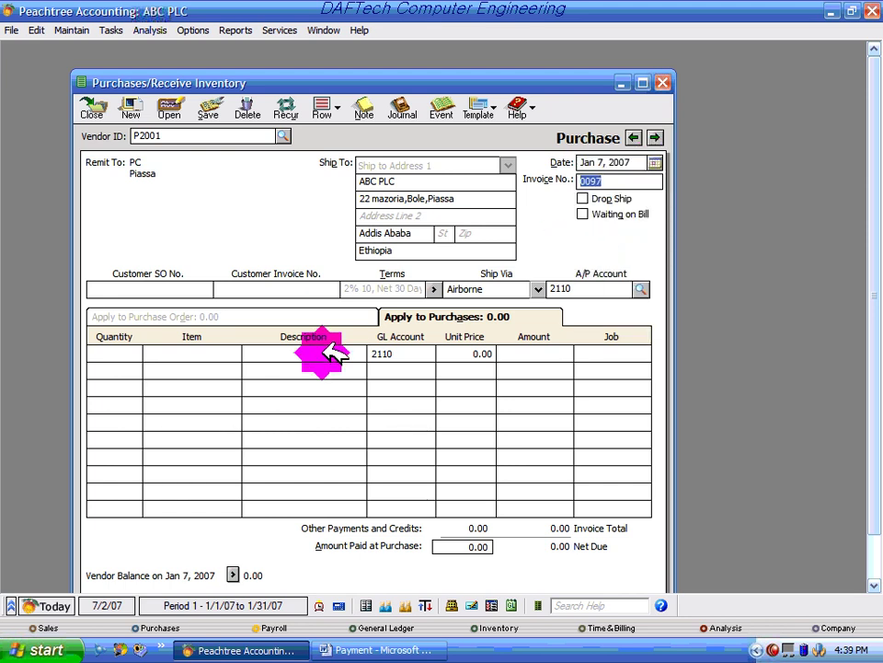
Step: Add a line for 20 of item MC1001 (MCH) to the PC purchase, checking the item against transaction 7 in Word
click(128, 354)
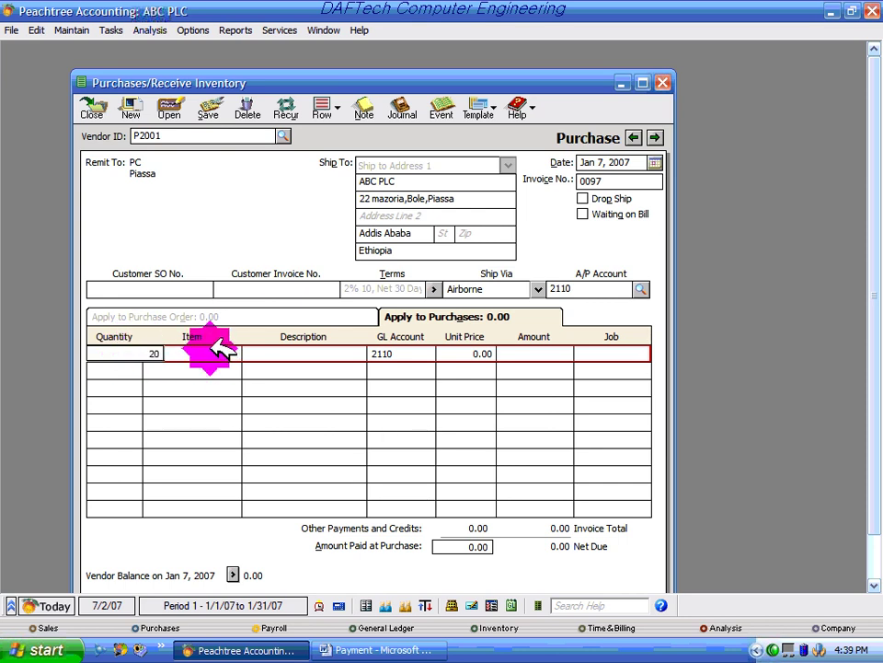
click(428, 650)
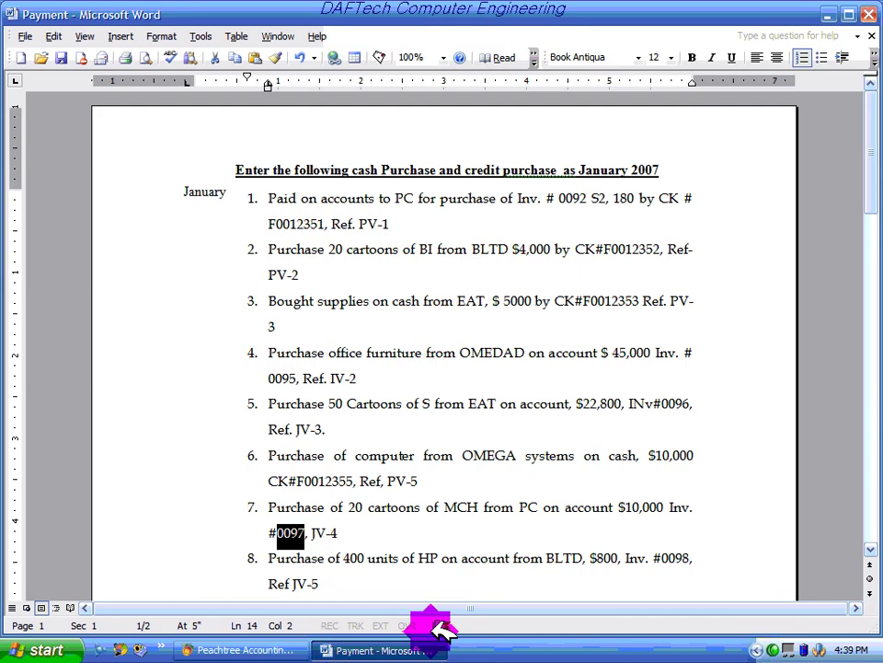
click(288, 651)
click(226, 354)
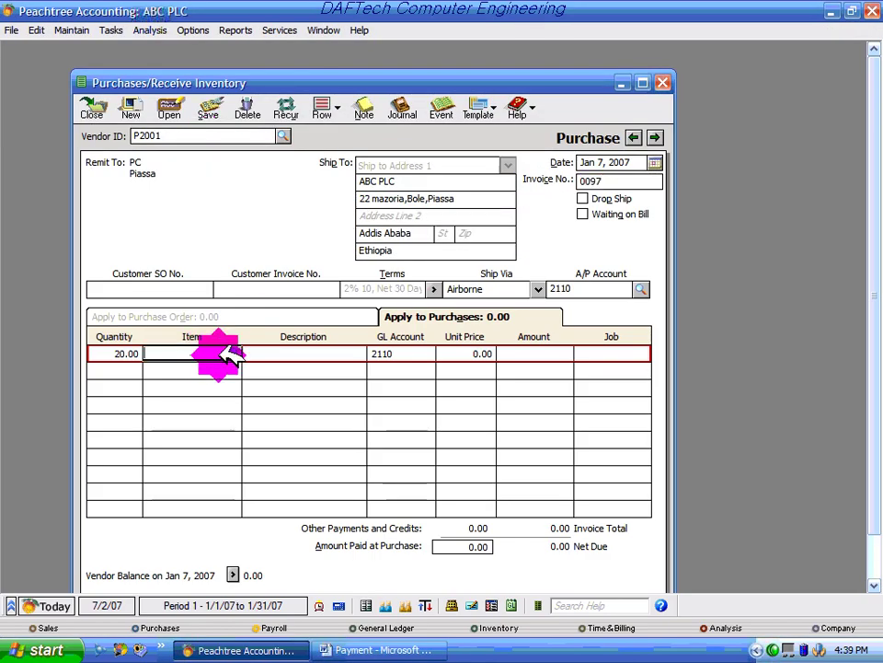
click(237, 355)
double_click(315, 408)
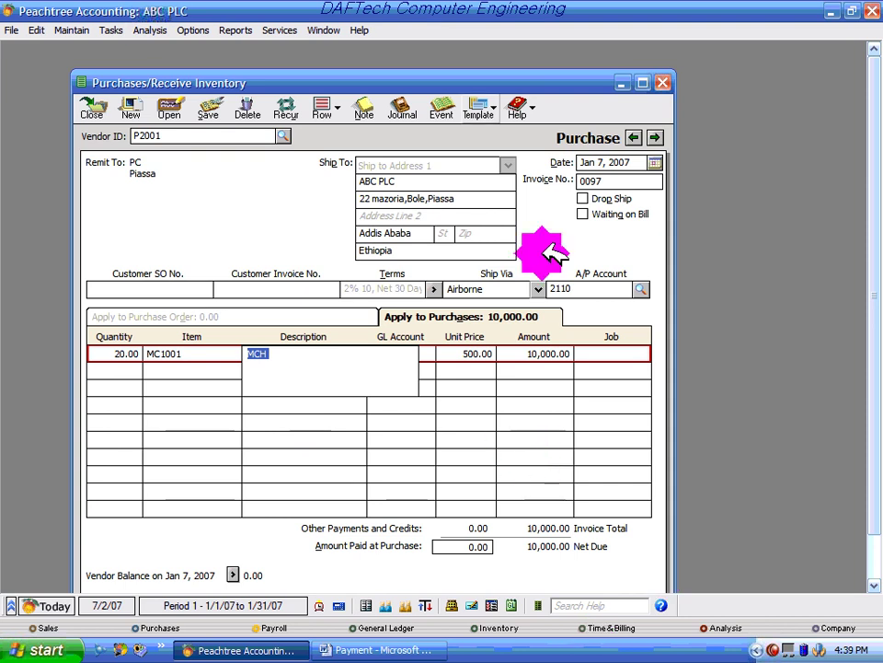
Step: Review the journal entry behind the PC purchase, save the purchase and close the Purchases/Receive Inventory form
click(402, 109)
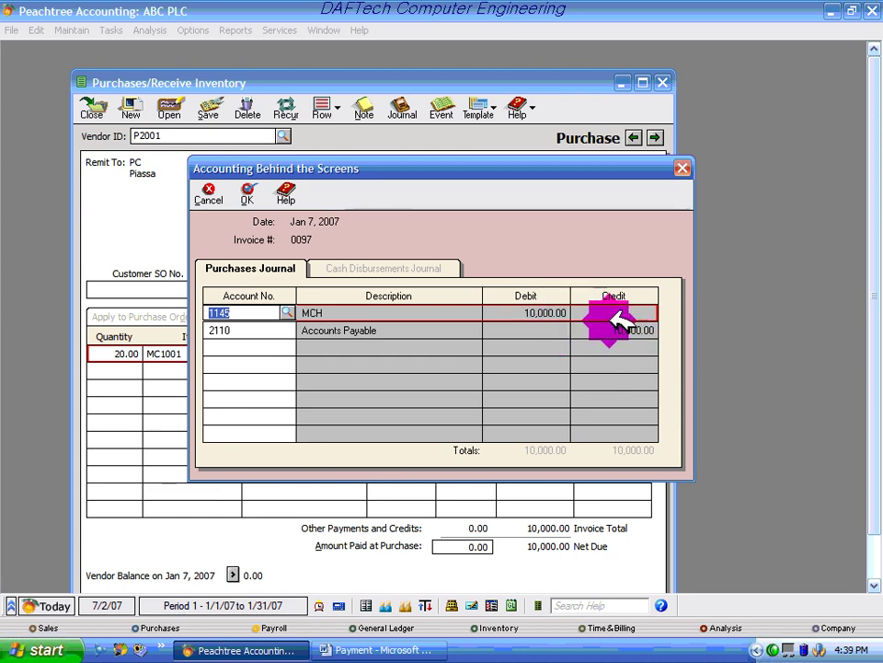
click(247, 194)
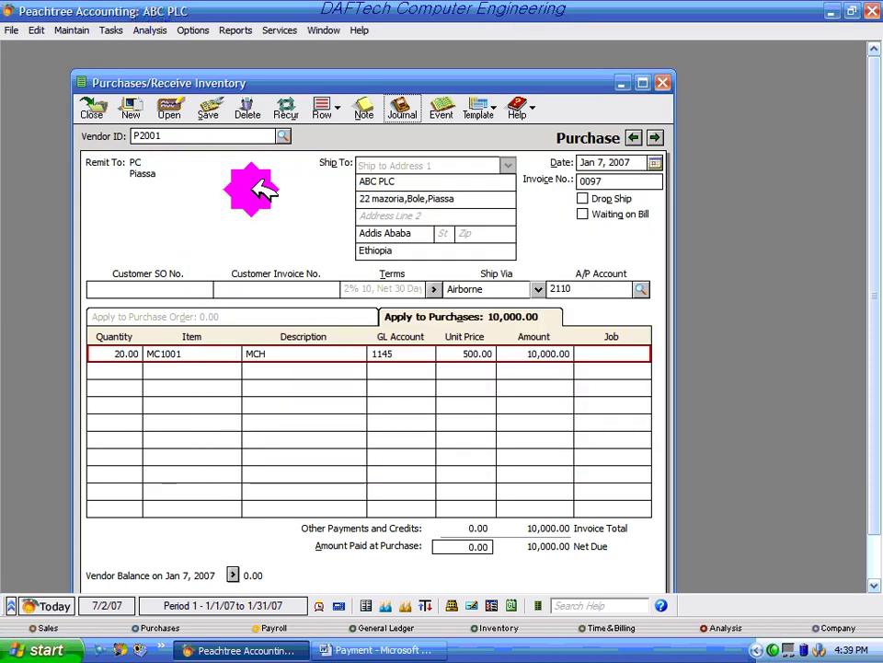
click(214, 110)
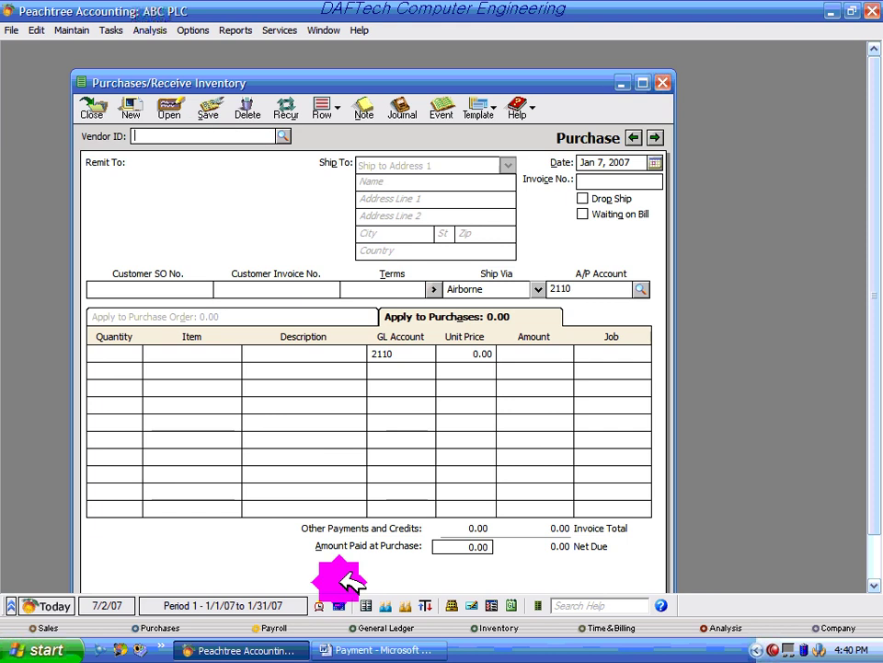
click(664, 82)
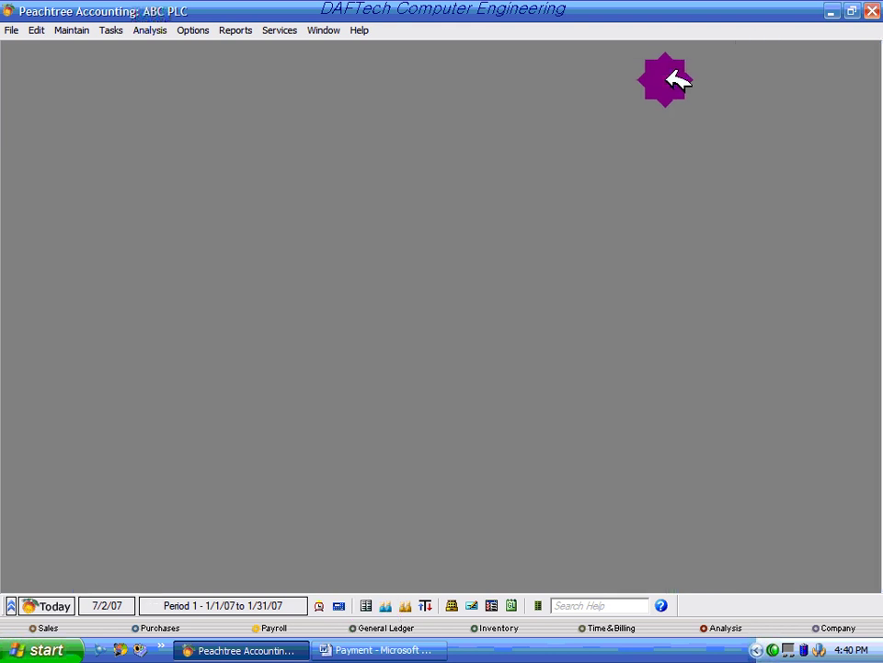
Step: Read transaction 8 in Word for its quantity, item, supplier and credit terms, and return to Peachtree
click(359, 649)
scroll(385, 552, down, 2)
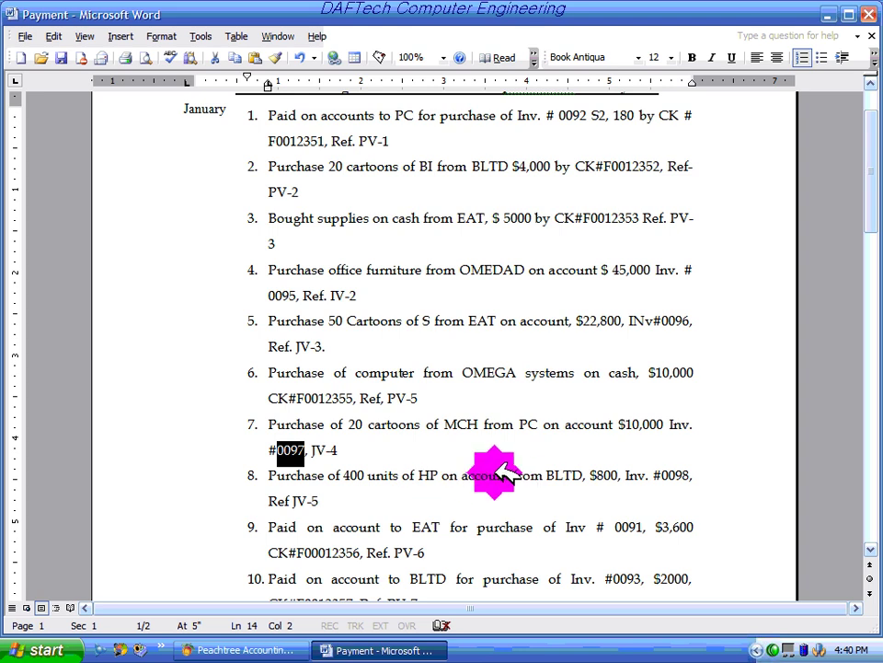
drag(512, 476, 451, 476)
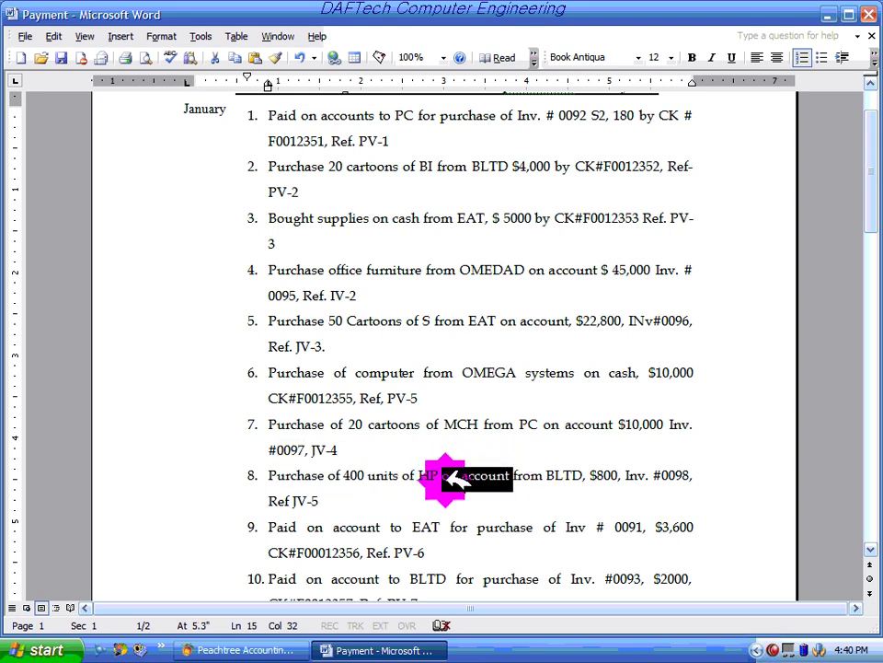
click(452, 477)
double_click(451, 476)
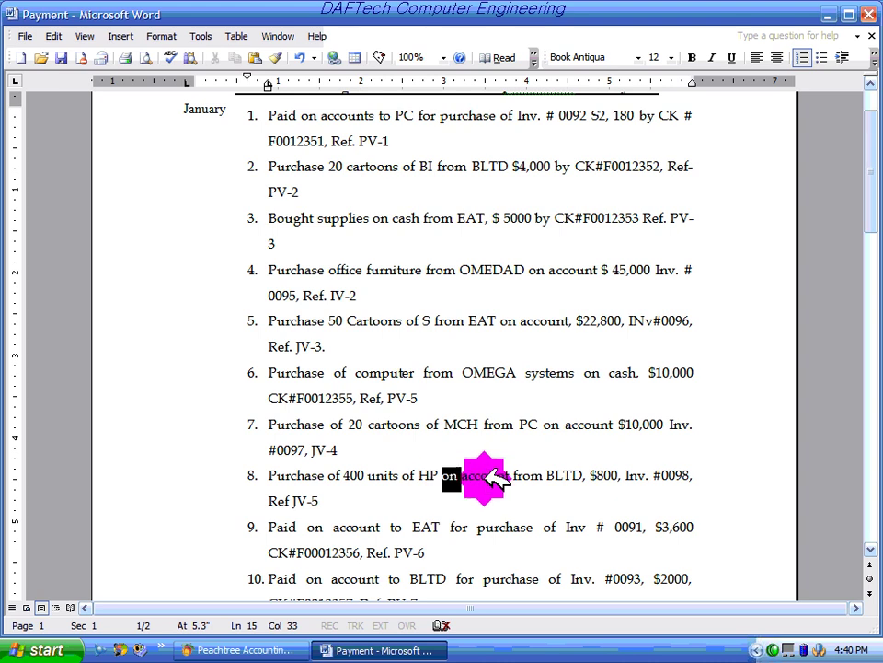
drag(504, 477, 451, 472)
click(500, 476)
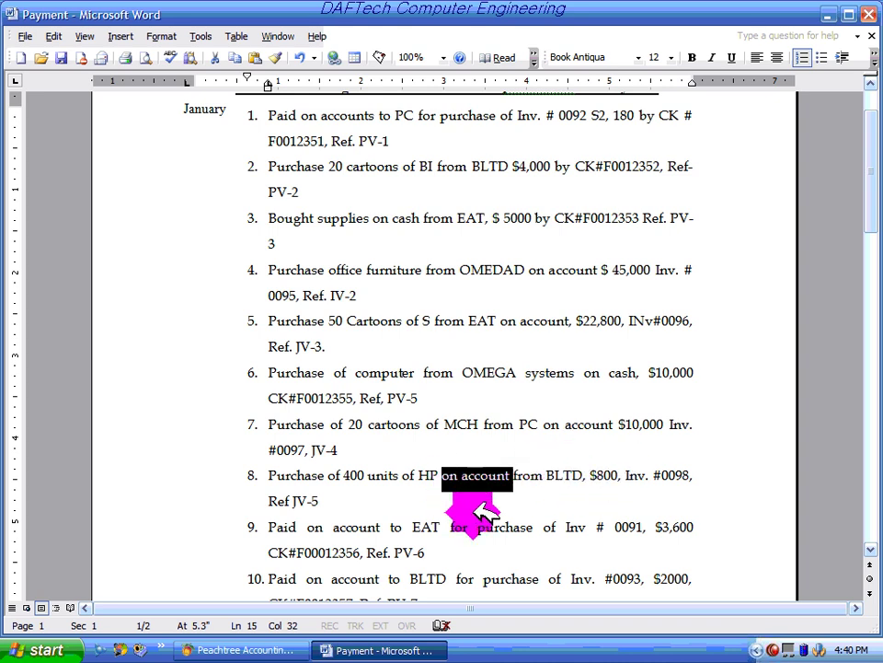
click(228, 649)
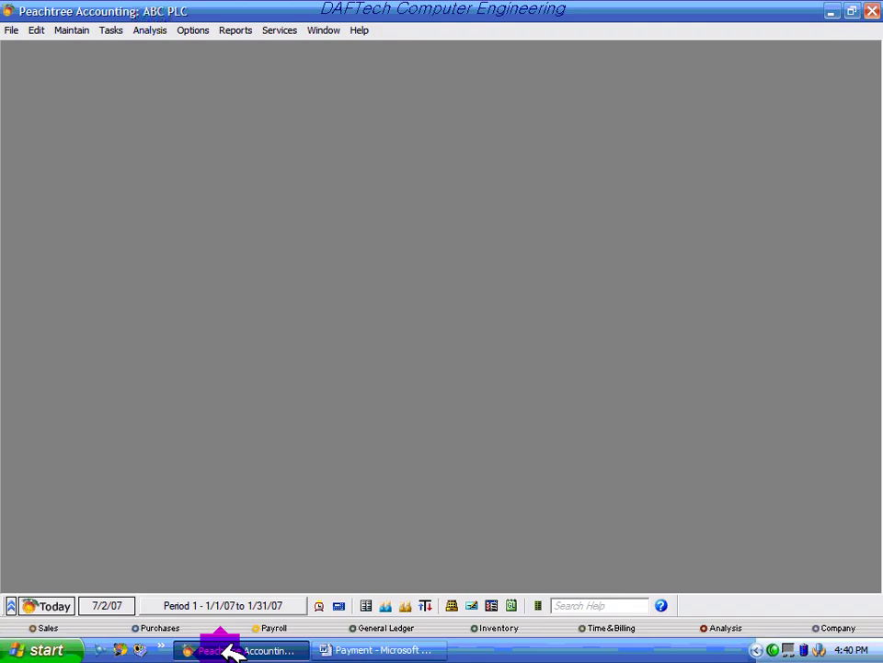
Step: Start a new Purchases/Receive Inventory entry for vendor B2001 (BLTD), checked against Word, and apply it to purchases without a purchase order
click(118, 30)
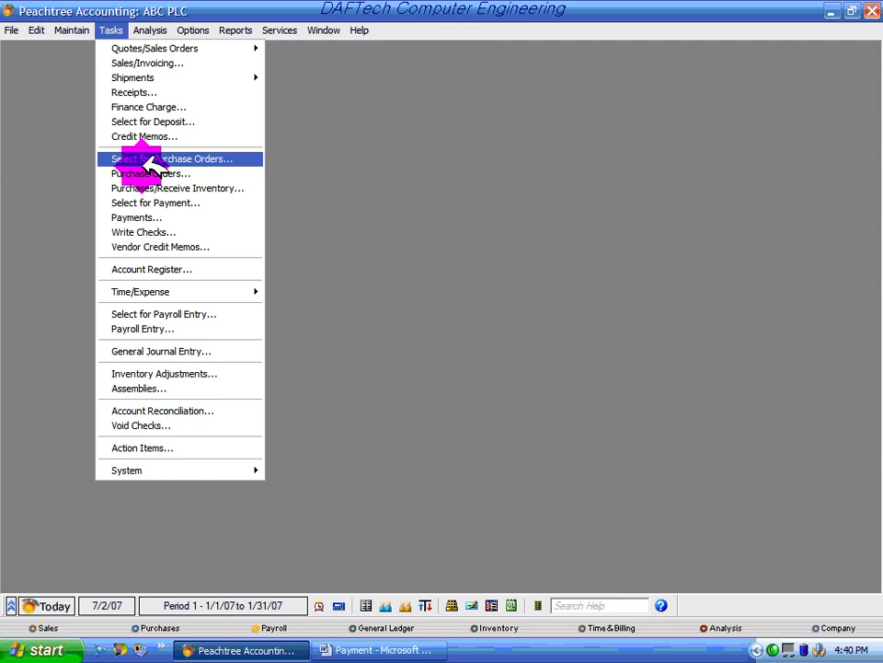
click(188, 188)
click(396, 647)
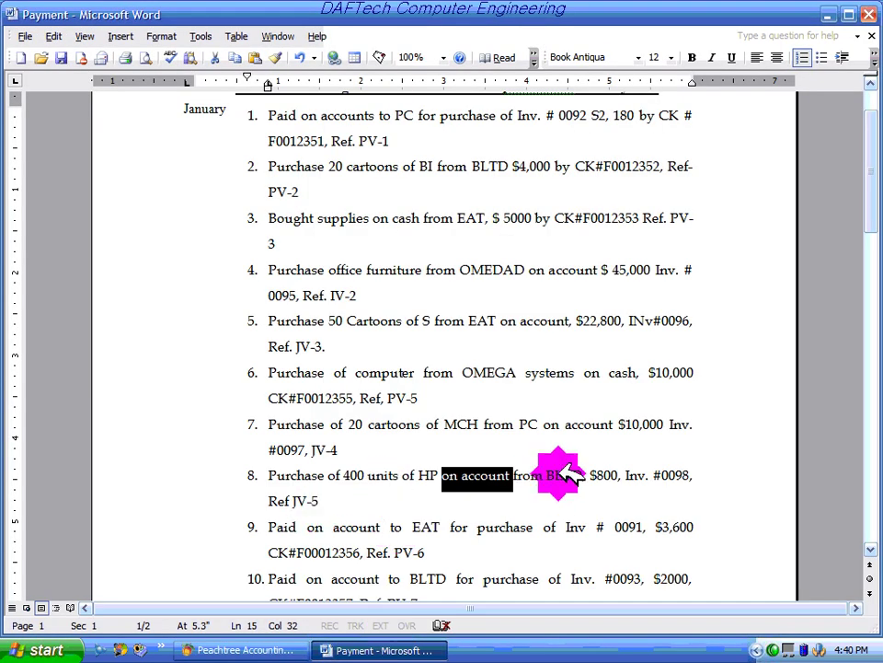
click(281, 649)
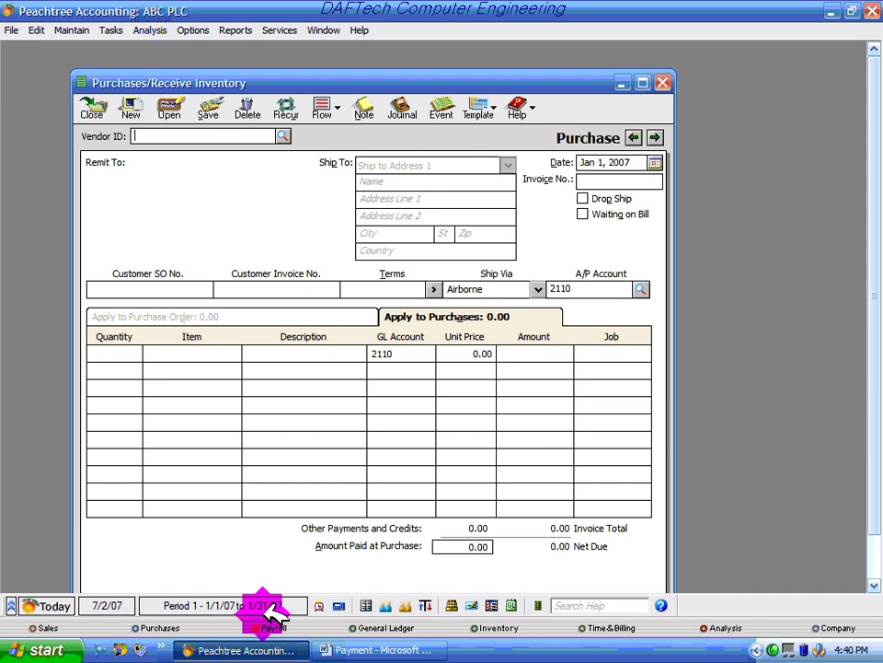
click(283, 136)
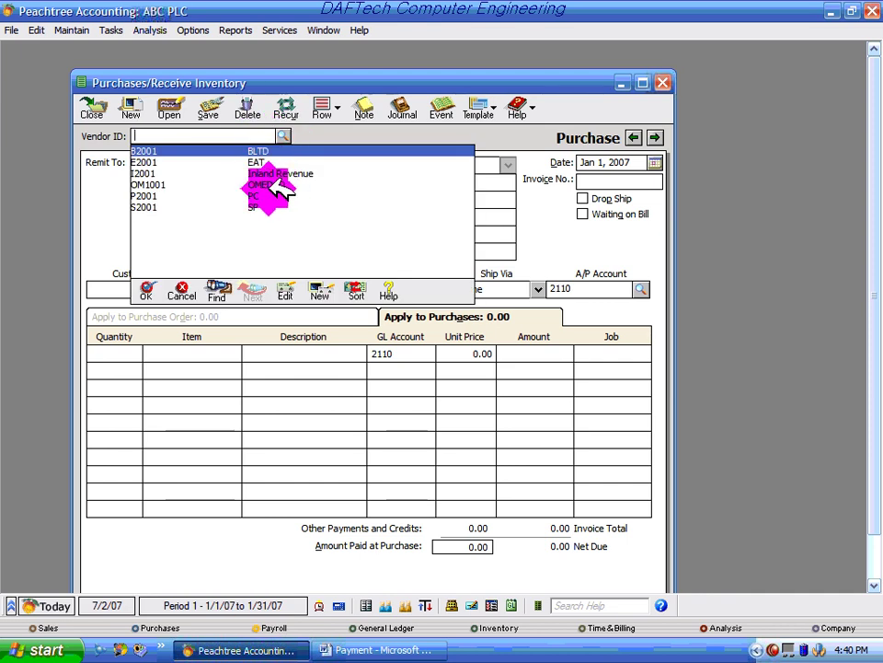
double_click(256, 150)
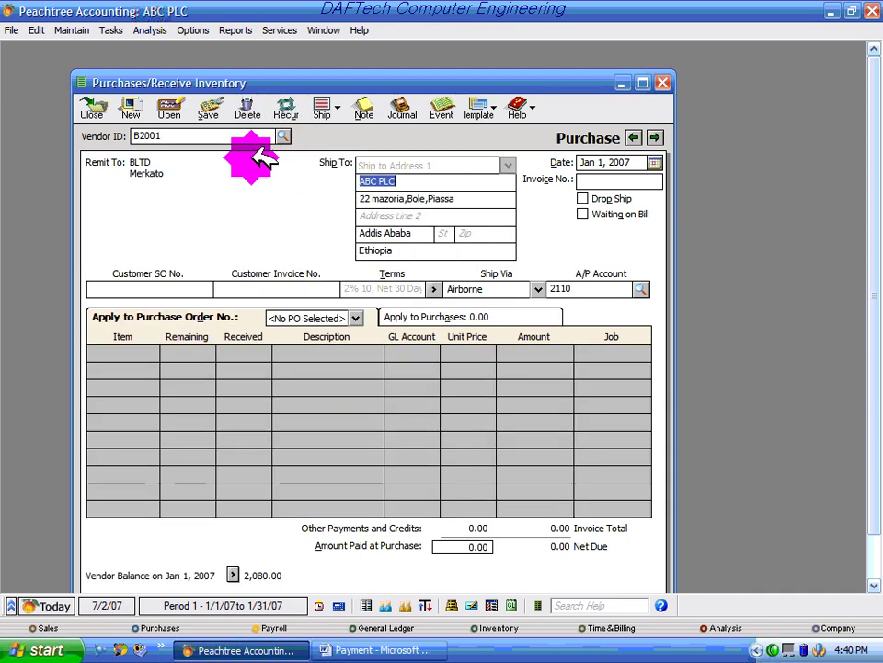
click(168, 350)
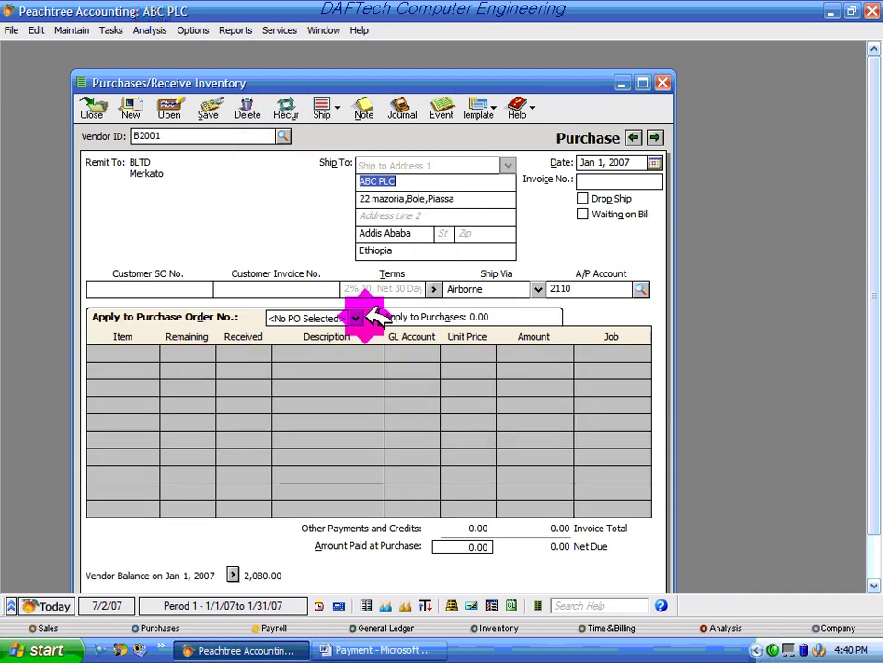
click(355, 318)
click(345, 322)
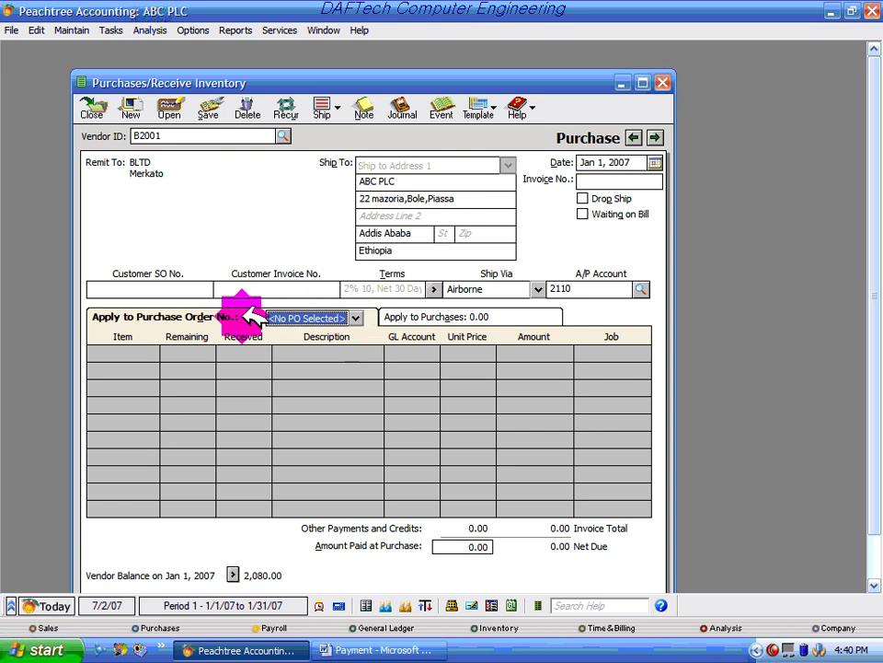
click(422, 319)
Step: Add a line for 400 of item HP1001 (HP) to the BLTD purchase, checking the item against Word
click(128, 336)
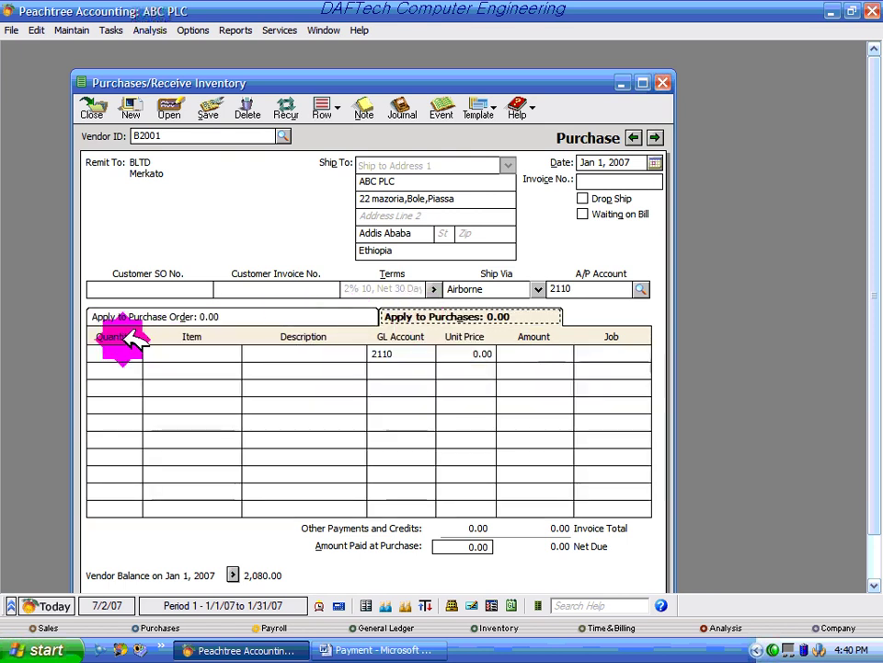
click(129, 354)
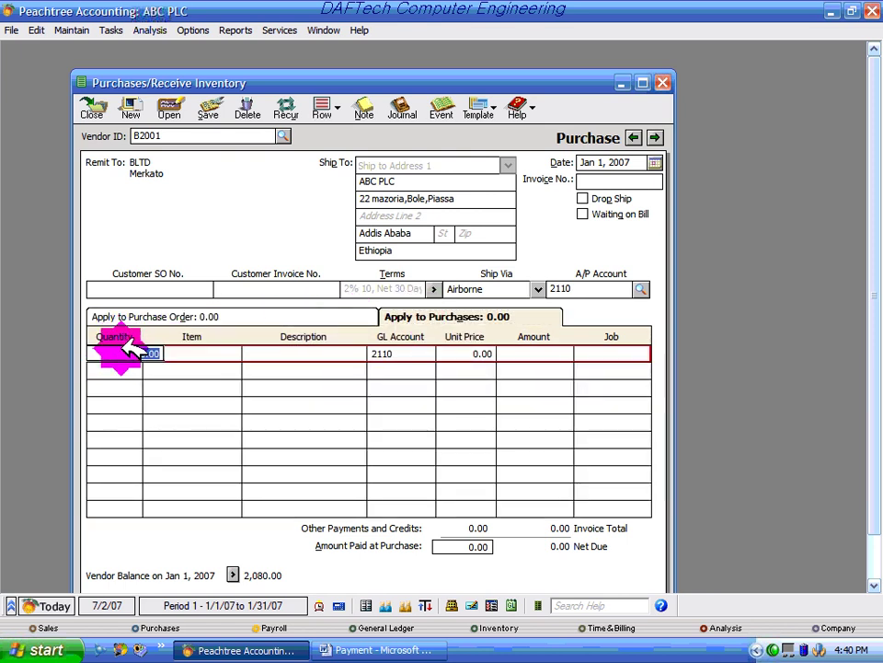
text(40)
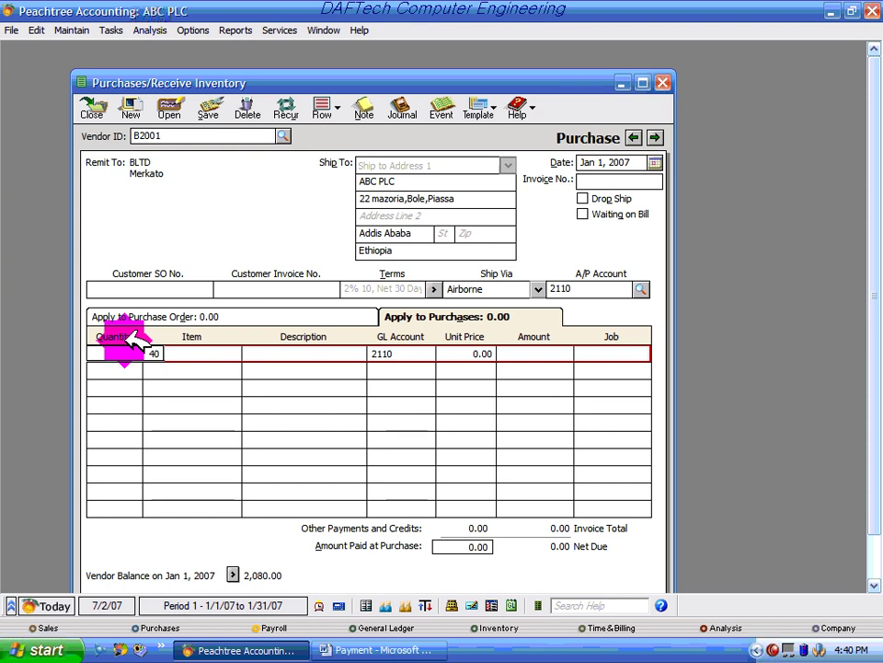
text(0)
click(230, 355)
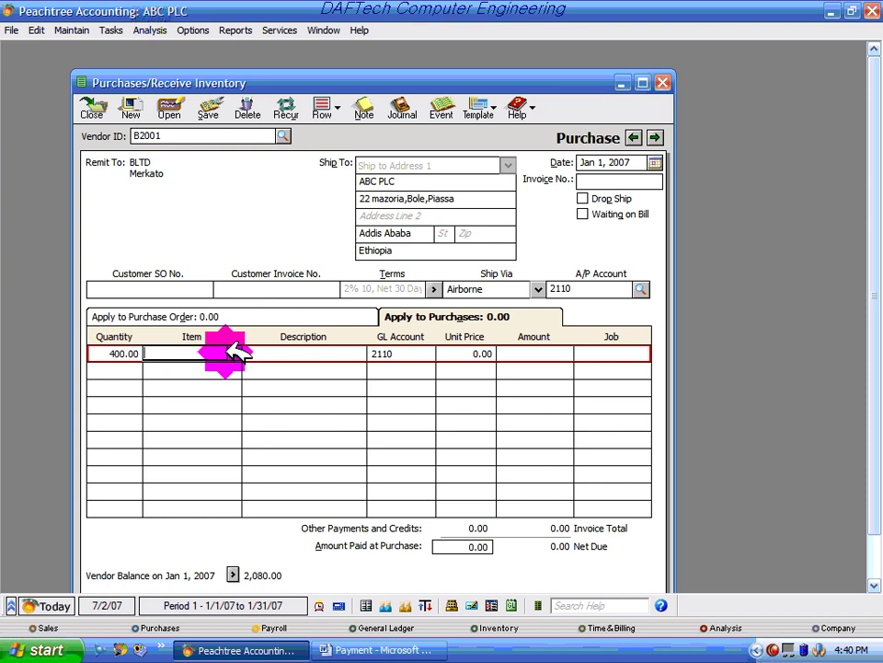
click(386, 648)
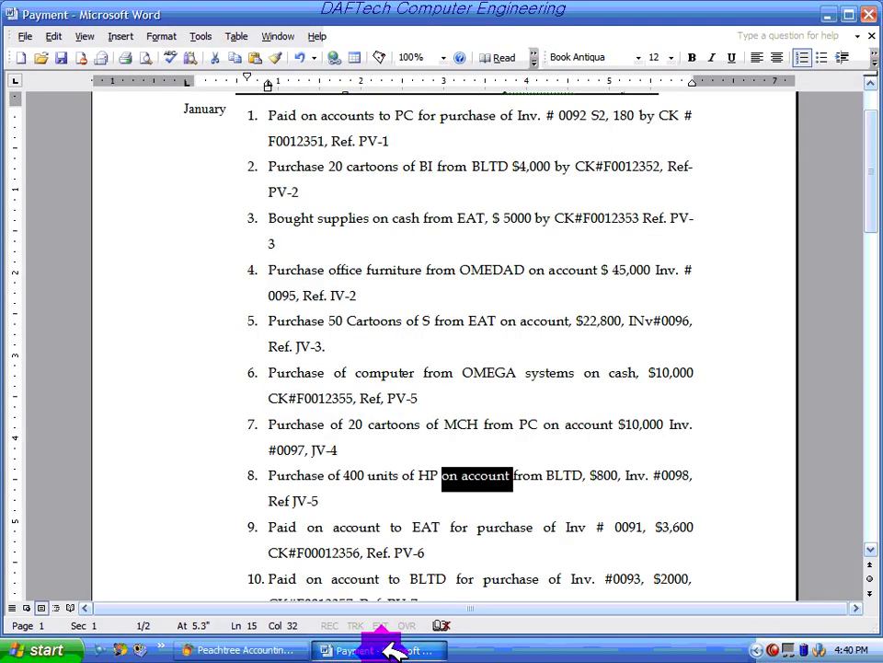
click(391, 651)
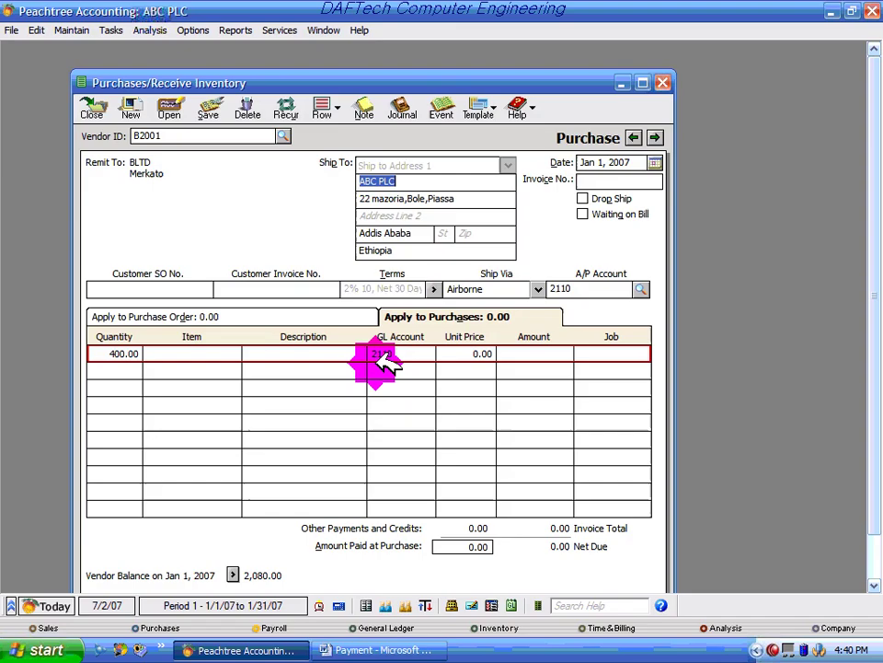
click(230, 359)
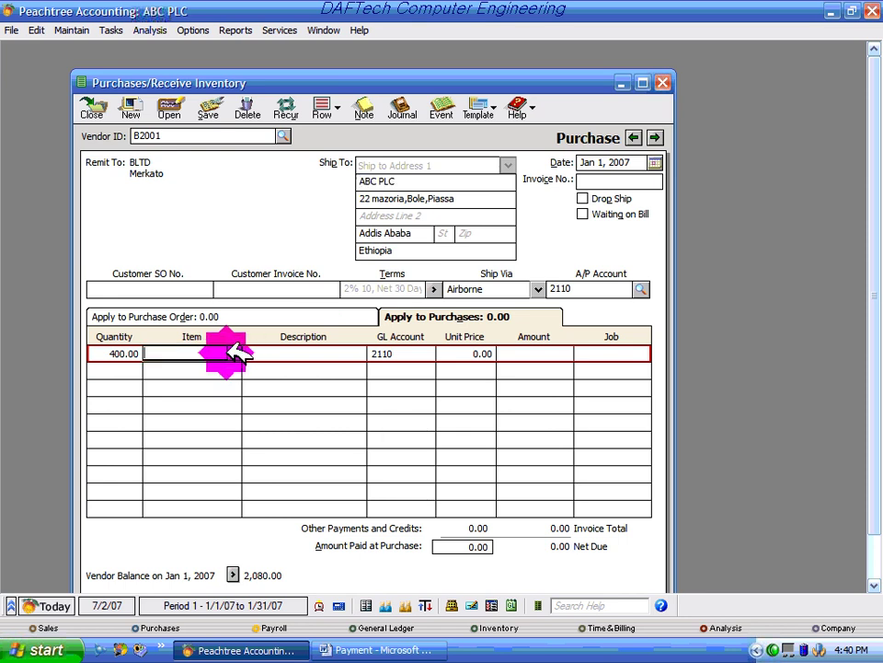
click(235, 352)
double_click(324, 391)
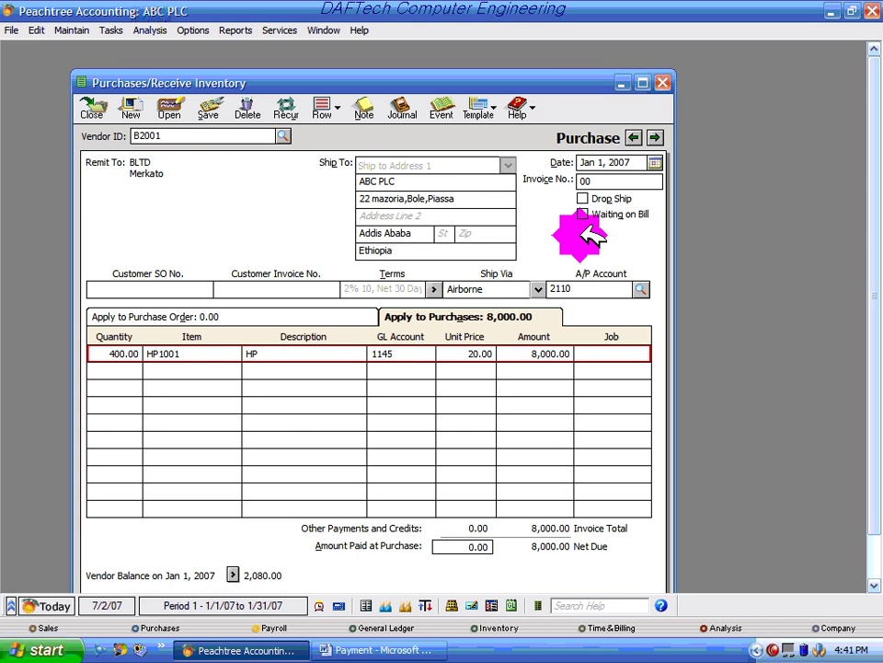
Step: Set the BLTD purchase's invoice number to 0098 and its date to Jan 8, 2007
click(654, 162)
click(613, 256)
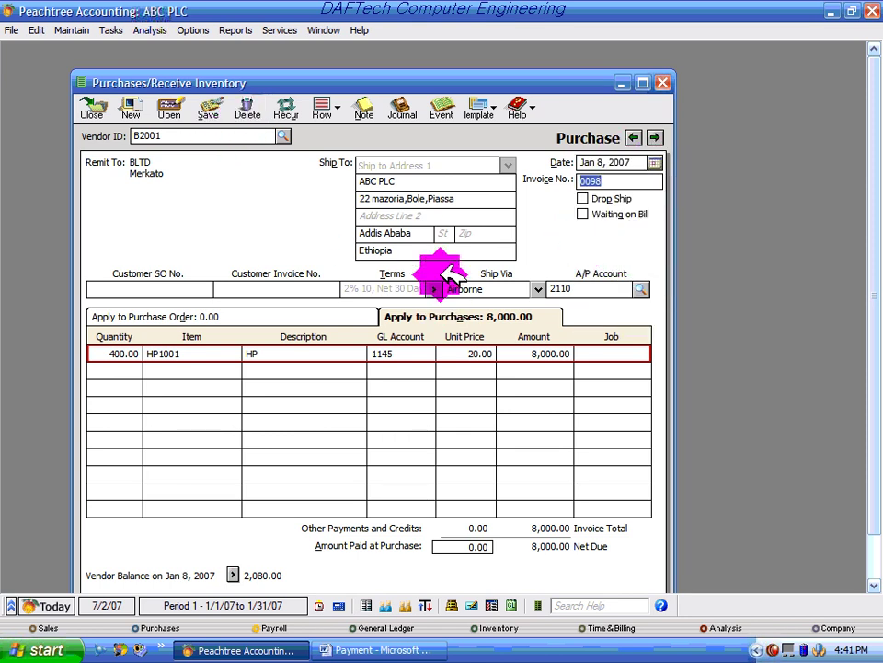
Step: Review the journal entry behind the BLTD purchase, save the purchase and close the Purchases/Receive Inventory form
click(400, 112)
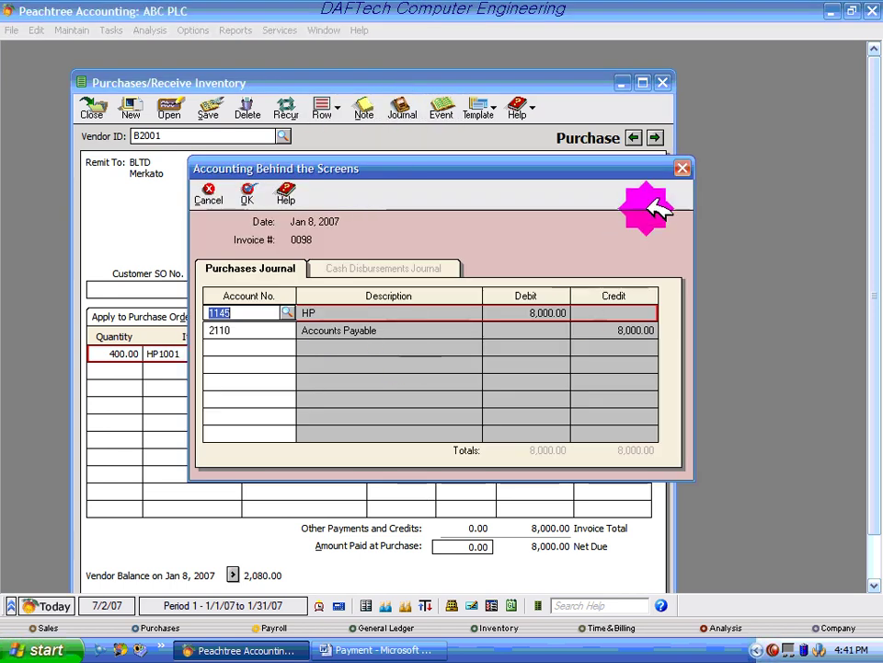
click(682, 168)
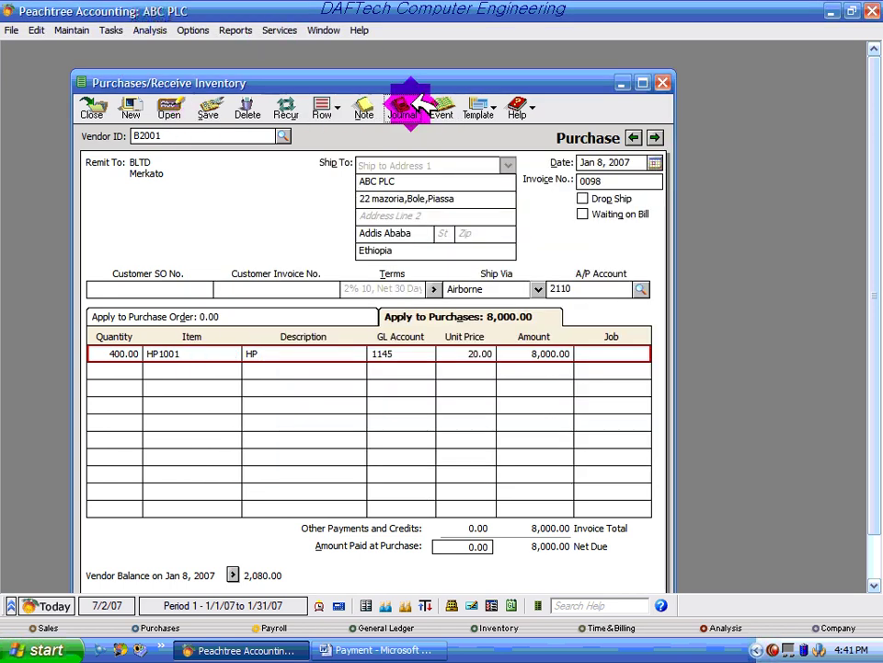
click(210, 106)
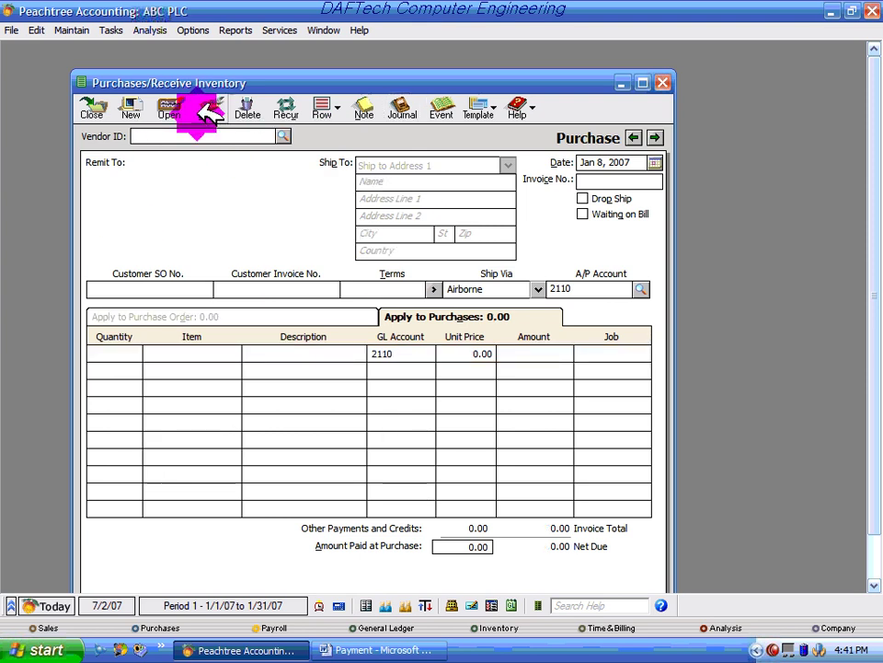
click(662, 83)
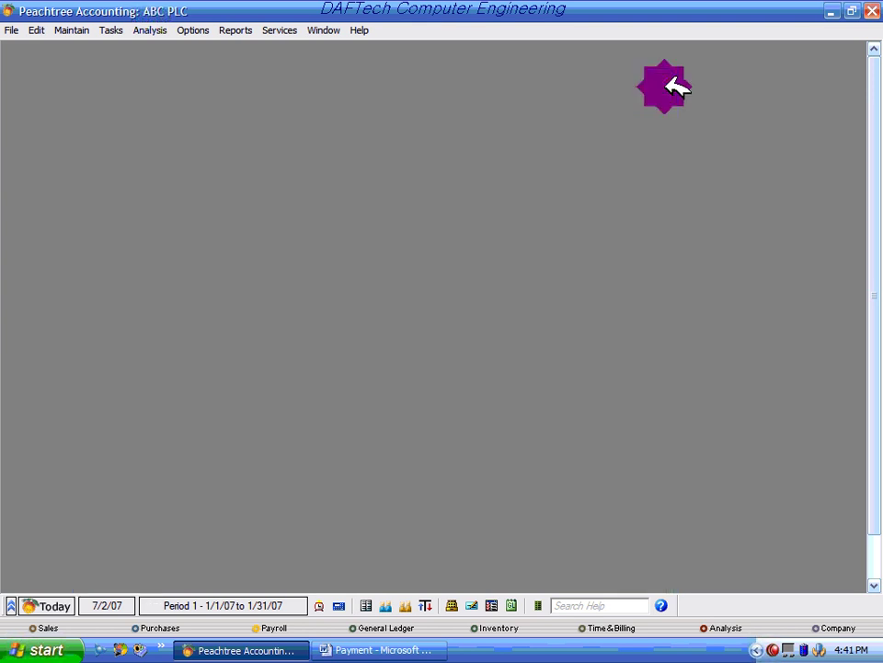
Step: Check transaction 9 in the Word document and start a new payment in Peachtree Accounting for vendor E2001 (EAT)
click(416, 650)
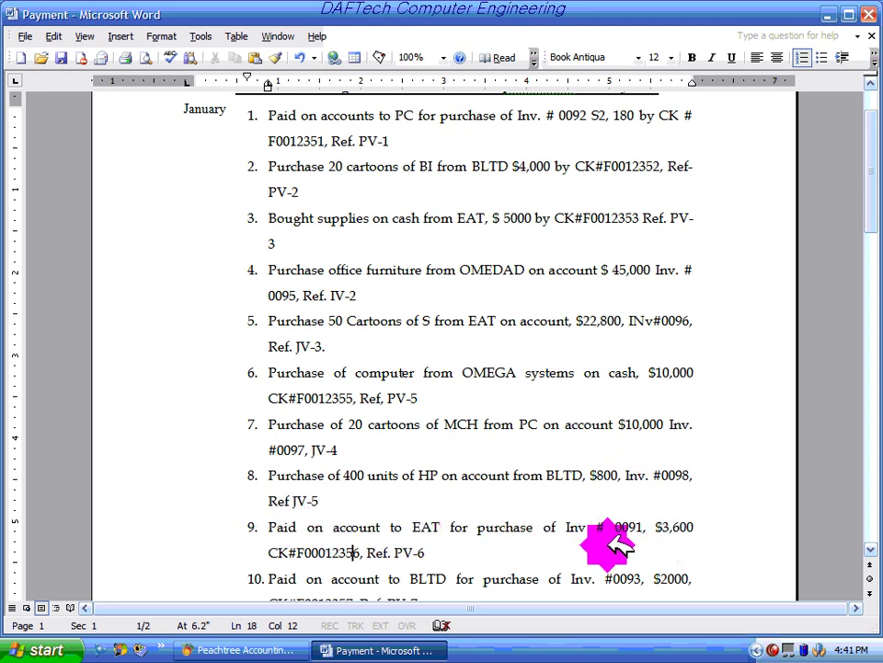
click(438, 524)
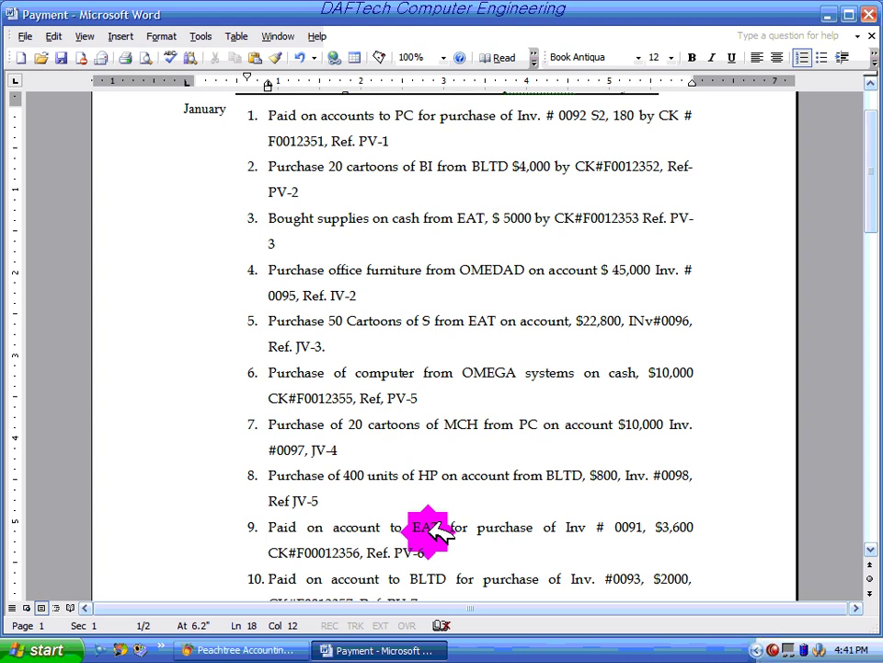
drag(284, 525, 423, 550)
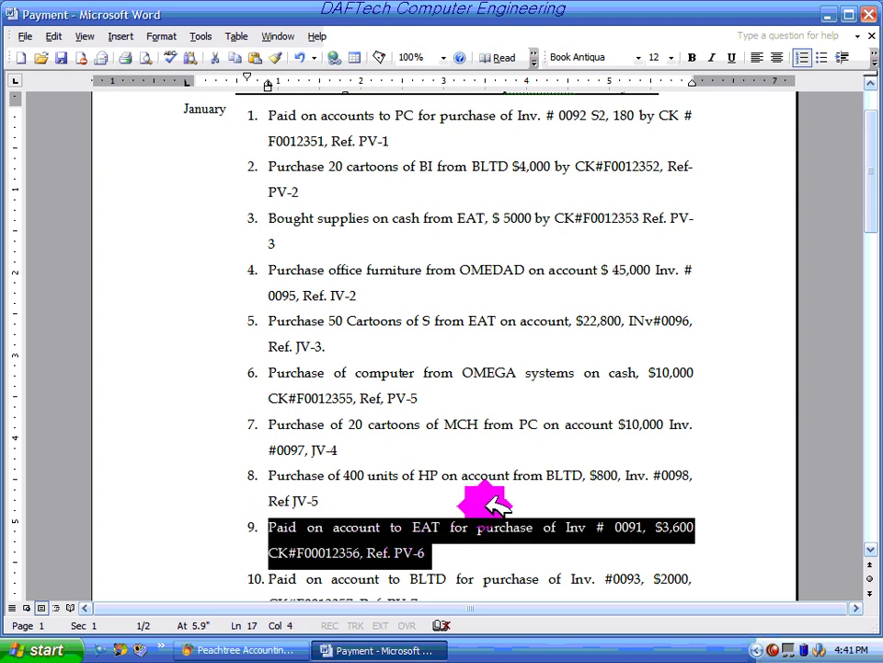
click(443, 526)
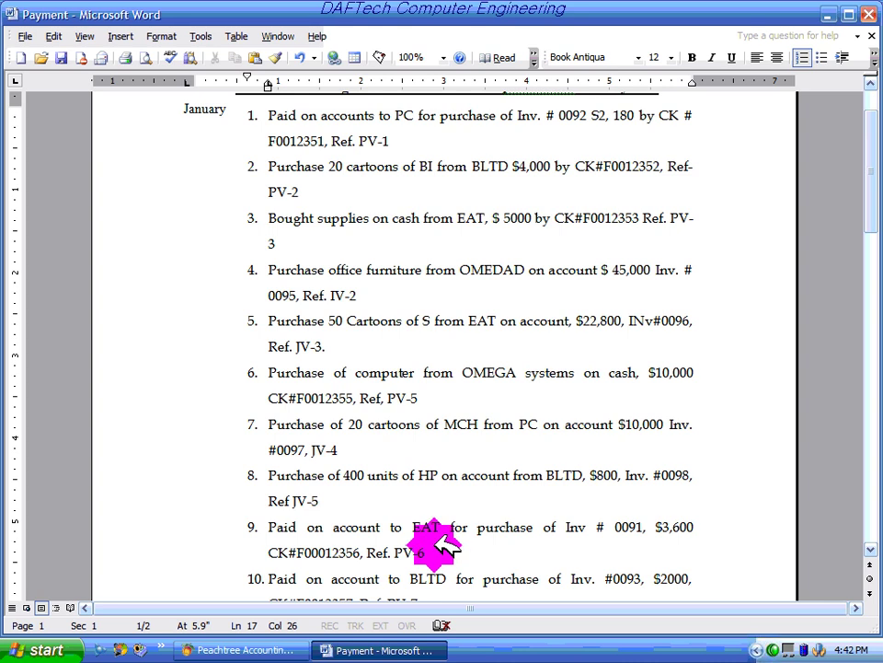
click(831, 13)
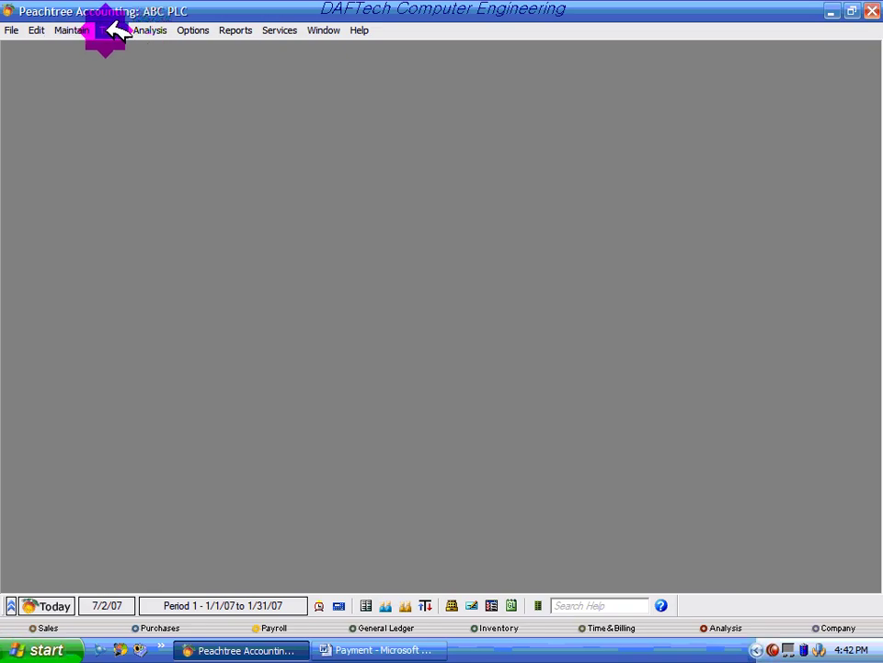
click(111, 29)
click(138, 219)
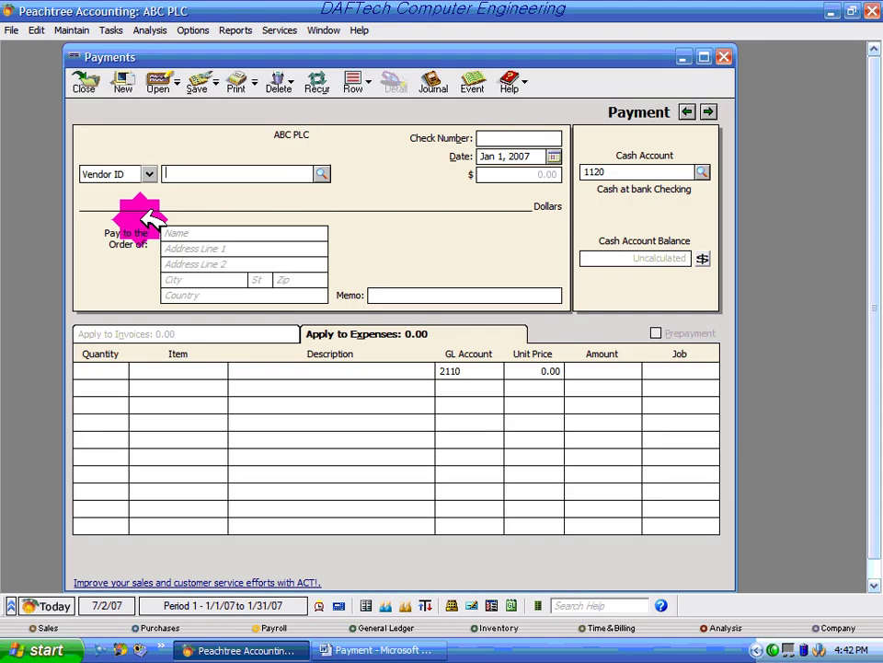
click(395, 650)
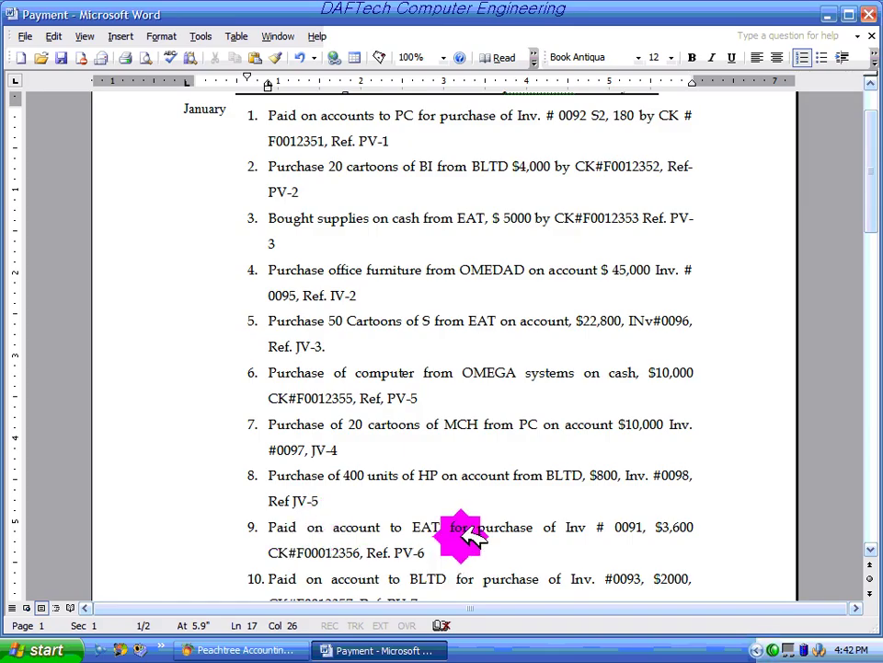
click(271, 649)
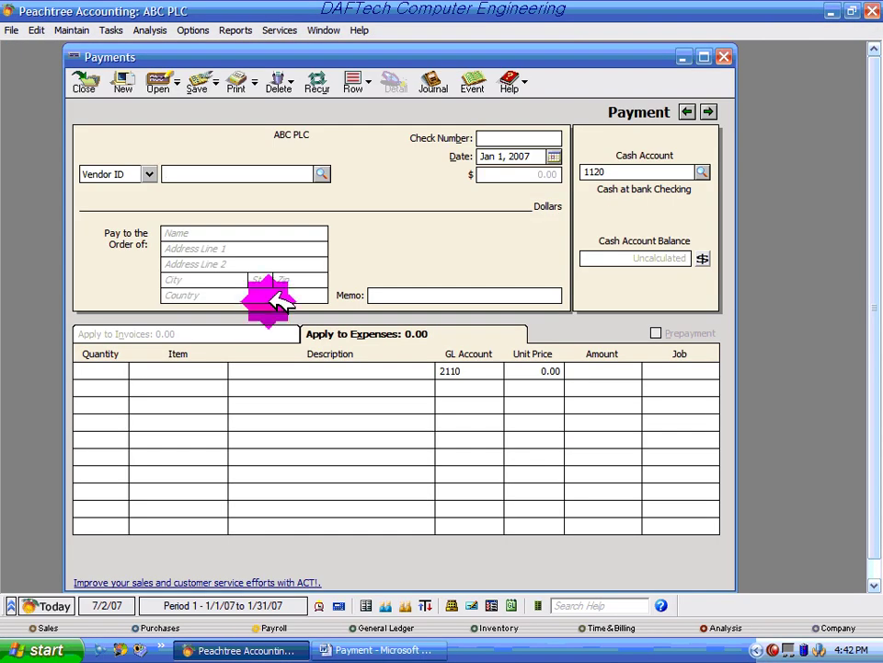
click(322, 174)
double_click(292, 196)
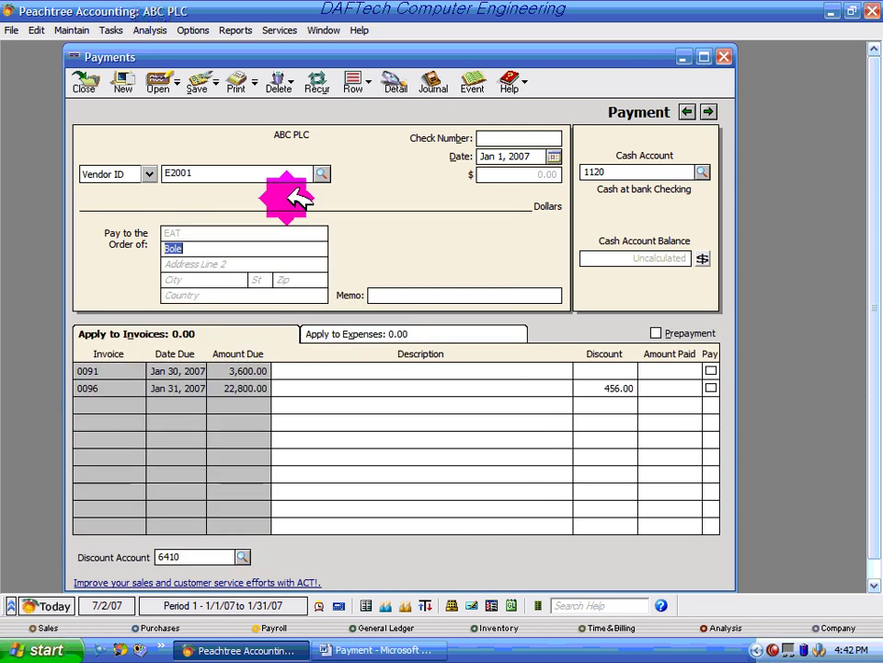
Step: Mark EAT's invoice 0091 as paid and set the payment date to Jan 9, 2007
click(115, 371)
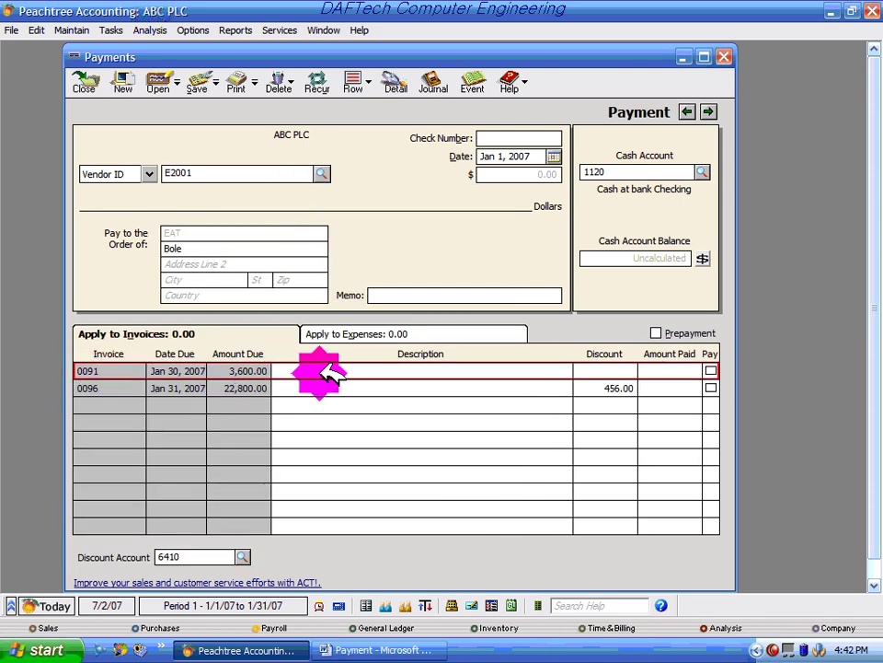
click(712, 370)
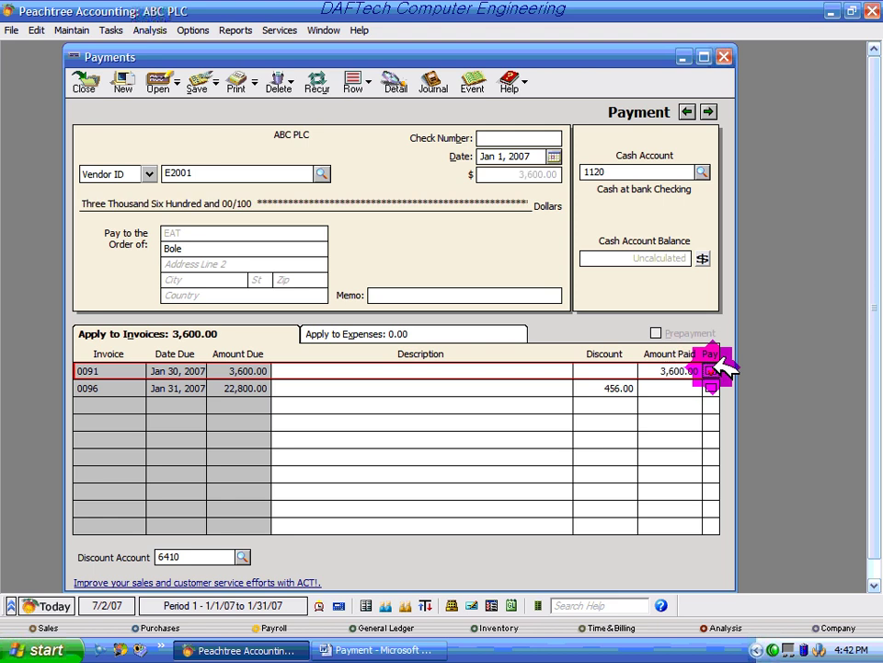
click(553, 157)
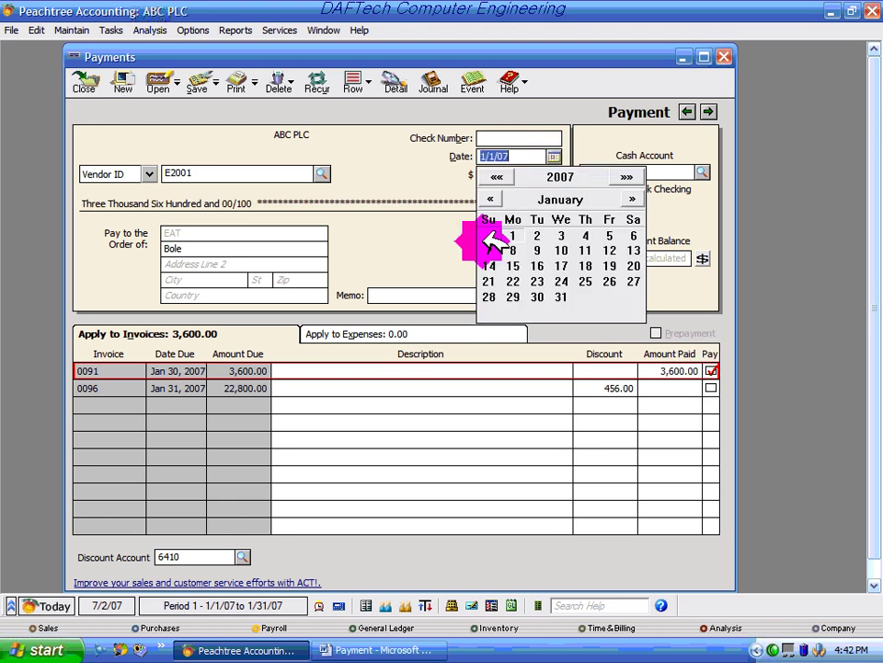
click(541, 250)
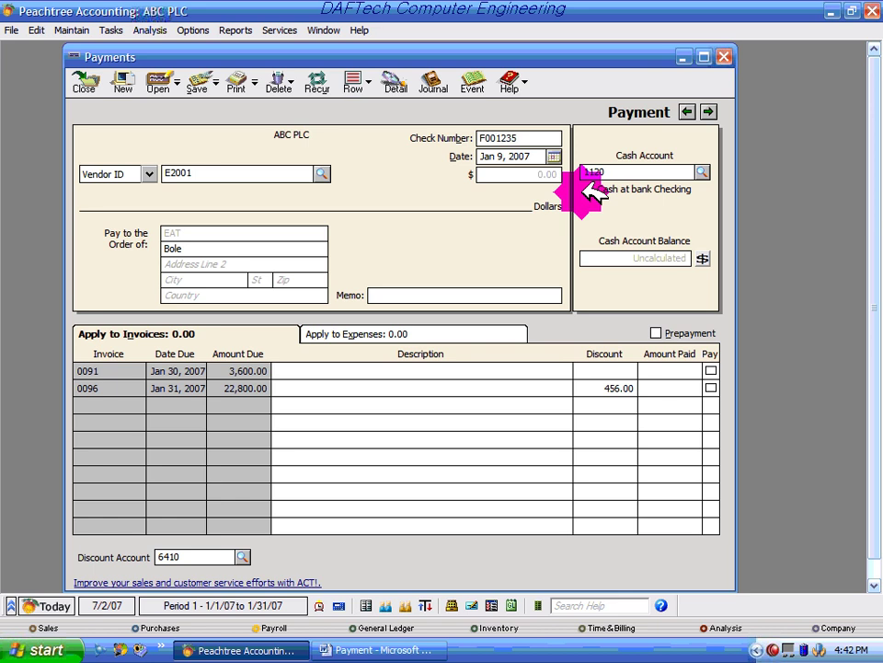
Step: Complete the EAT payment's check number as F0012356, checked against Word, and mark invoice 0091 for payment again
click(419, 650)
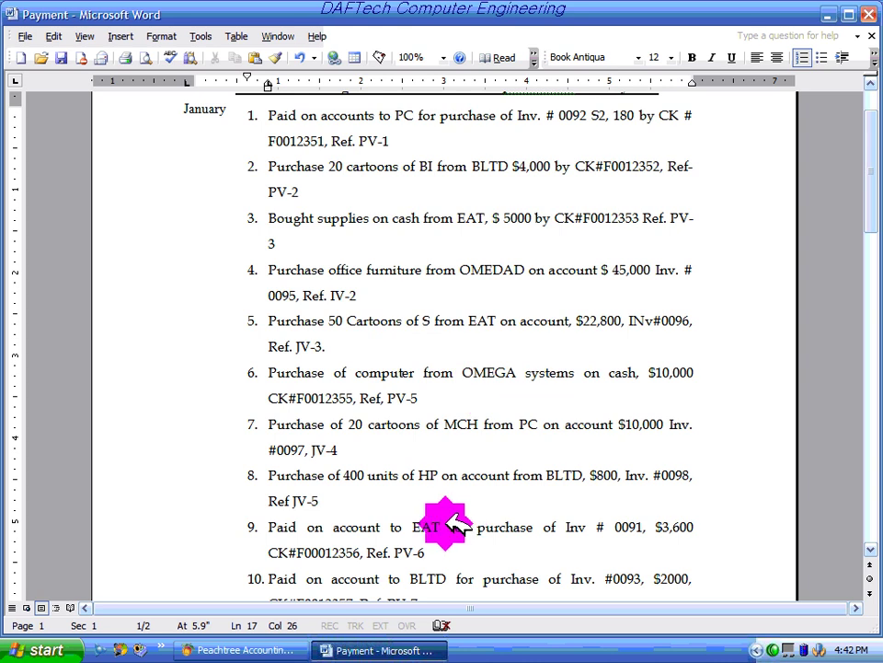
drag(444, 523, 414, 521)
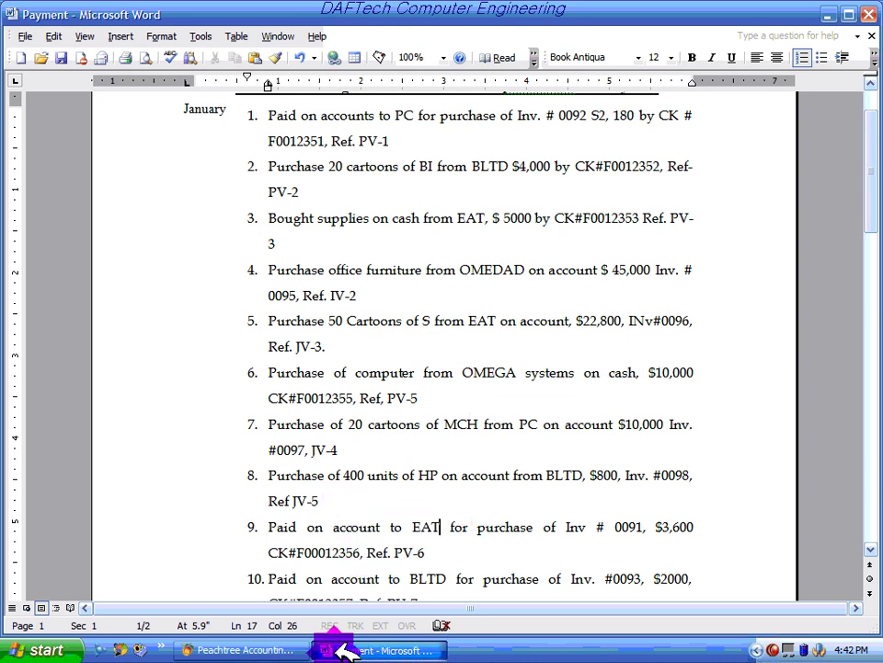
click(293, 644)
click(558, 137)
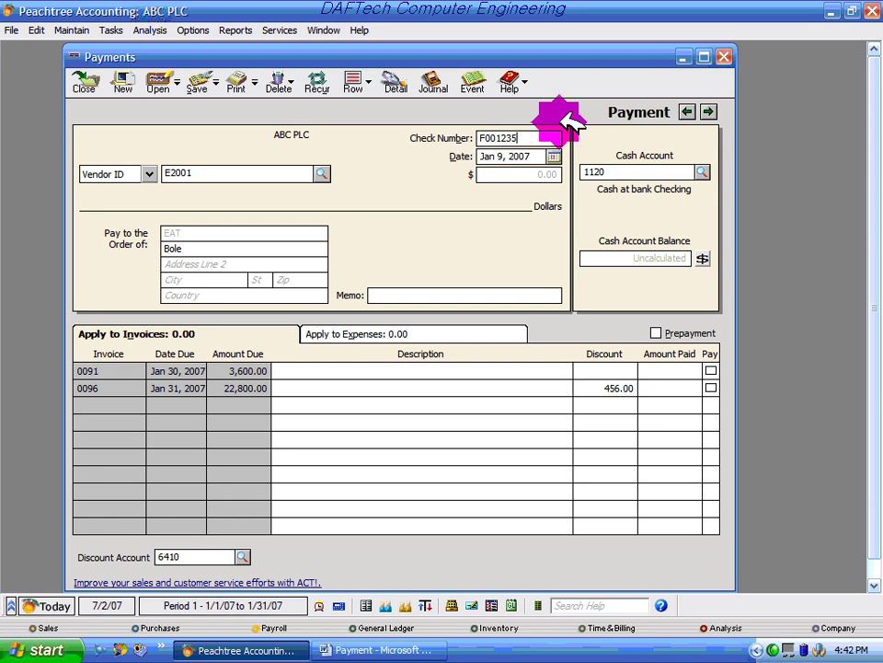
click(711, 369)
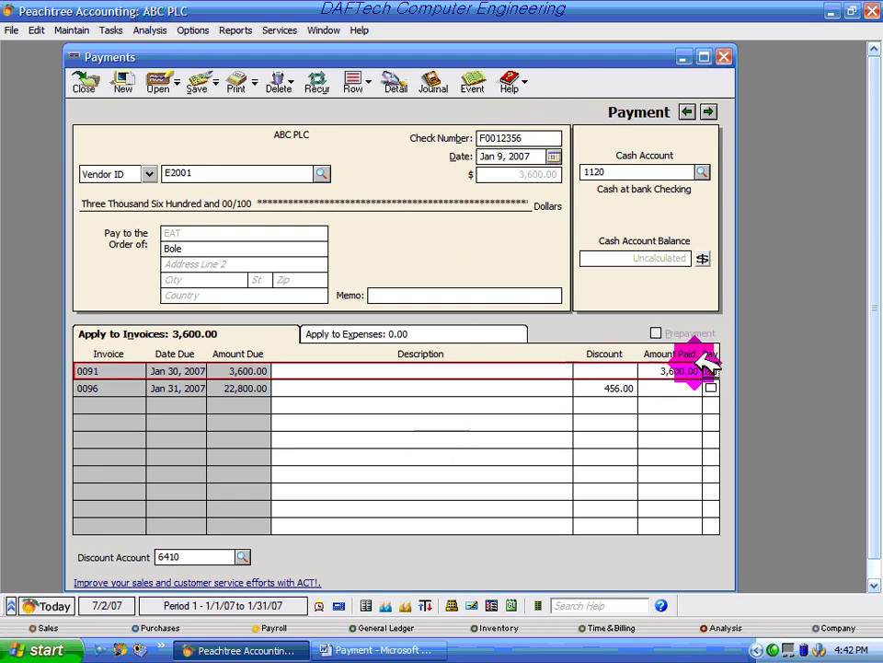
Step: Review the journal entry behind the EAT payment, save the payment and close the Payments form
click(432, 81)
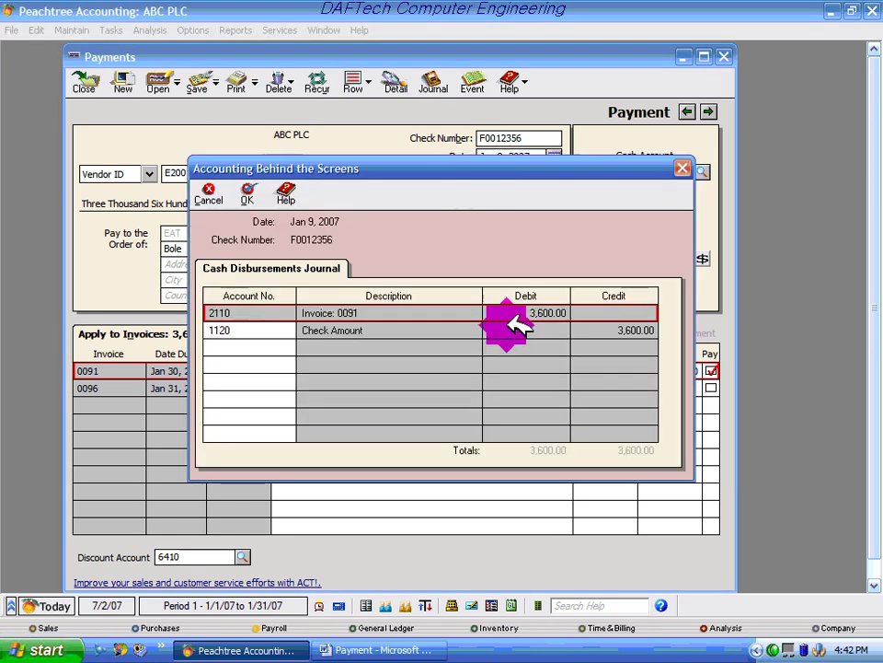
click(257, 193)
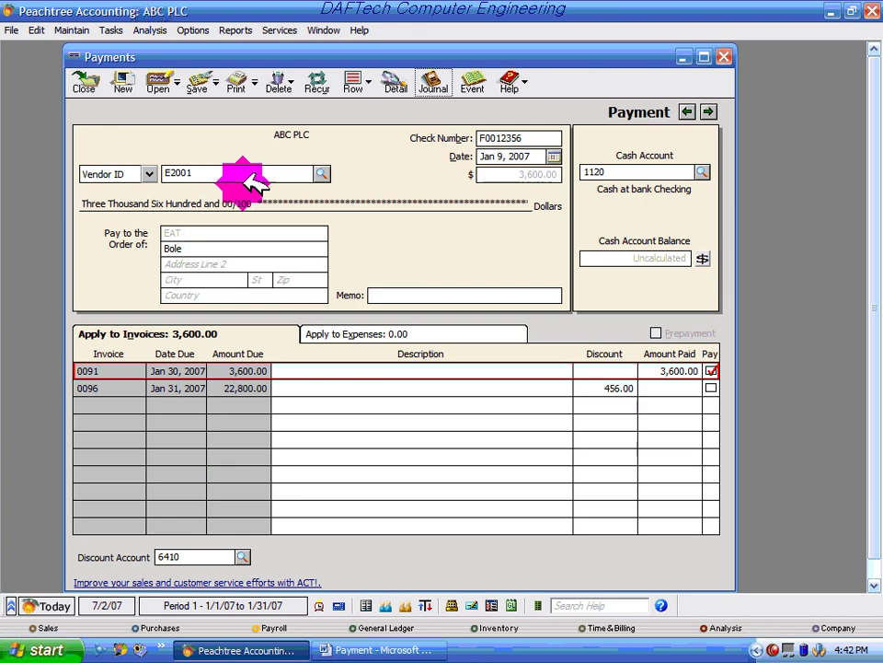
click(197, 81)
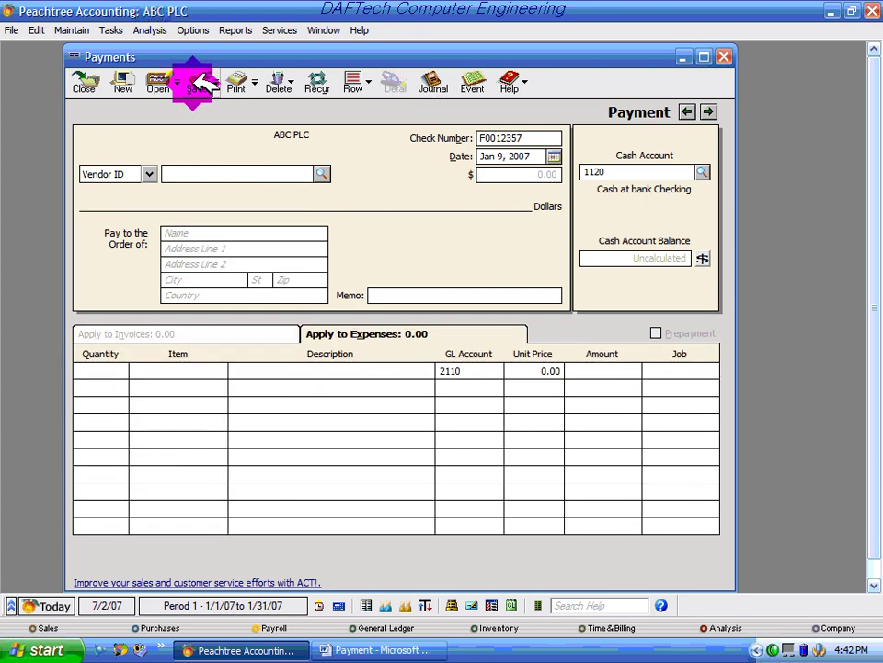
click(725, 57)
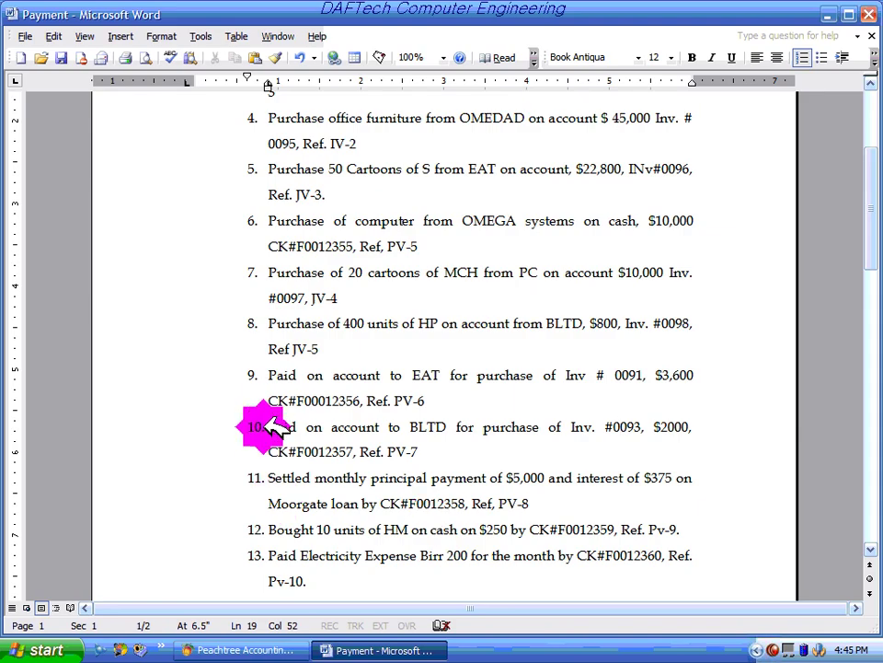
Step: Review transaction 10, the payment to BLTD, in the Word document and return to Peachtree Accounting
drag(268, 426, 649, 427)
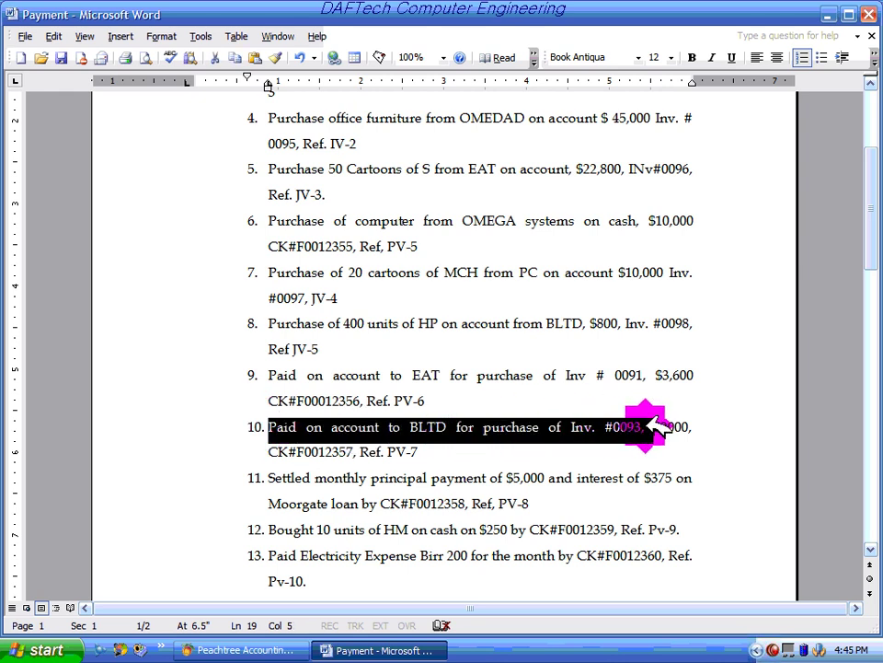
drag(404, 452, 301, 435)
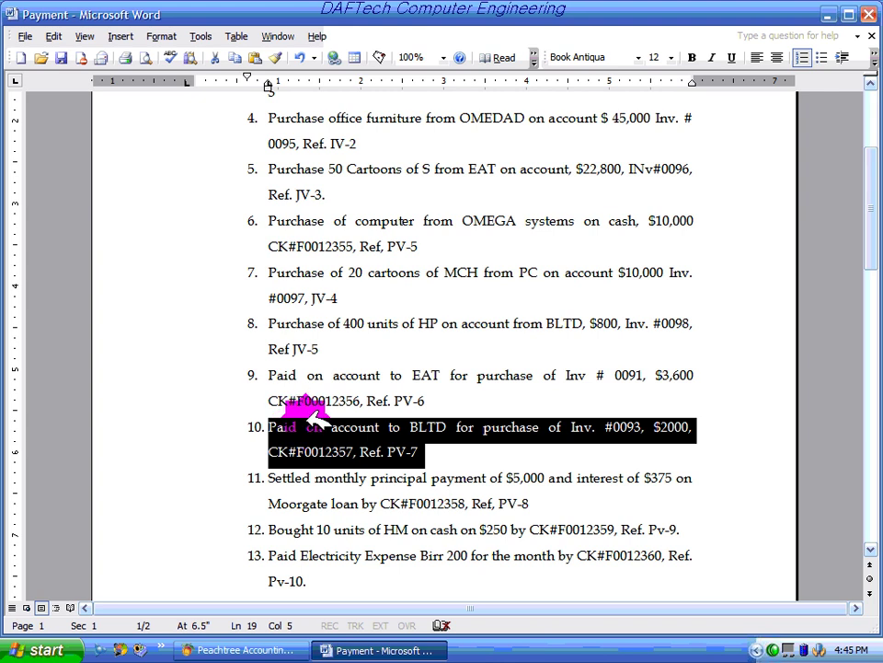
click(257, 649)
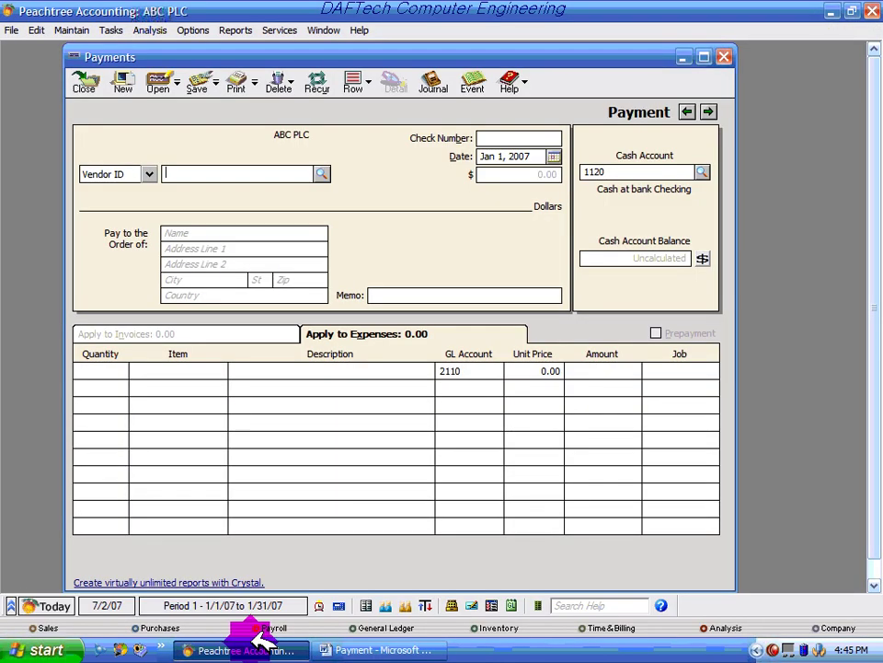
click(724, 57)
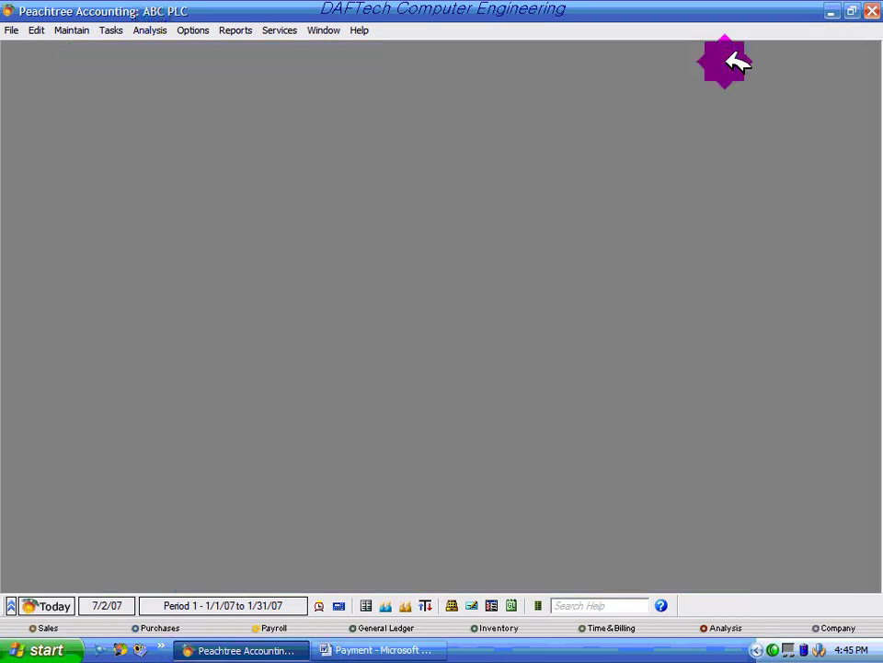
click(115, 33)
click(147, 230)
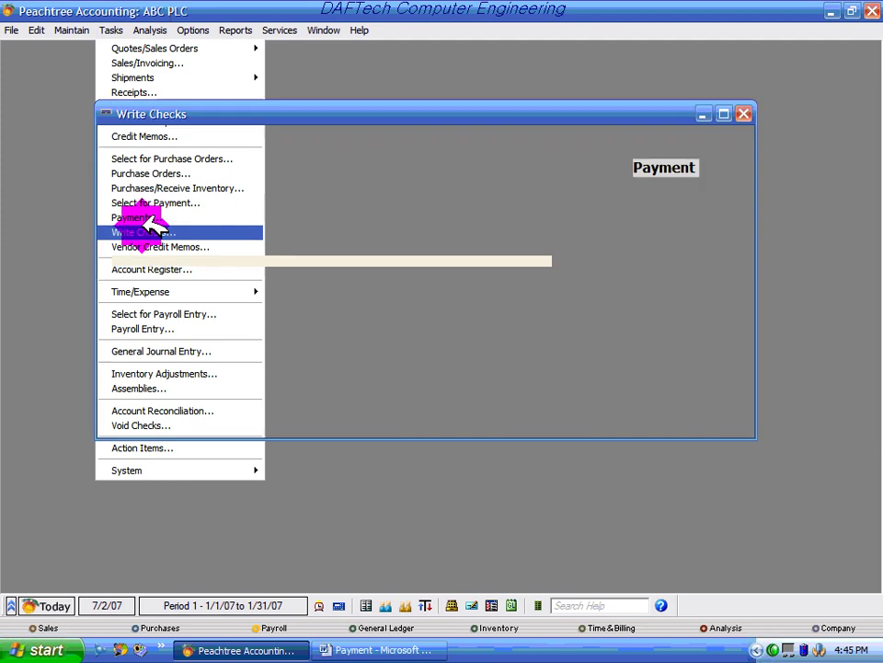
click(727, 113)
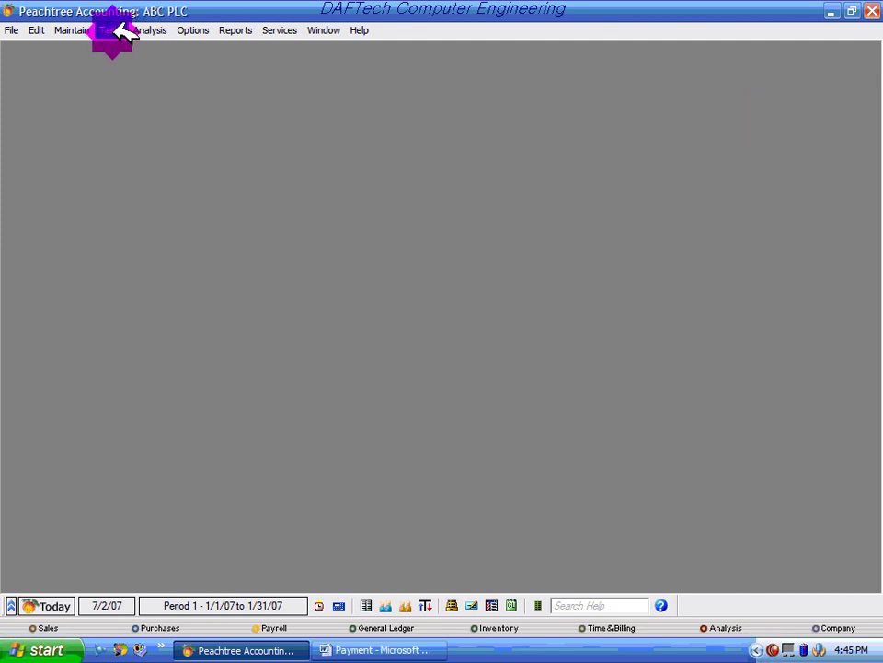
Step: Start a new payment for vendor B2001 (BLTD)
click(115, 31)
click(138, 217)
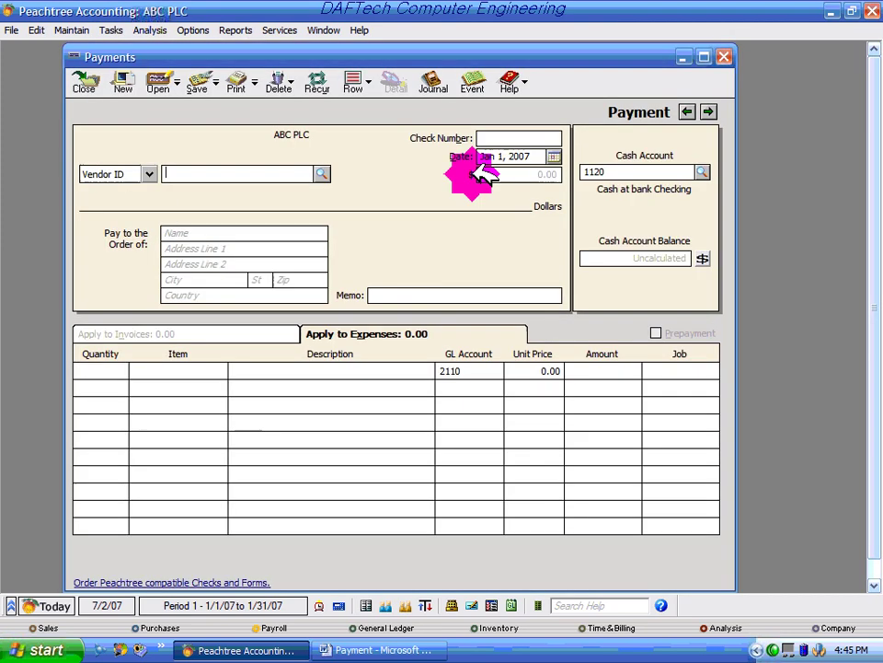
click(321, 173)
click(296, 188)
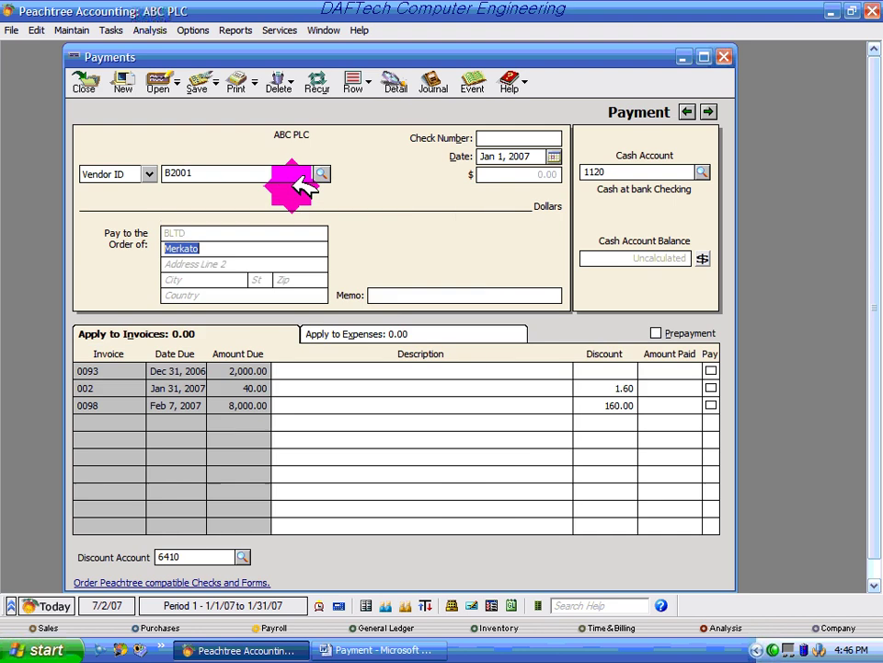
Step: Set the BLTD payment's check number to F0012357, checked against Word, and its date to Jan 10, 2007
click(102, 370)
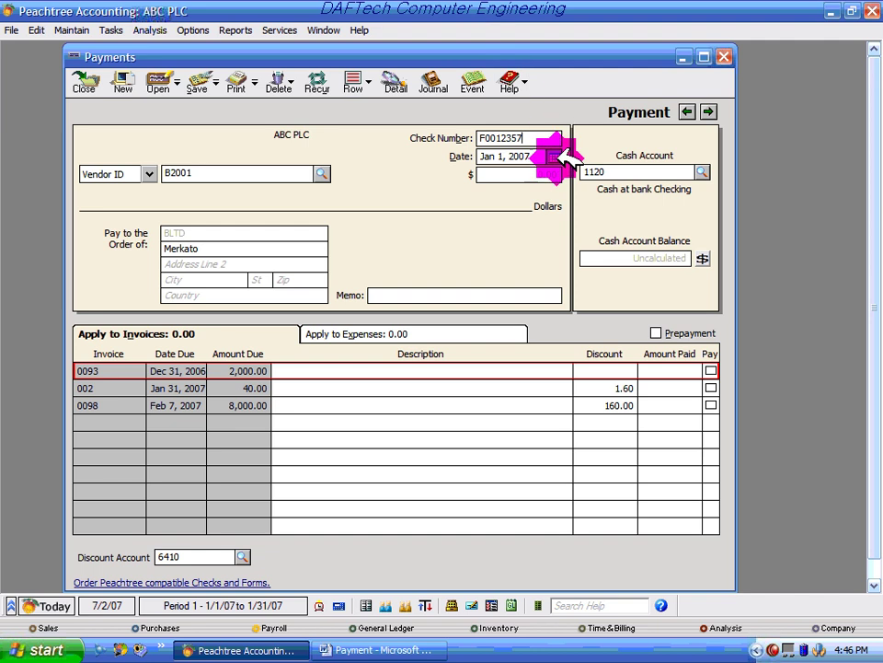
click(553, 156)
click(377, 650)
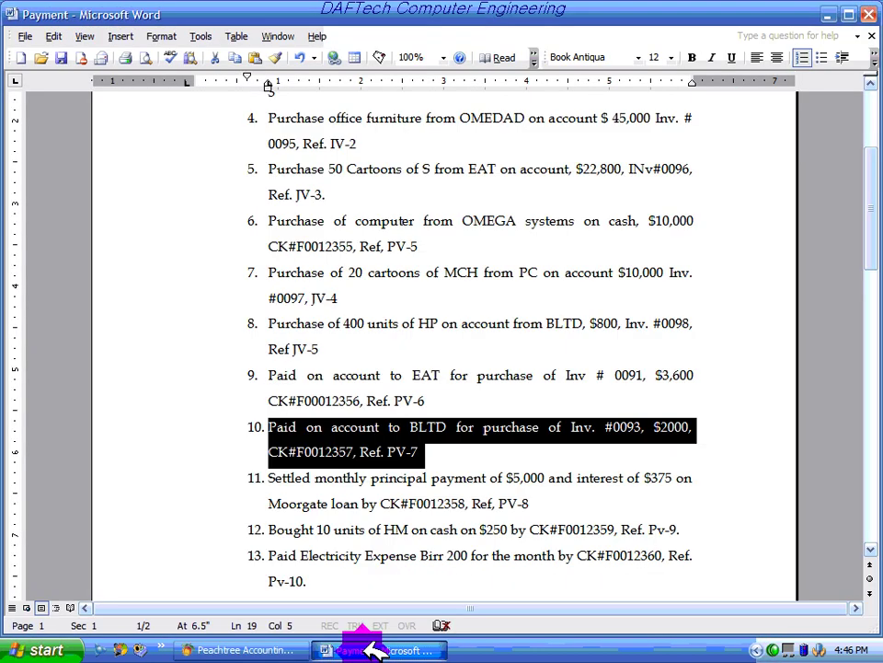
click(374, 649)
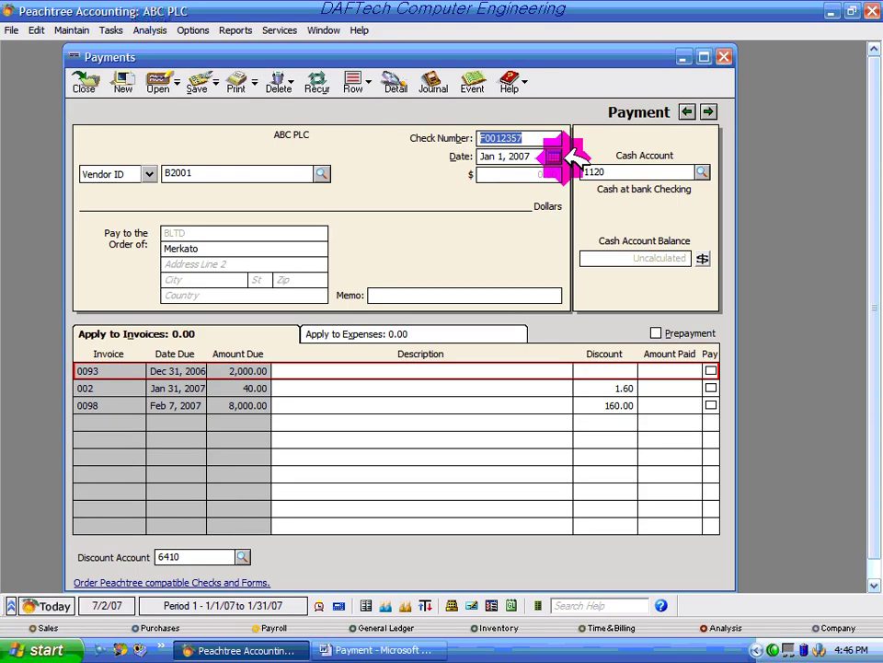
click(553, 156)
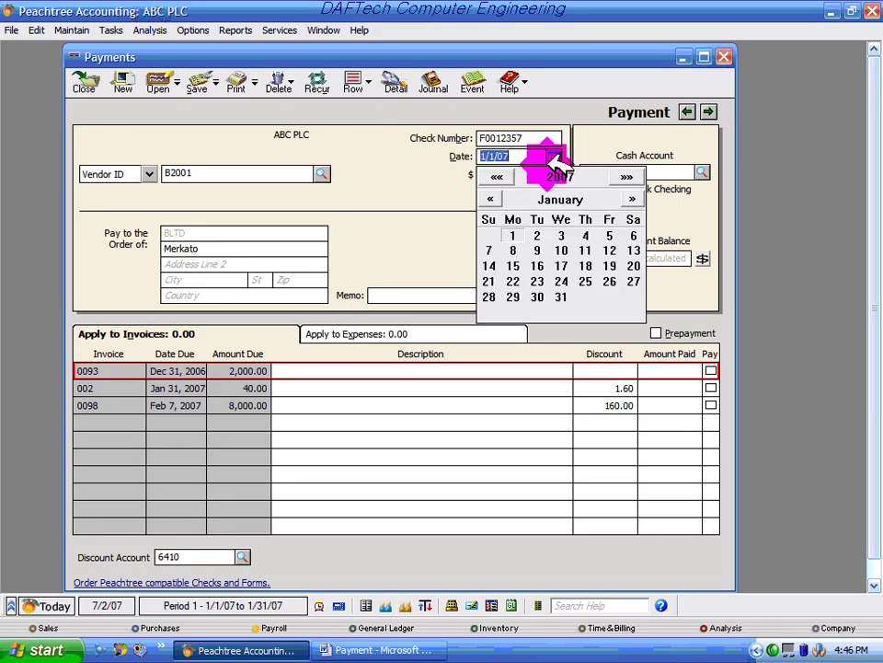
click(560, 250)
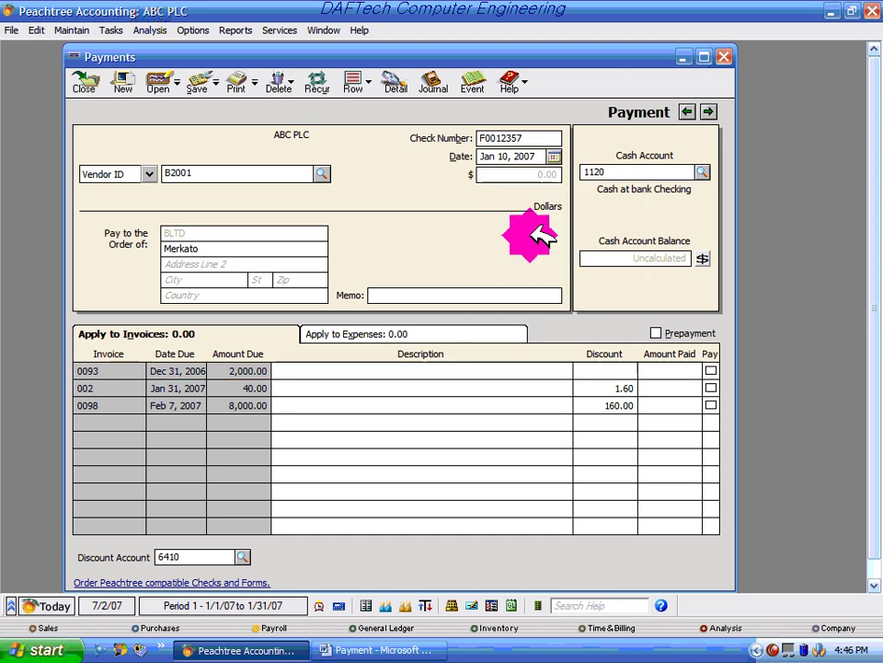
click(419, 297)
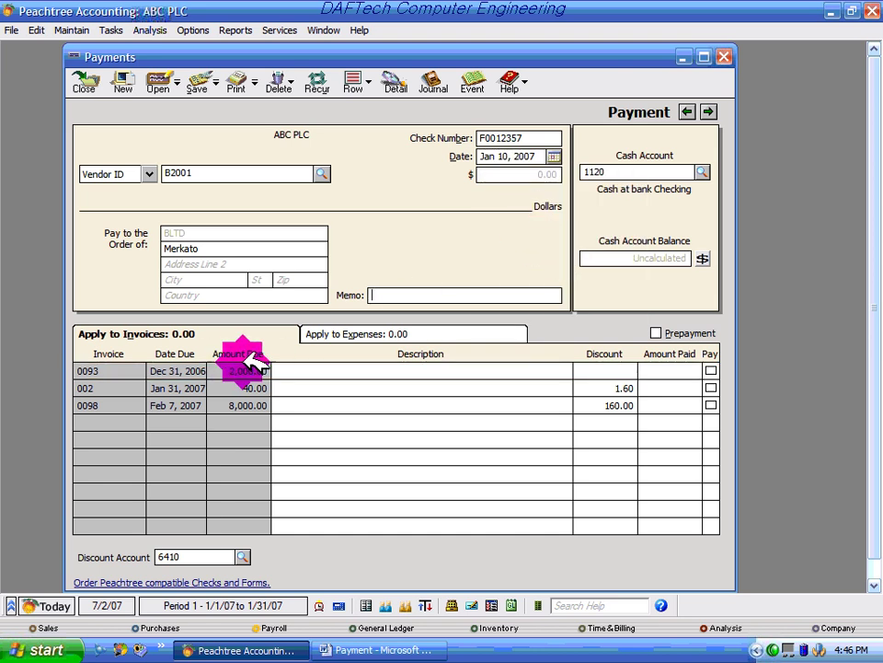
Step: Apply the BLTD payment to invoice 0093, check its journal entry, and save and close the payment
click(711, 370)
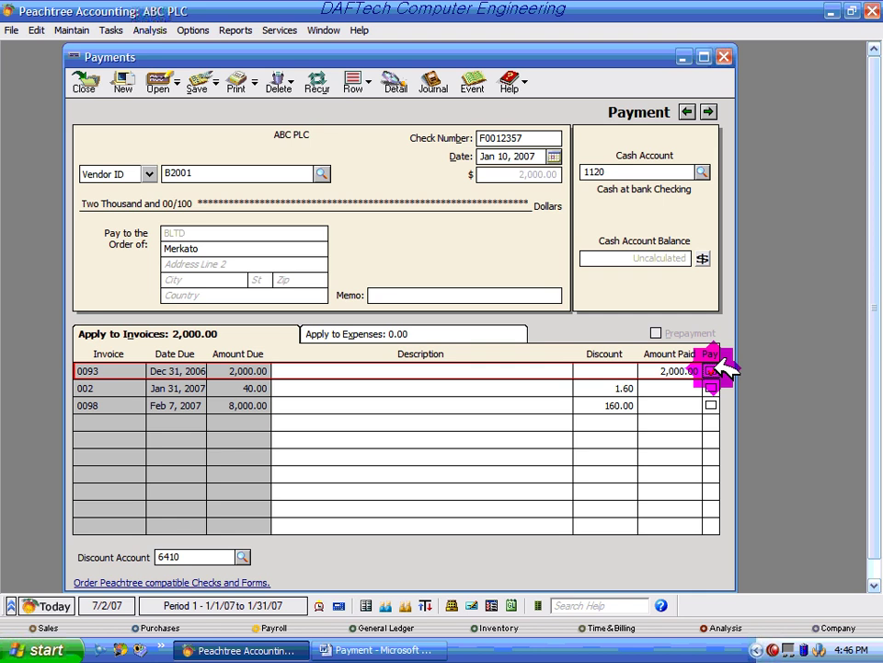
click(437, 85)
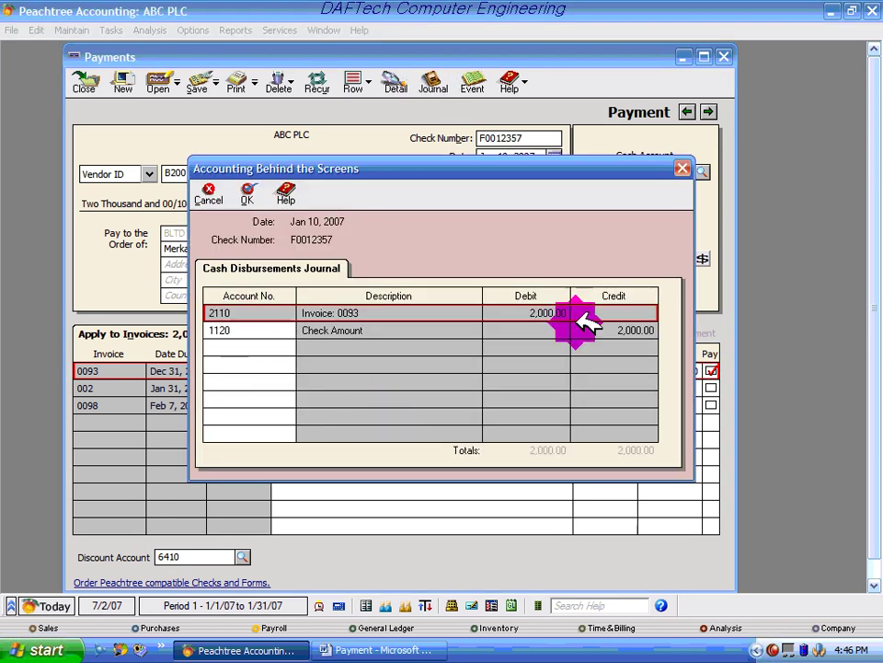
click(396, 332)
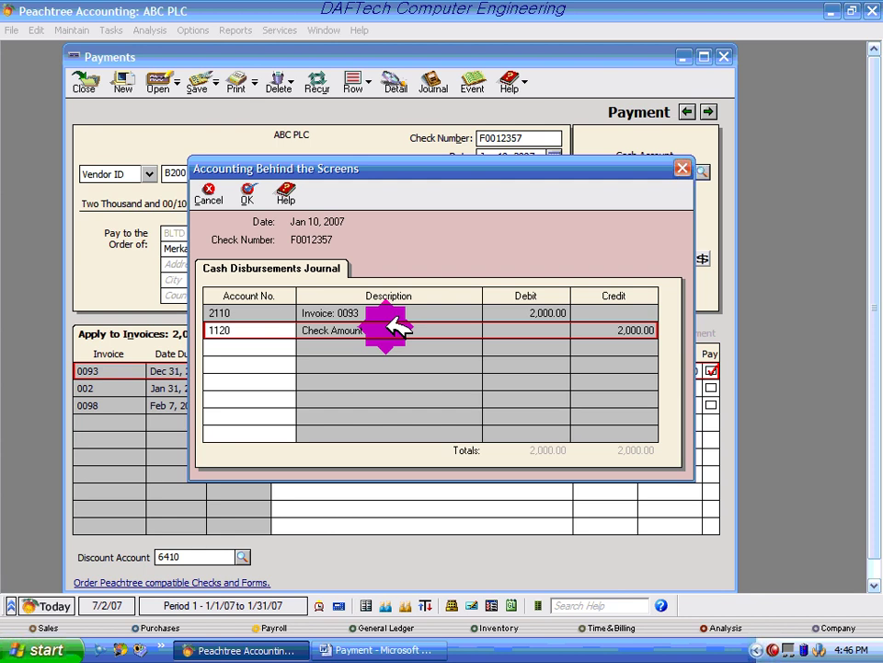
click(247, 194)
click(198, 86)
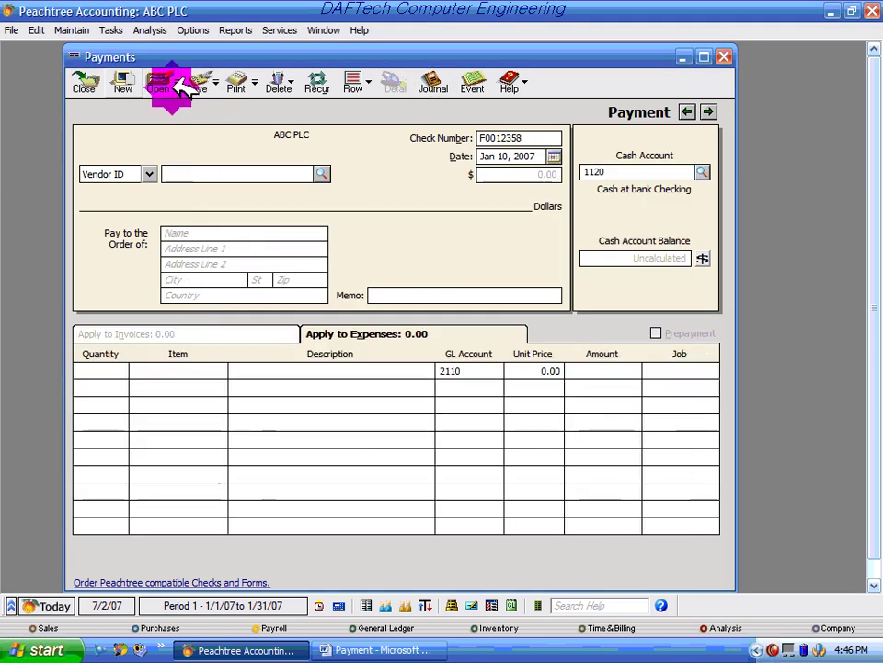
click(87, 81)
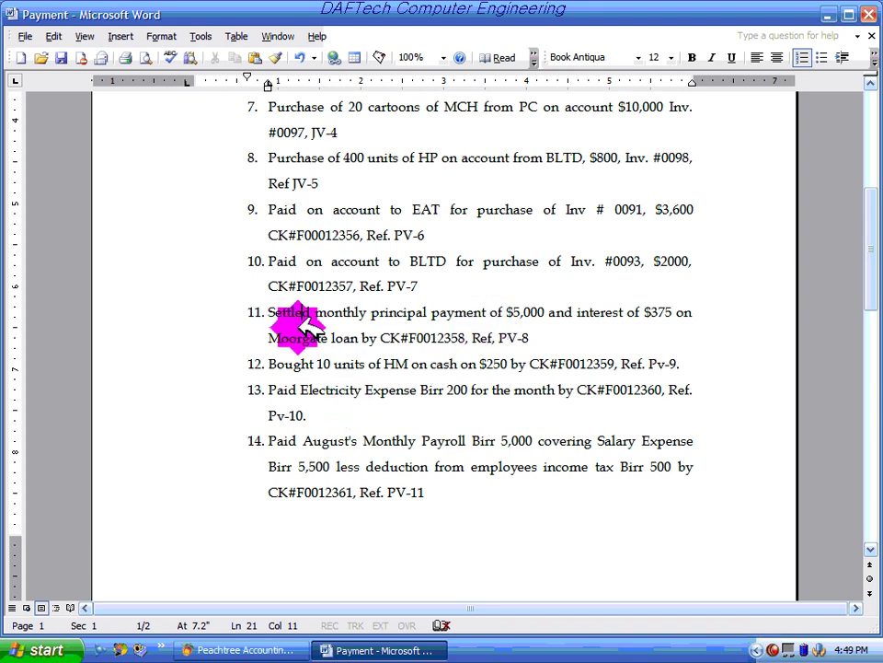
Step: Review transaction 11, the Moorgate loan principal and interest payment, in the Word document and return to Peachtree Accounting
drag(361, 339, 291, 329)
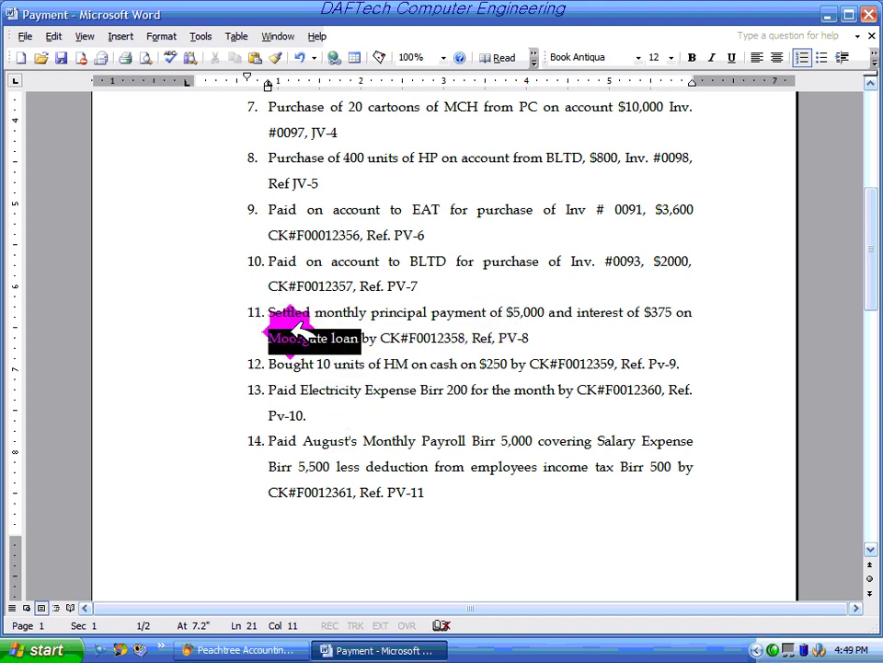
drag(548, 313, 515, 309)
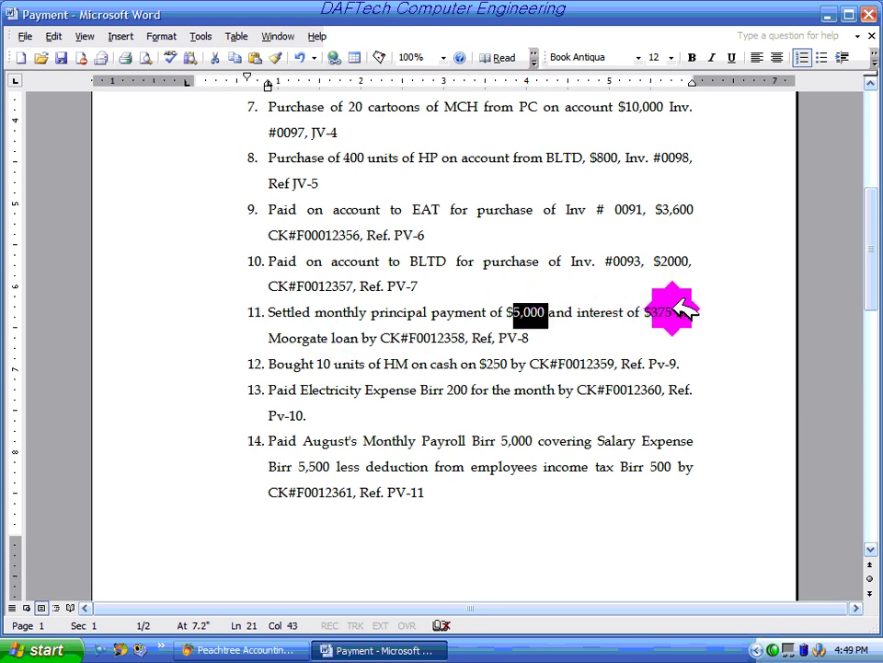
drag(673, 311, 652, 311)
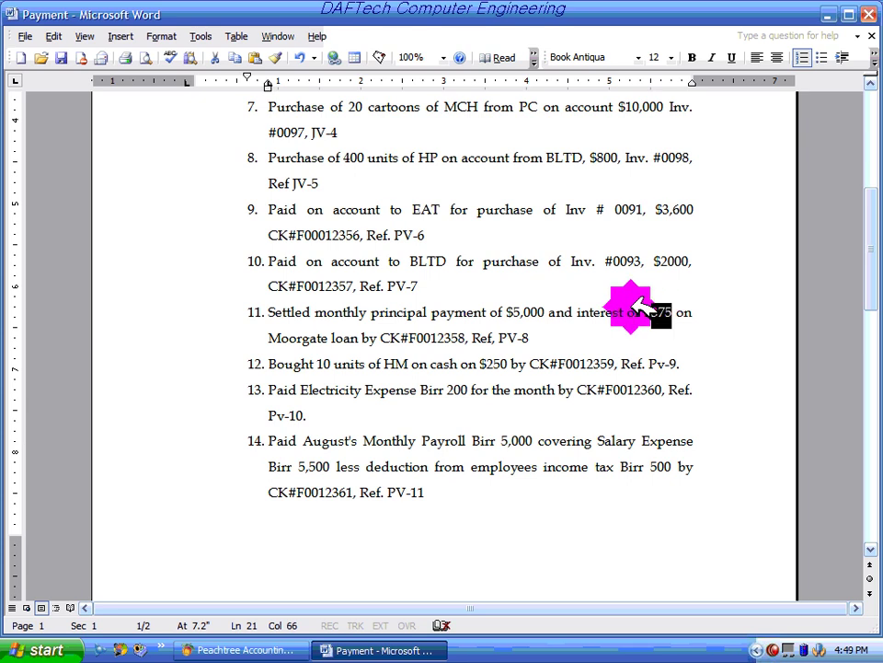
click(530, 310)
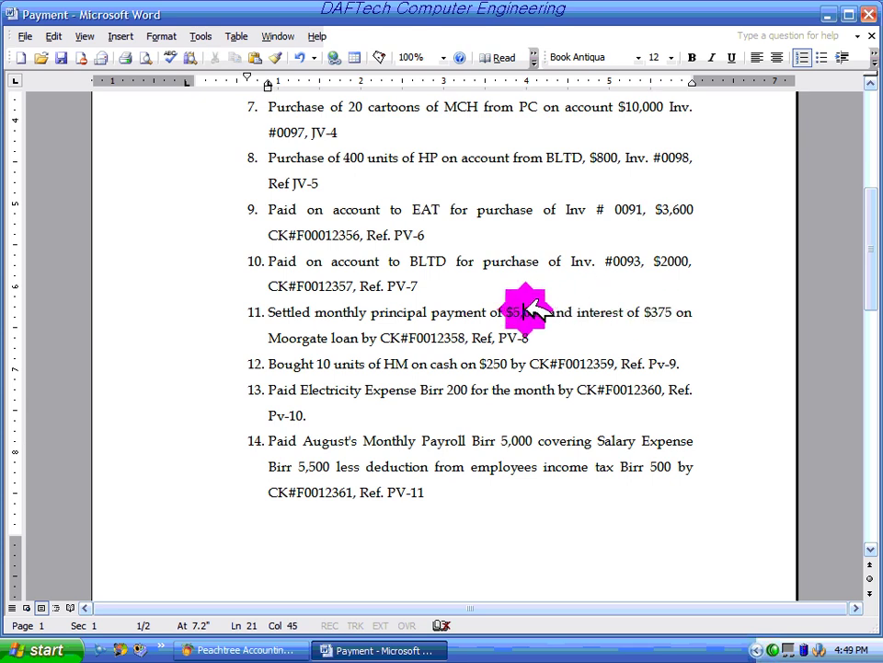
click(659, 307)
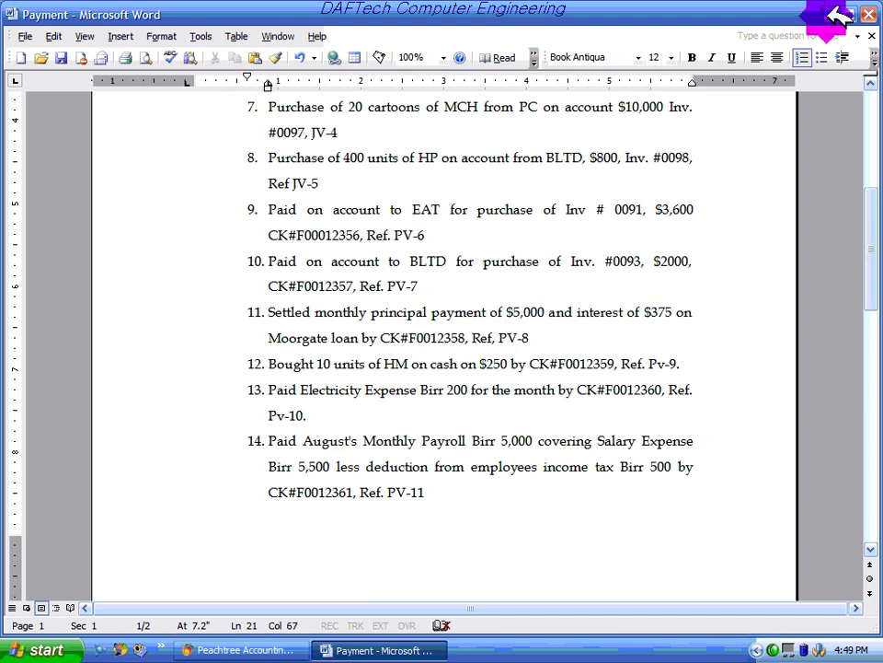
double_click(661, 313)
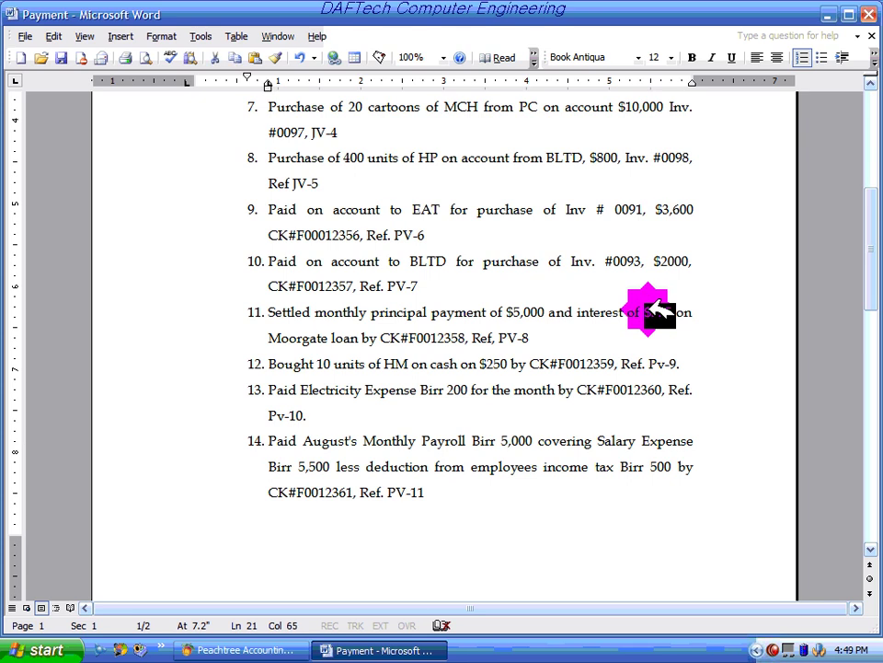
double_click(522, 311)
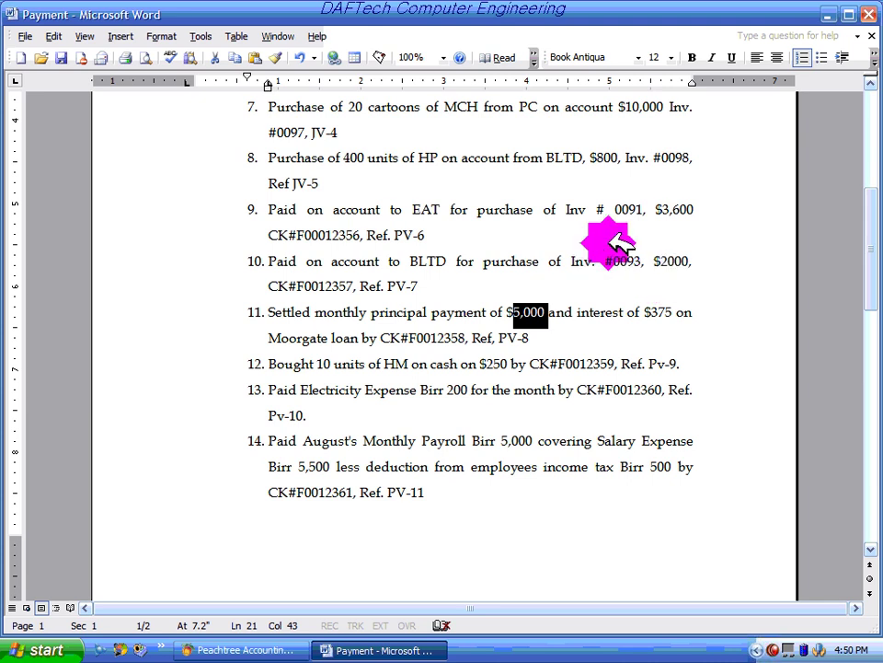
click(828, 14)
click(112, 29)
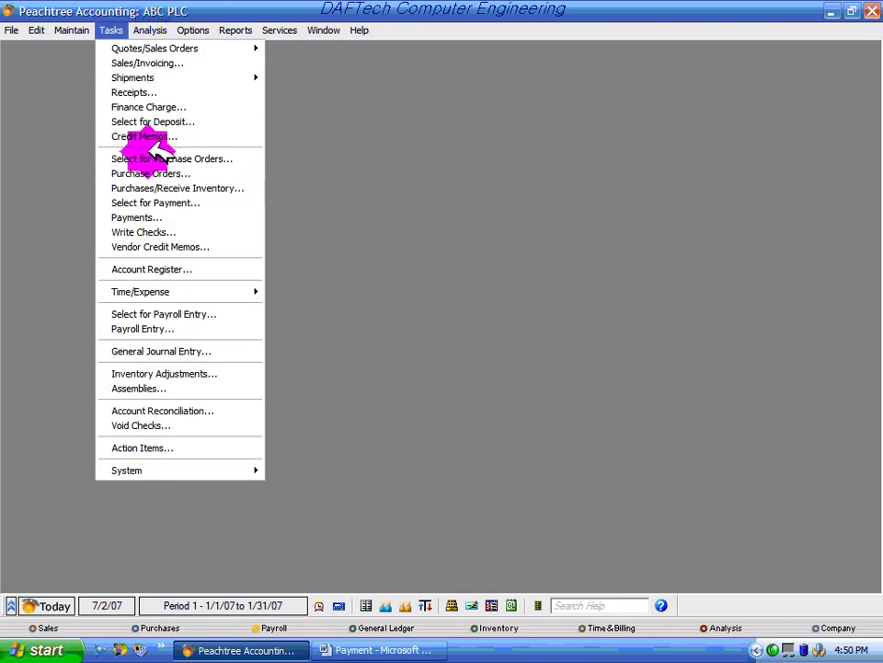
click(161, 217)
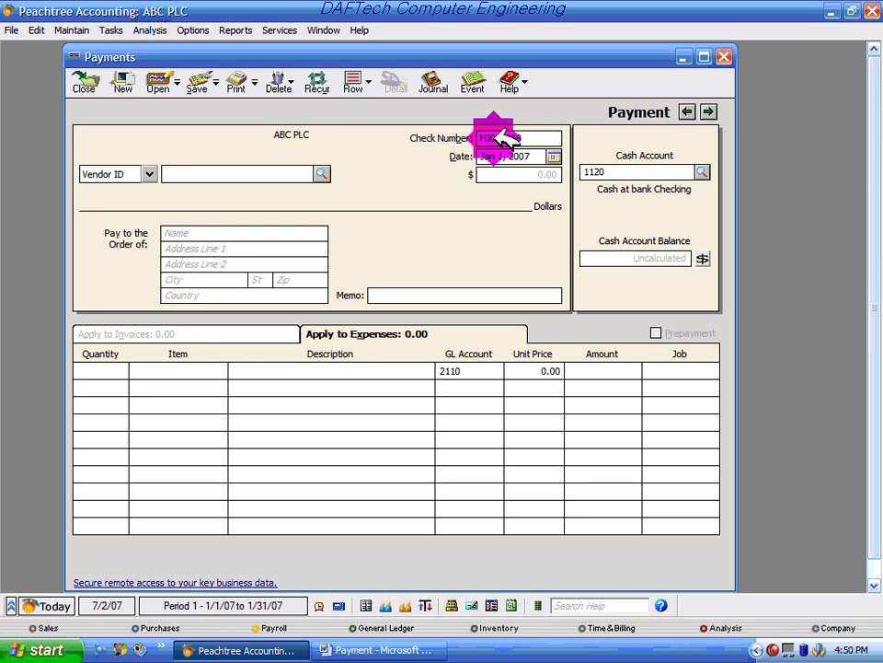
click(402, 650)
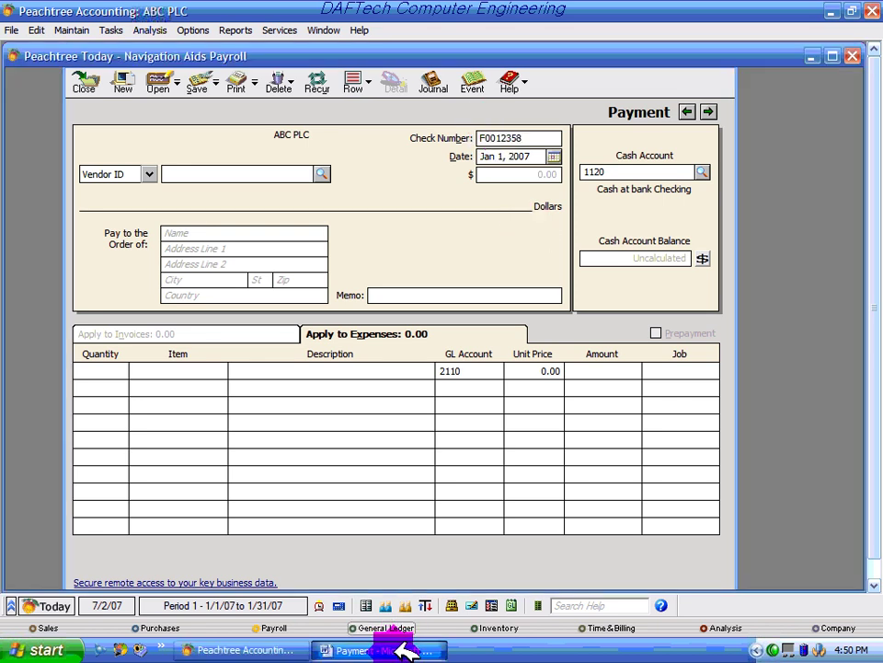
click(402, 650)
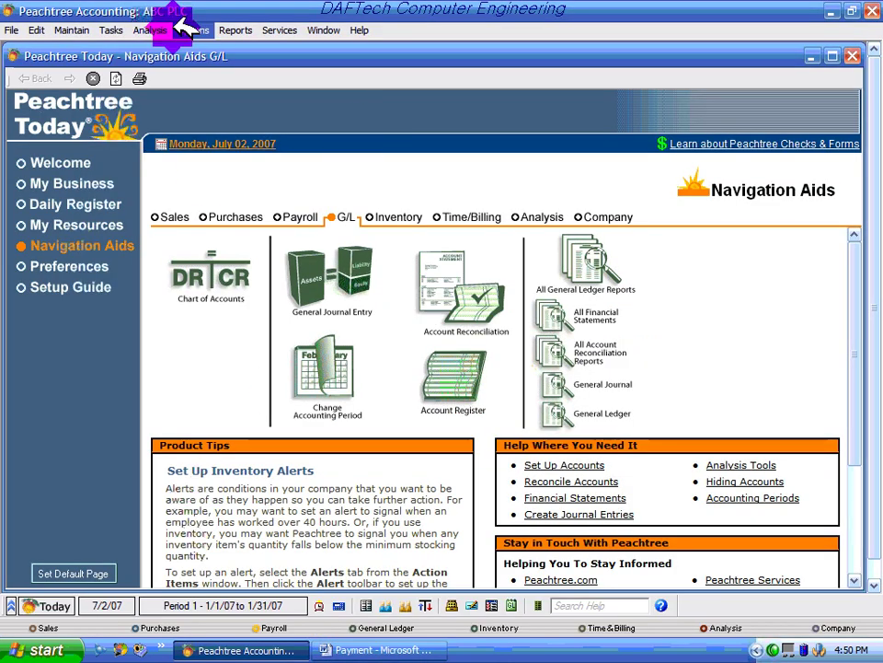
Step: Open the Payments form for a new payment and set its date to Jan 11, 2007
click(111, 30)
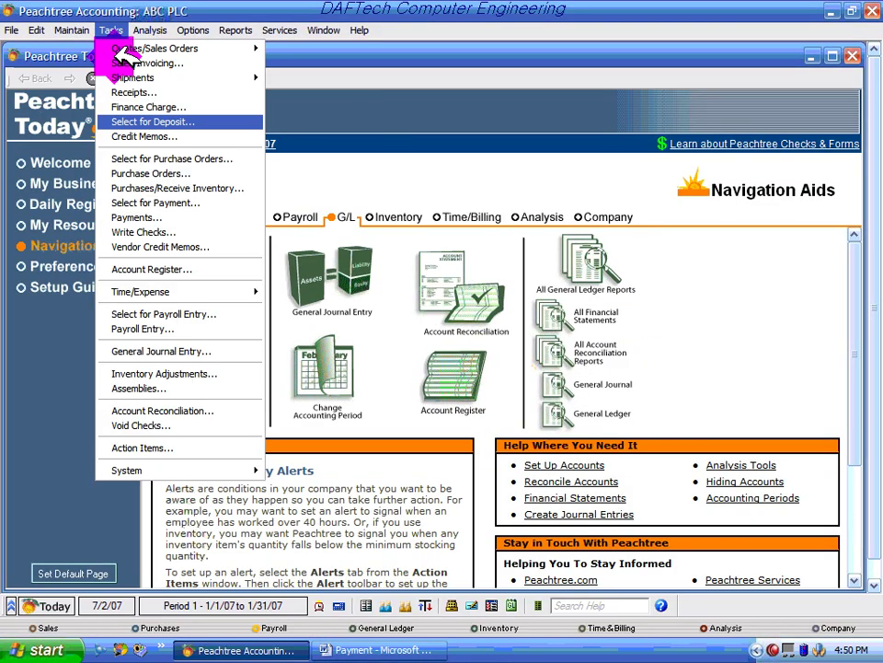
click(138, 217)
click(555, 156)
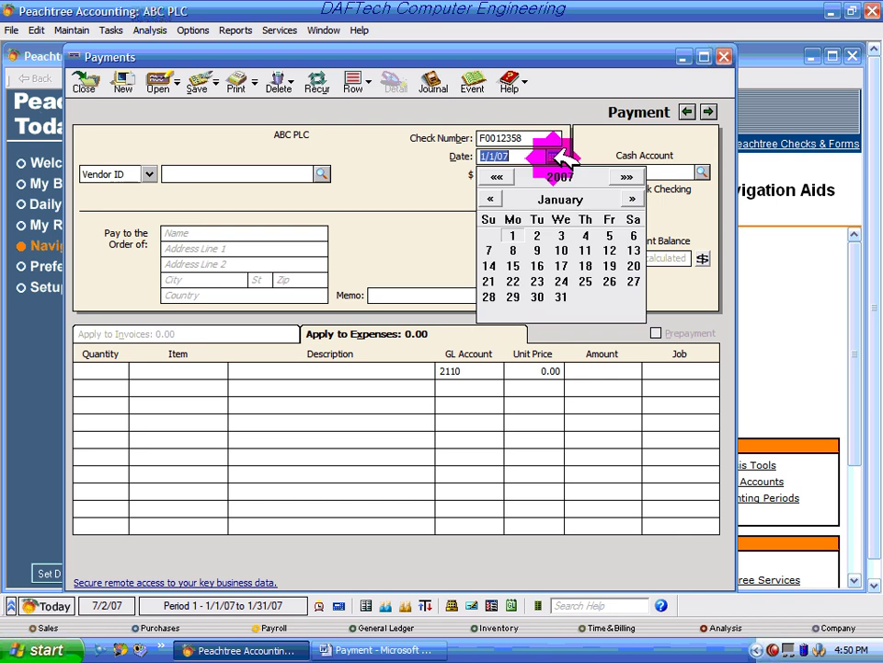
click(586, 251)
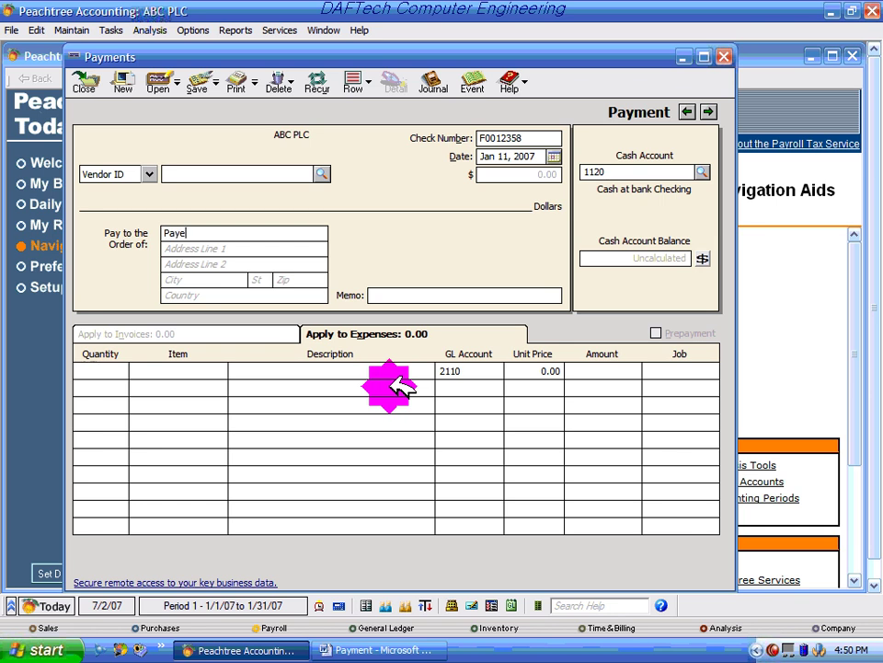
Step: Enter "Pay to mortgage loan" as the payee name of the payment
text(d n)
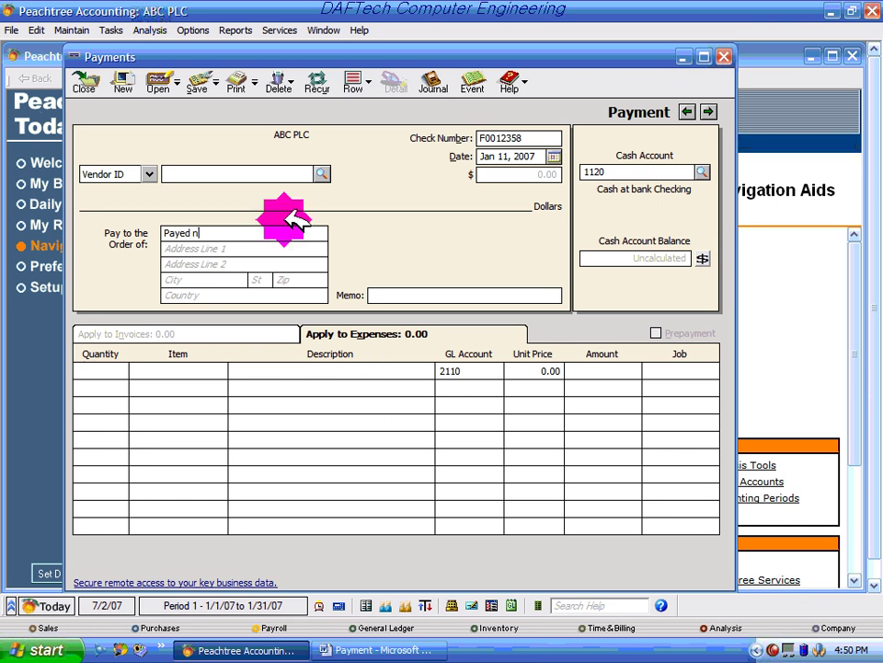
key(BackSpace)
key(BackSpace)
key(BackSpace)
key(BackSpace)
key(BackSpace)
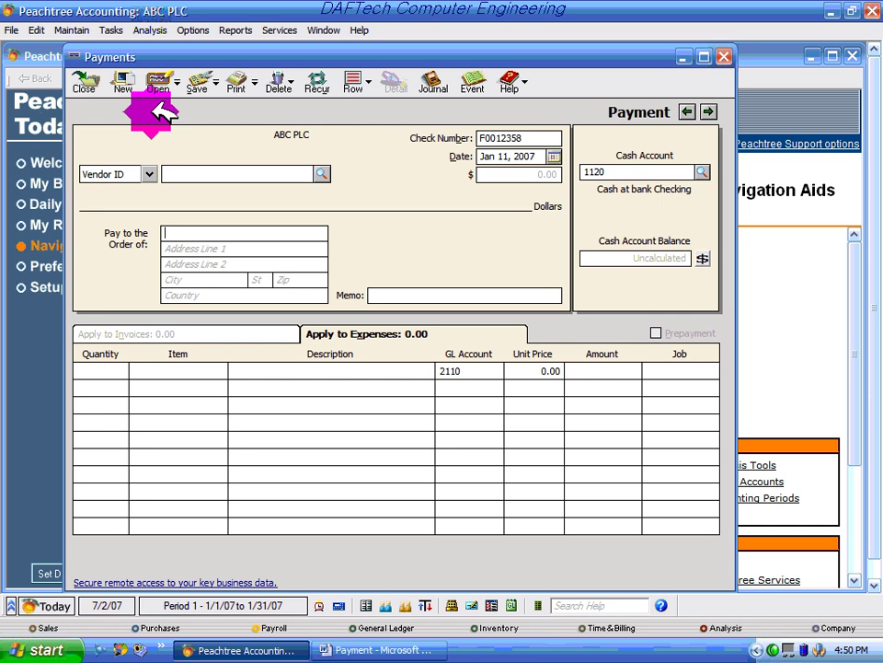
text(Pay to mortgage loan)
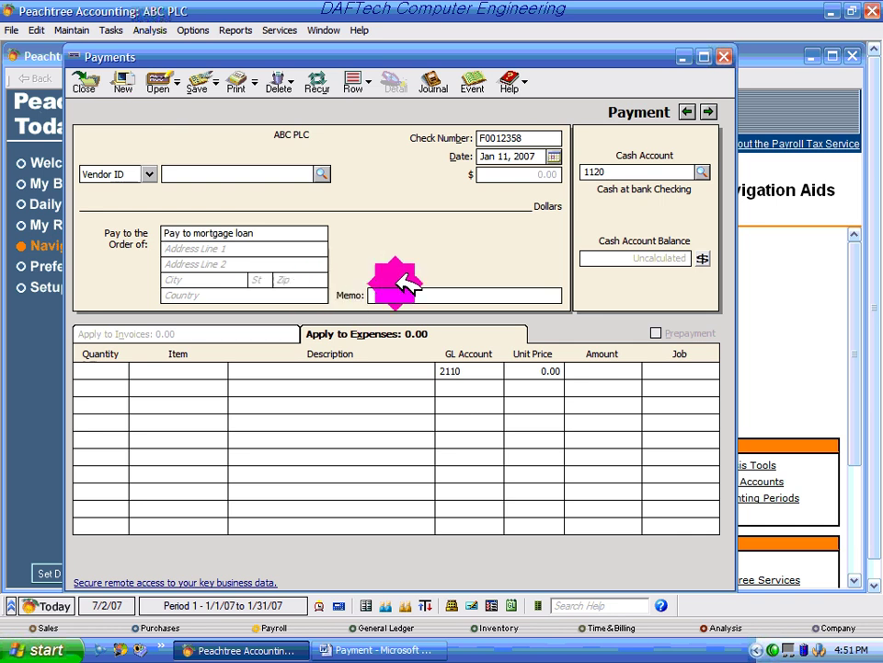
Step: Add two expense lines to the loan payment with amounts of 5000 and 375
click(609, 368)
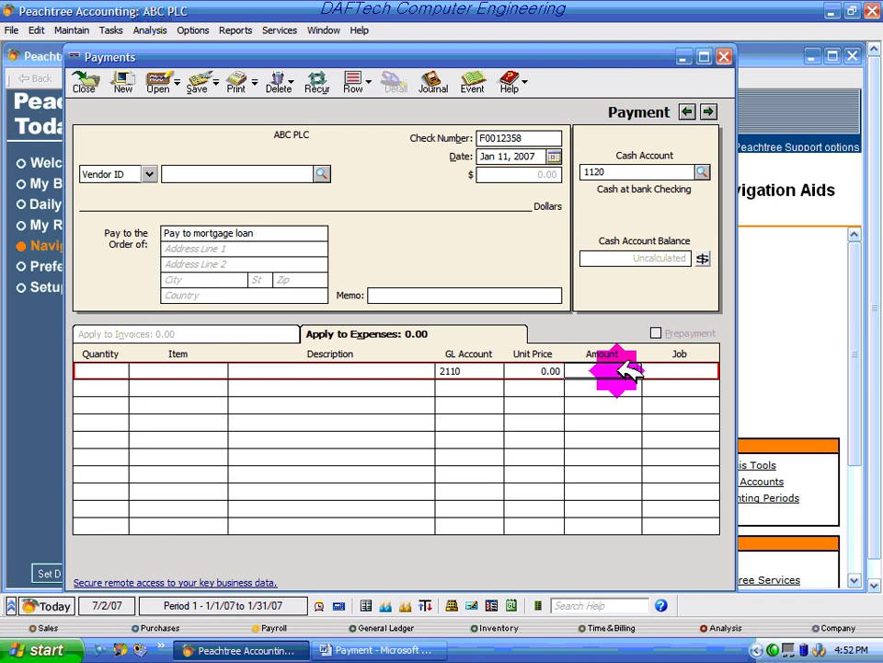
text(5000)
key(Tab)
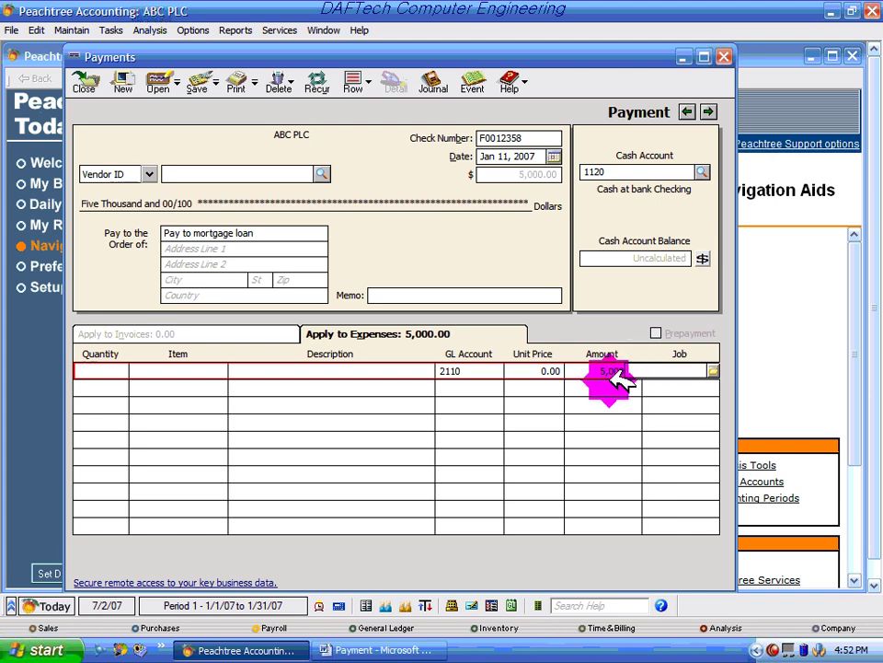
click(625, 388)
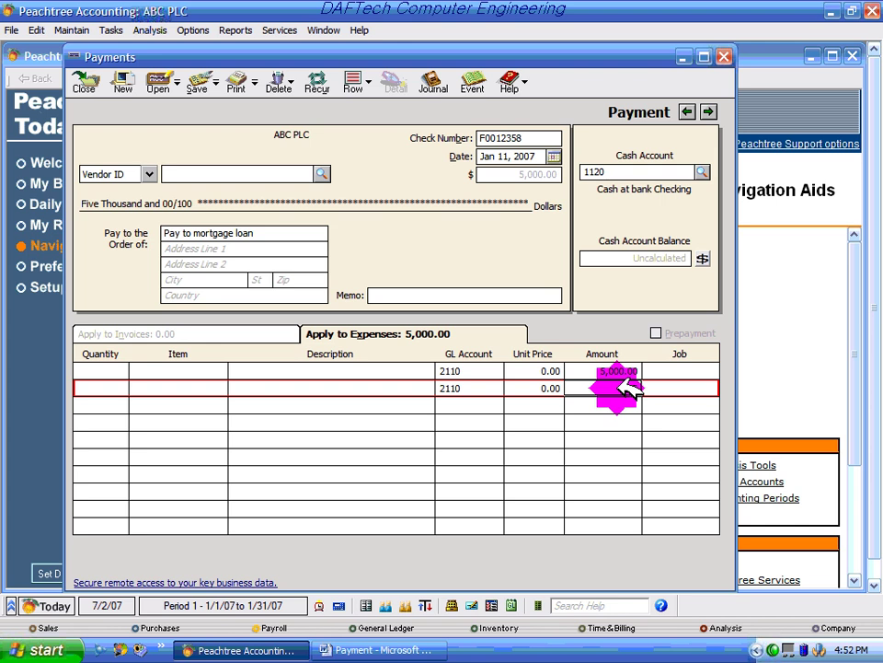
text(375)
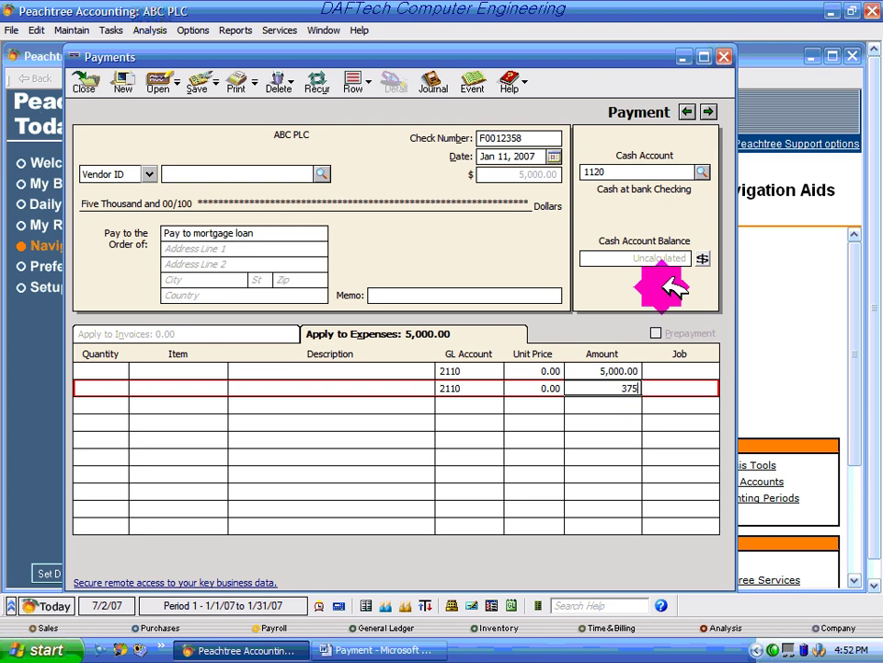
key(Tab)
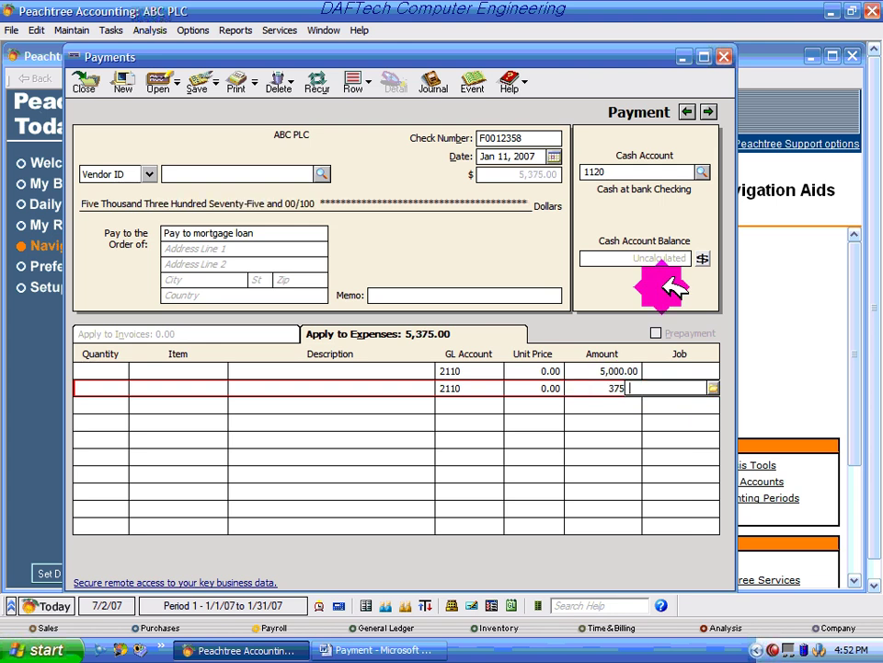
Step: In the payment's journal entry, assign the 5,000.00 debit to account 2210 Mortgage Payable
click(432, 87)
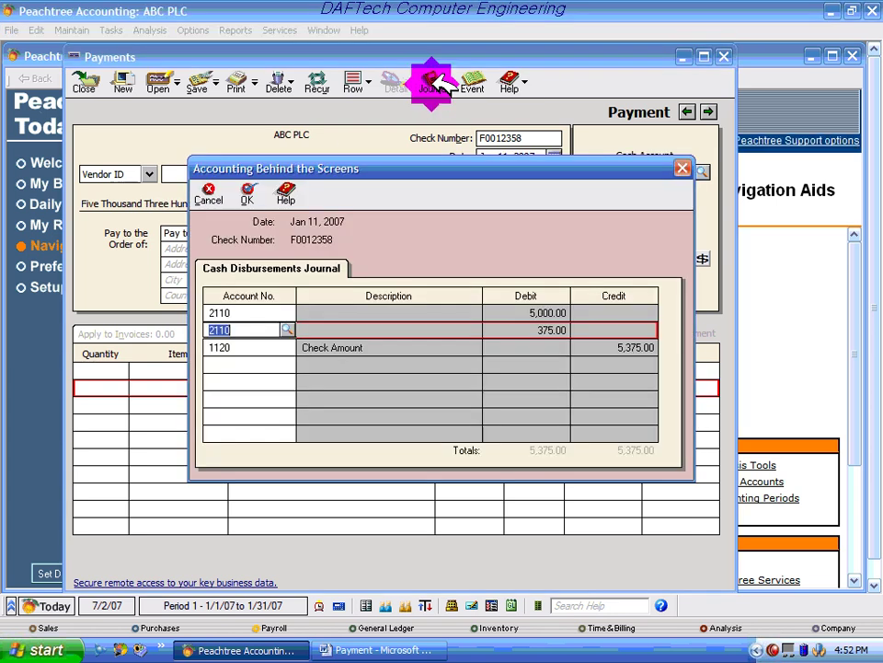
click(291, 310)
click(287, 313)
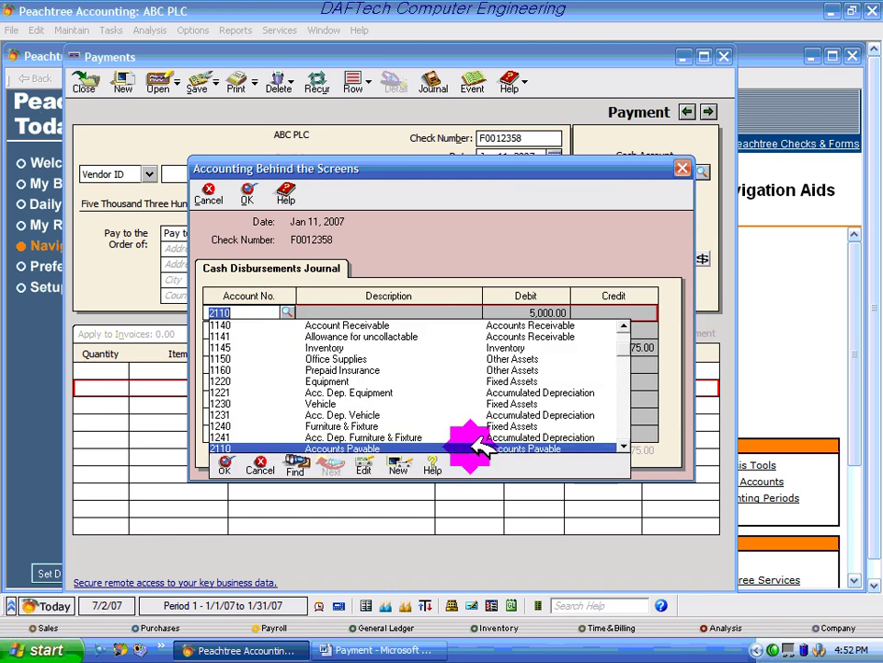
mouse_move(624, 342)
mouse_down()
mouse_move(624, 420)
mouse_move(633, 373)
mouse_move(624, 351)
mouse_move(629, 364)
mouse_up()
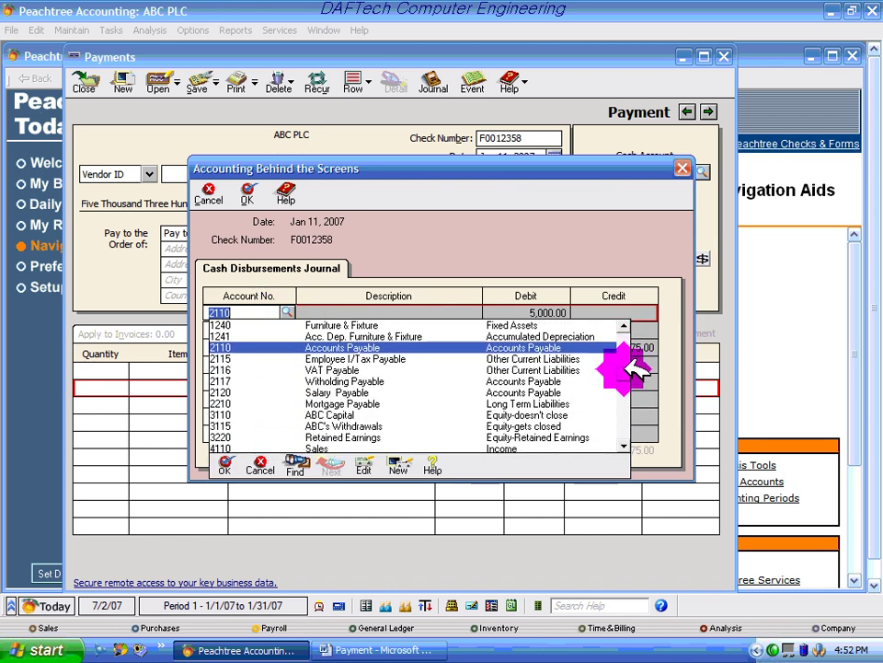
click(371, 403)
click(374, 404)
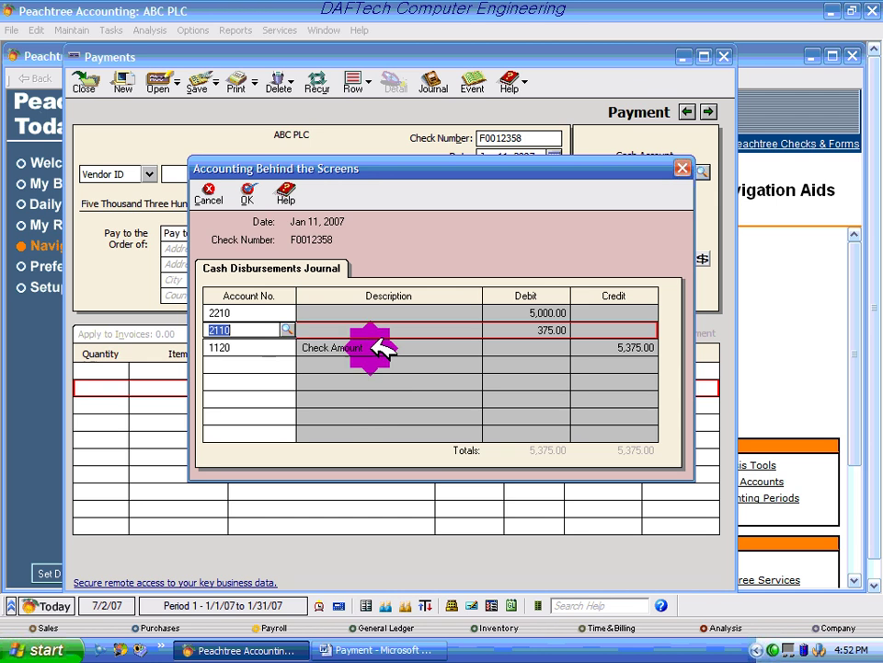
Step: Assign the 375.00 debit in the journal entry to account 6260 Interest Exp
click(287, 329)
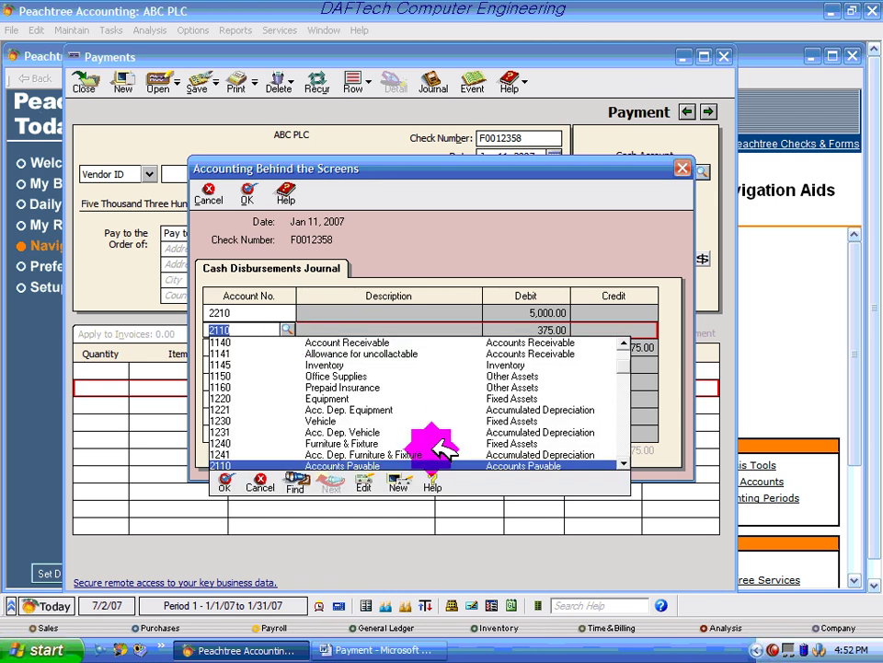
scroll(624, 362, down, 2)
scroll(626, 366, down, 6)
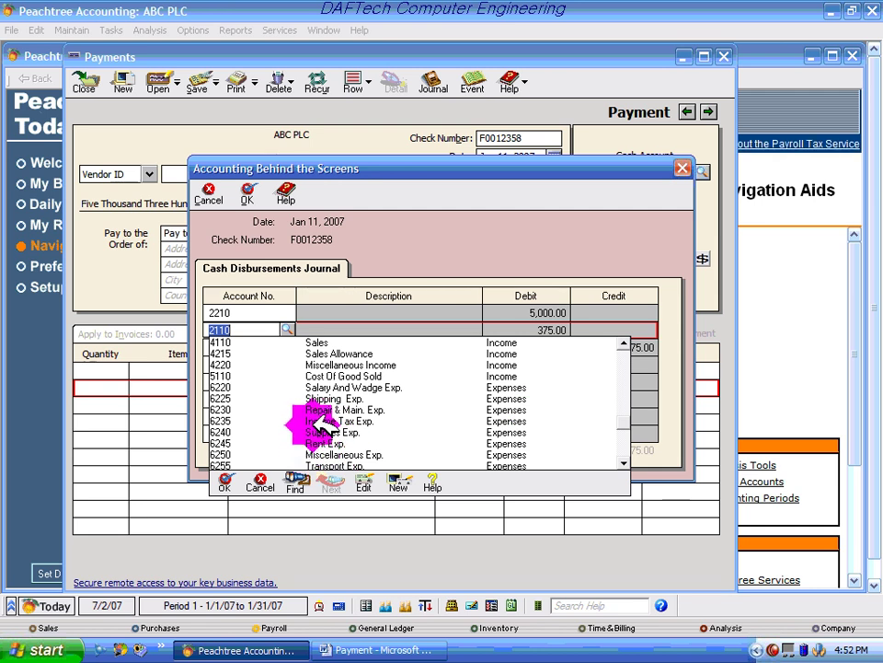
click(625, 462)
click(625, 462)
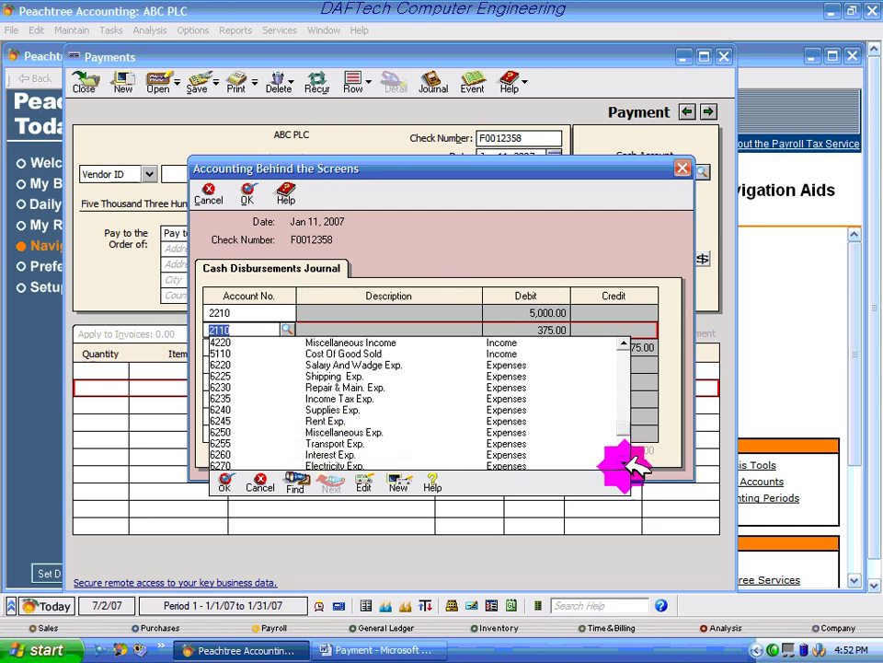
double_click(347, 455)
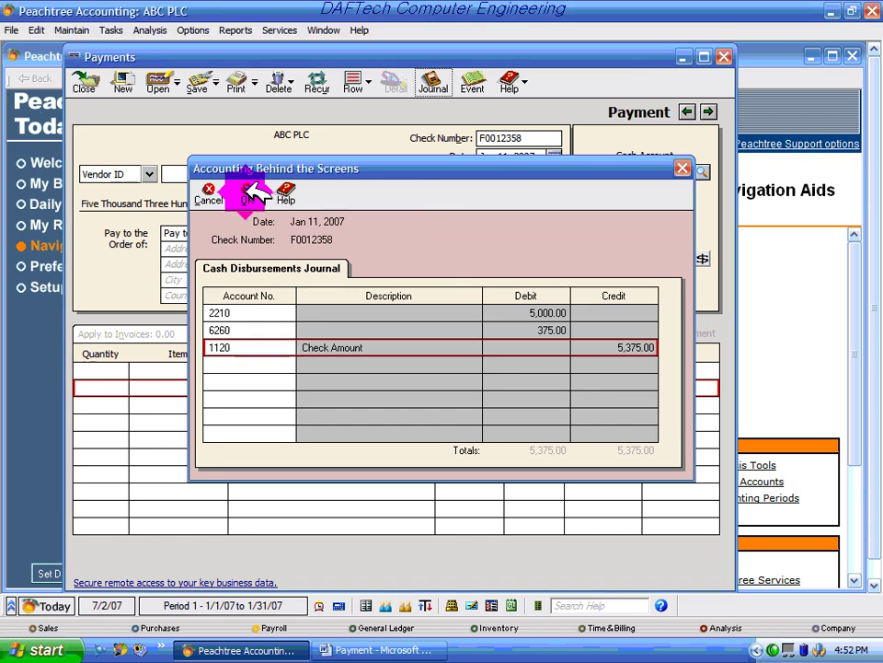
Step: Accept the journal entry's accounts, checking them on both expense lines, and save and close the mortgage loan payment
click(250, 194)
click(487, 370)
click(501, 369)
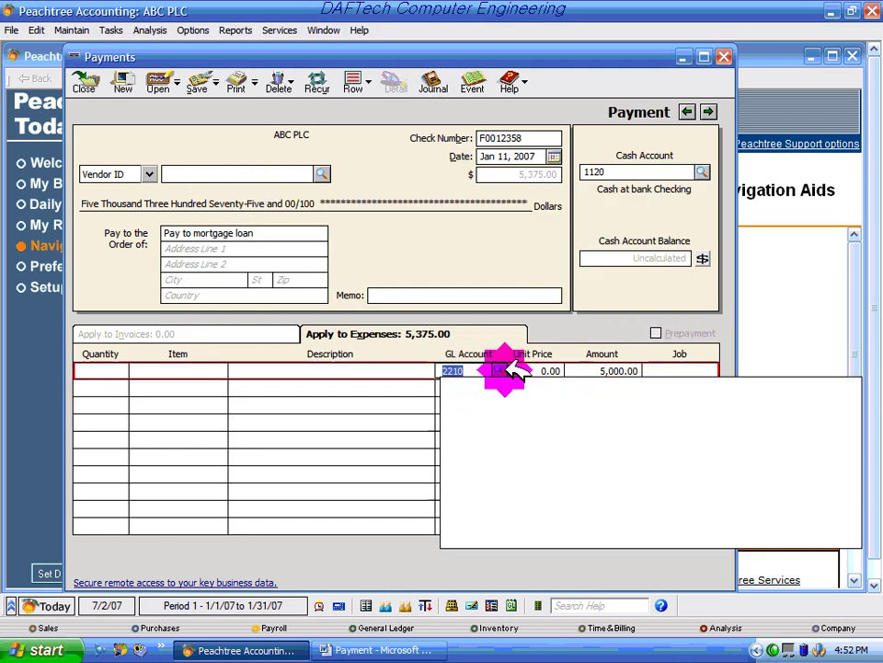
click(505, 370)
click(502, 387)
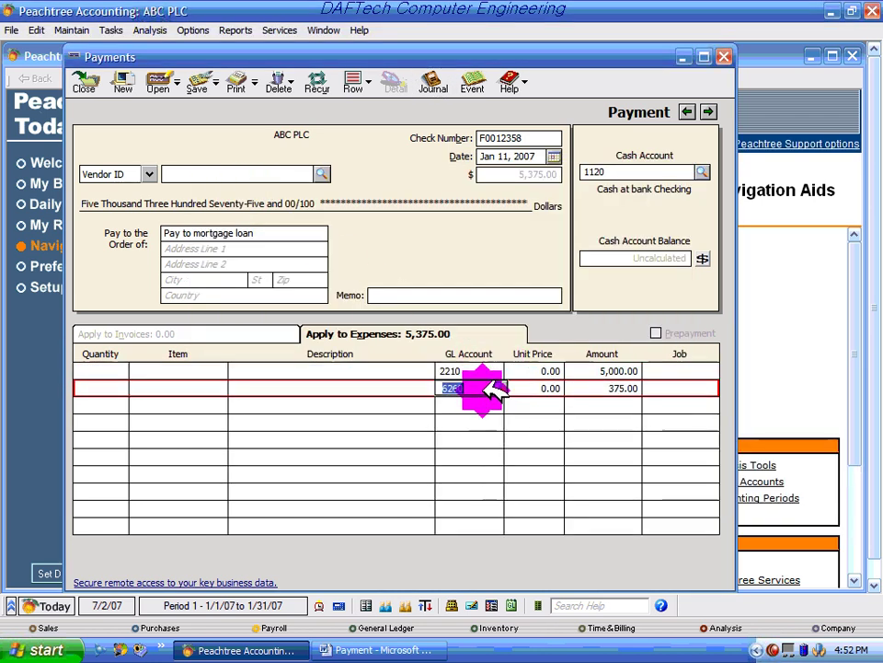
click(503, 387)
click(502, 386)
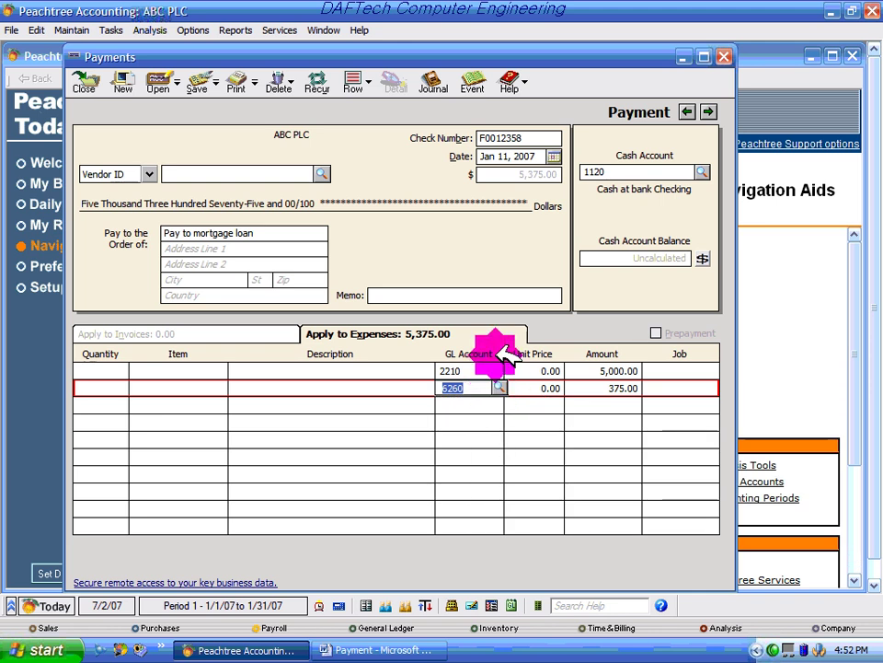
click(207, 81)
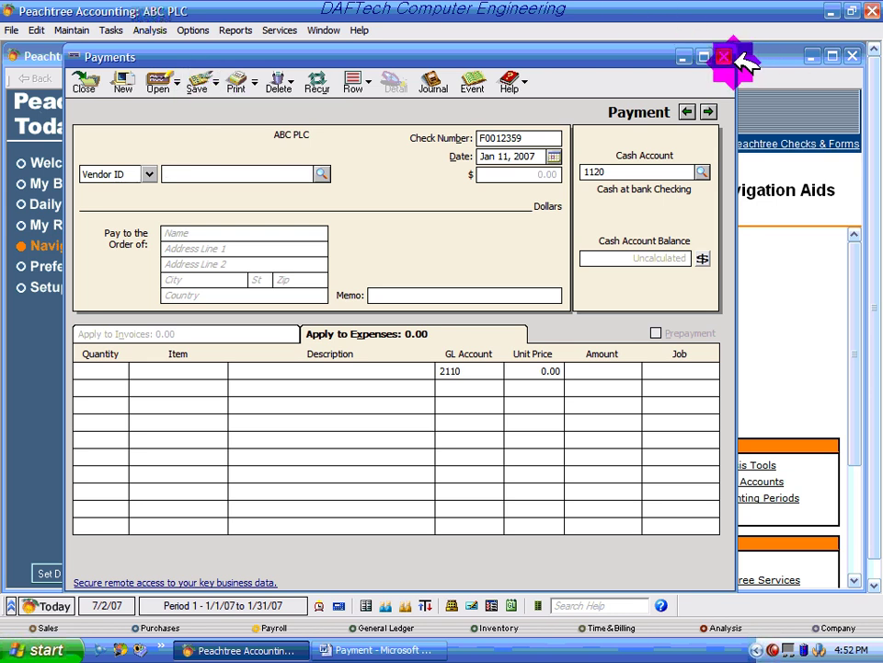
click(724, 57)
Step: Consult the Word document for transaction 12 and start a new payment in Peachtree with "Cash Customer" as the payee name
click(382, 650)
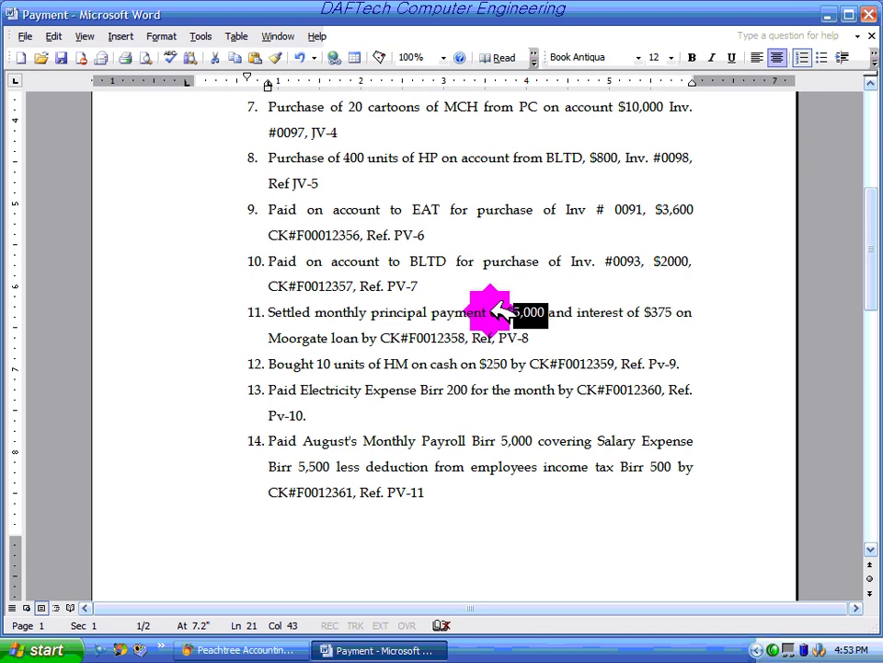
click(828, 14)
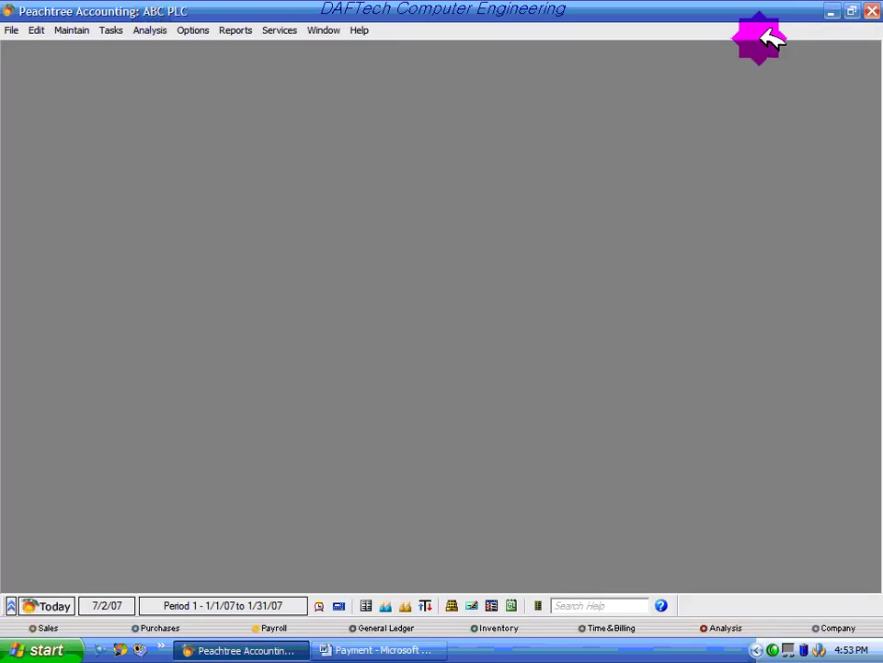
click(239, 645)
click(240, 644)
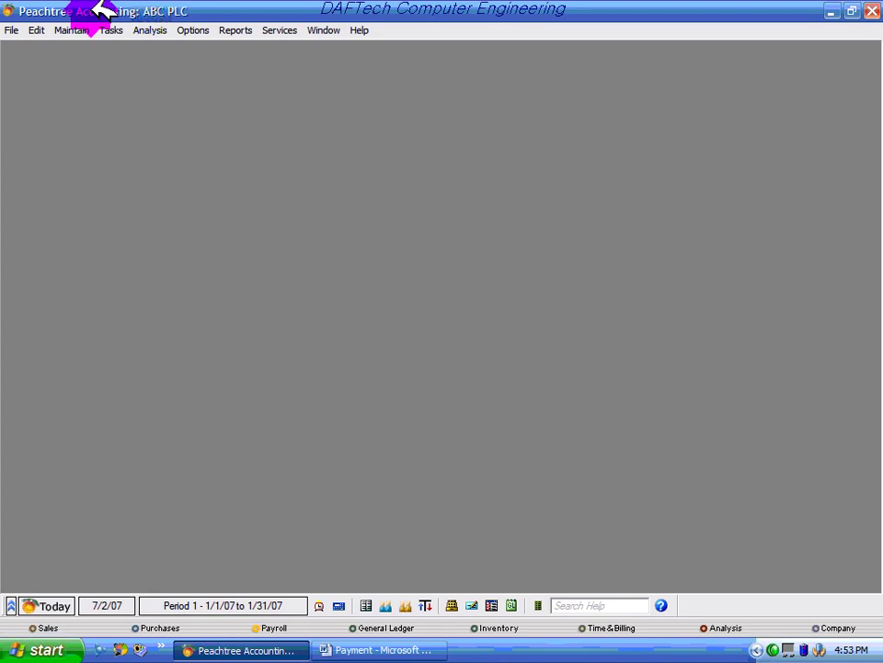
click(113, 29)
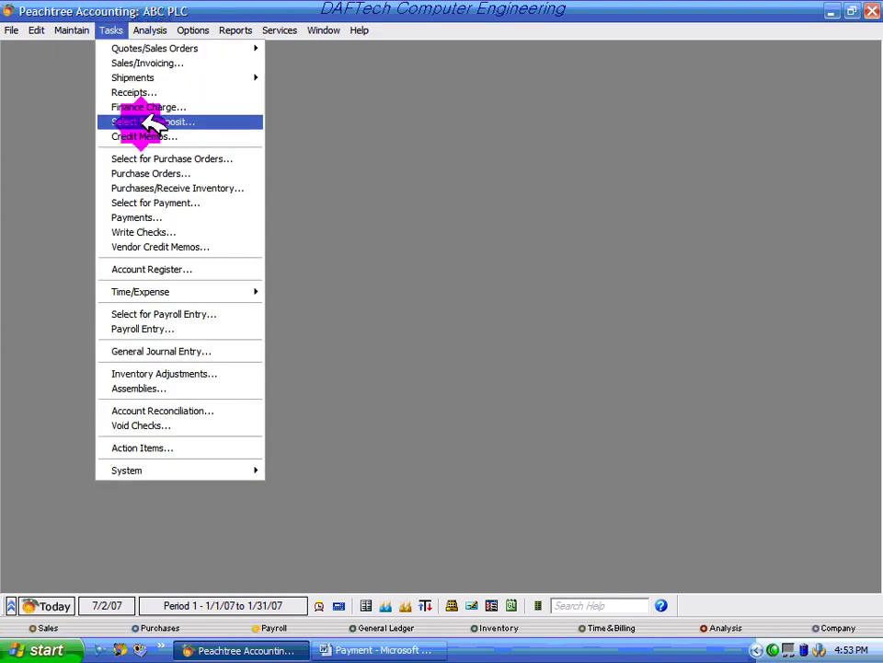
click(146, 218)
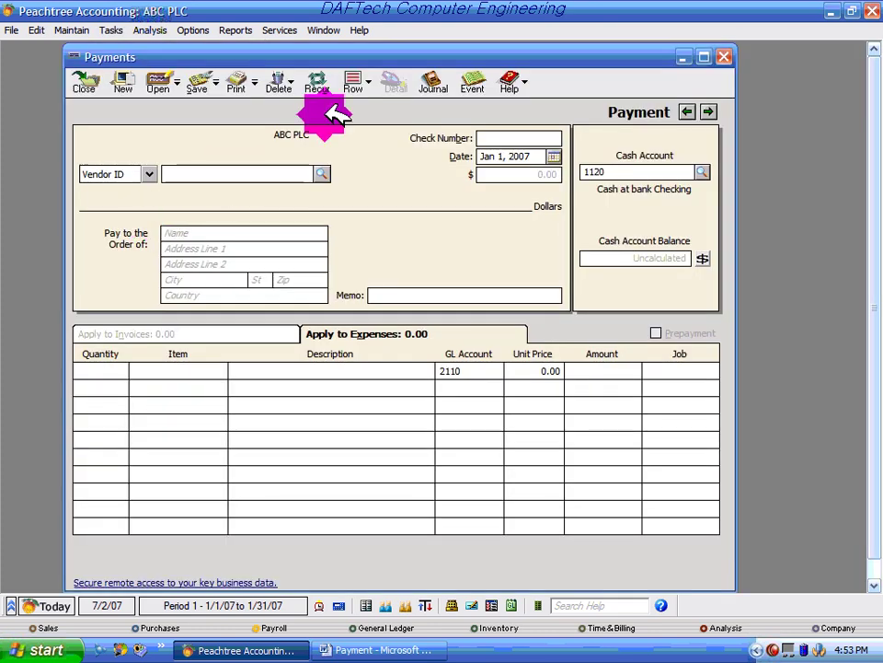
click(196, 232)
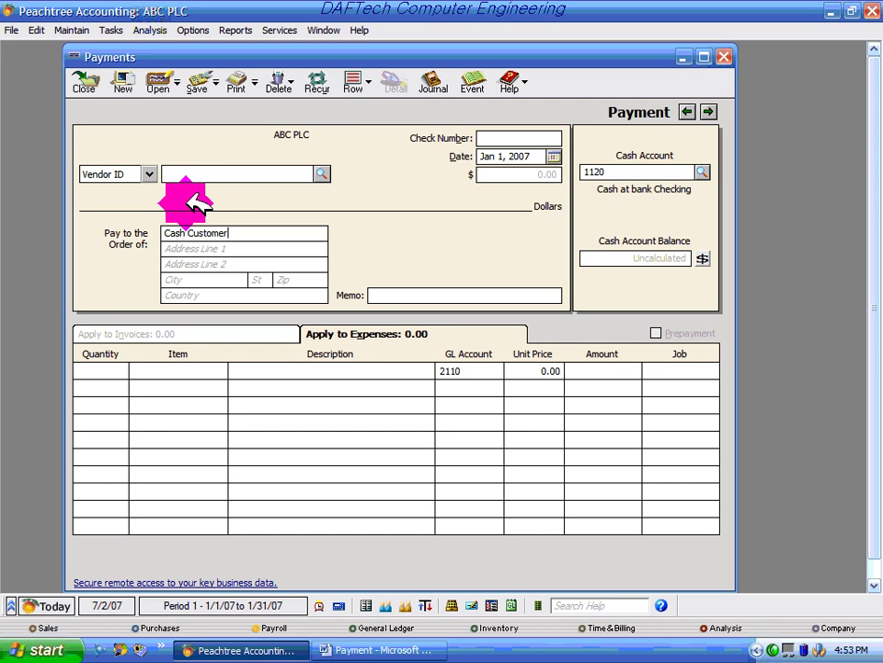
Step: Set the cash purchase payment's check number to F0012359 and its date to Jan 12, 2007
click(504, 135)
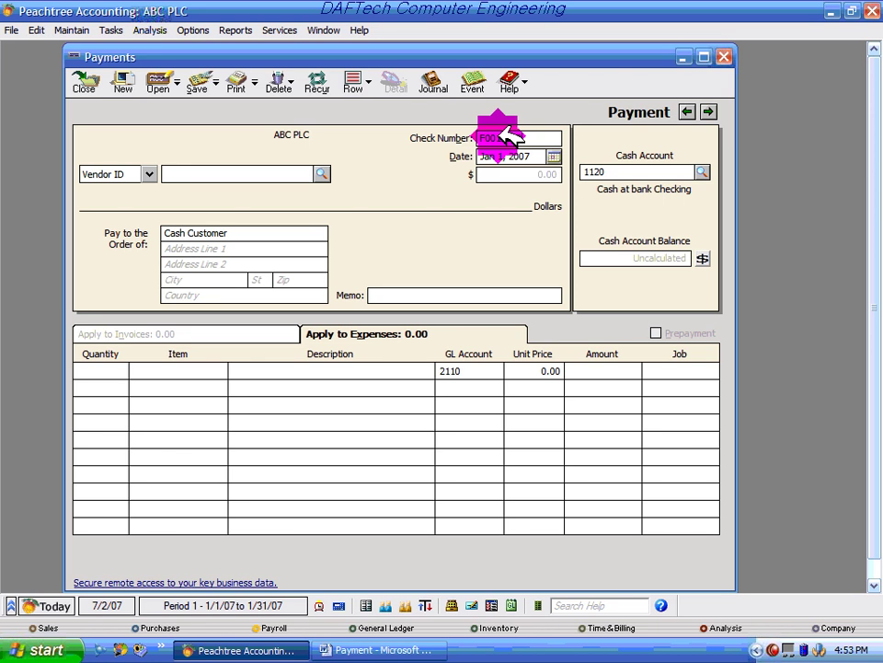
click(357, 649)
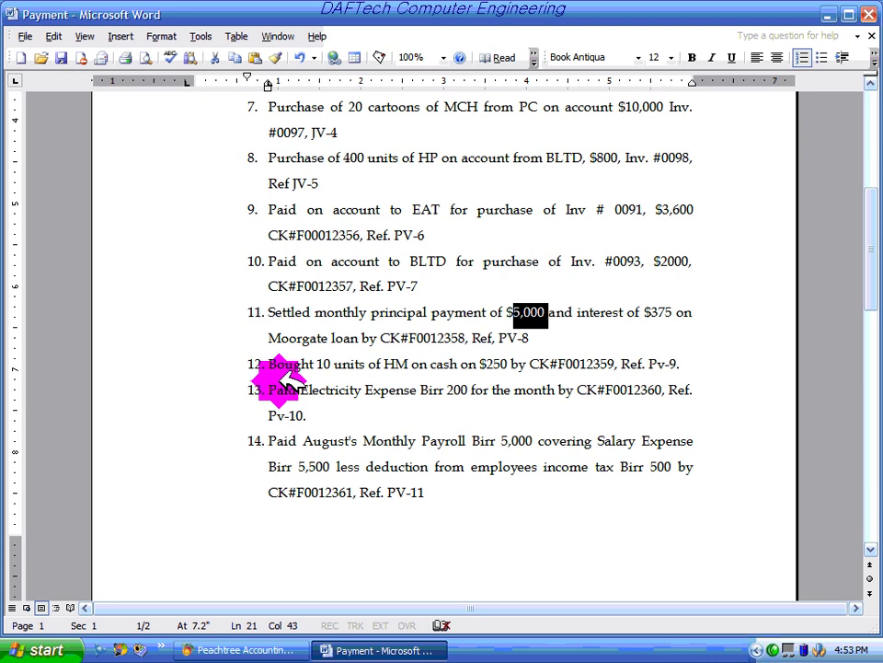
click(289, 649)
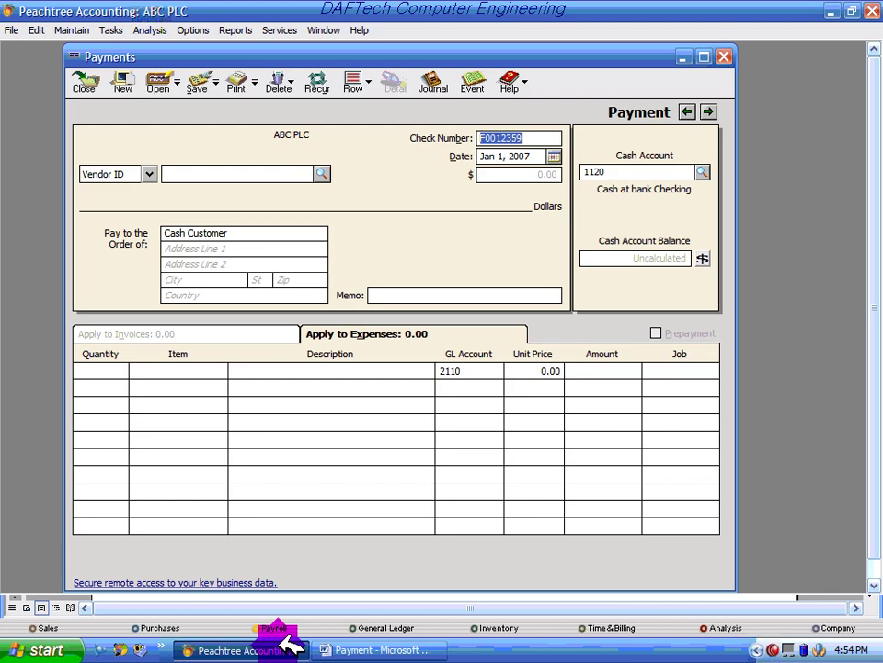
click(553, 159)
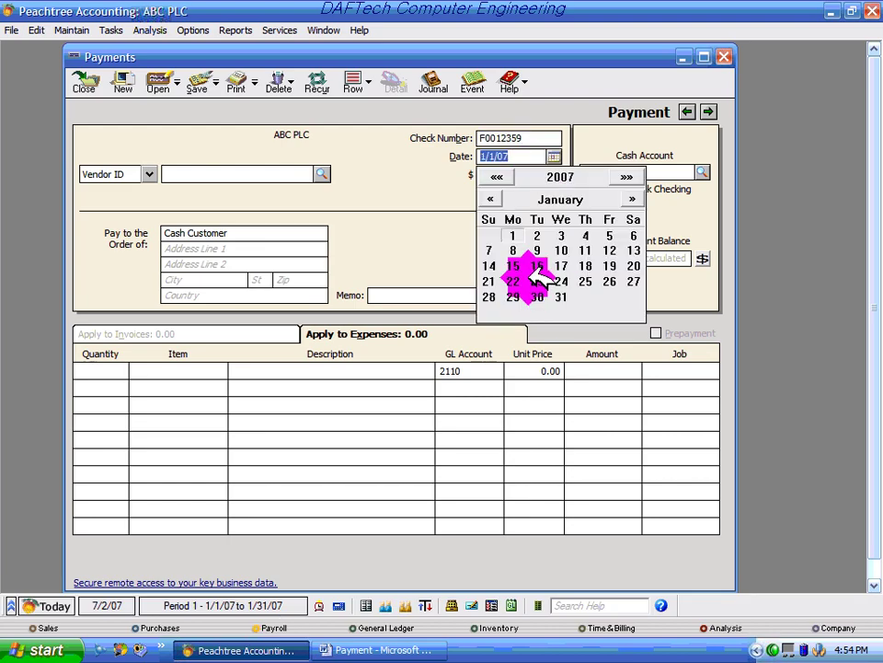
click(609, 250)
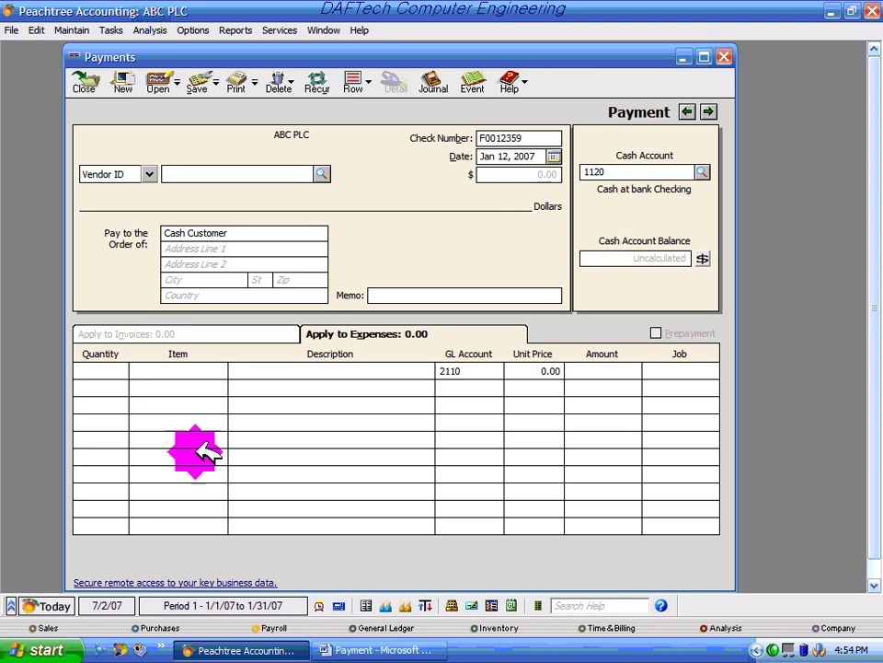
Step: Add a line for 10 units of item HM to the cash purchase payment
click(102, 371)
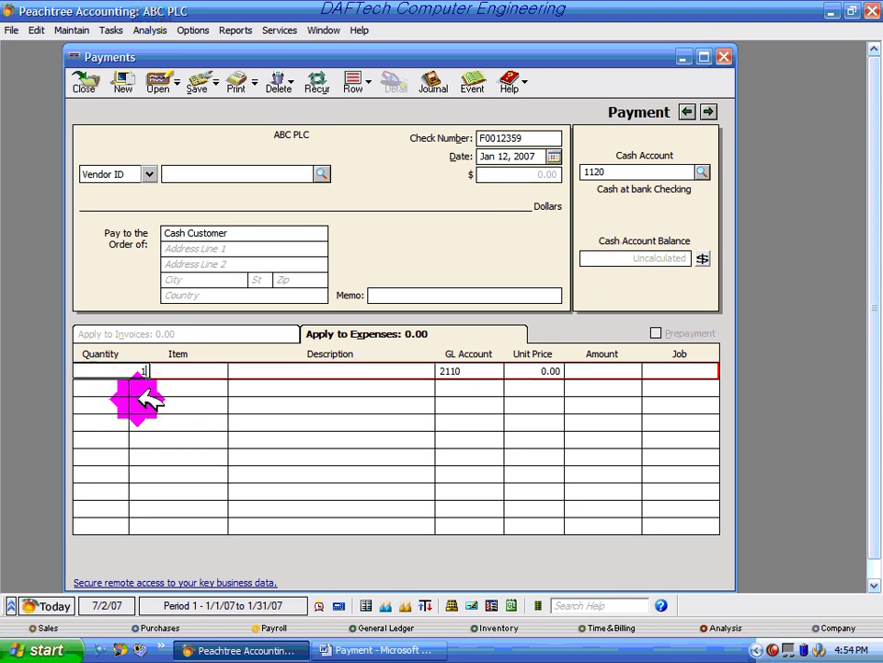
key(Tab)
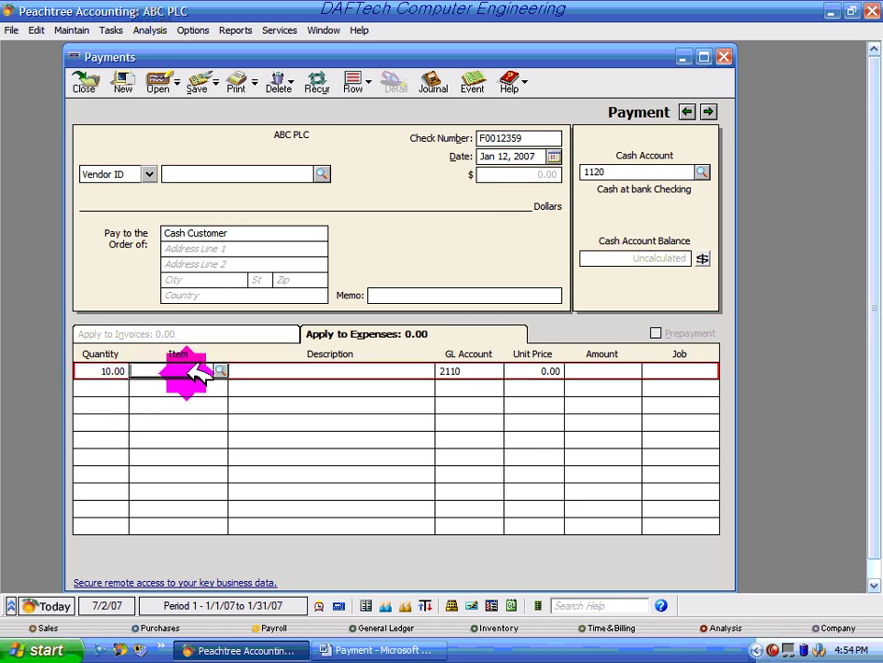
click(219, 370)
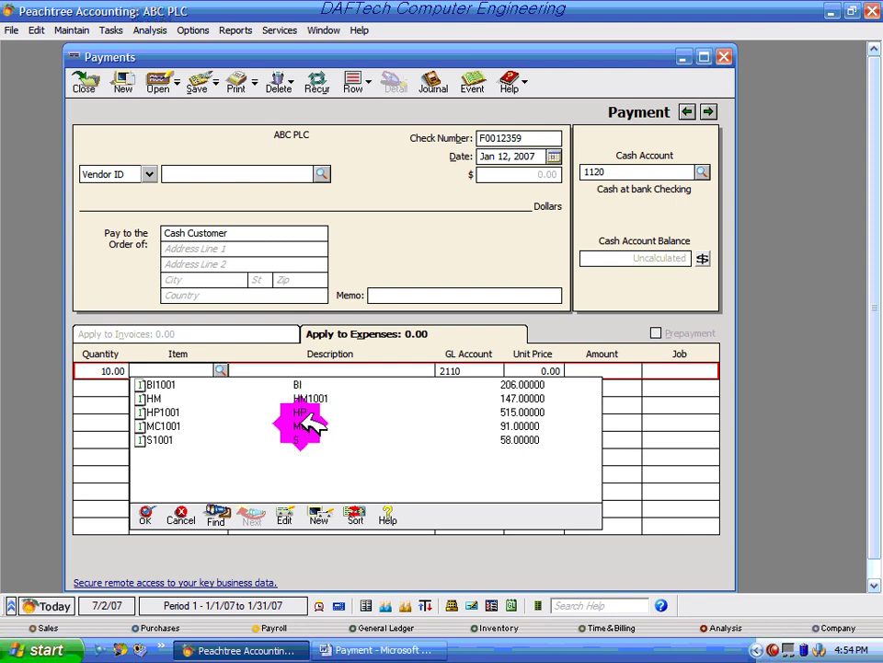
double_click(145, 396)
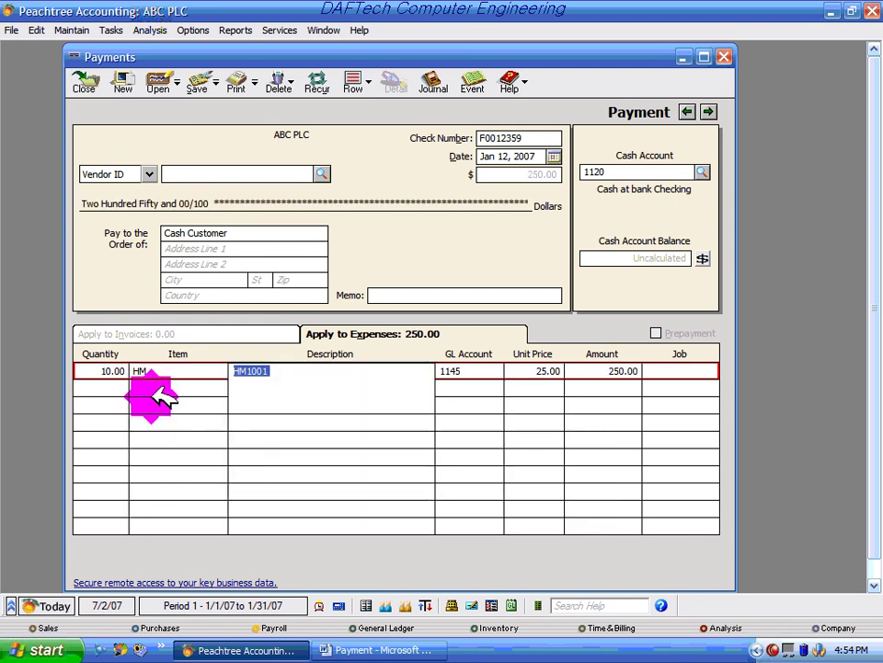
click(615, 370)
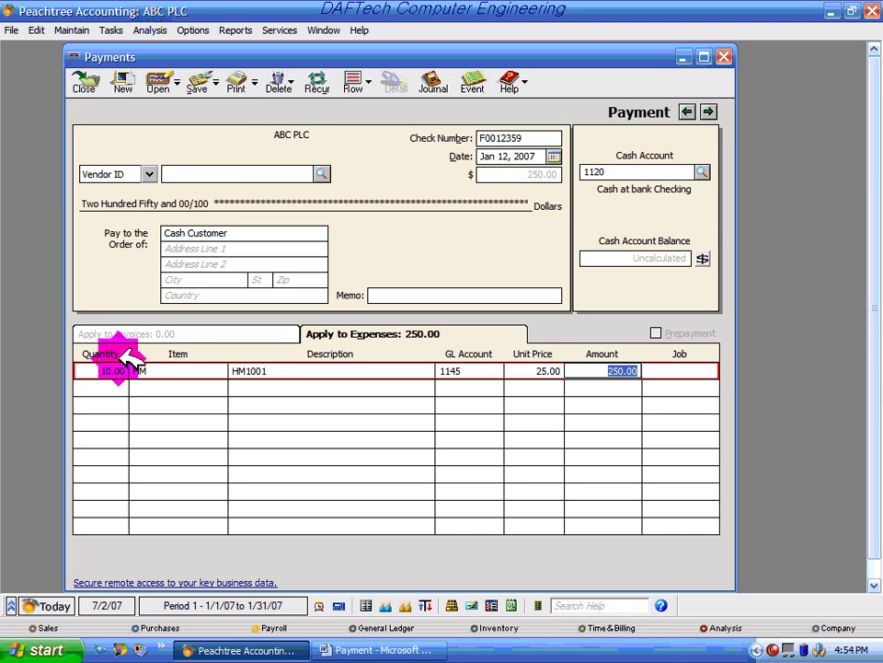
Step: Review the journal entry behind the HM cash purchase, and save and close the payment
click(431, 83)
click(308, 313)
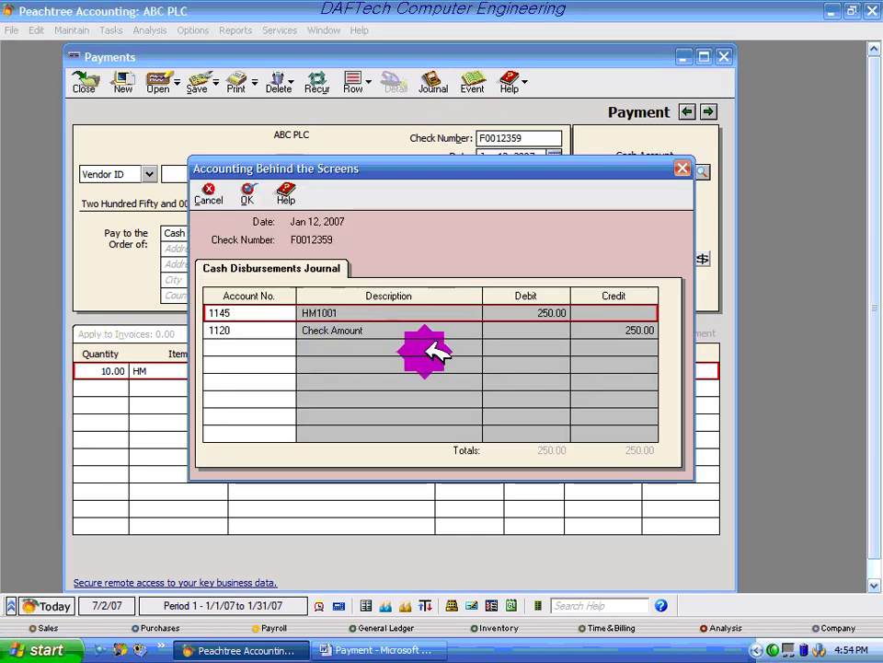
click(309, 330)
click(246, 191)
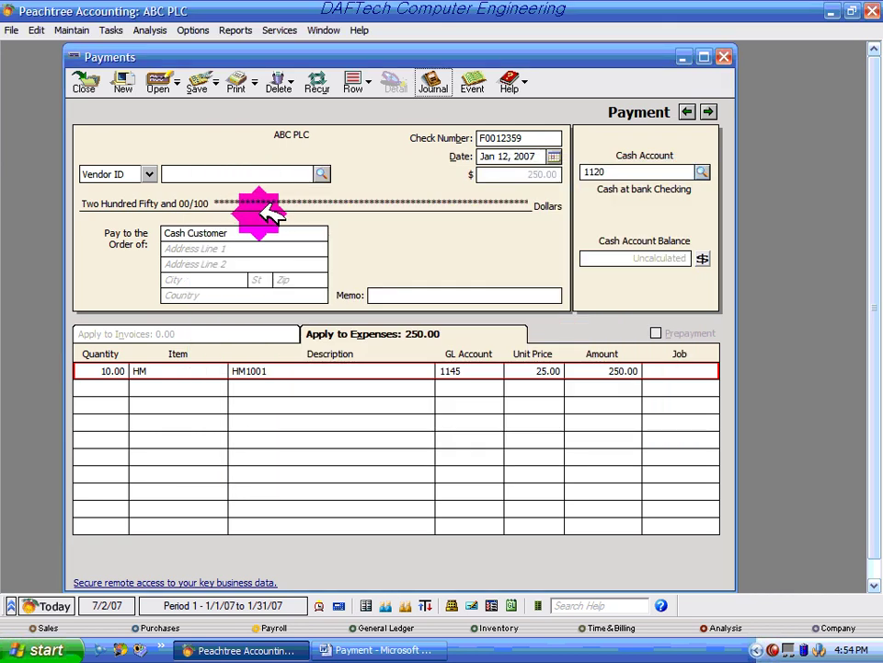
click(202, 89)
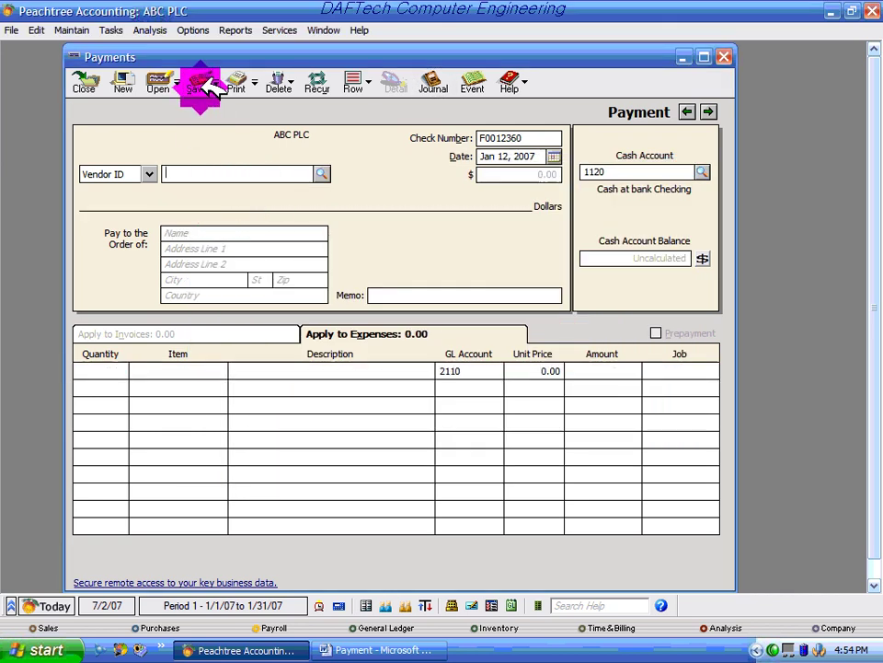
click(96, 79)
Step: Read transaction 13 in the Word document and start a new payment in Peachtree with "Electricity Exp." as the payee name
click(402, 649)
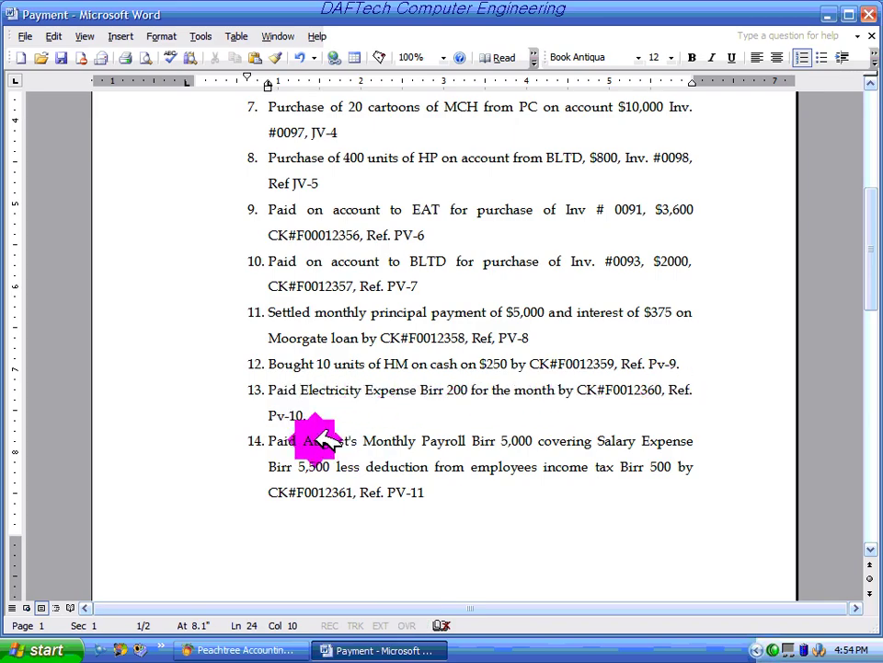
click(311, 416)
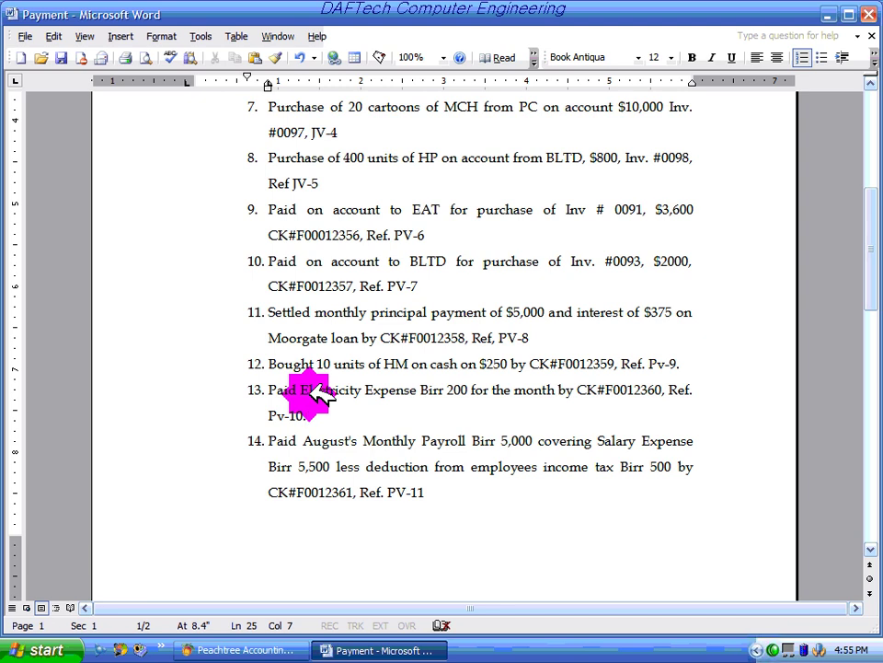
click(829, 14)
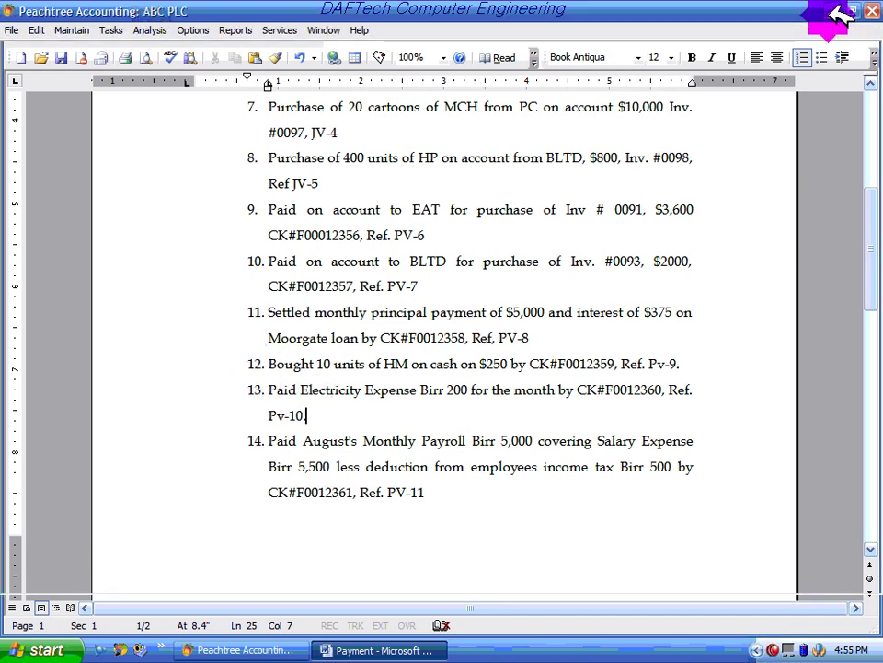
click(117, 29)
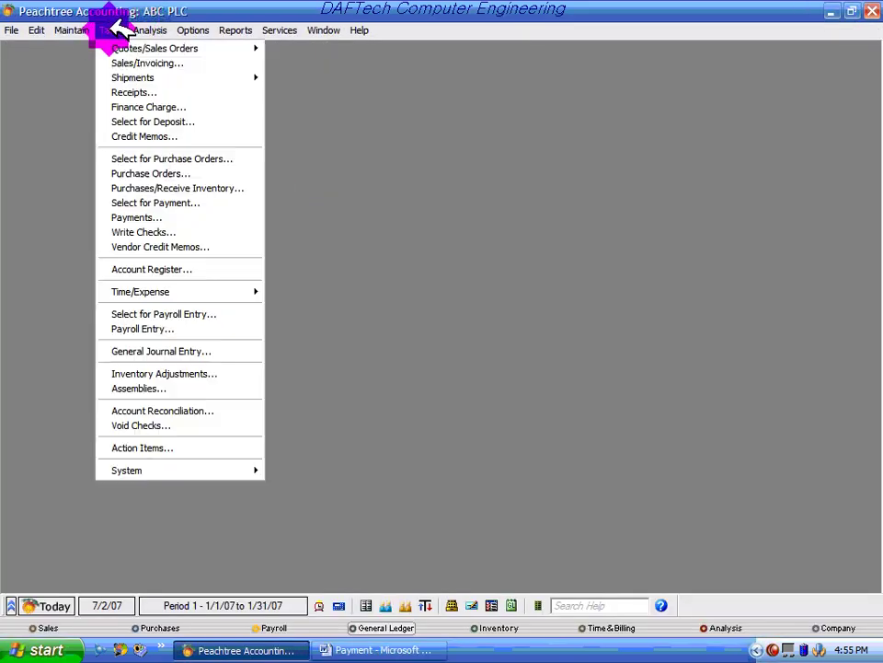
click(126, 217)
click(322, 174)
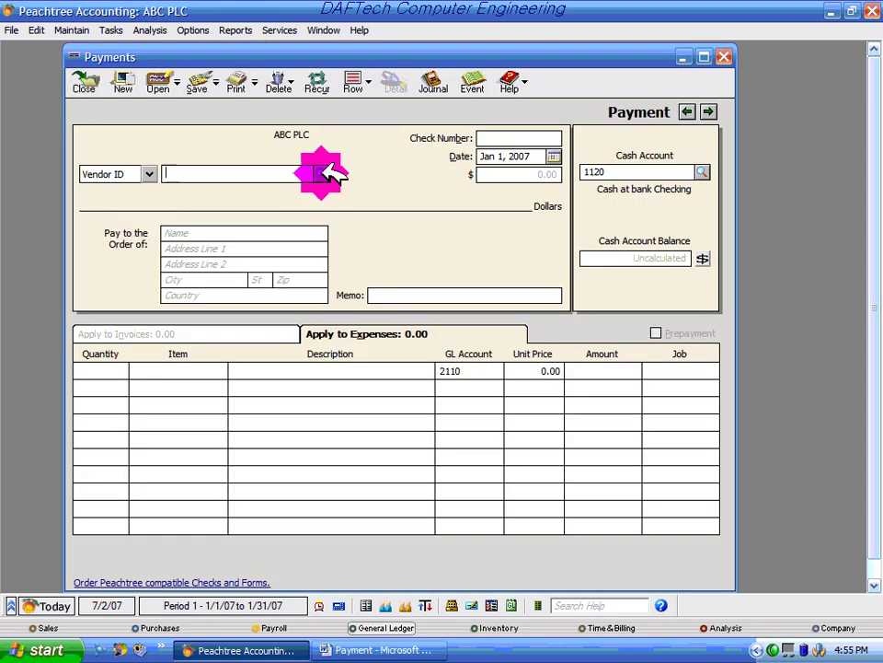
click(179, 233)
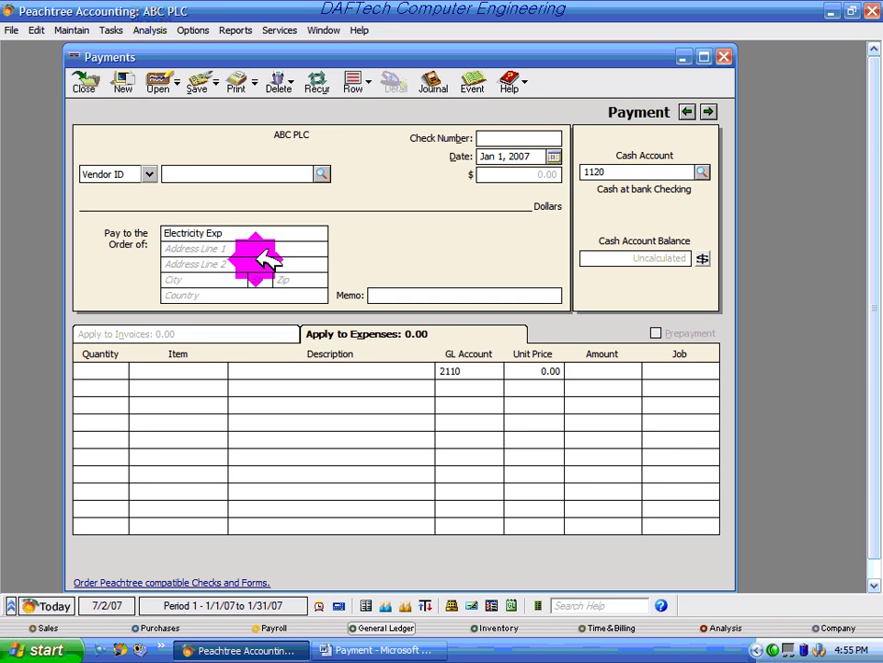
Step: Set the electricity payment's check number to F0012360 and its date to Jan 13, 2007
click(480, 137)
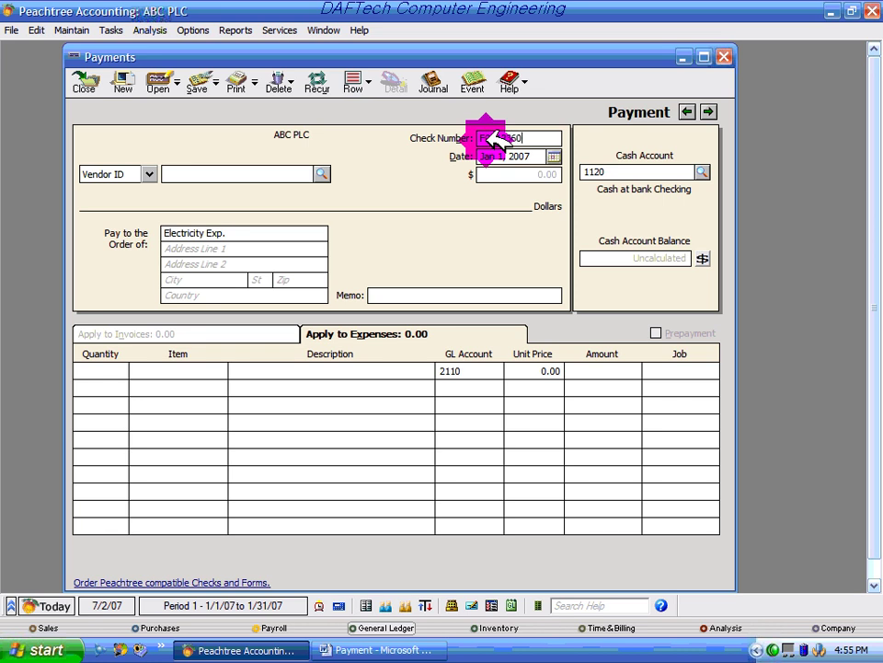
click(554, 156)
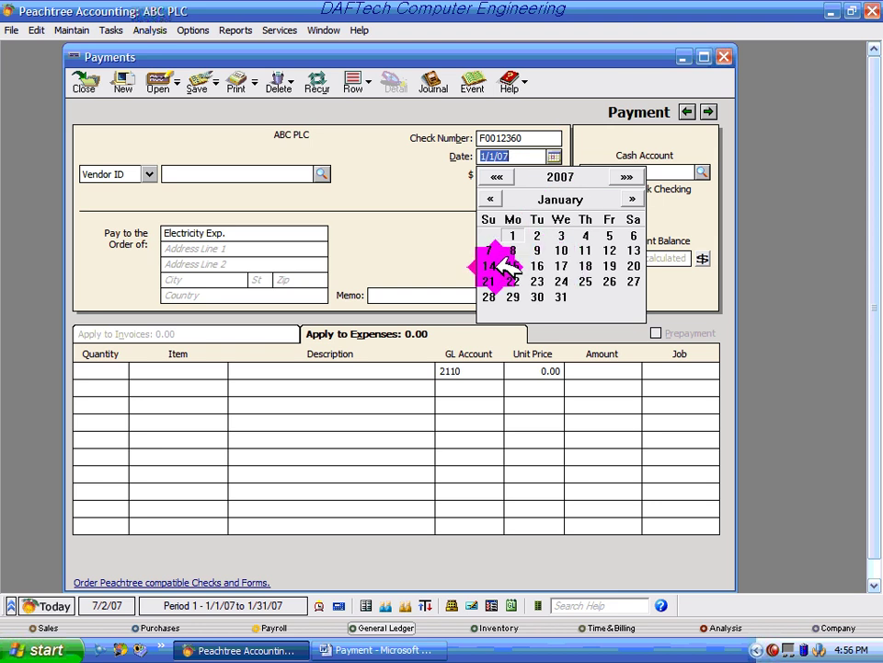
click(633, 250)
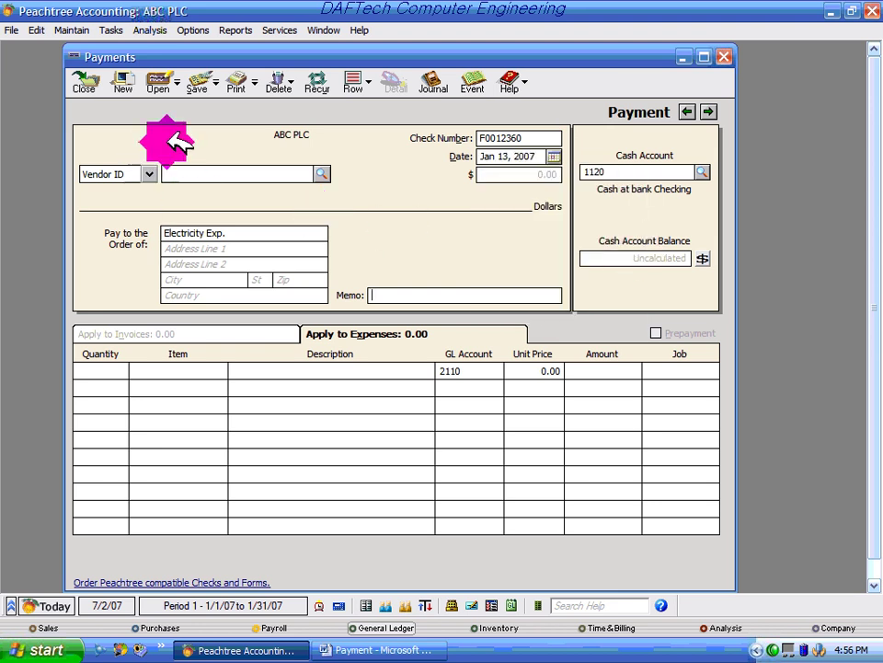
Step: Check the electricity amount in the Word document and enter 200 as the amount of the payment's first expense line
click(550, 371)
click(605, 370)
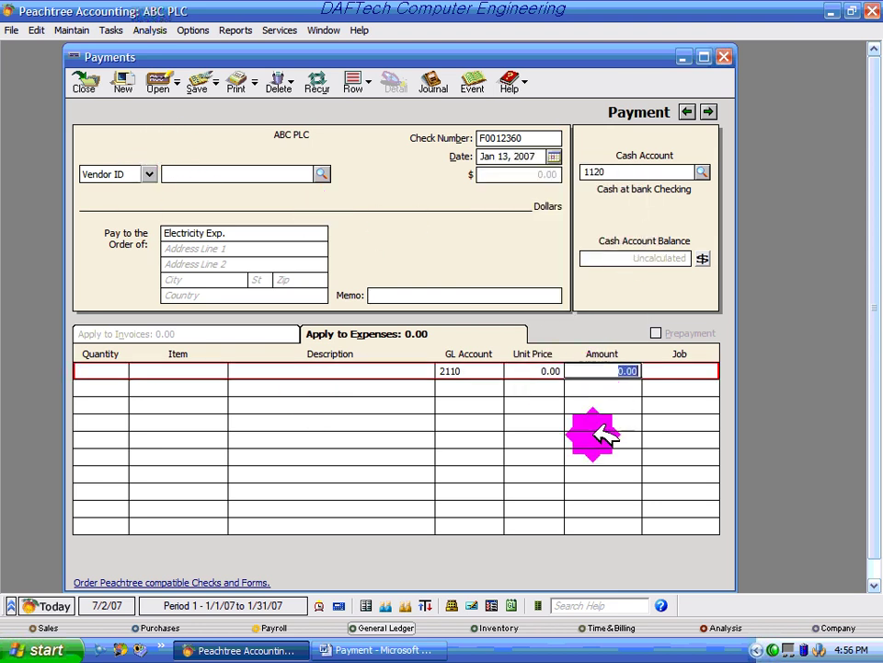
click(385, 647)
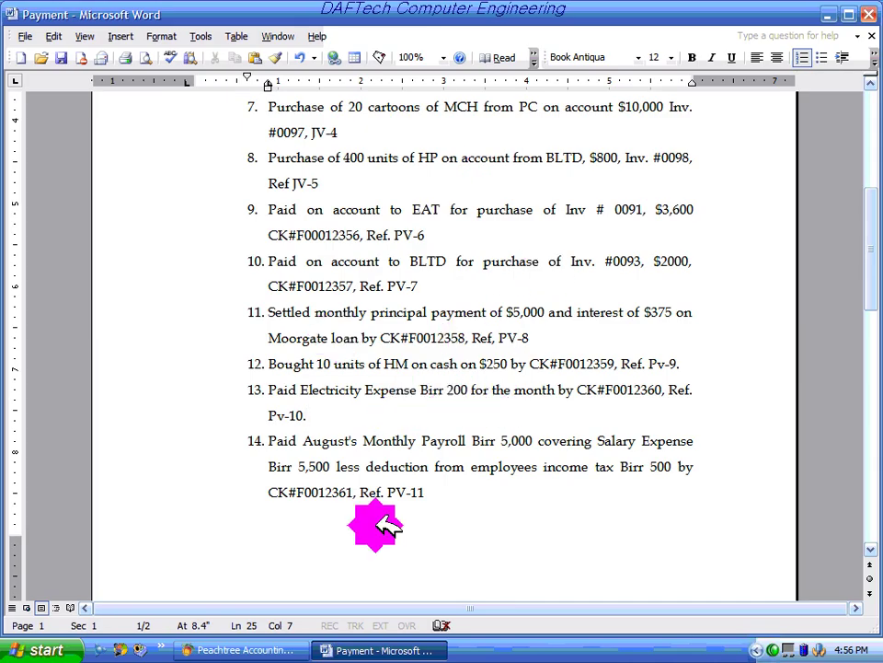
click(245, 649)
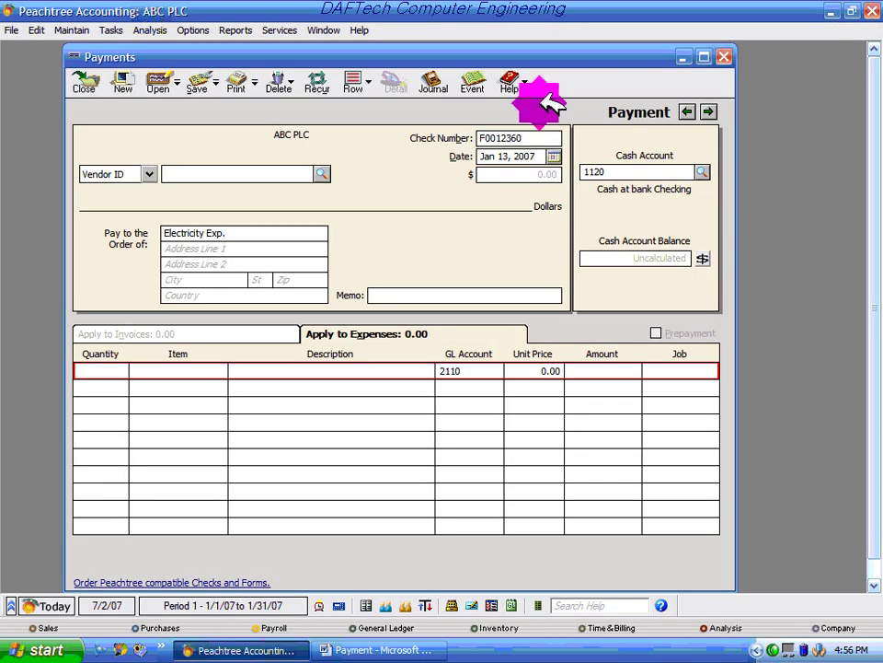
click(546, 369)
click(571, 369)
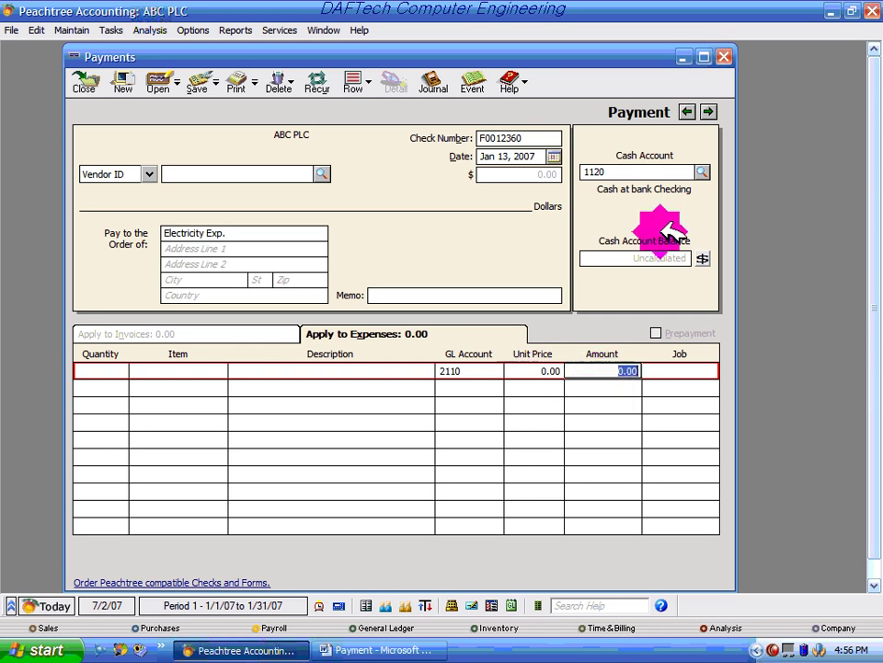
text(200)
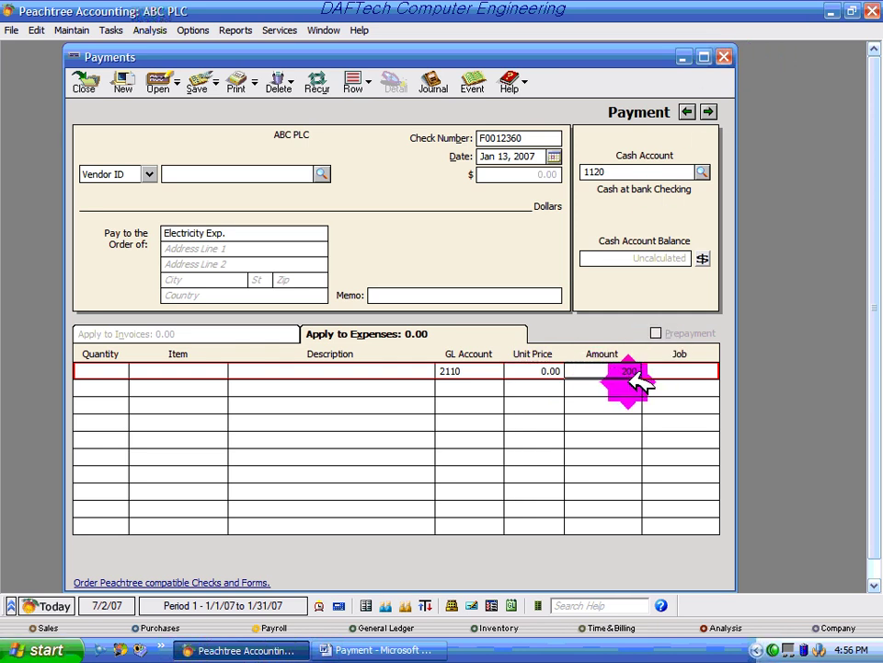
Step: Change the debit account in the electricity payment's journal entry to 6270 Electricity Exp. and accept the entry
click(481, 373)
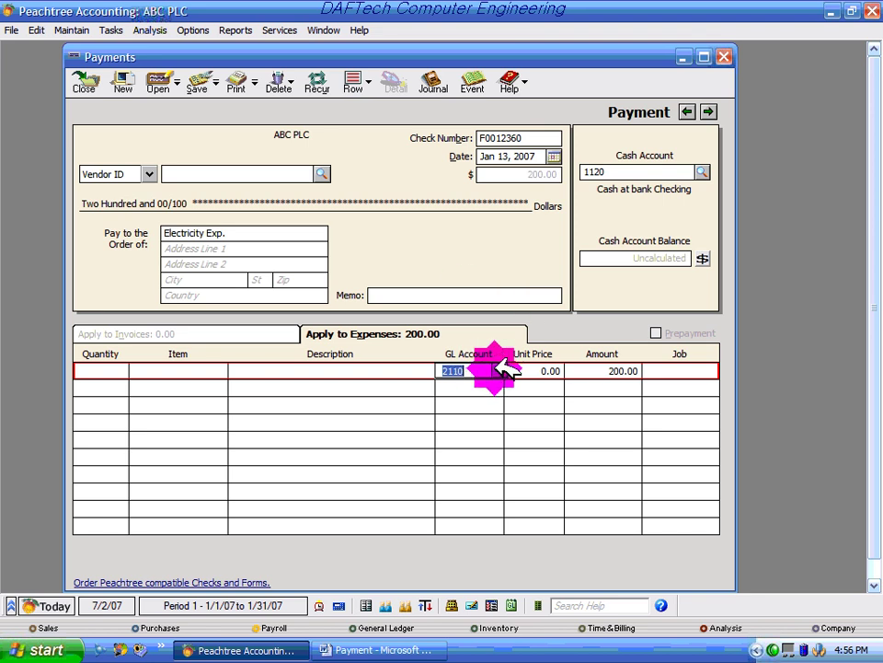
click(433, 85)
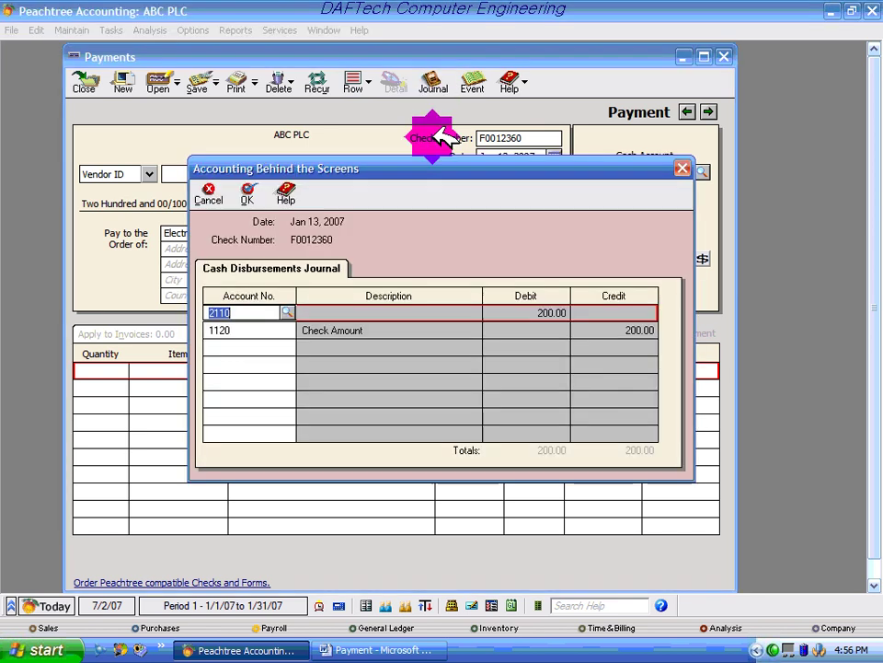
click(288, 312)
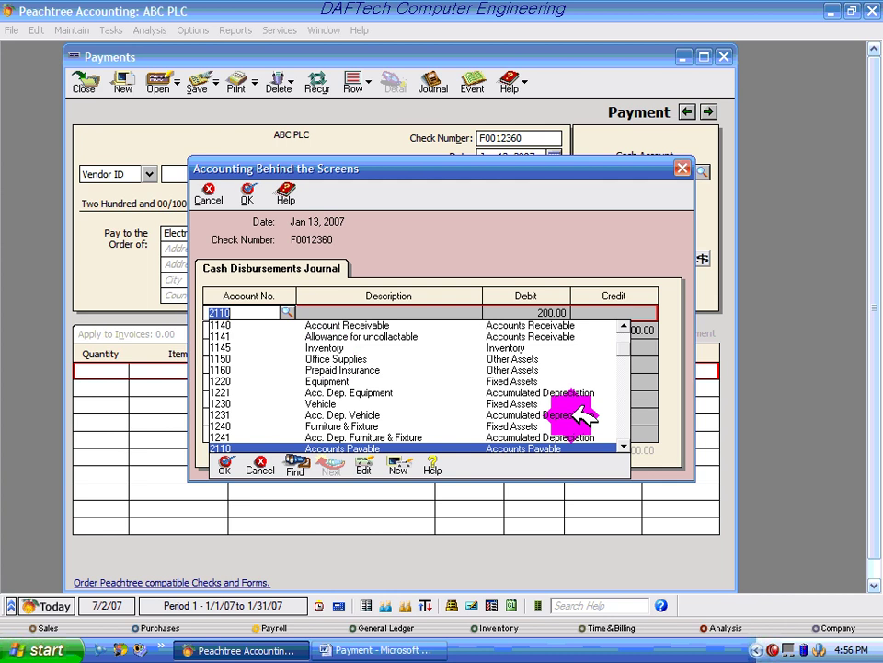
scroll(635, 338, down, 10)
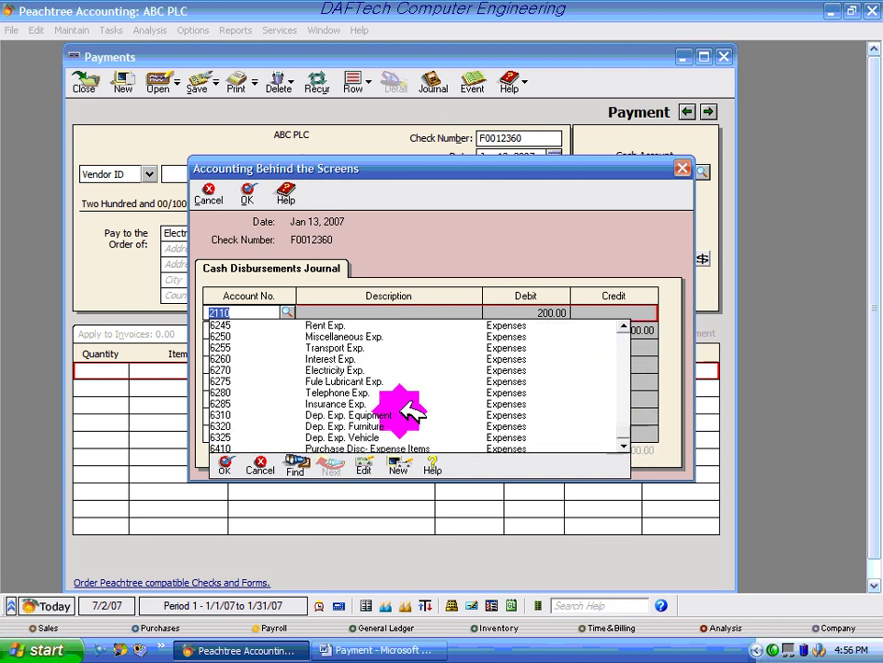
click(340, 366)
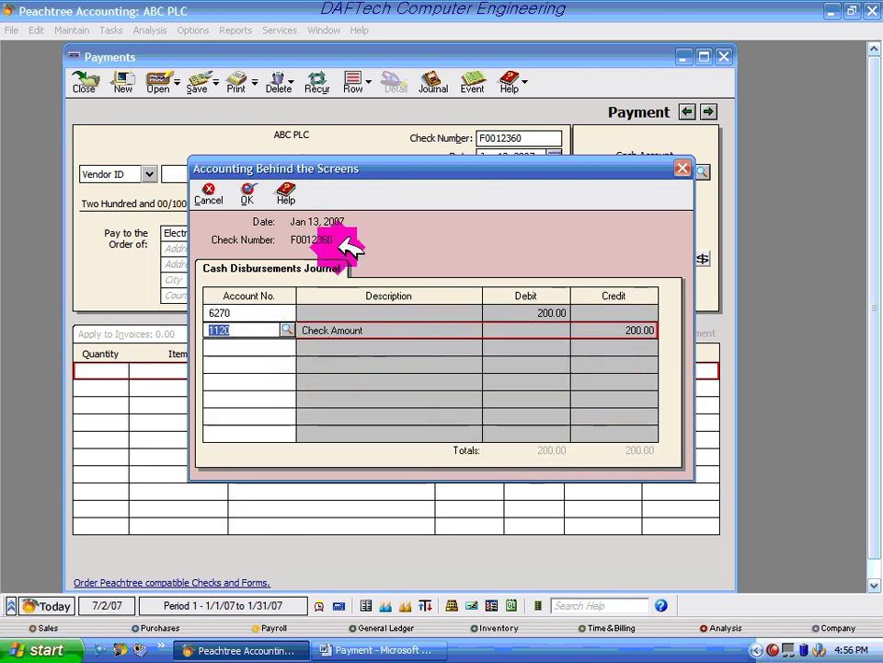
click(268, 211)
click(478, 371)
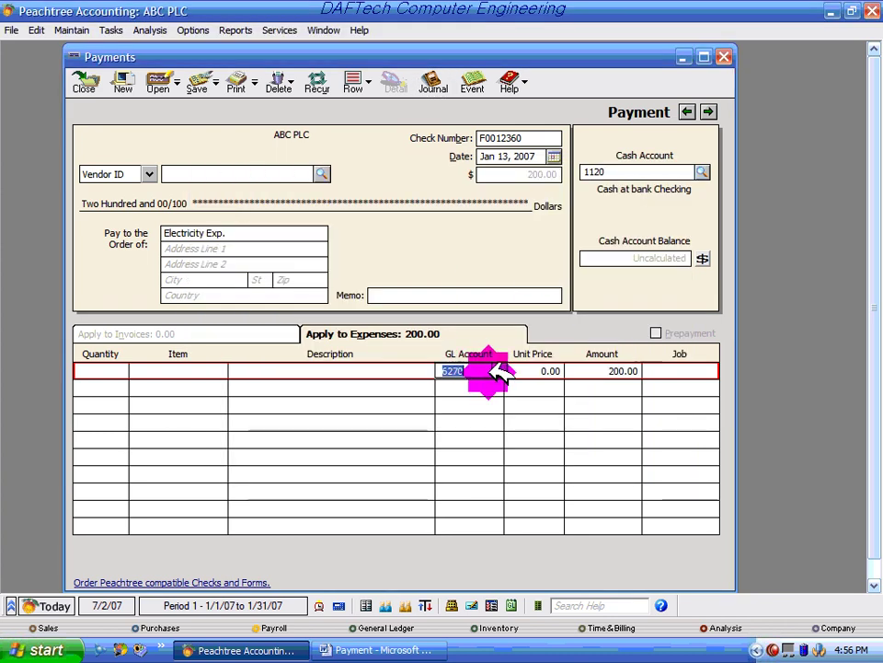
Step: Save the electricity payment and close the Payments window
click(504, 370)
click(529, 505)
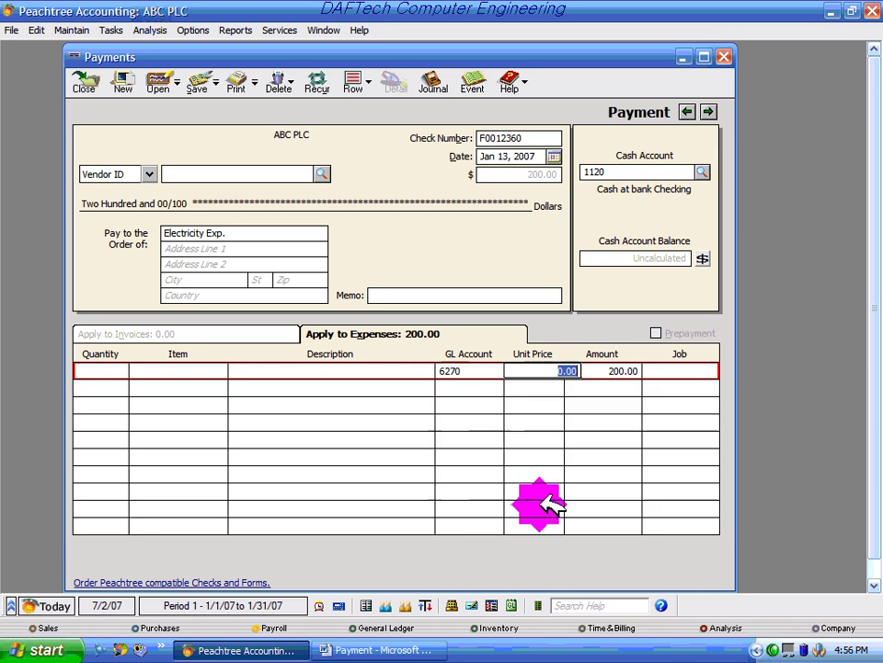
click(208, 83)
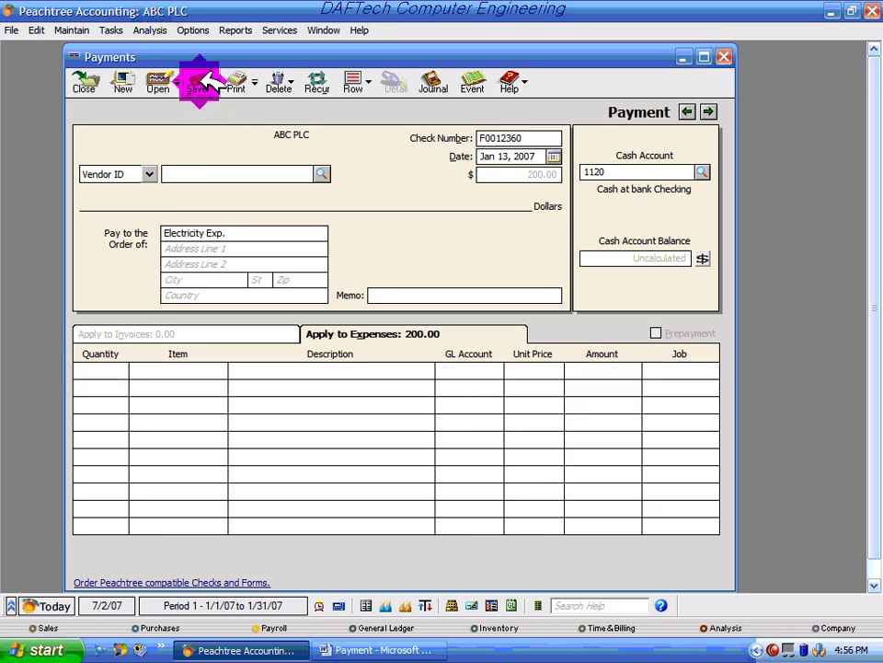
click(92, 78)
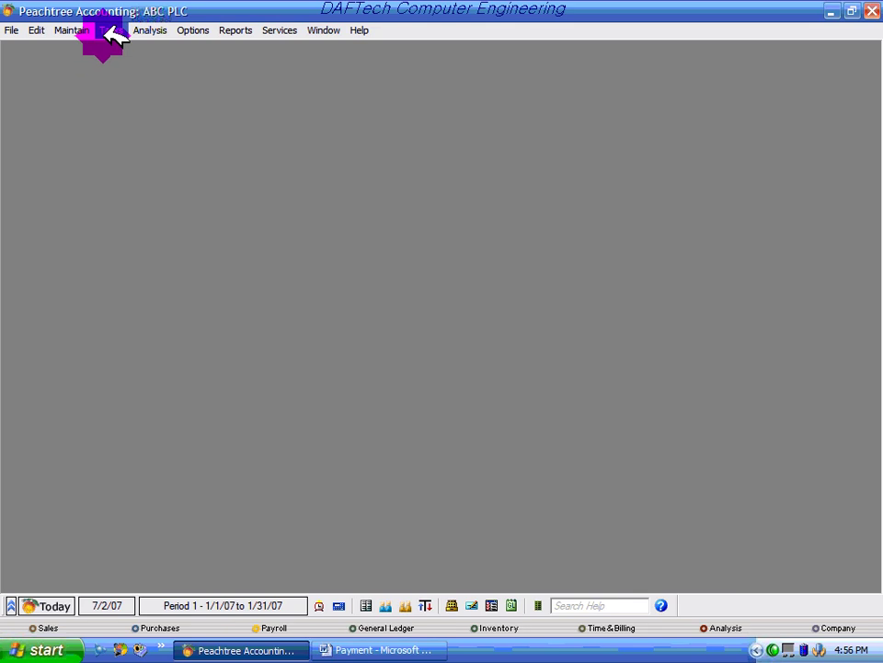
click(110, 29)
click(155, 232)
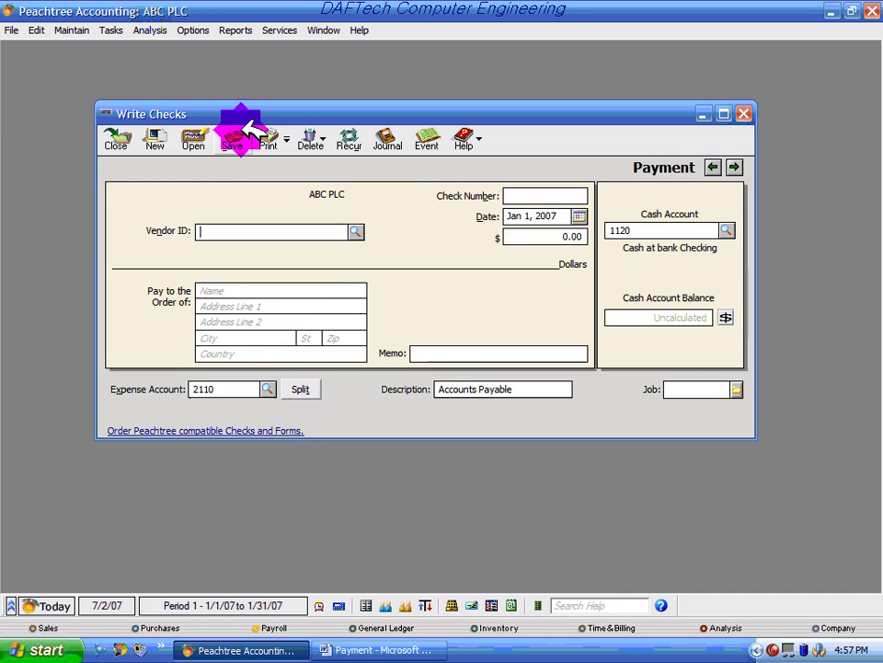
click(744, 113)
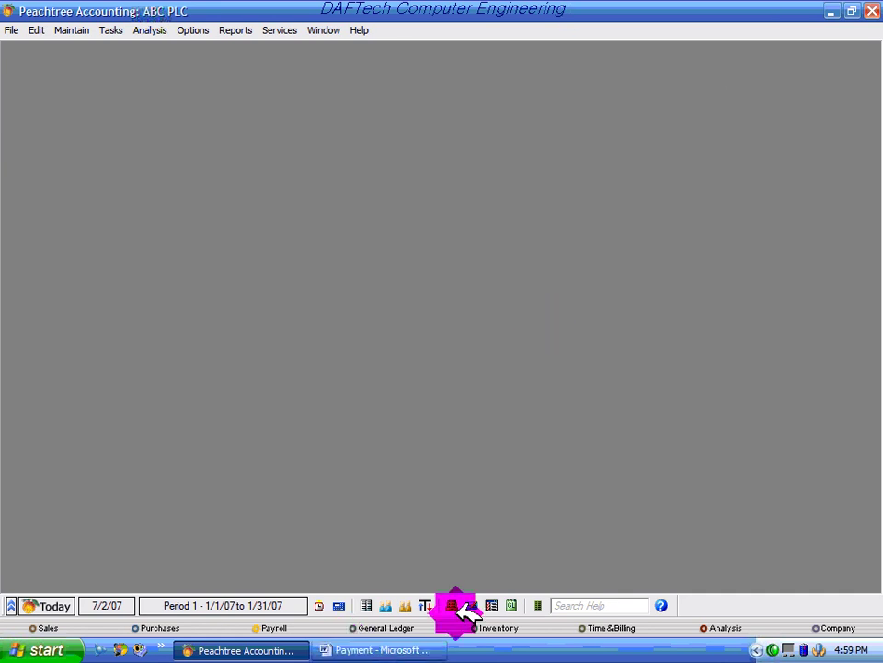
Step: Switch to the Word document and read transaction 14 on August's monthly payroll payment
click(352, 648)
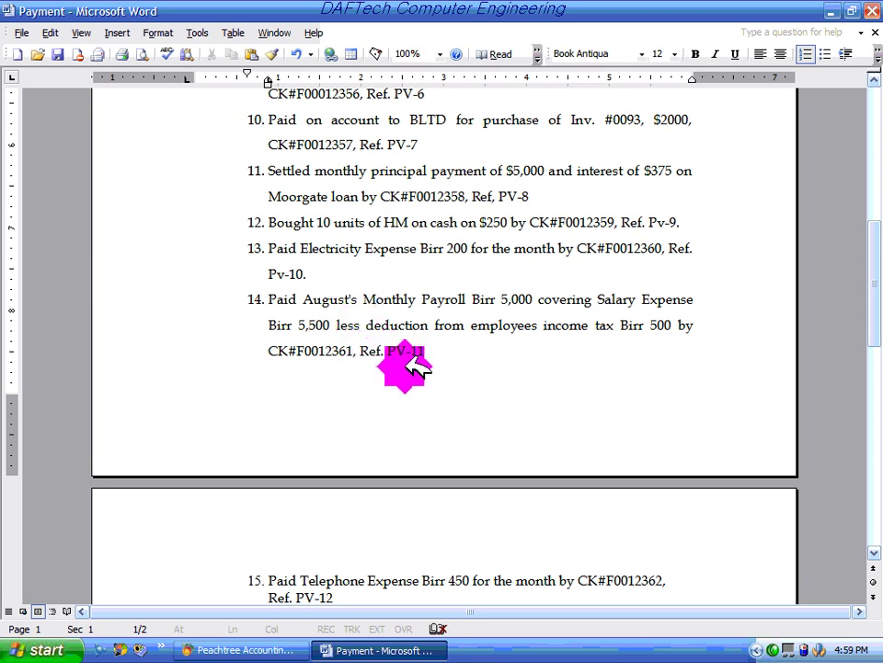
drag(425, 352, 276, 300)
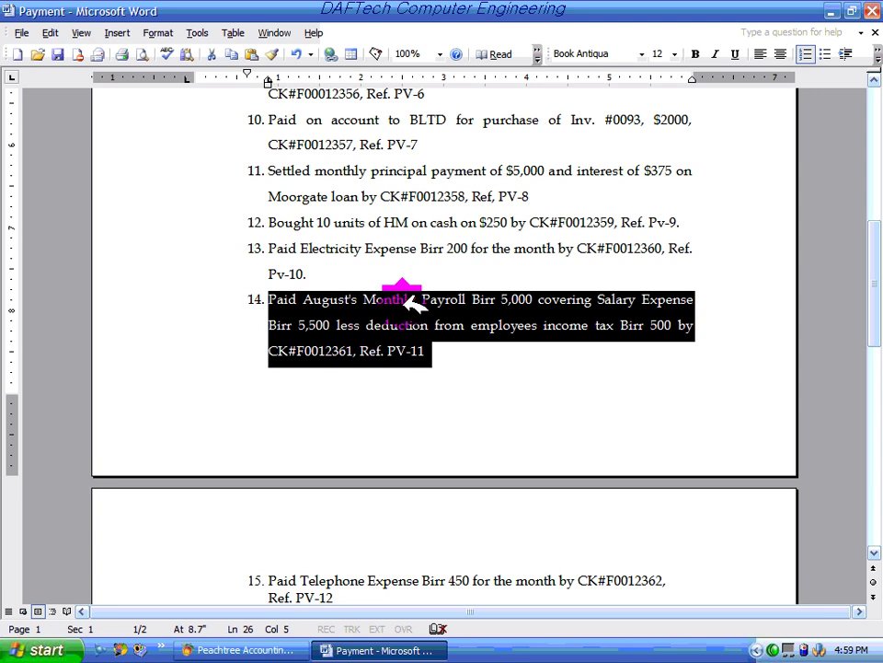
click(457, 358)
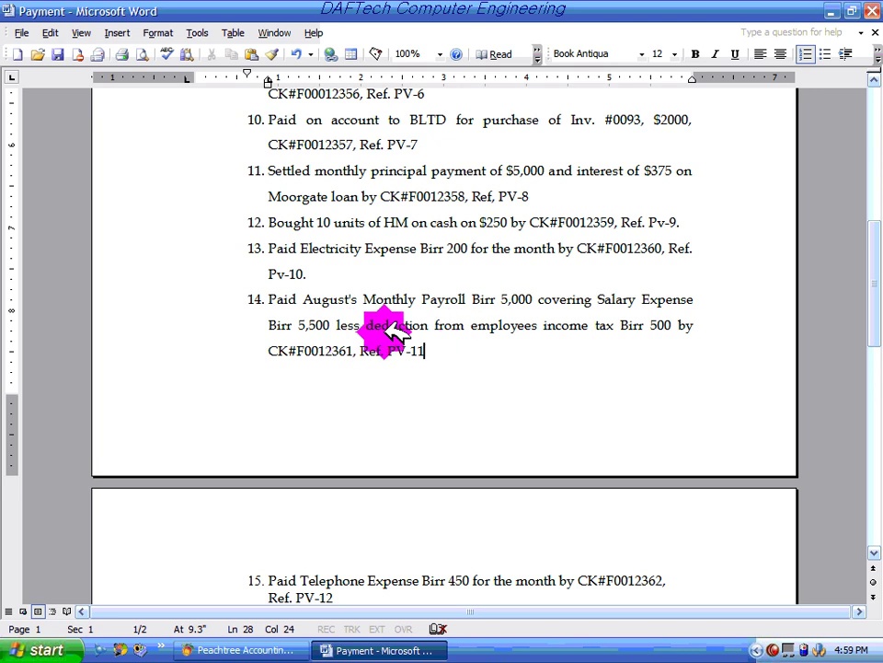
click(835, 10)
Step: Start a new payment in Peachtree with payee name "monthly Payroll", check number F0012361 and date Jan 14, 2007
click(108, 30)
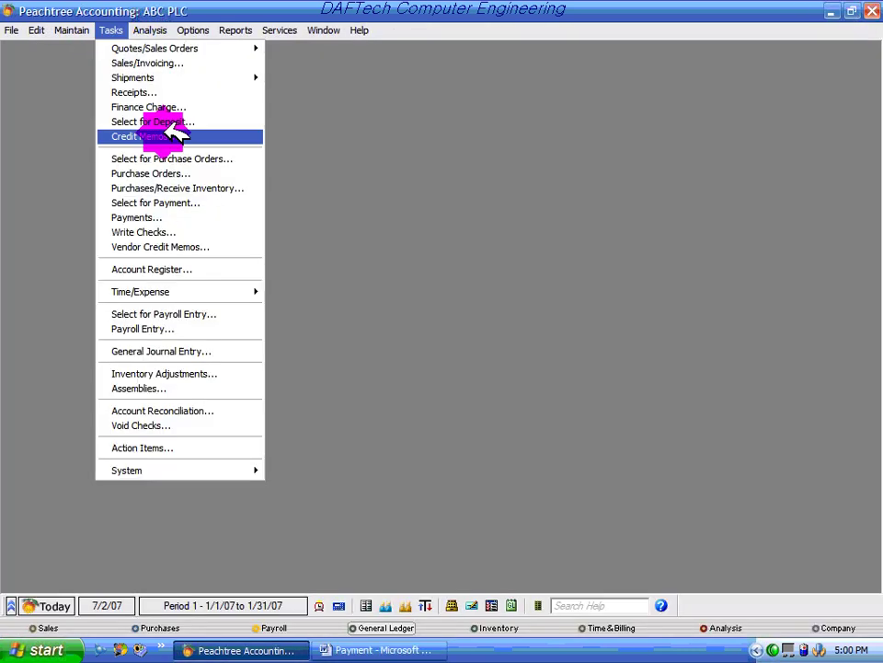
click(164, 218)
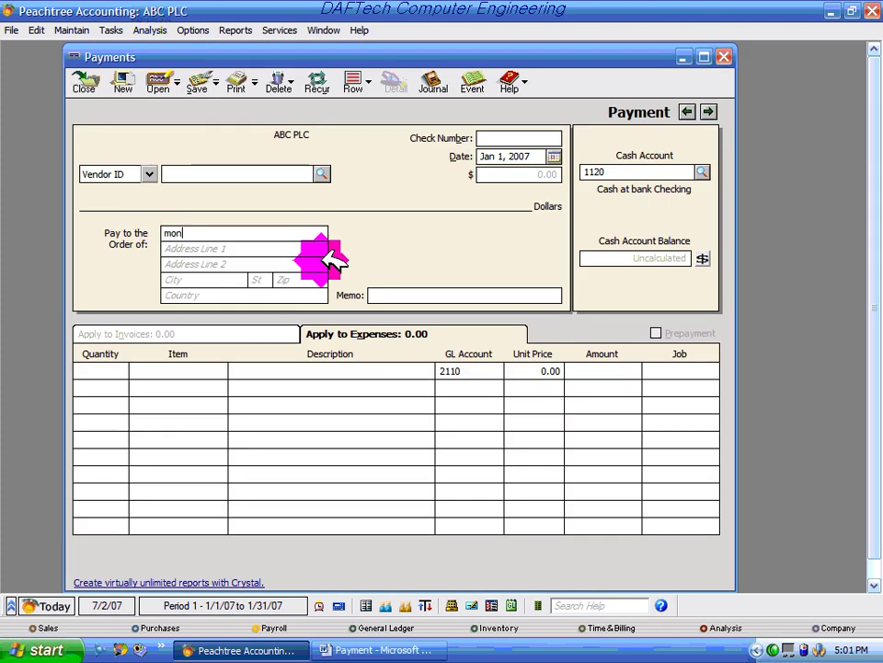
text(hly Payroll)
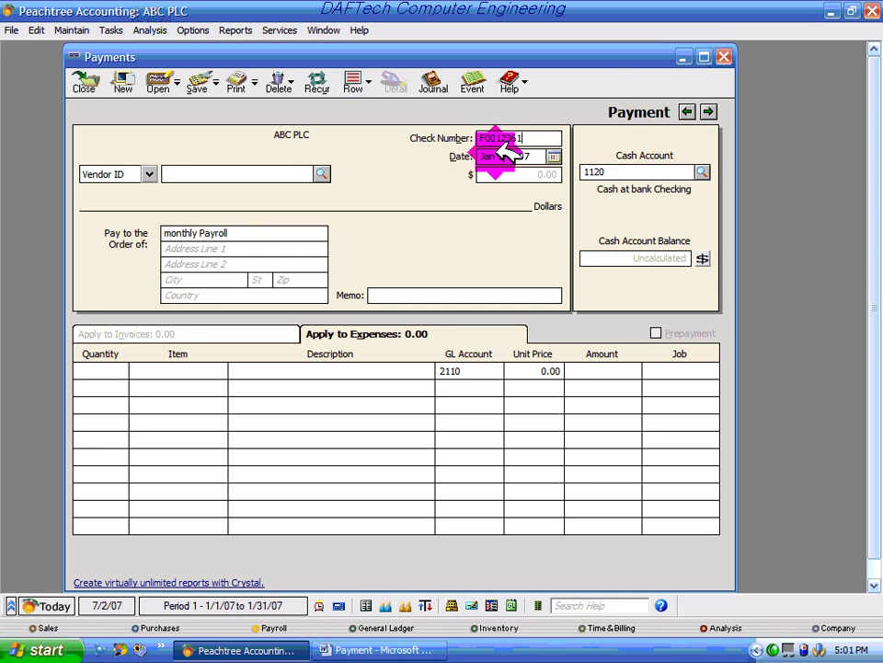
click(553, 156)
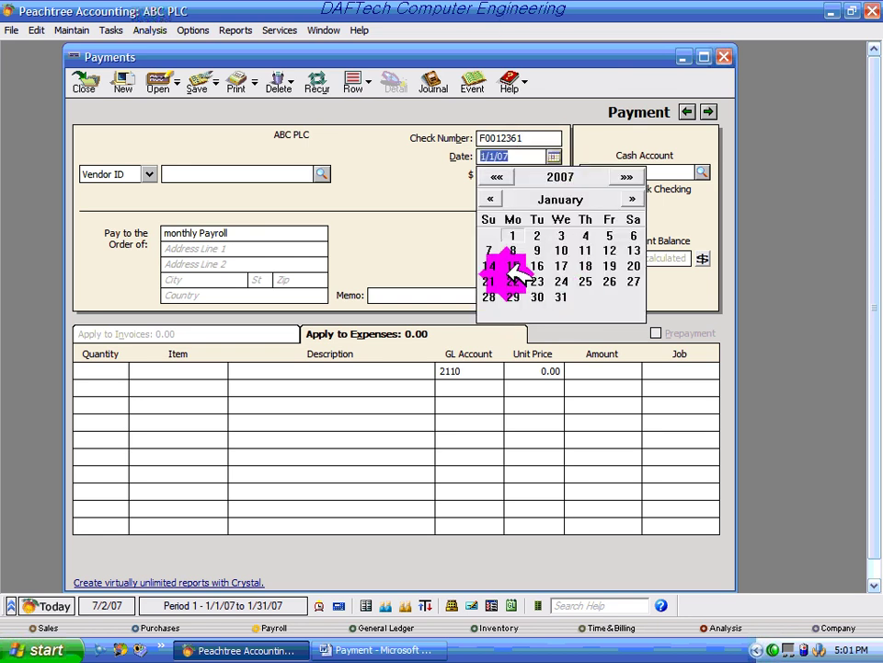
click(489, 267)
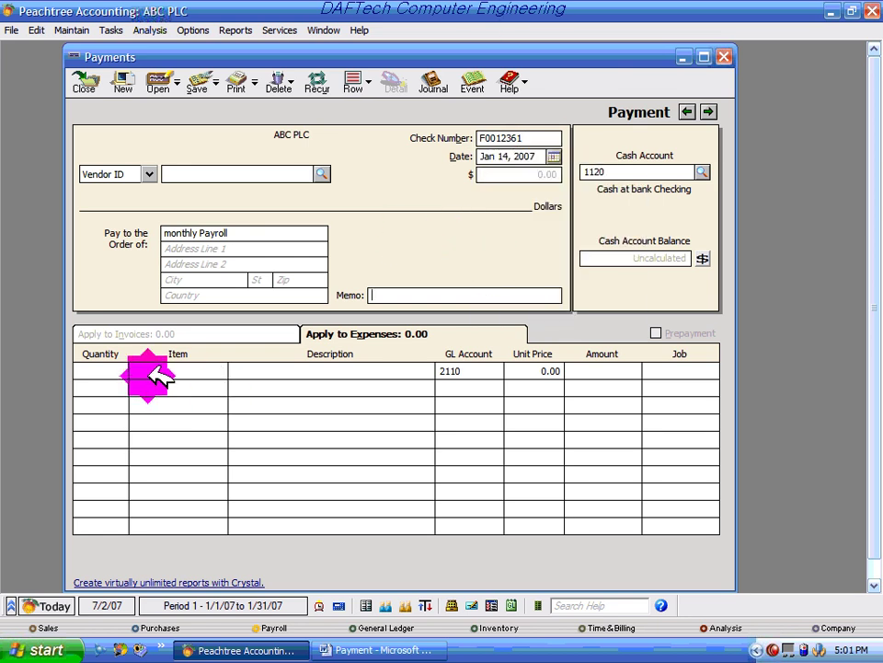
Step: Enter a 5,500 expense line on the payroll payment and assign it to account 6220 Salary And Wadge Exp
click(619, 371)
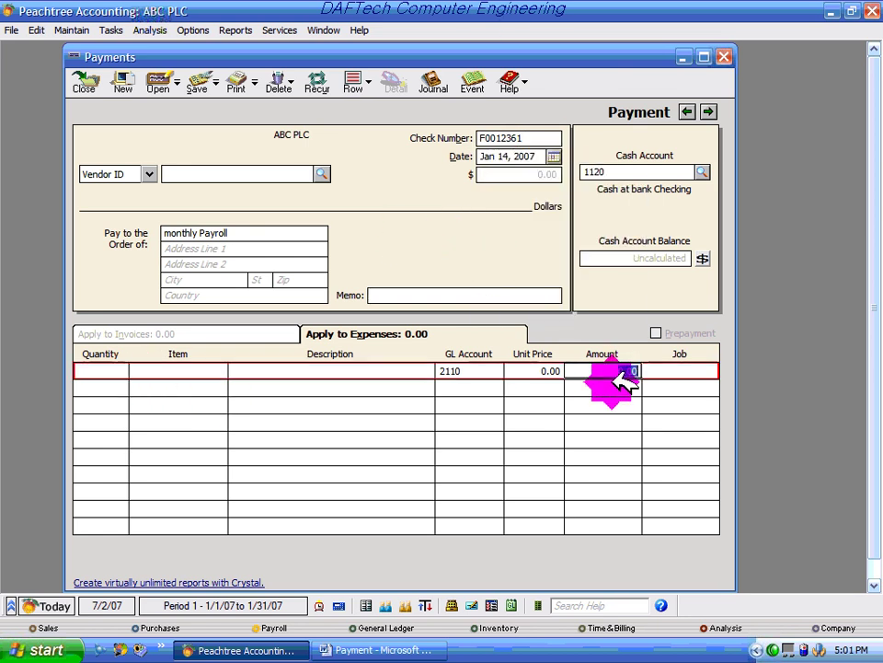
text(55)
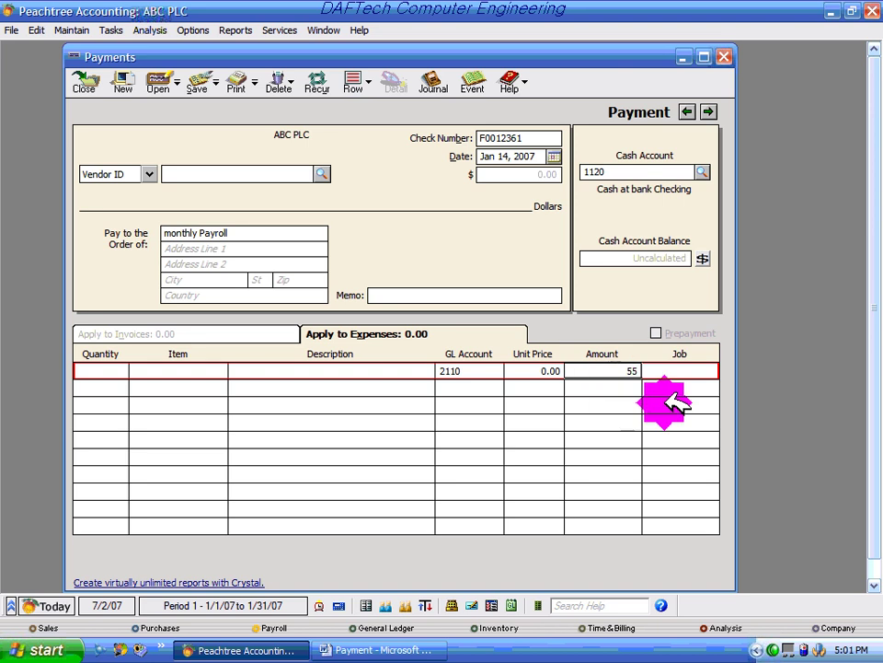
text(00)
key(Tab)
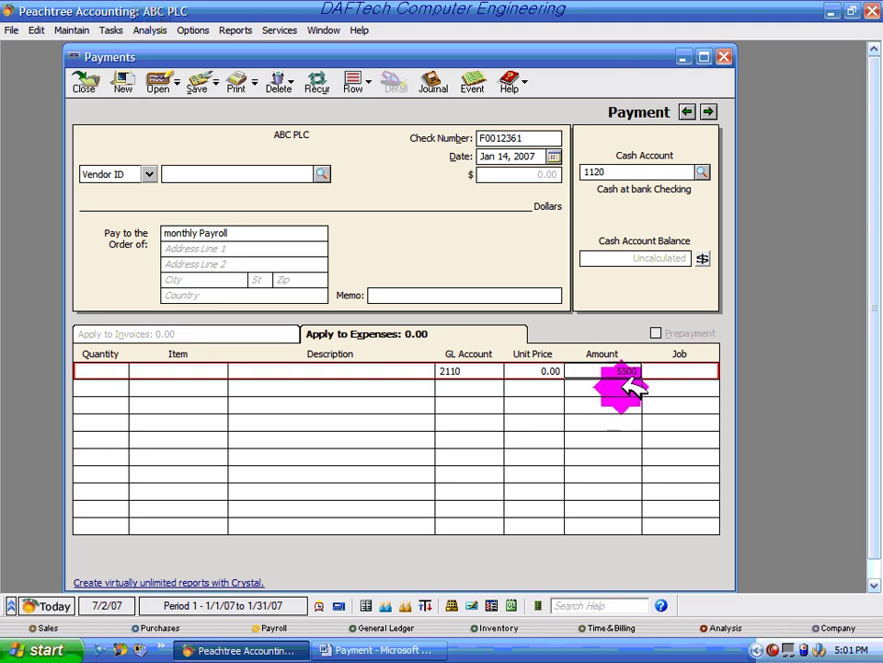
click(485, 370)
click(499, 369)
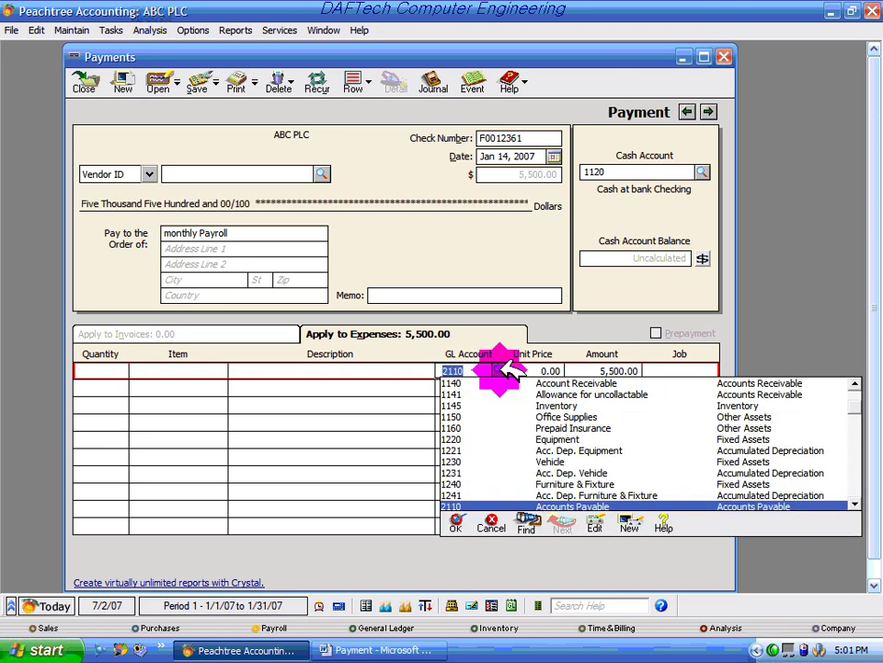
scroll(727, 457, down, 1)
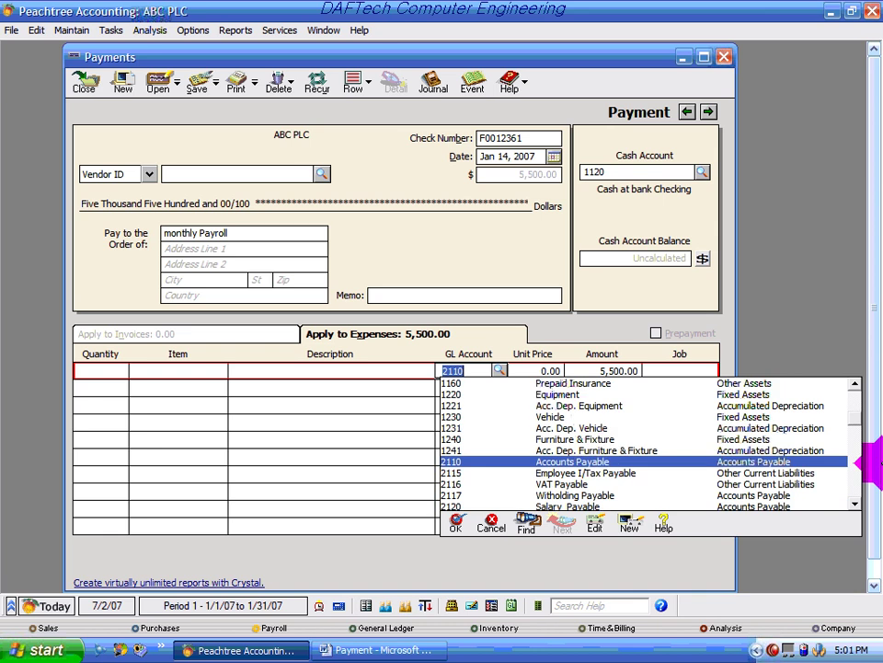
click(855, 504)
drag(857, 497, 855, 499)
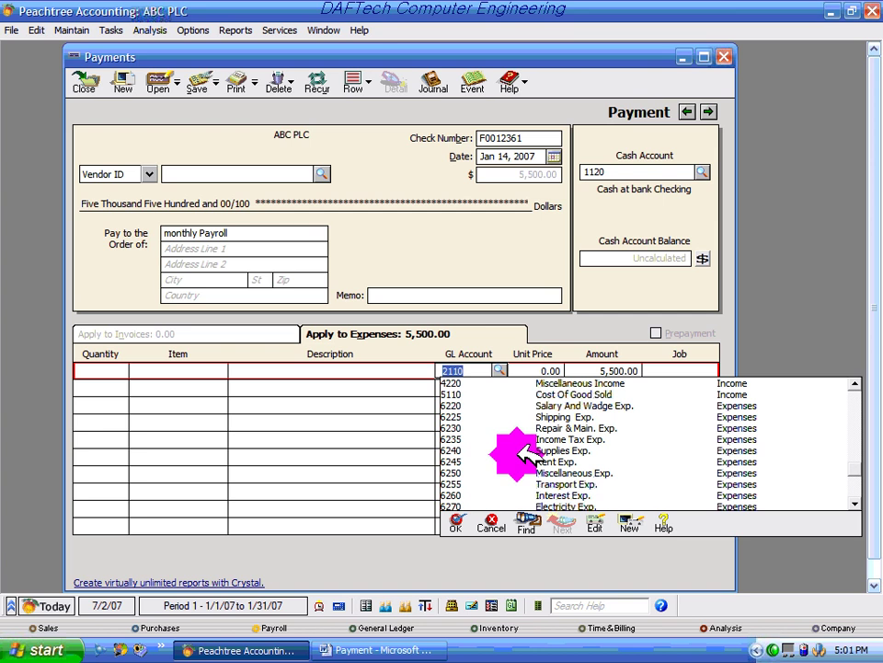
double_click(558, 405)
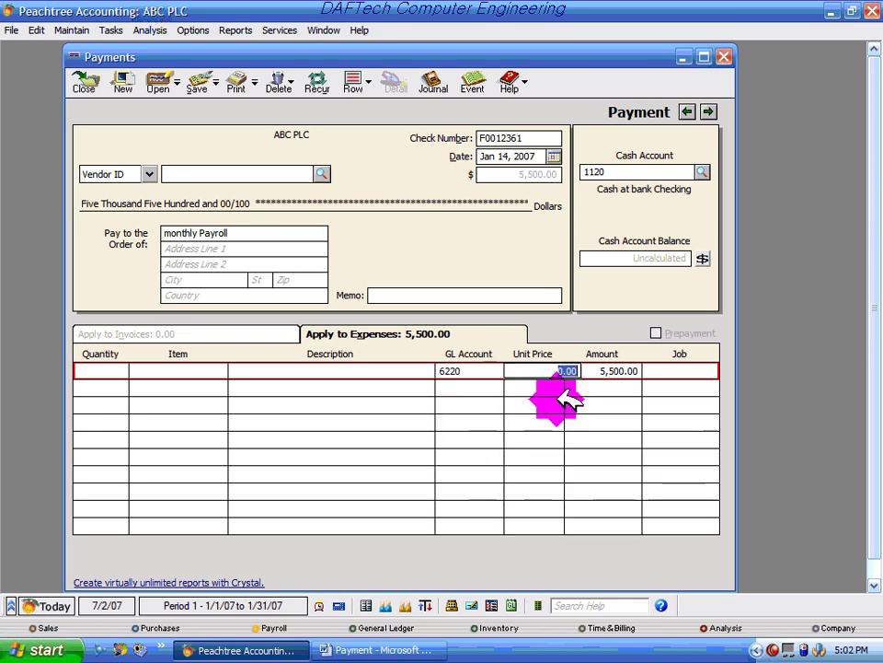
Step: Add a second expense line of 500 to the payroll payment and assign it to account 2115
click(625, 388)
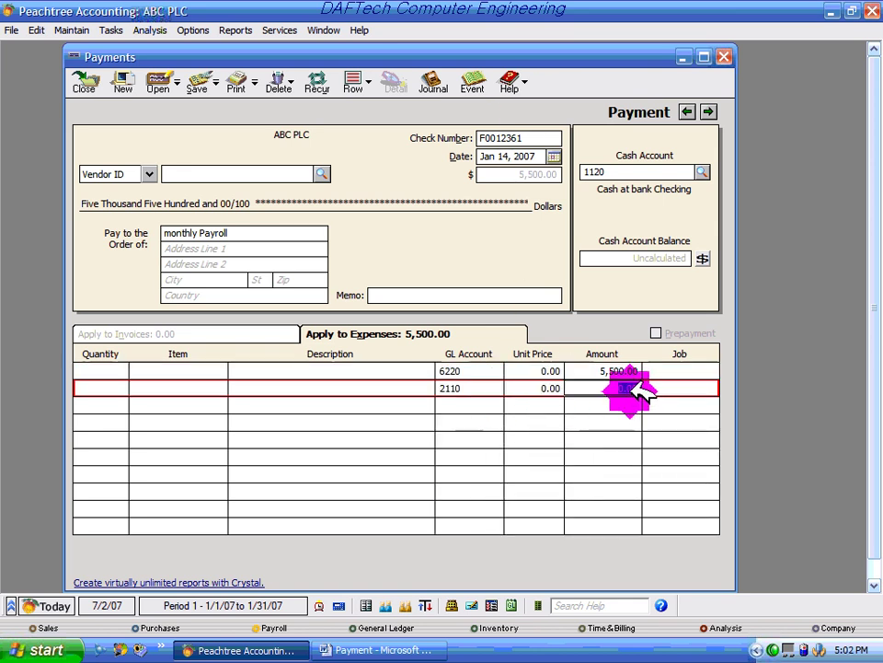
text(5)
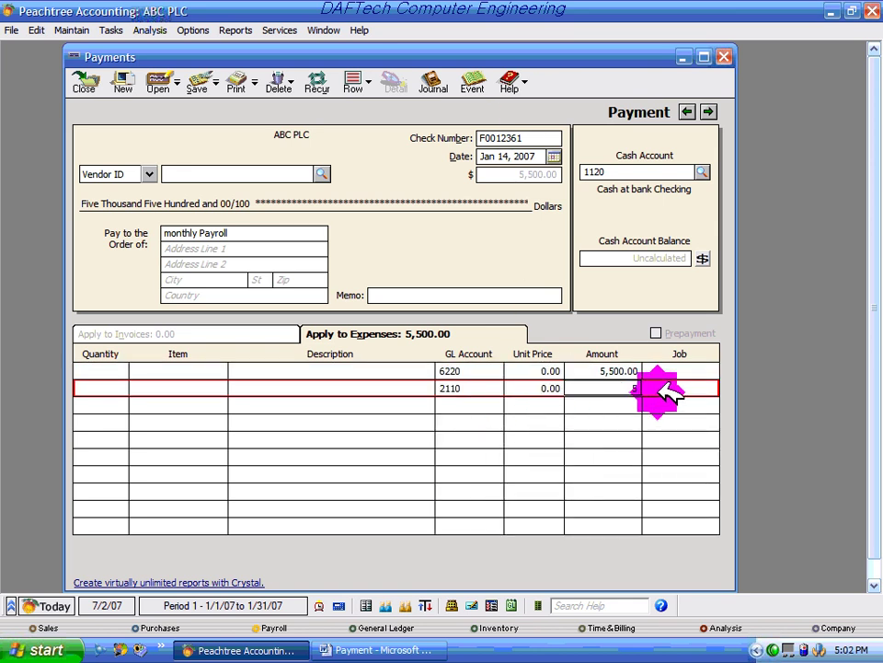
text(00)
click(474, 389)
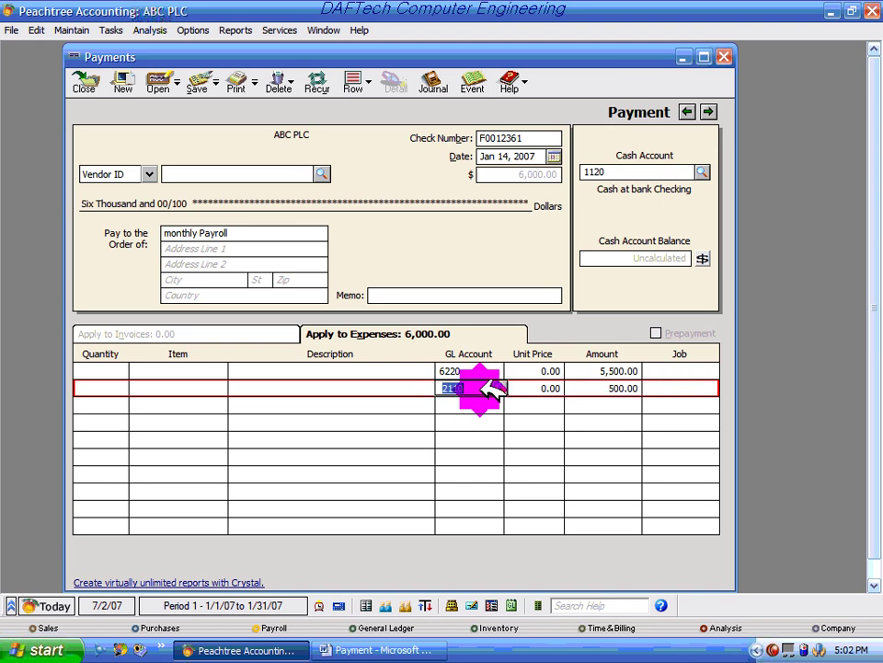
click(500, 387)
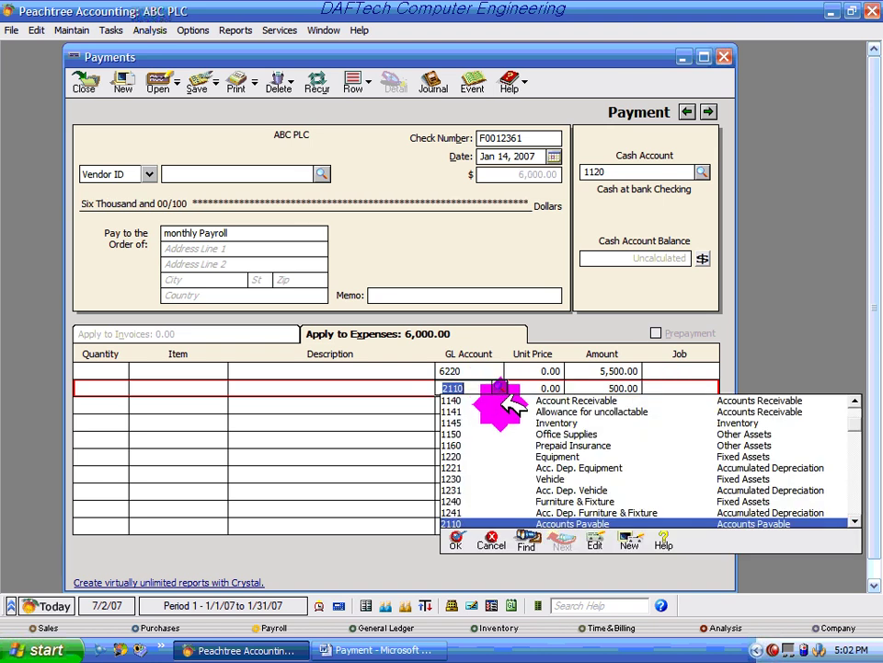
click(856, 520)
click(856, 521)
double_click(615, 502)
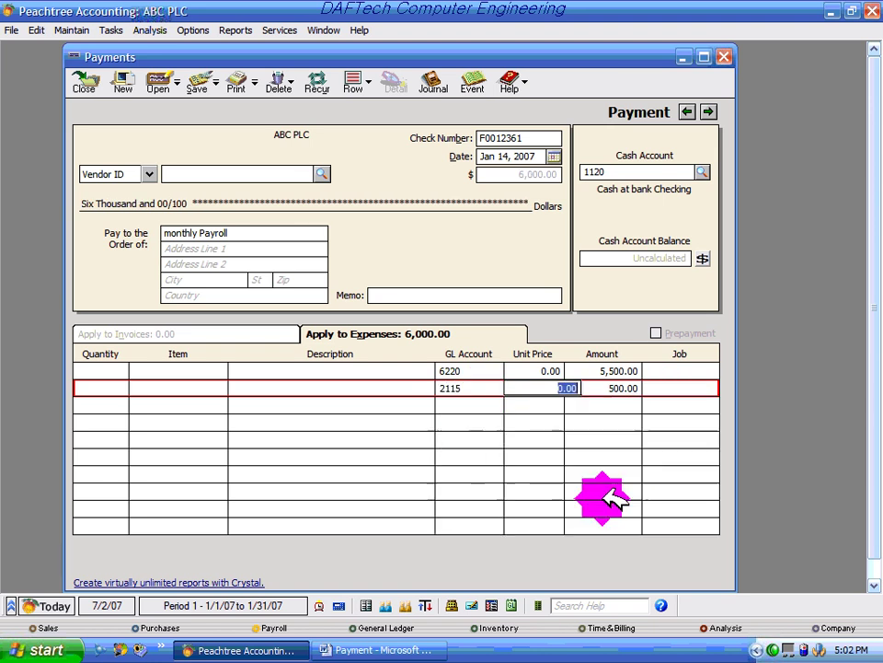
click(598, 403)
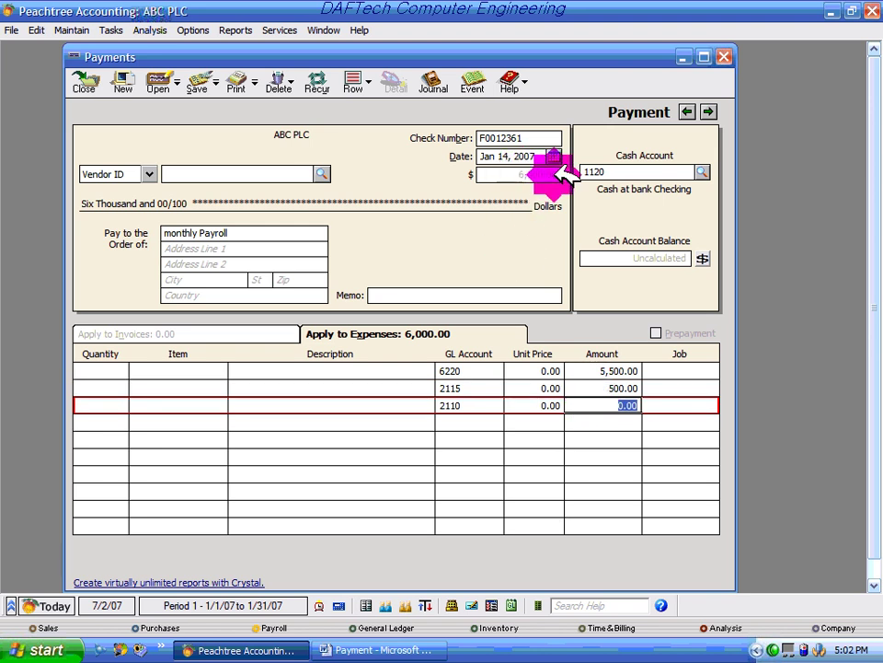
Step: Check the payroll payment's journal entries and change the account 2115 line's amount to -500
click(437, 81)
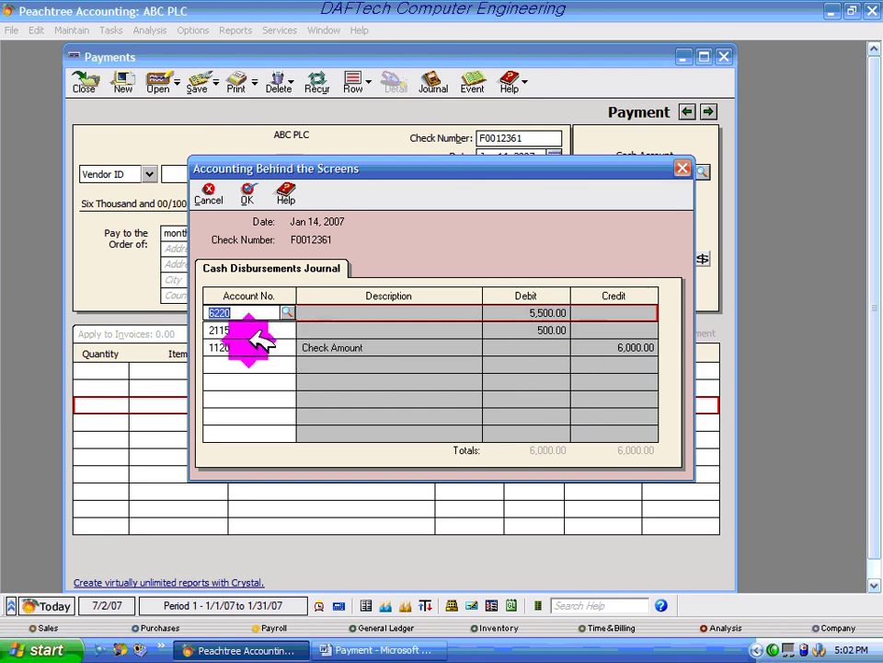
click(542, 330)
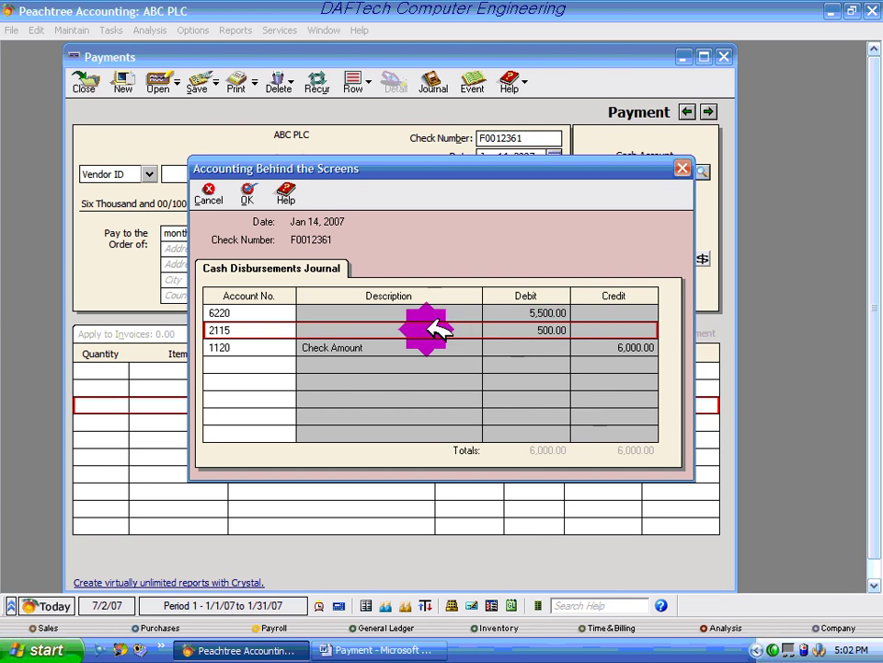
click(683, 169)
click(610, 388)
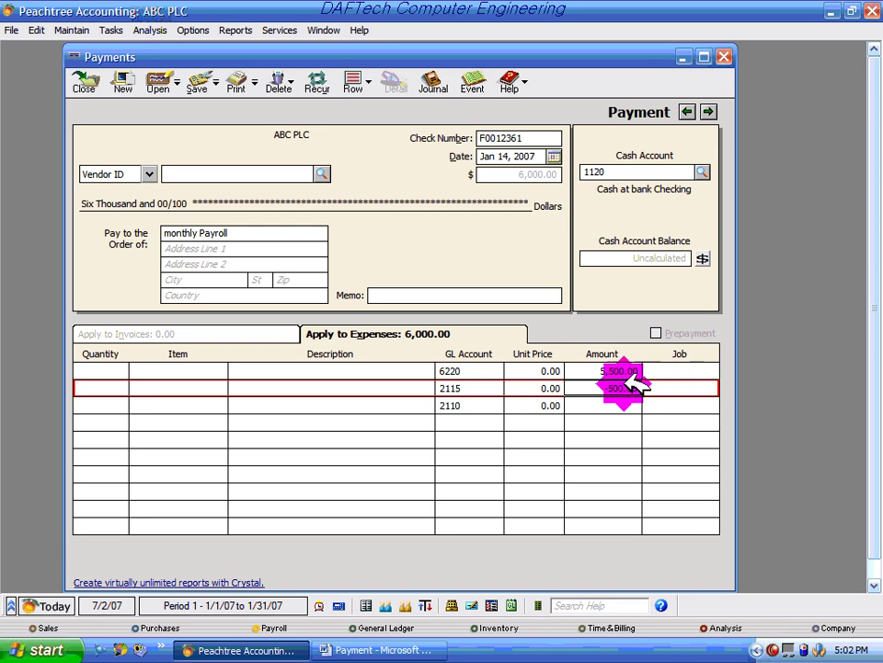
text(-)
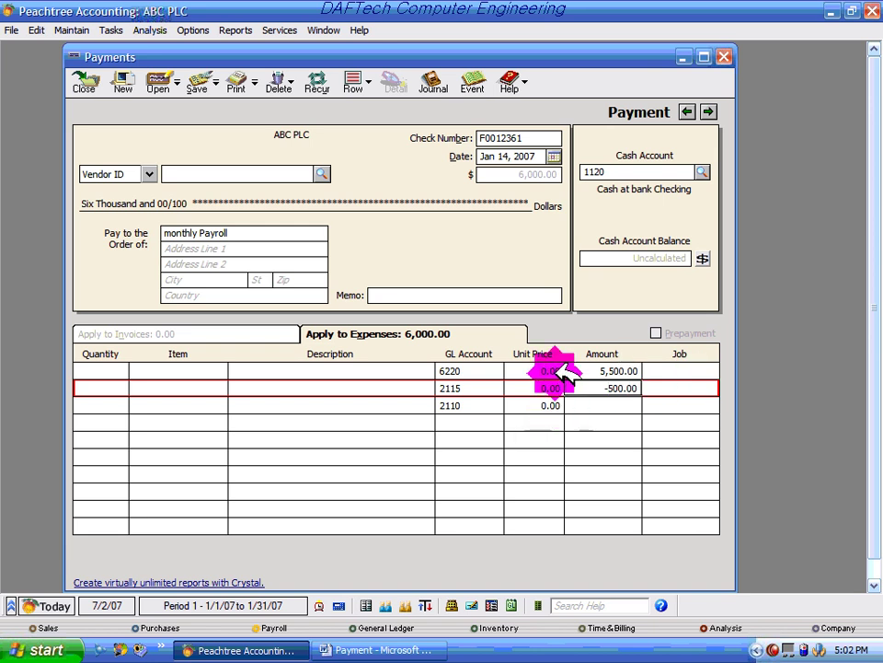
Step: Review the payroll payment's Cash Disbursements Journal, comparing the debit and credit for accounts 6220, 2115 and 1120
click(435, 81)
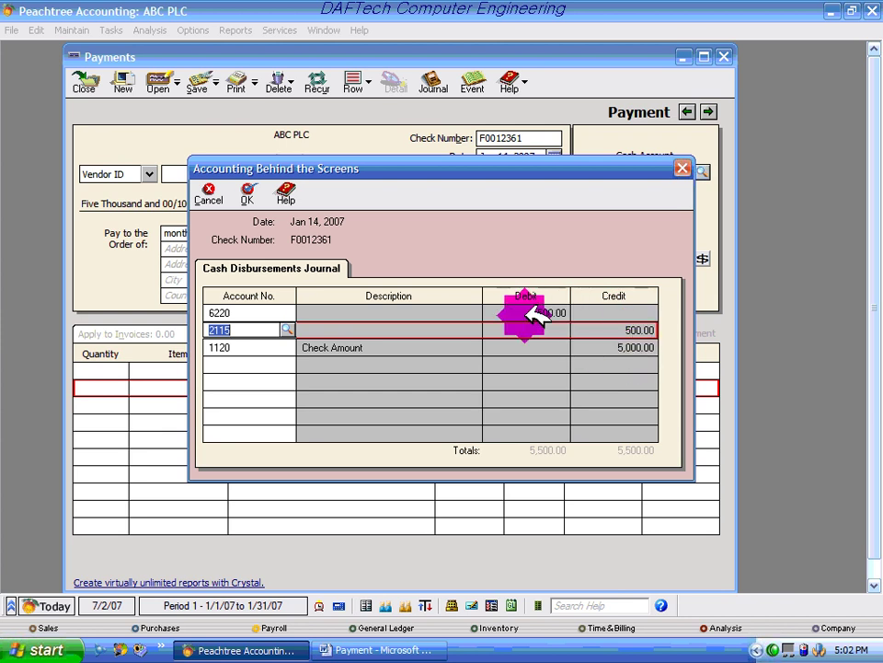
click(635, 331)
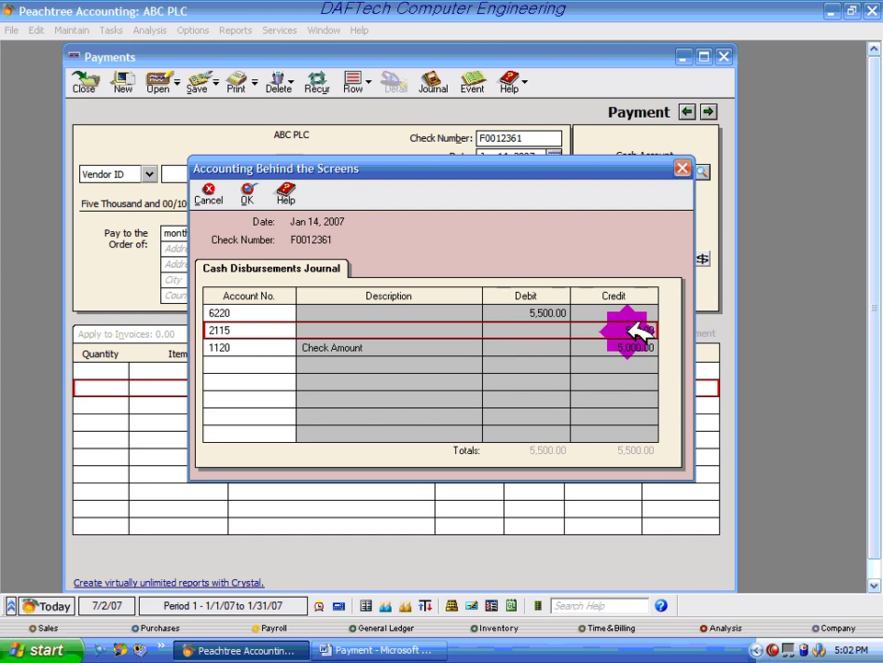
click(644, 347)
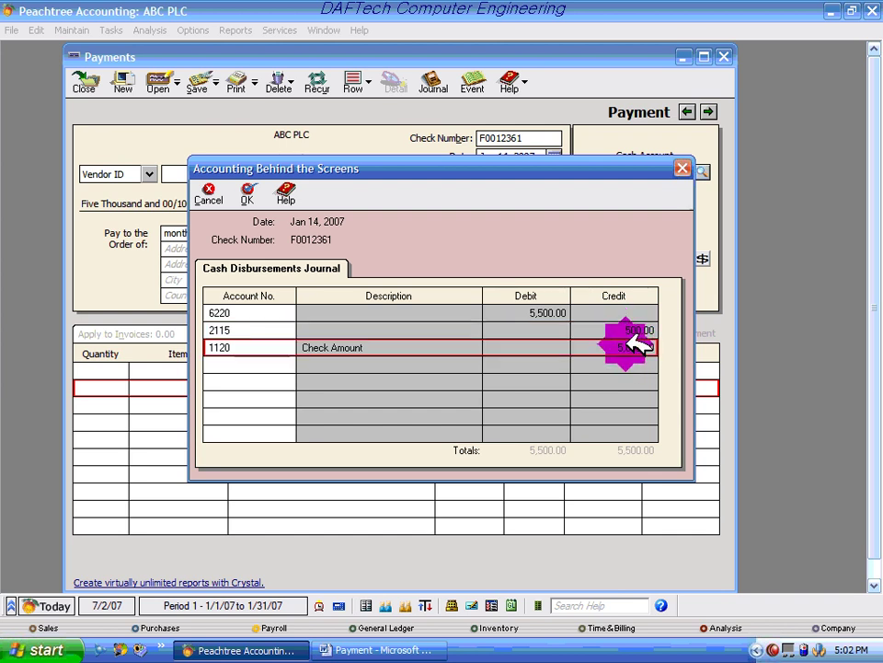
click(635, 331)
click(642, 344)
click(641, 330)
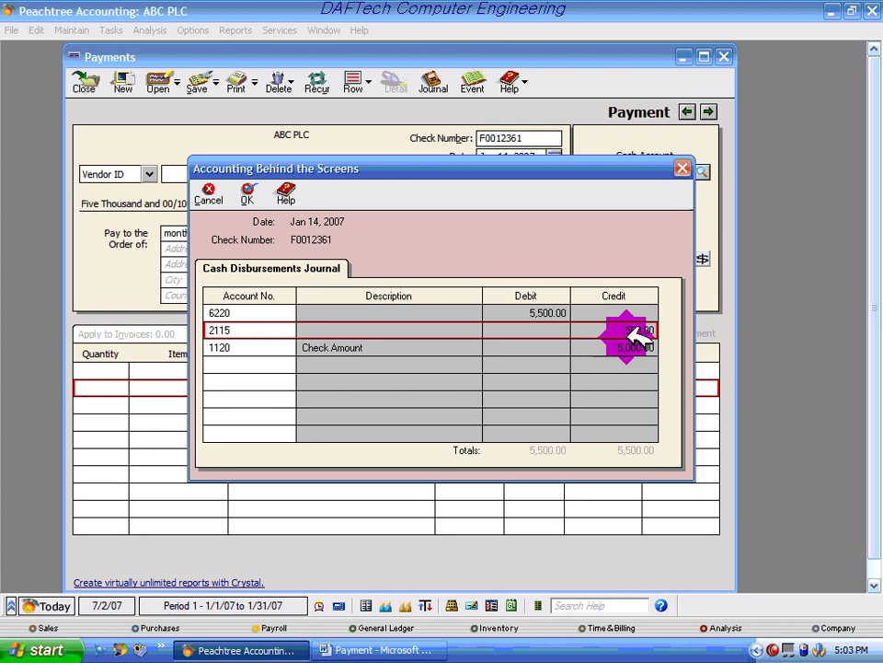
click(635, 342)
click(642, 326)
click(635, 340)
click(543, 313)
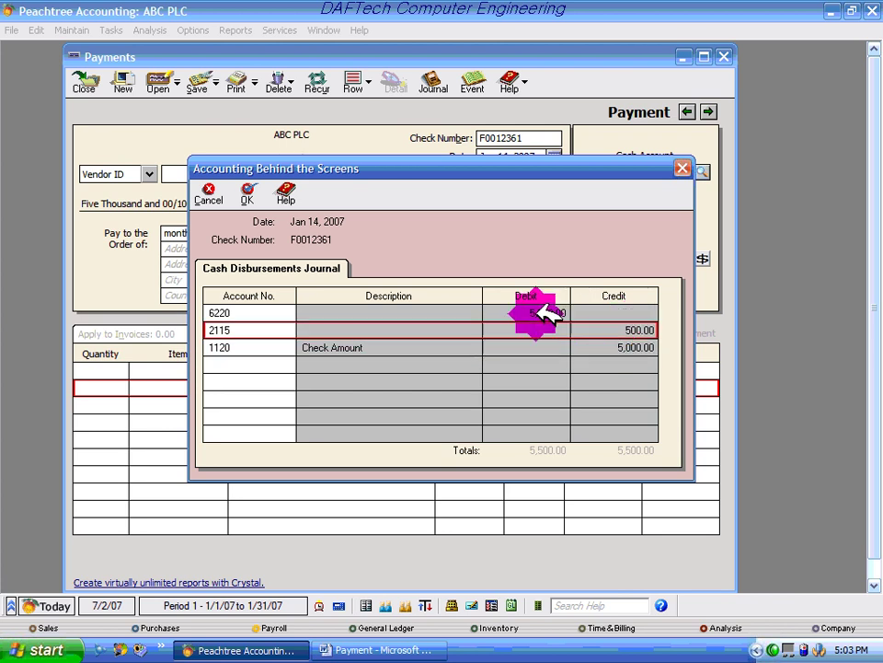
click(417, 175)
click(246, 193)
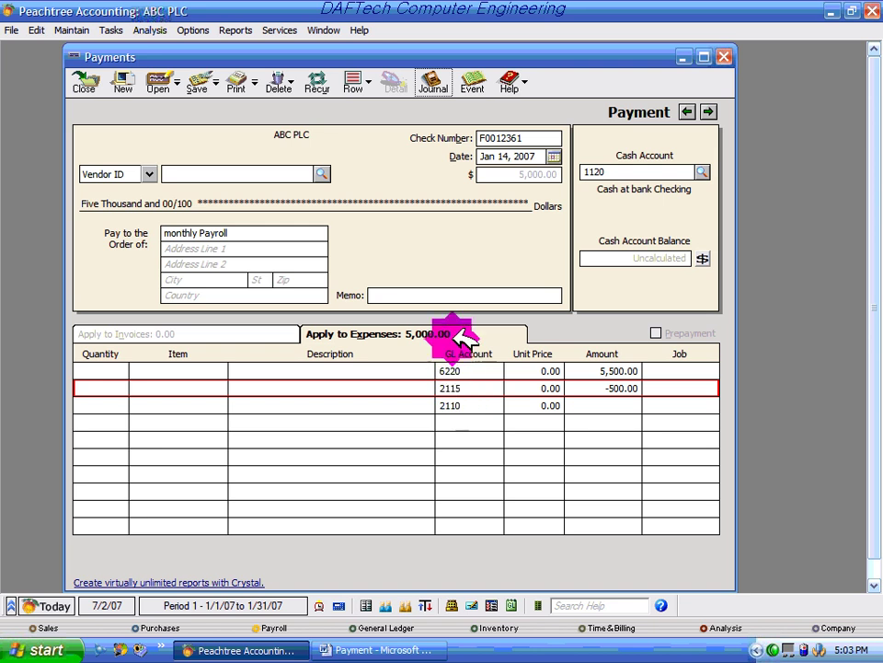
Step: Save the payroll payment and close the Payments window
click(198, 83)
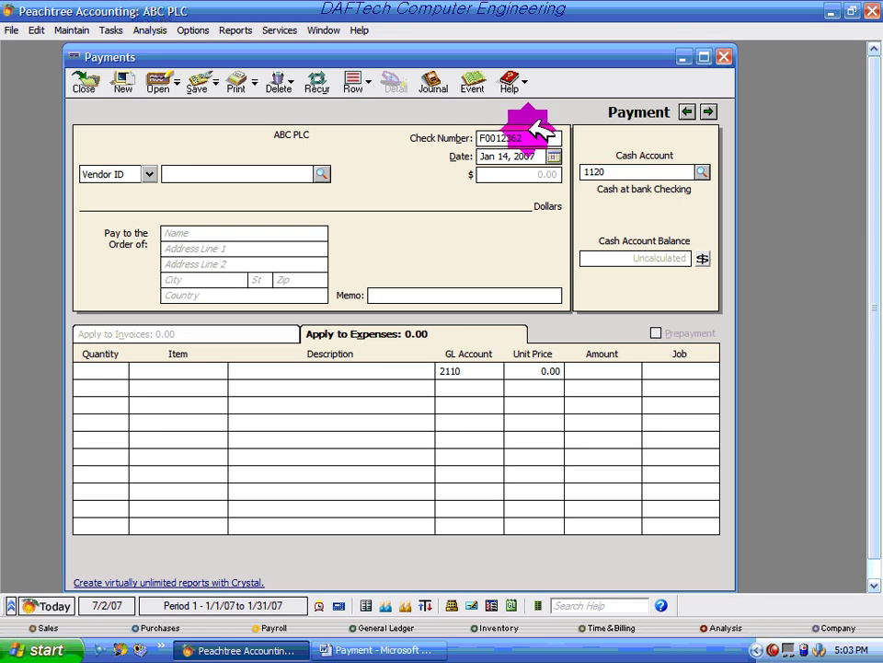
click(723, 57)
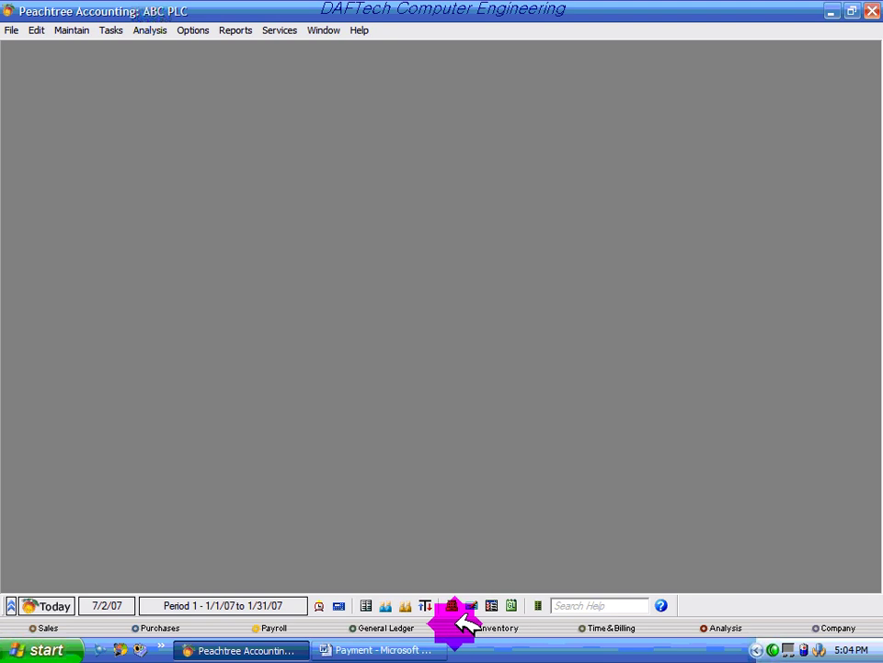
Step: Read transaction 15 on the telephone expense in the Word document and open Write Checks in Peachtree
click(386, 649)
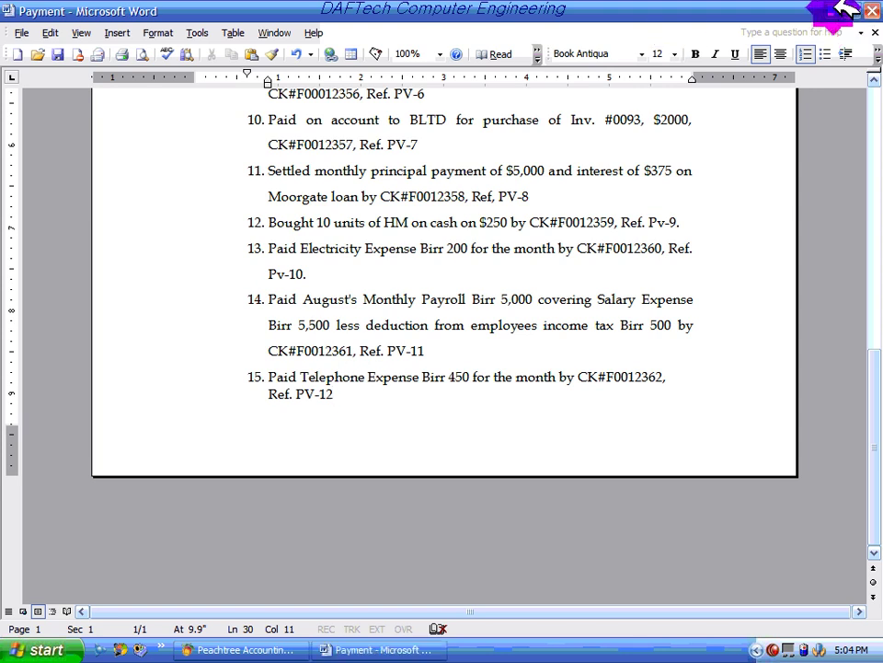
click(833, 11)
click(112, 29)
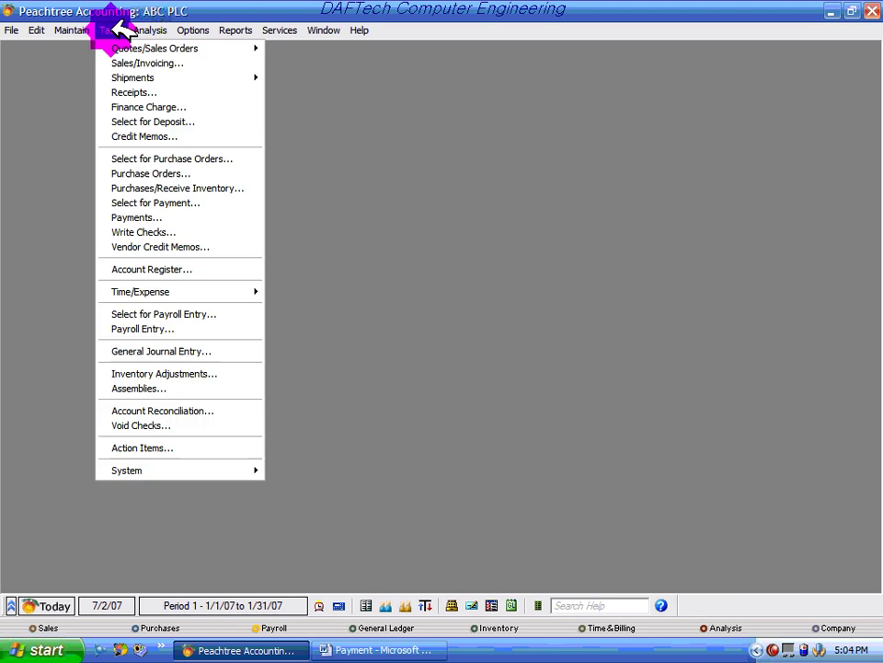
click(153, 231)
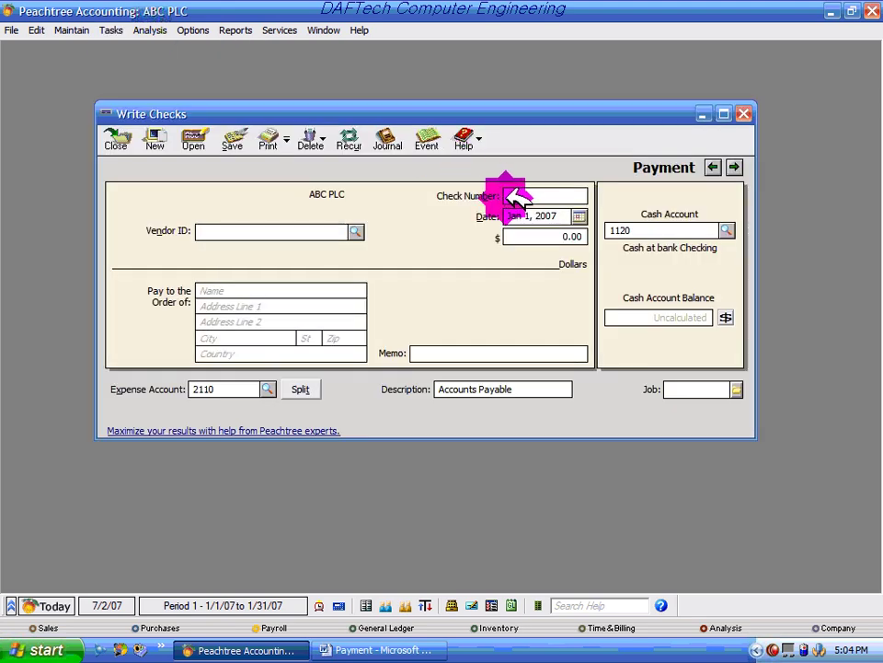
Step: Fill in the check with payee name "Telephone Exp.", check number F0012362 and date Jan 15, 2007
click(263, 282)
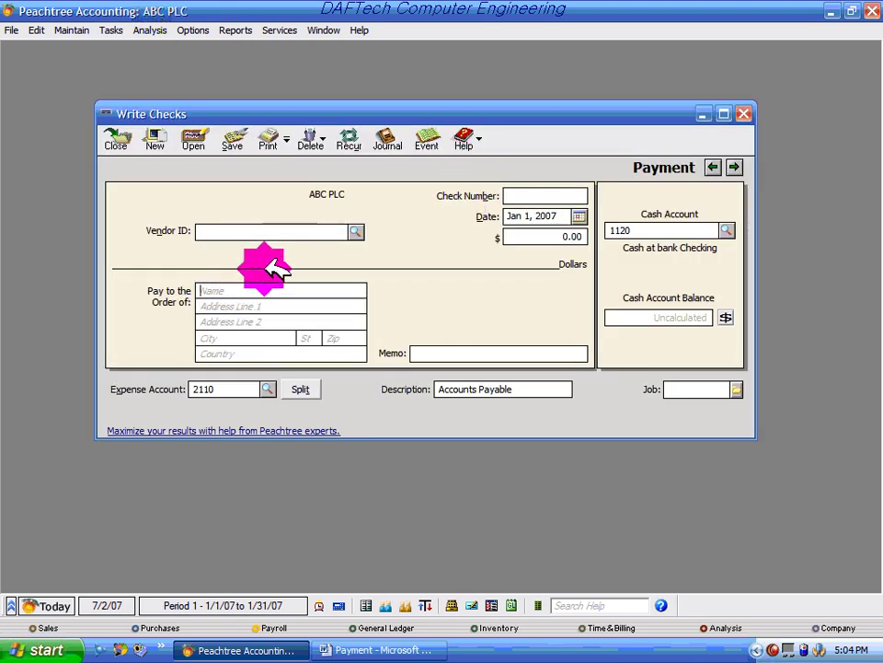
text(Telephone Exp)
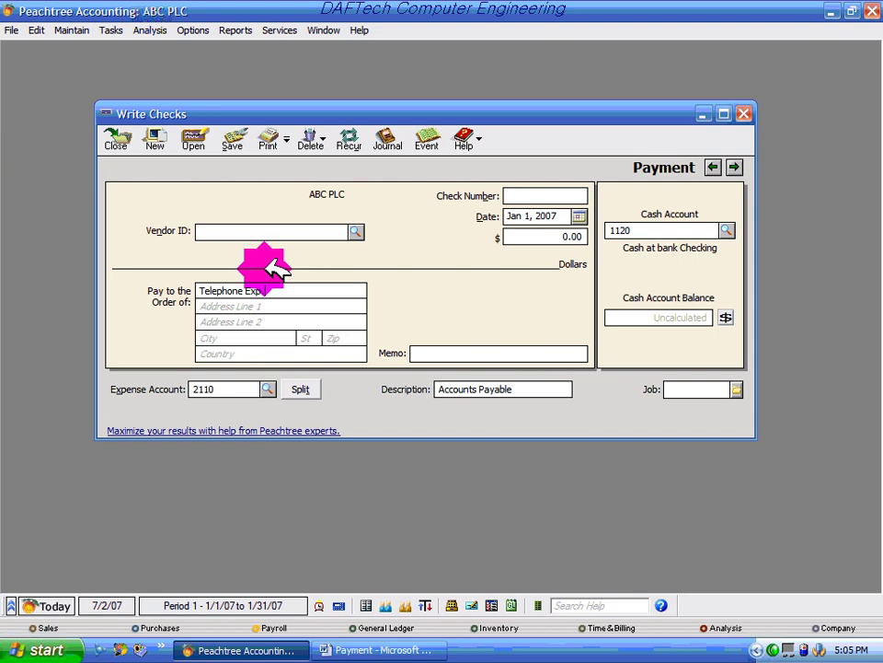
text(.)
click(529, 195)
text(H)
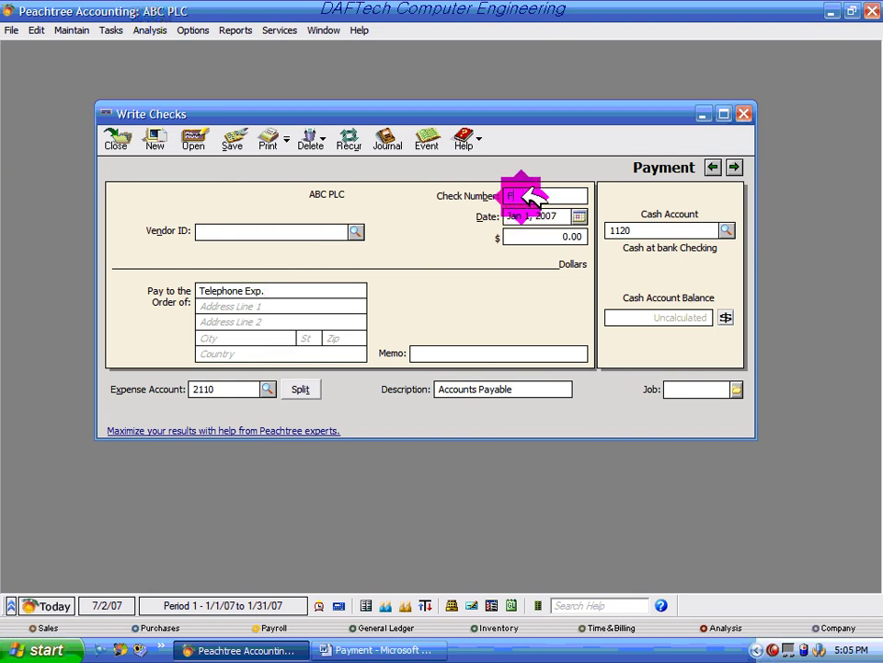
text(0012362)
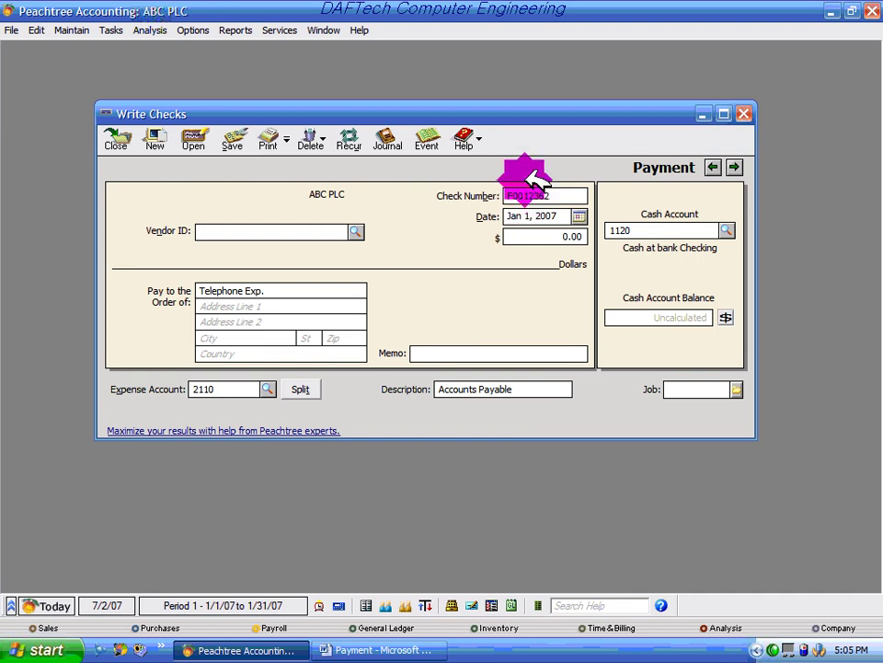
click(580, 215)
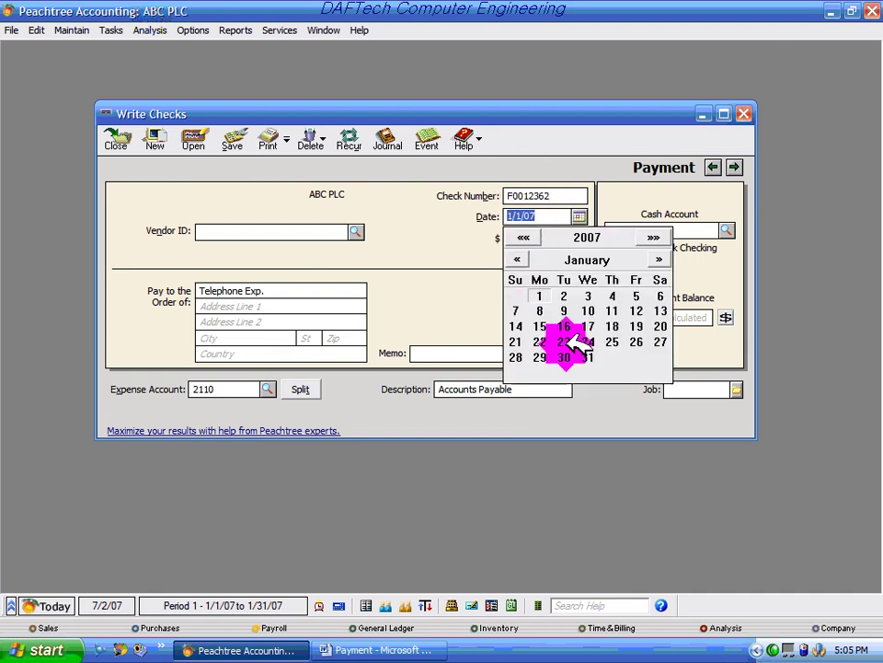
click(541, 326)
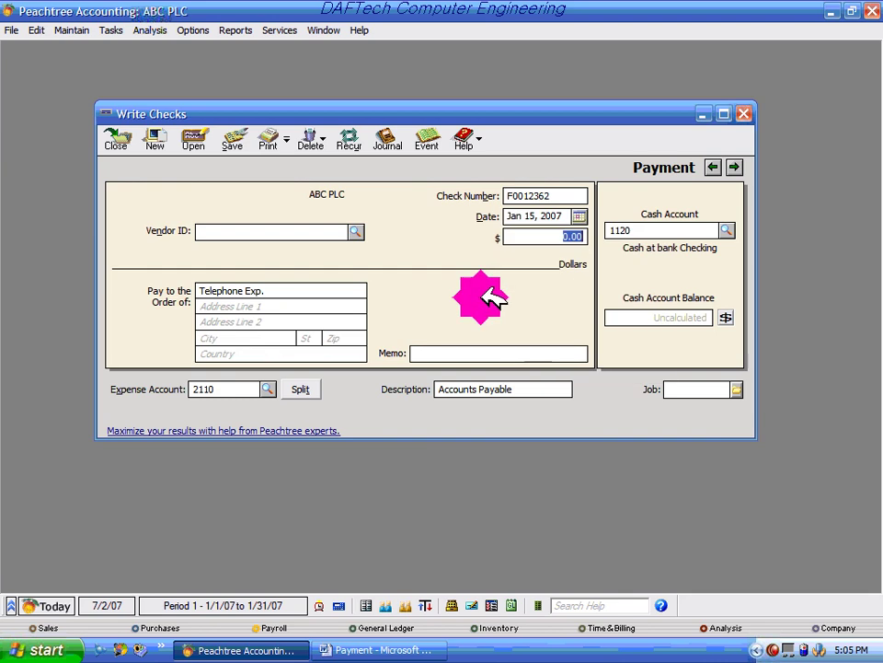
Step: Set the check amount to 450 and its expense account to 6280 Telephone Exp
click(574, 237)
click(626, 235)
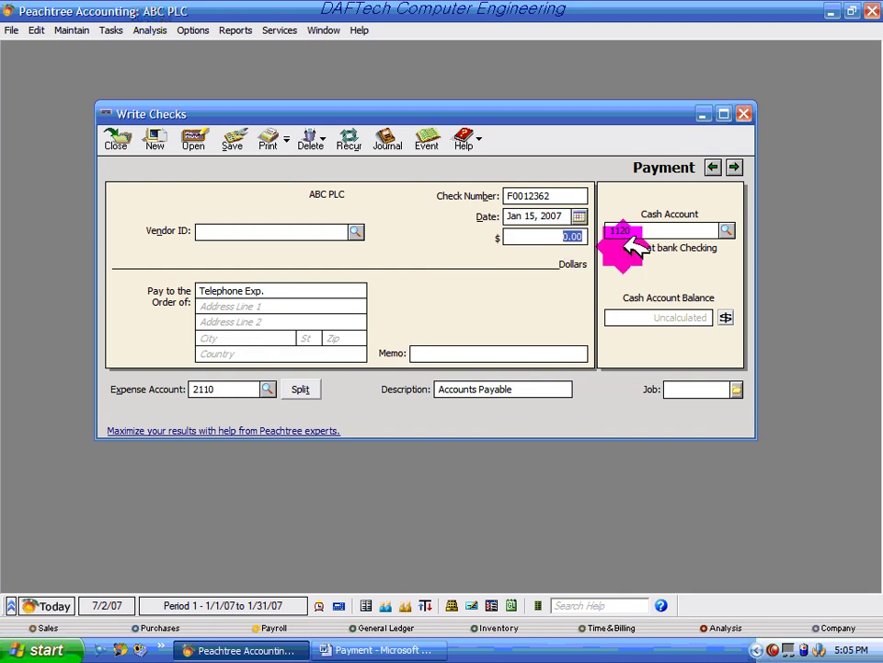
text(450)
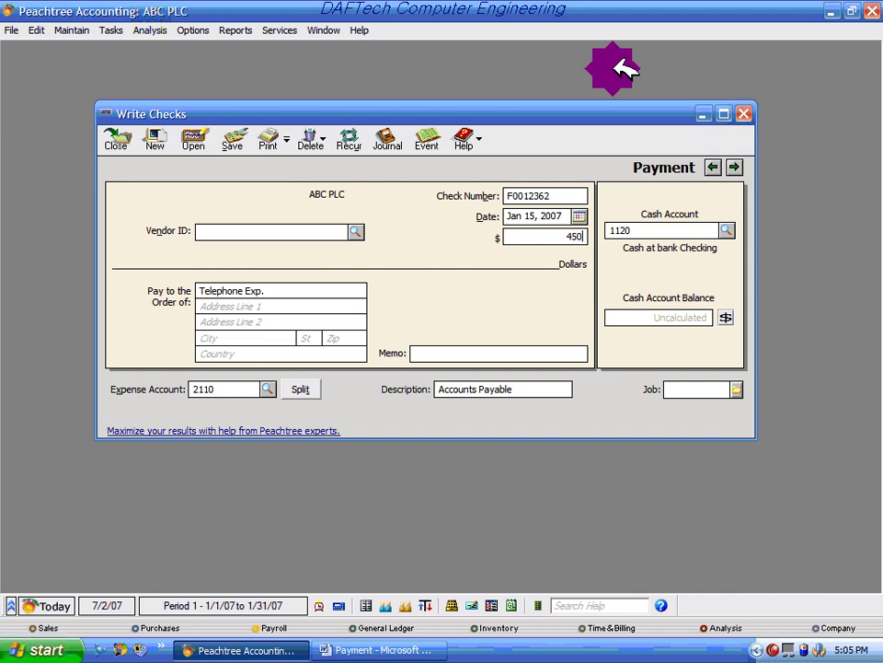
click(268, 388)
drag(602, 416, 609, 495)
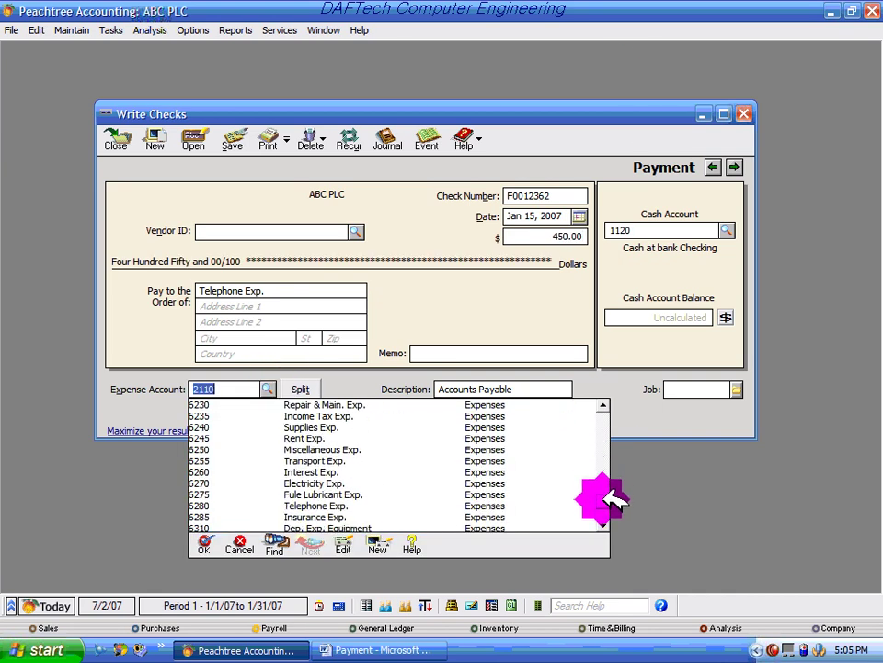
double_click(342, 504)
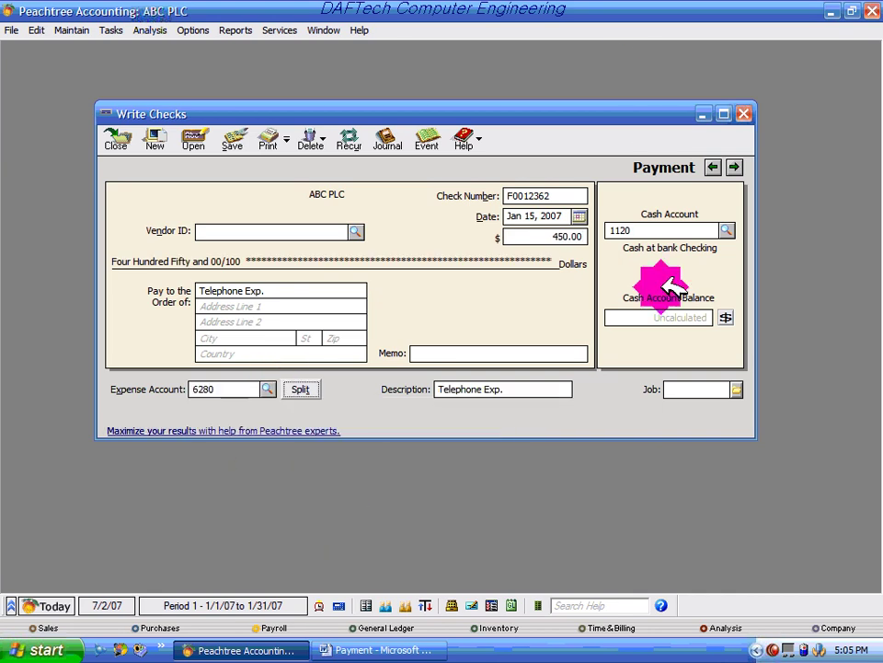
Step: Review the debit and credit entries behind the telephone expense check in the Cash Disbursements Journal
click(391, 140)
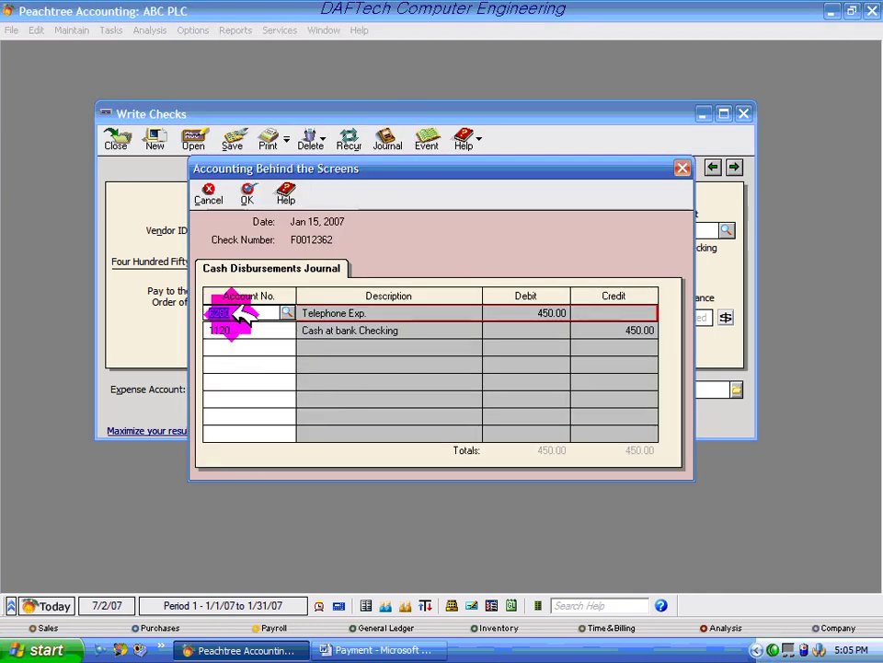
click(558, 312)
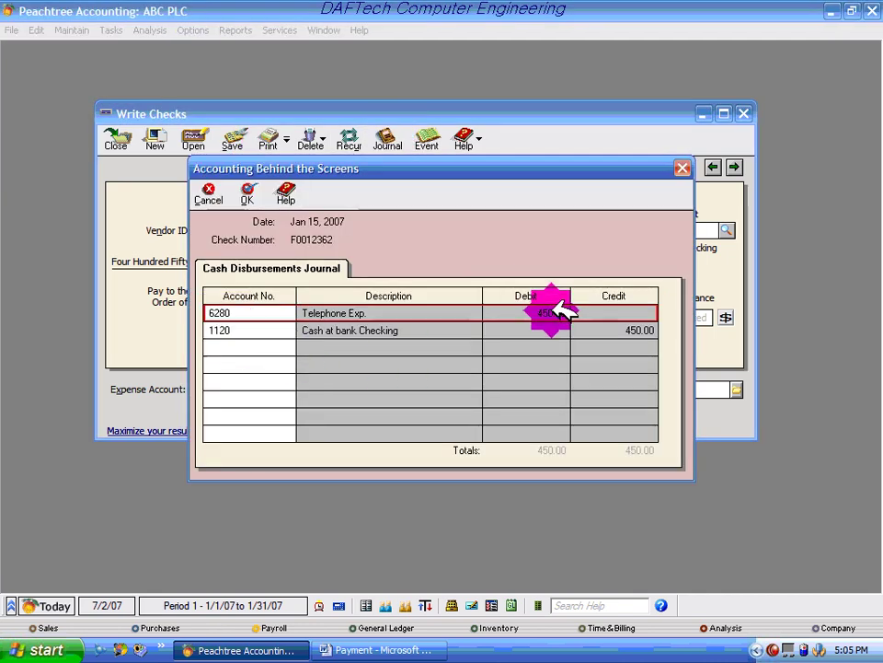
click(246, 330)
click(246, 195)
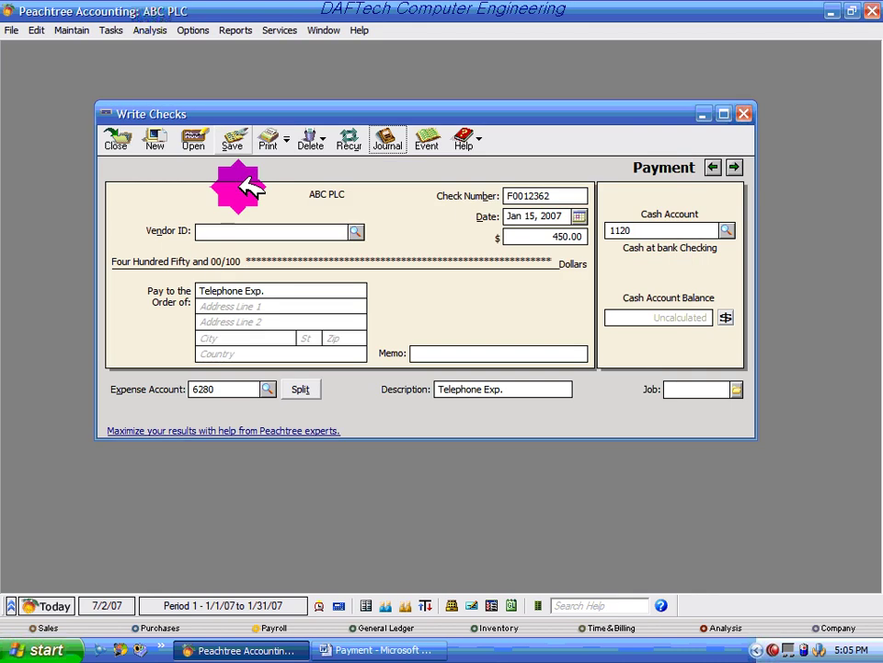
Step: Save the telephone expense check and close the Write Checks window
click(232, 142)
click(115, 138)
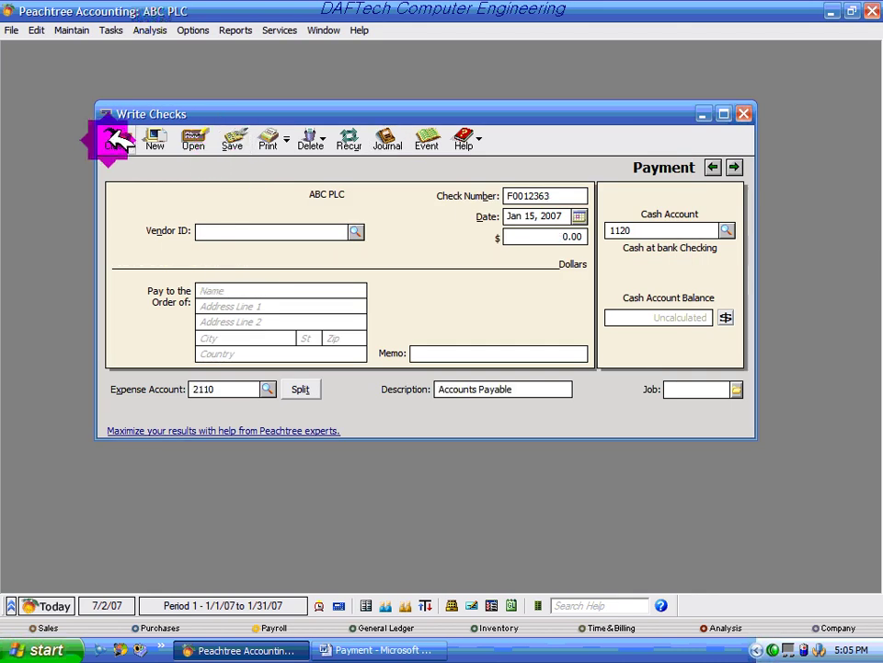